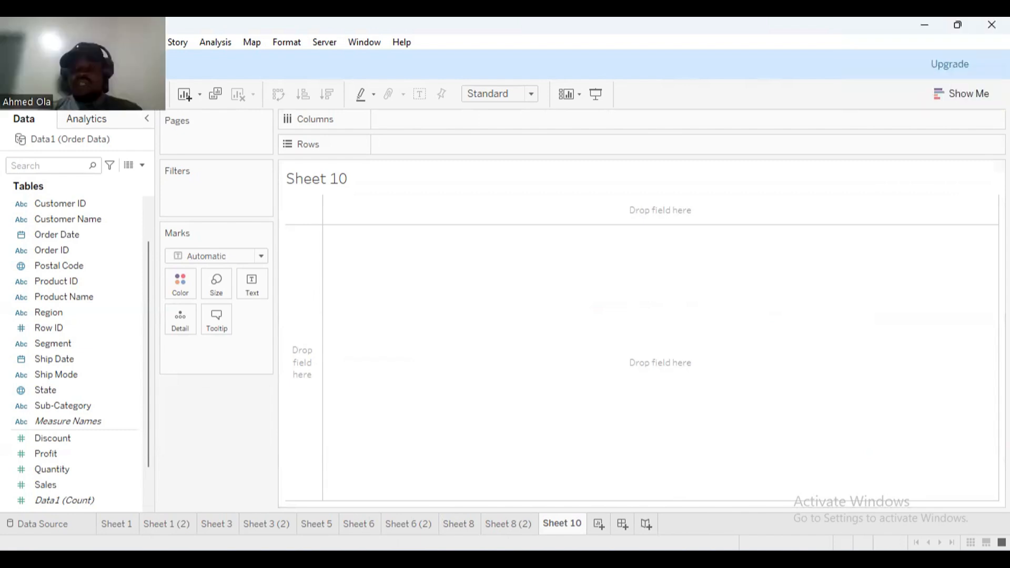
Chart Sales by Sub-Category on Sheet 10 as packed bubbles.
{"action": "left_click", "coordinate": [962, 94]}
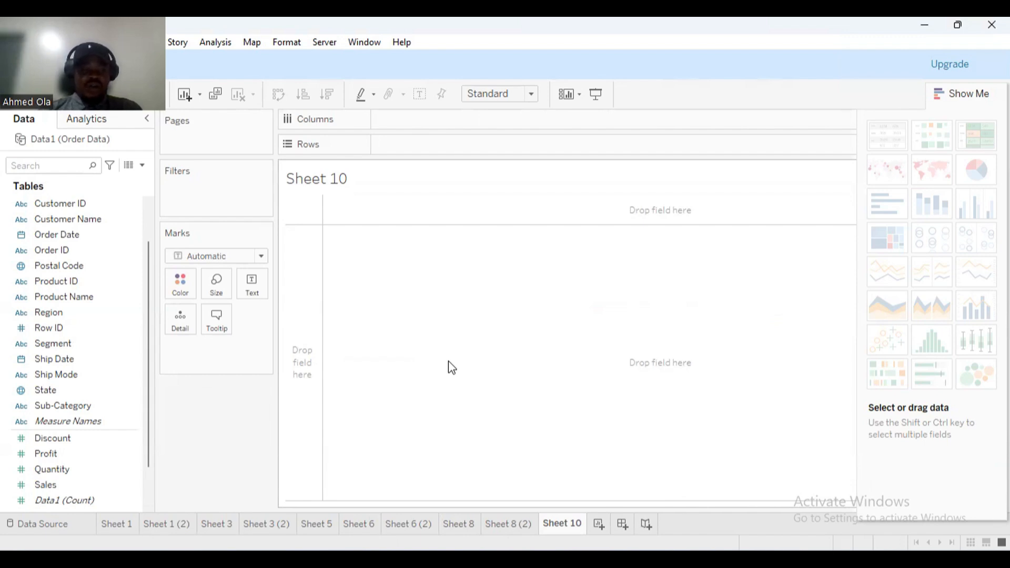
{"action": "left_click", "coordinate": [55, 452]}
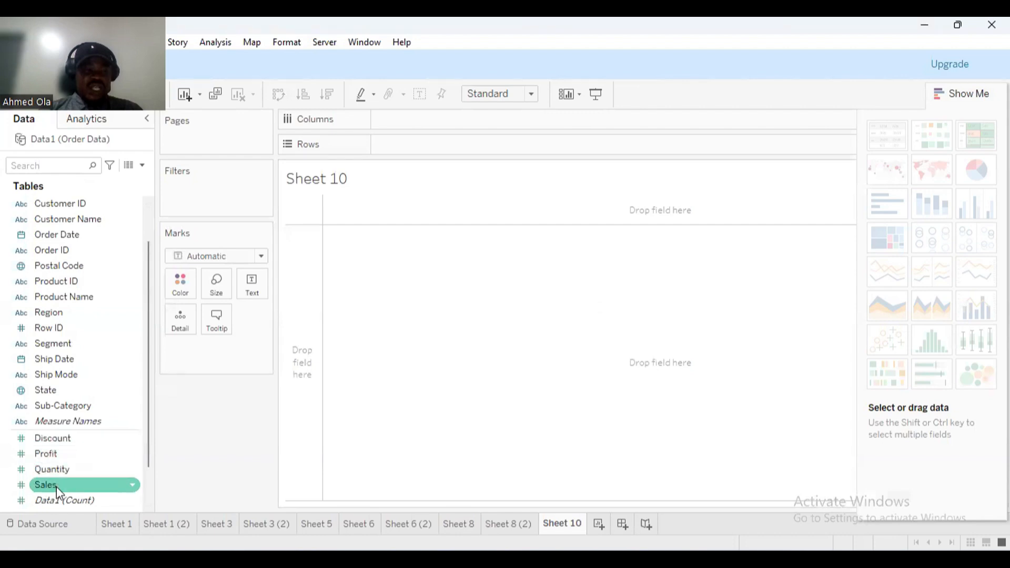
{"action": "mouse_move", "coordinate": [56, 485]}
{"action": "left_mouse_down"}
{"action": "mouse_move", "coordinate": [271, 327]}
{"action": "mouse_move", "coordinate": [391, 100]}
{"action": "mouse_move", "coordinate": [391, 122]}
{"action": "left_mouse_up"}
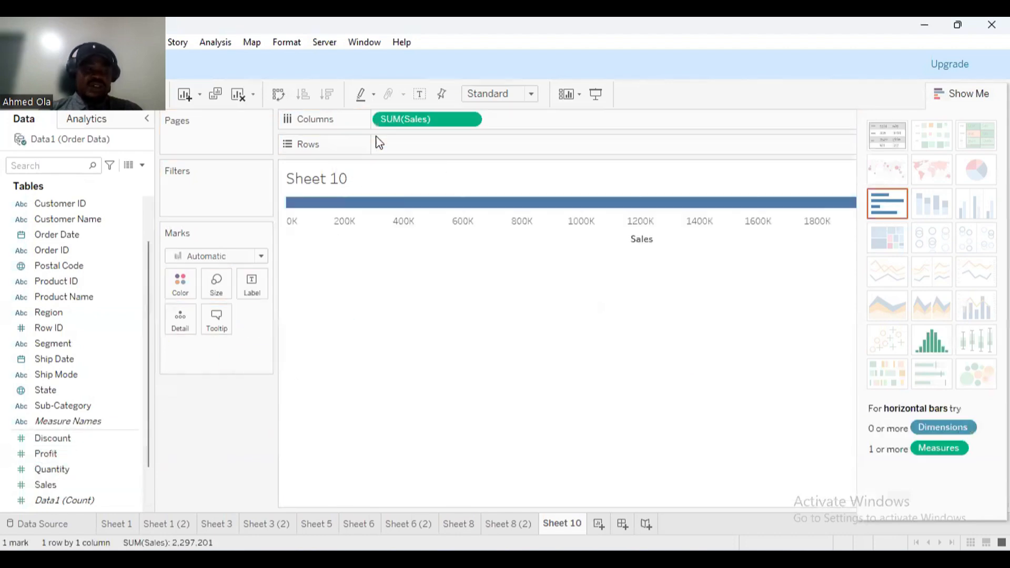
{"action": "mouse_move", "coordinate": [62, 404]}
{"action": "left_mouse_down"}
{"action": "mouse_move", "coordinate": [402, 248]}
{"action": "mouse_move", "coordinate": [440, 147]}
{"action": "mouse_move", "coordinate": [429, 147]}
{"action": "left_mouse_up"}
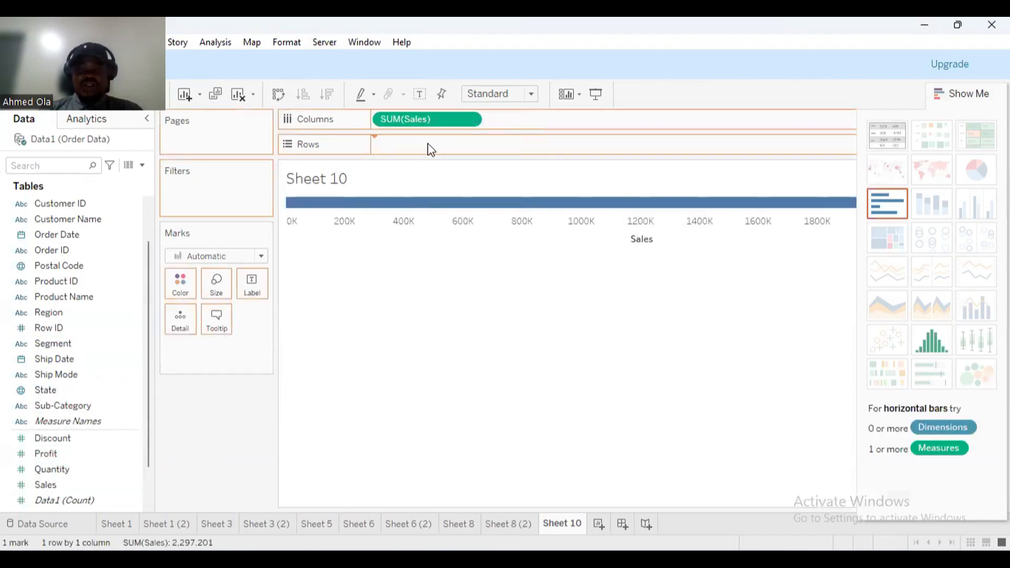
{"action": "left_click", "coordinate": [972, 375]}
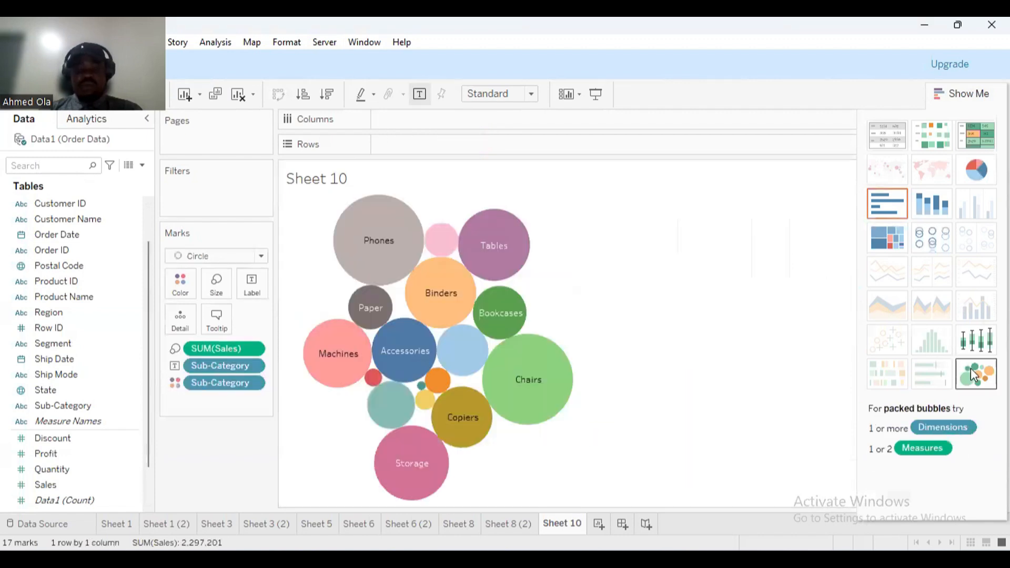
Label each bubble with its Sales value.
{"action": "mouse_move", "coordinate": [500, 327]}
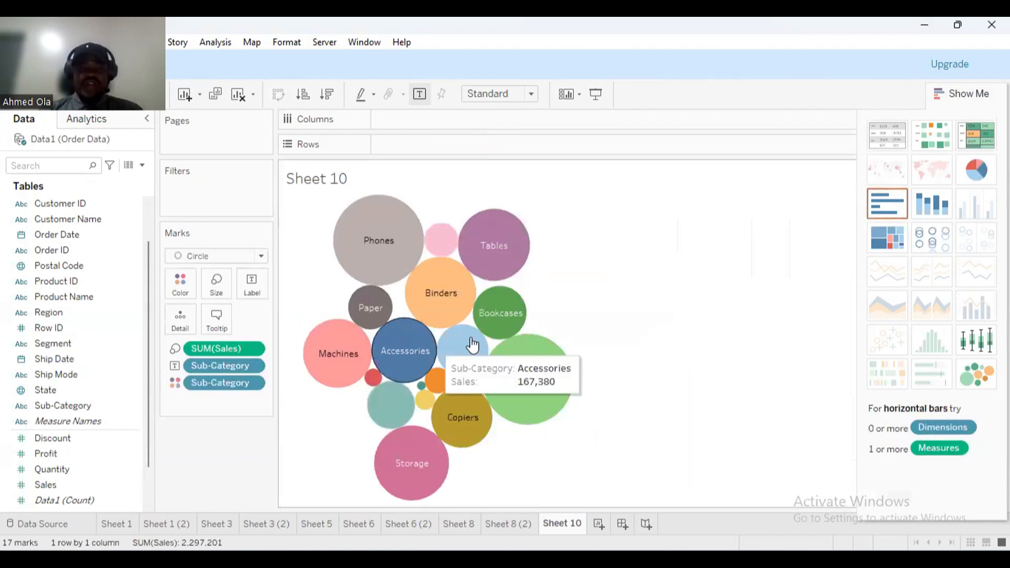
{"action": "mouse_move", "coordinate": [319, 358]}
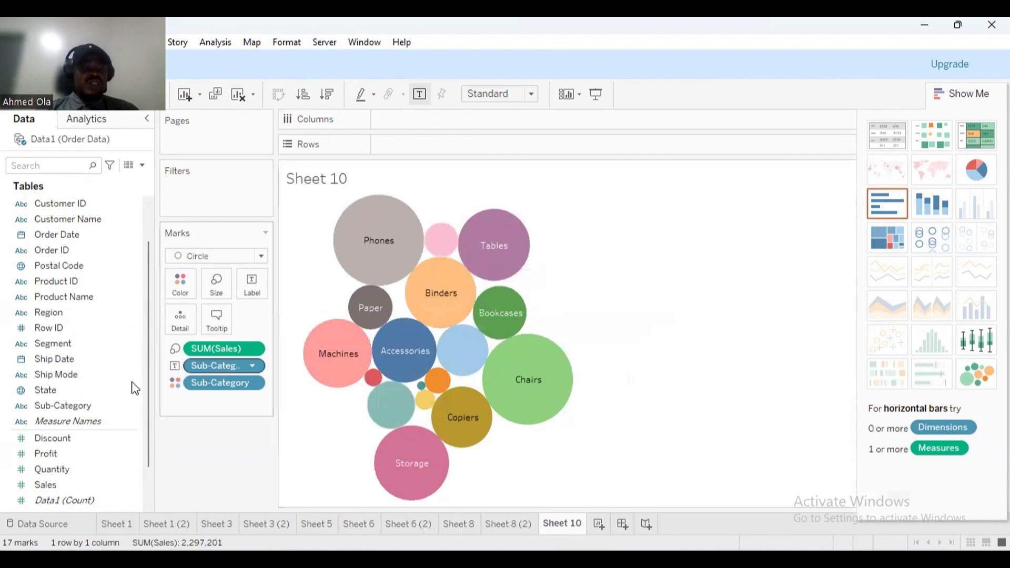
{"action": "left_click", "coordinate": [51, 469]}
{"action": "left_click_drag", "start_coordinate": [48, 486], "coordinate": [252, 284]}
{"action": "mouse_move", "coordinate": [525, 213]}
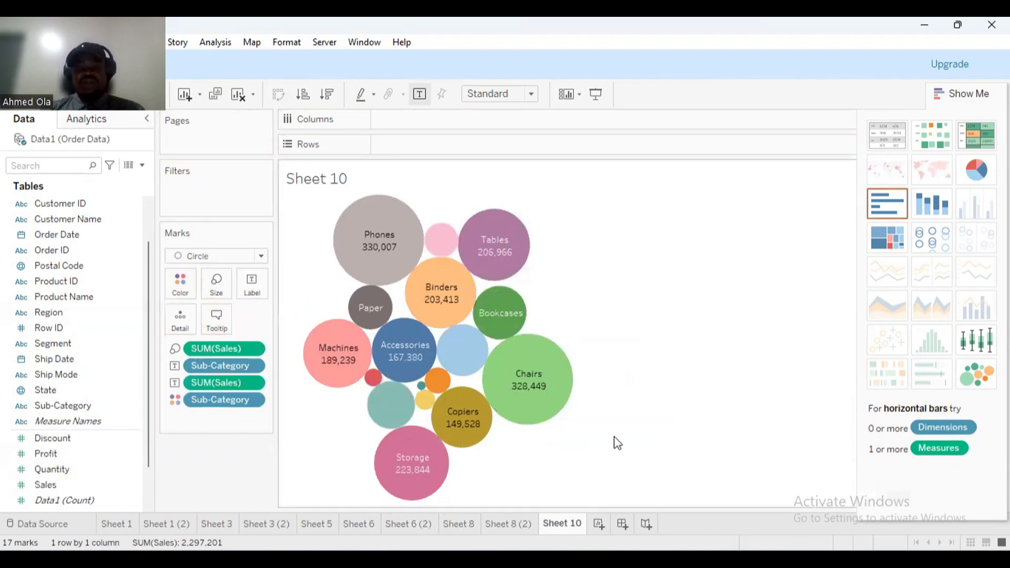
On Sheet 11, build a symbol map of the 49 US states with circles sized by SUM(Profit).
{"action": "left_click", "coordinate": [598, 523]}
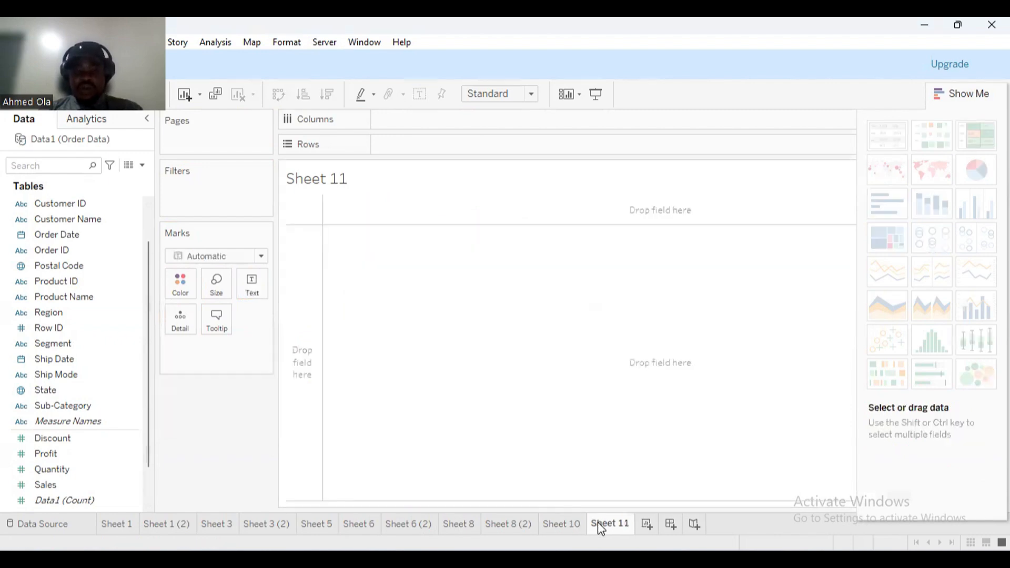
{"action": "left_click", "coordinate": [579, 525]}
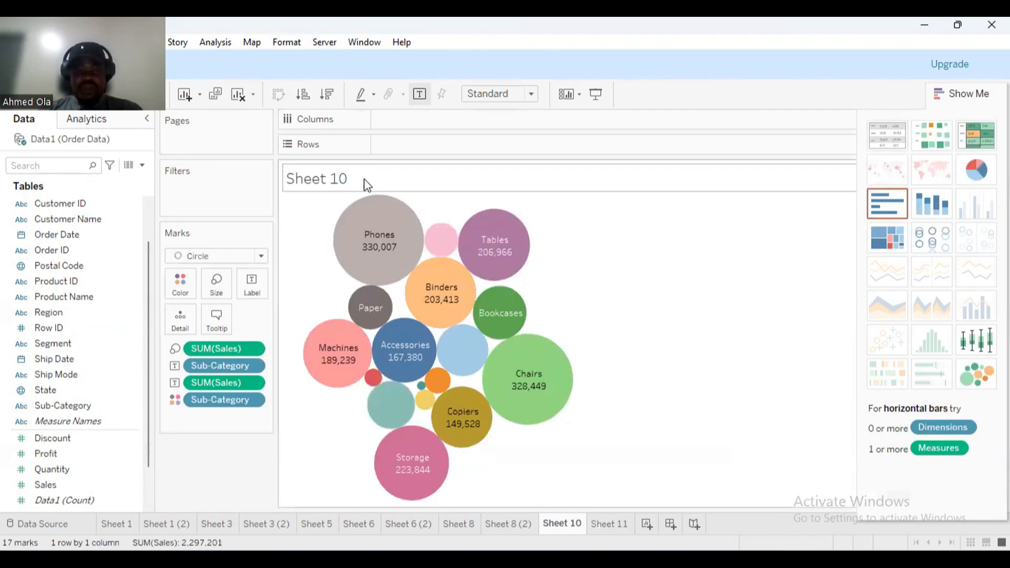
{"action": "left_click", "coordinate": [615, 524]}
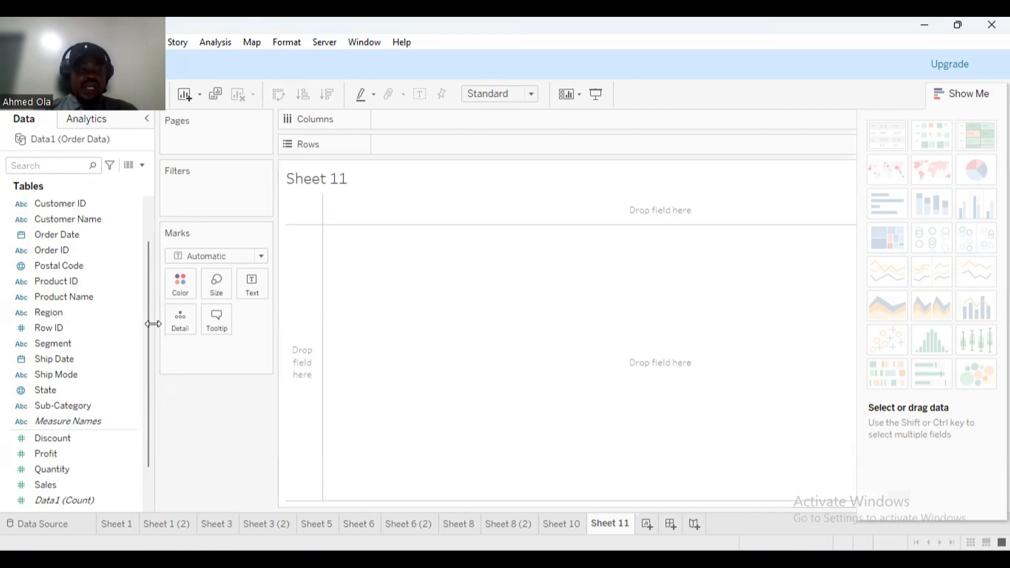
{"action": "scroll", "coordinate": [151, 406], "scroll_direction": "down", "scroll_amount": 1}
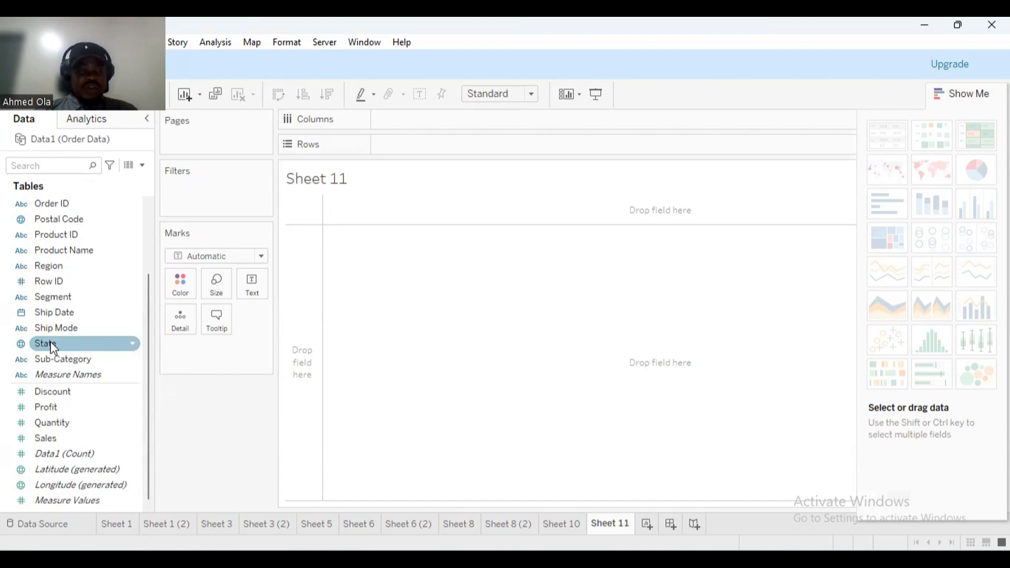
{"action": "left_click_drag", "start_coordinate": [53, 349], "coordinate": [436, 335]}
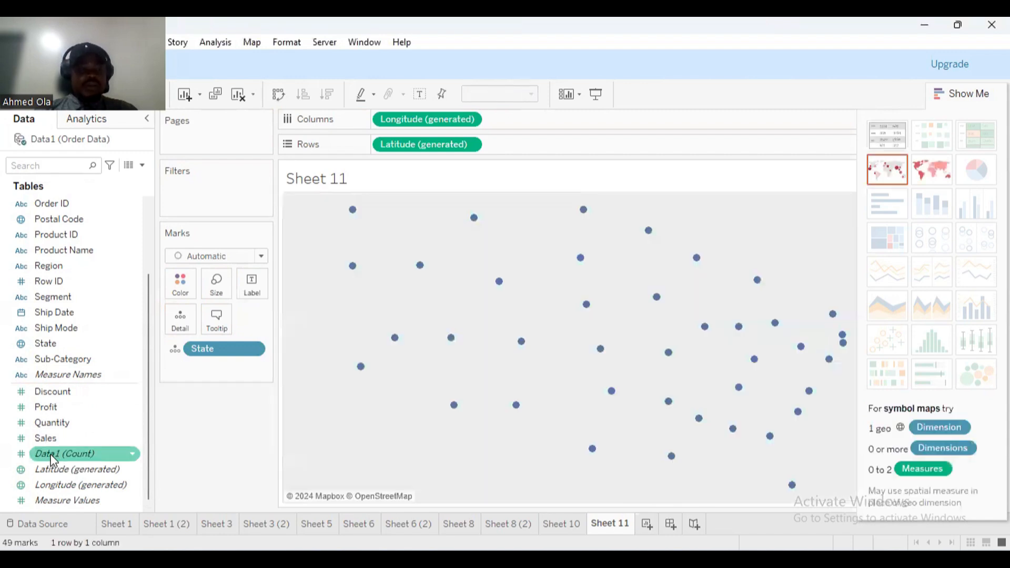
{"action": "left_click_drag", "start_coordinate": [47, 410], "coordinate": [470, 362]}
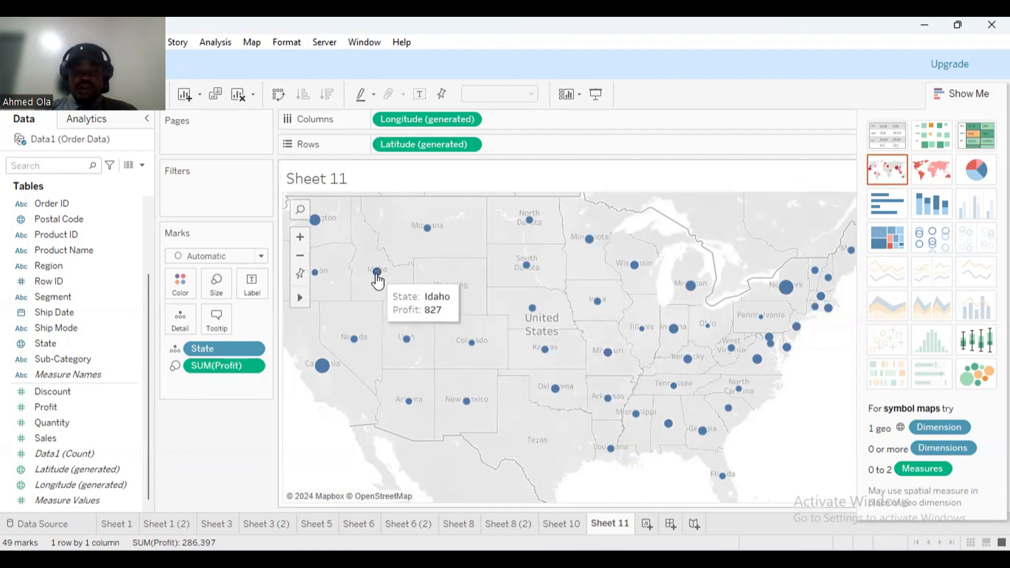
{"action": "mouse_move", "coordinate": [787, 305]}
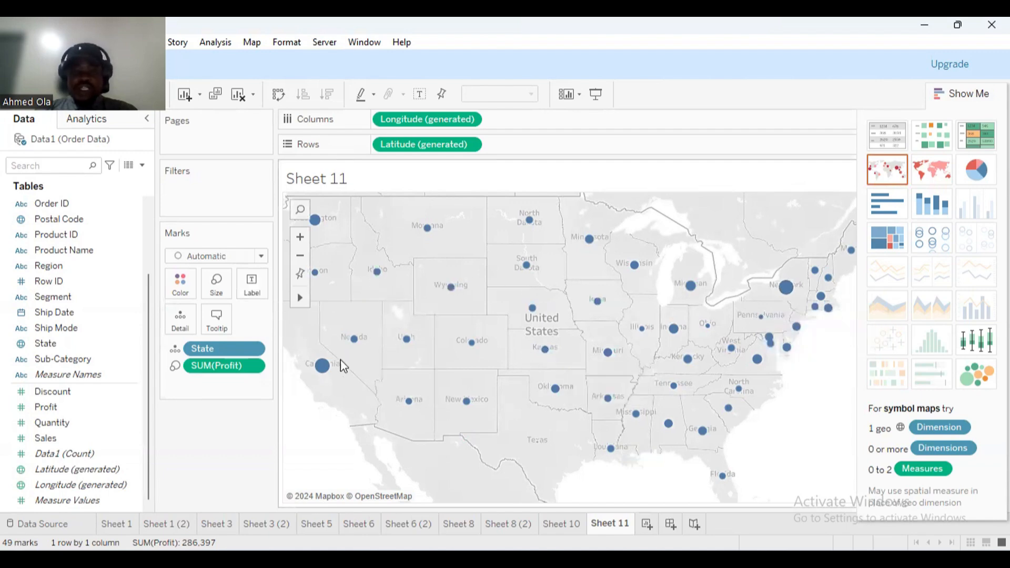
{"action": "mouse_move", "coordinate": [328, 370]}
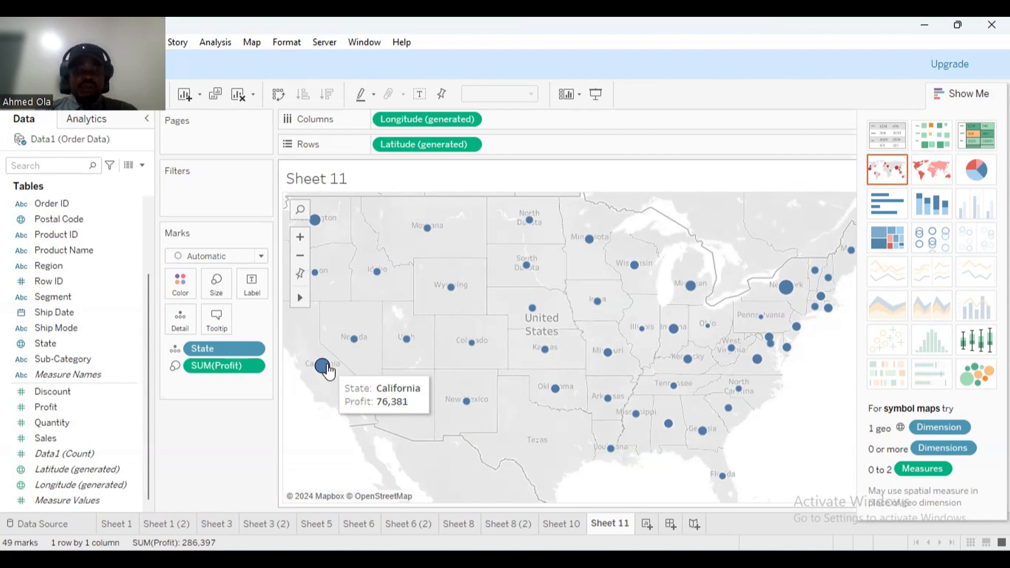
Enlarge the state circles slightly and label each with its Sales total, e.g. 457,688 for California.
{"action": "left_click", "coordinate": [217, 296]}
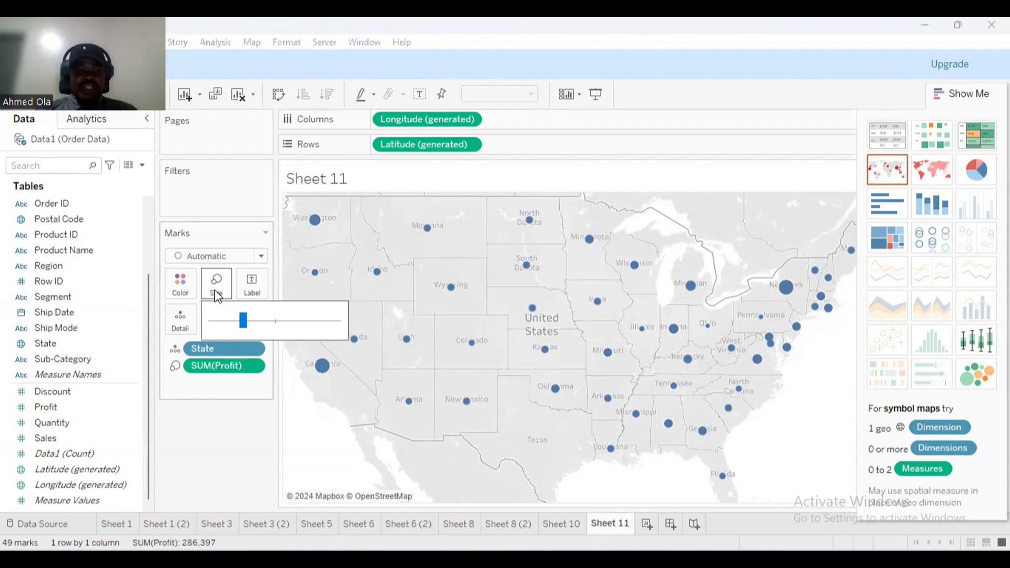
{"action": "left_click_drag", "start_coordinate": [241, 321], "coordinate": [271, 328]}
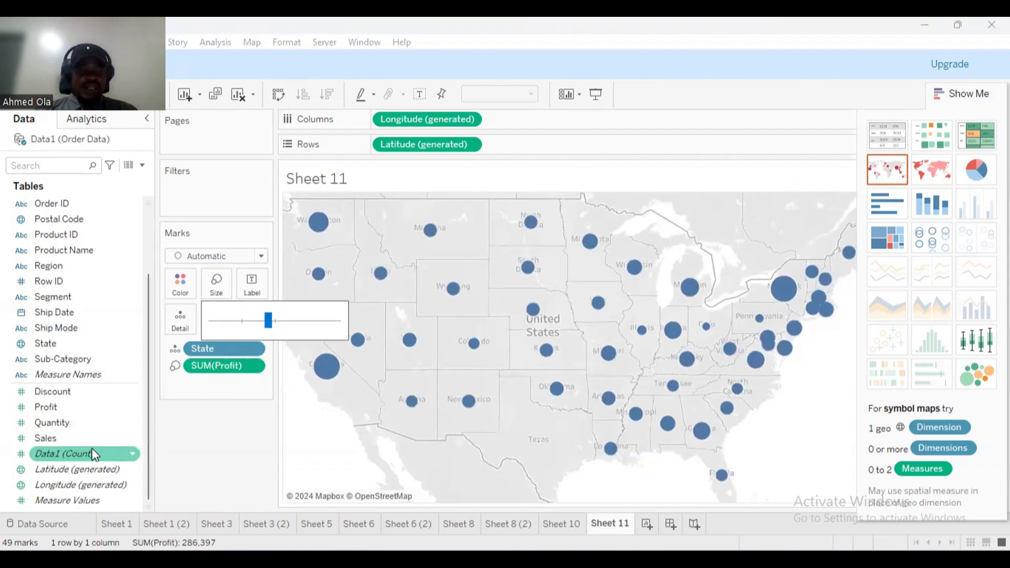
{"action": "left_click_drag", "start_coordinate": [53, 442], "coordinate": [251, 288]}
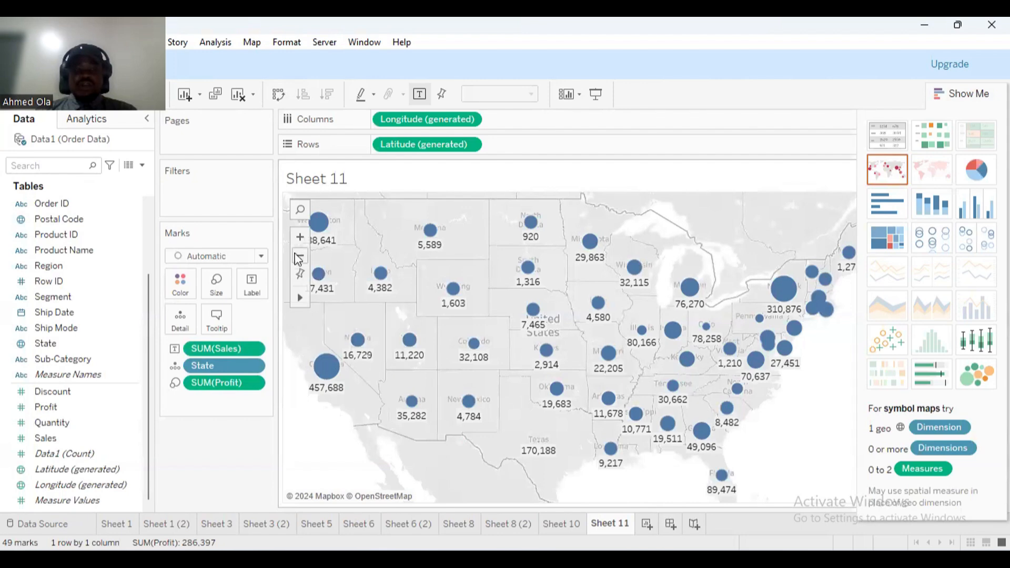
{"action": "left_click", "coordinate": [300, 240]}
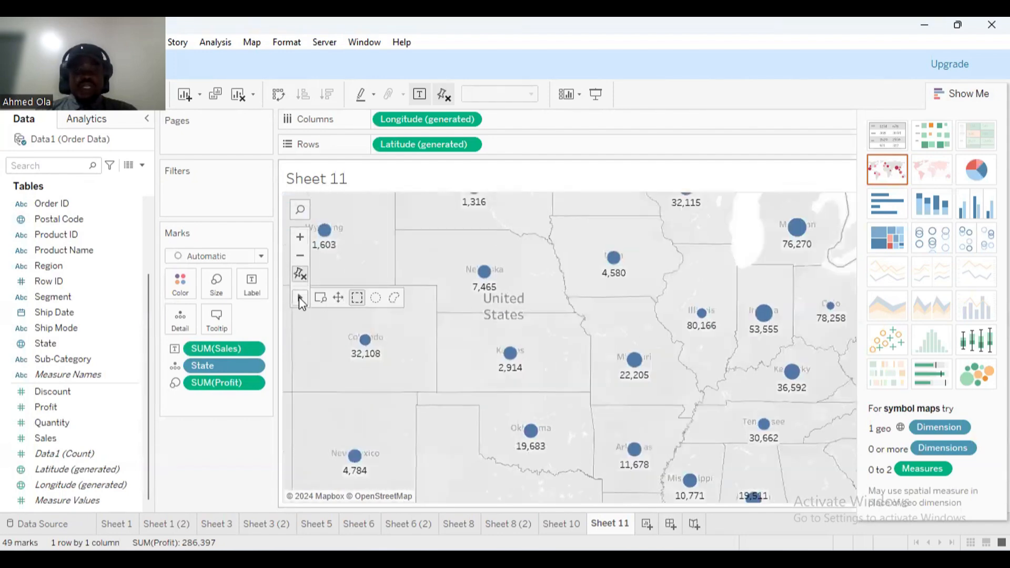
{"action": "left_click", "coordinate": [299, 257]}
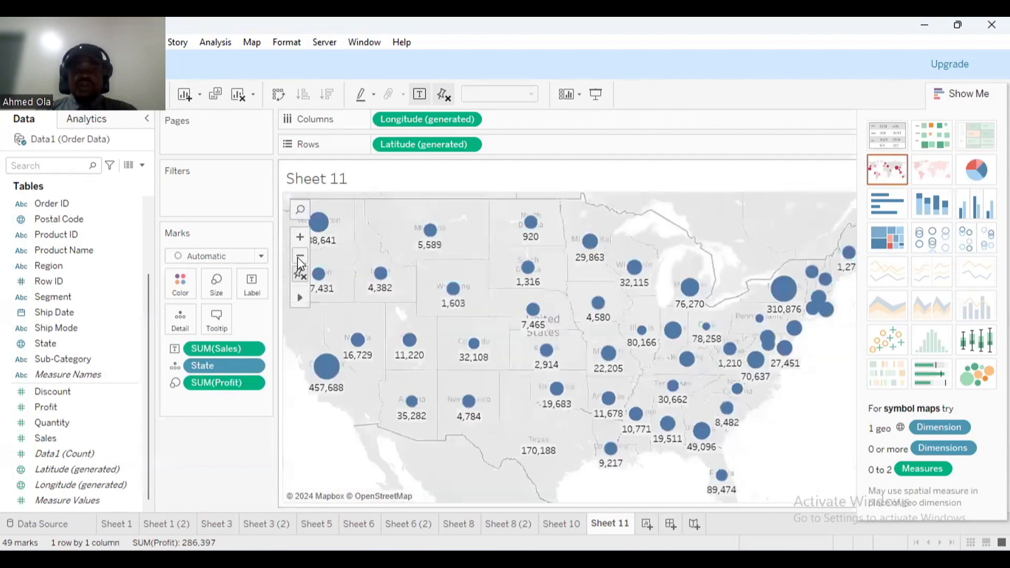
{"action": "left_click", "coordinate": [300, 238]}
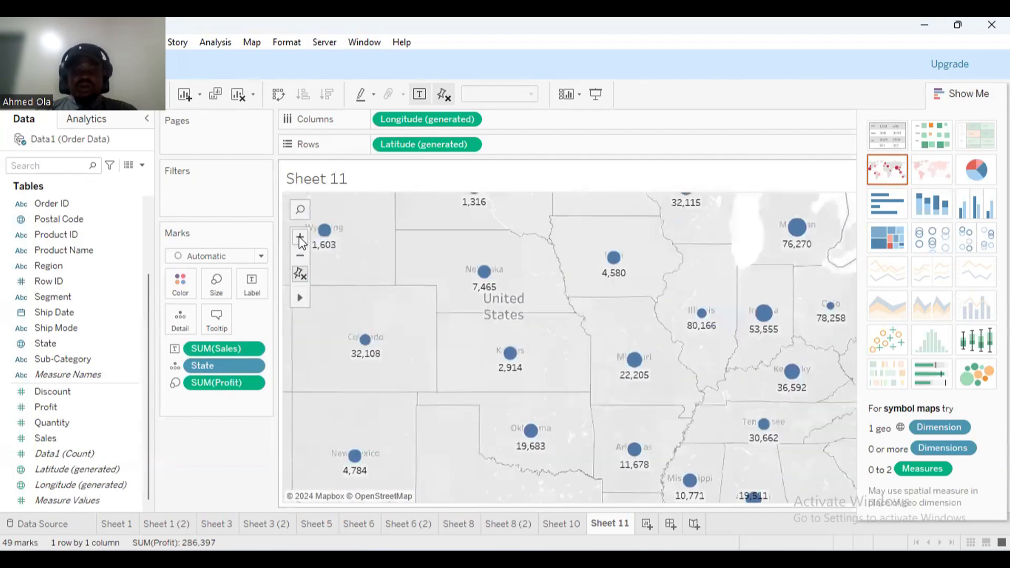
{"action": "left_click", "coordinate": [300, 239]}
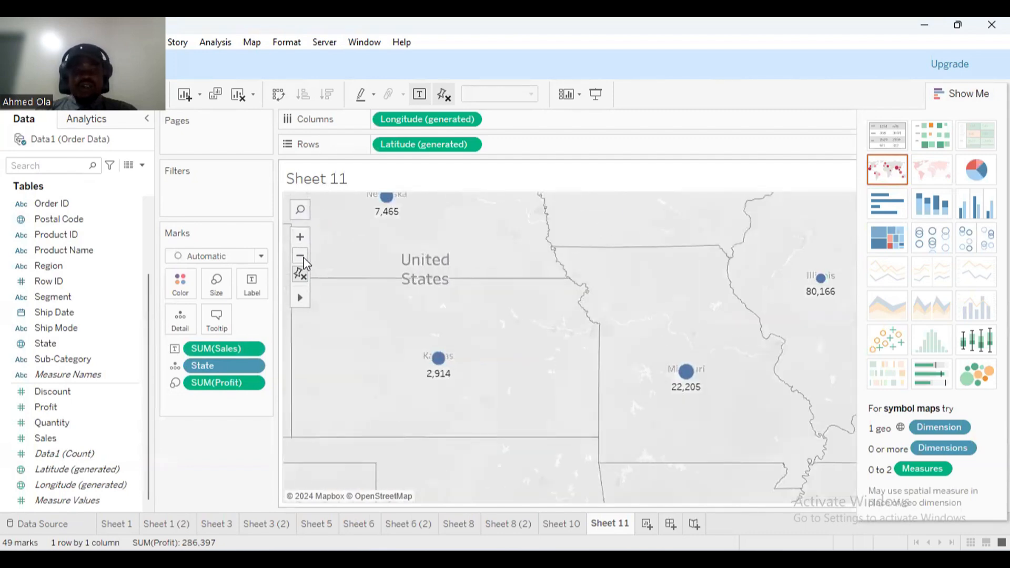
{"action": "left_click", "coordinate": [302, 257]}
{"action": "left_click", "coordinate": [301, 257]}
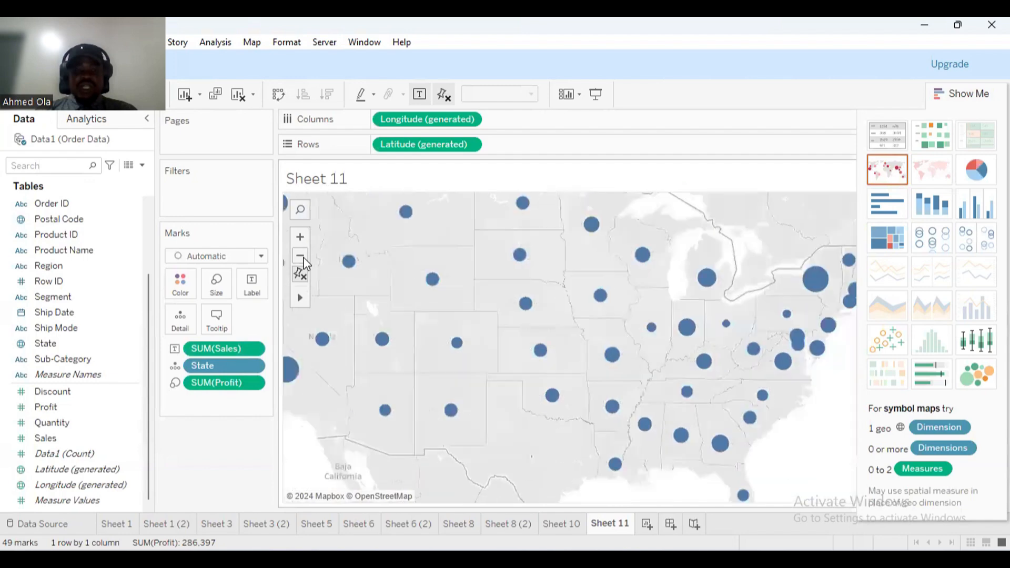
Enlarge the circles further and colour them orange.
{"action": "left_click", "coordinate": [216, 285]}
{"action": "left_click_drag", "start_coordinate": [268, 321], "coordinate": [280, 326]}
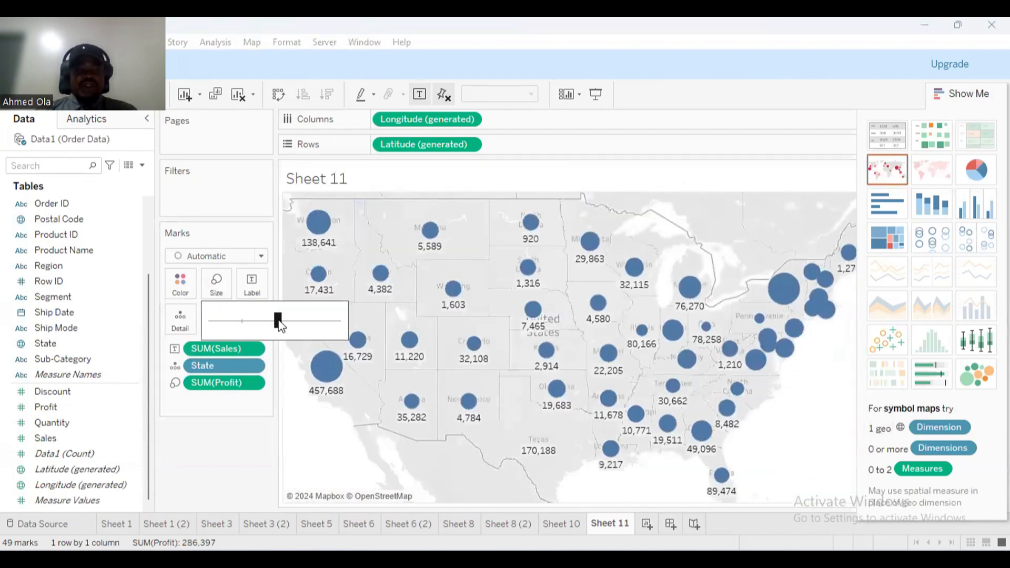
{"action": "left_click", "coordinate": [181, 291]}
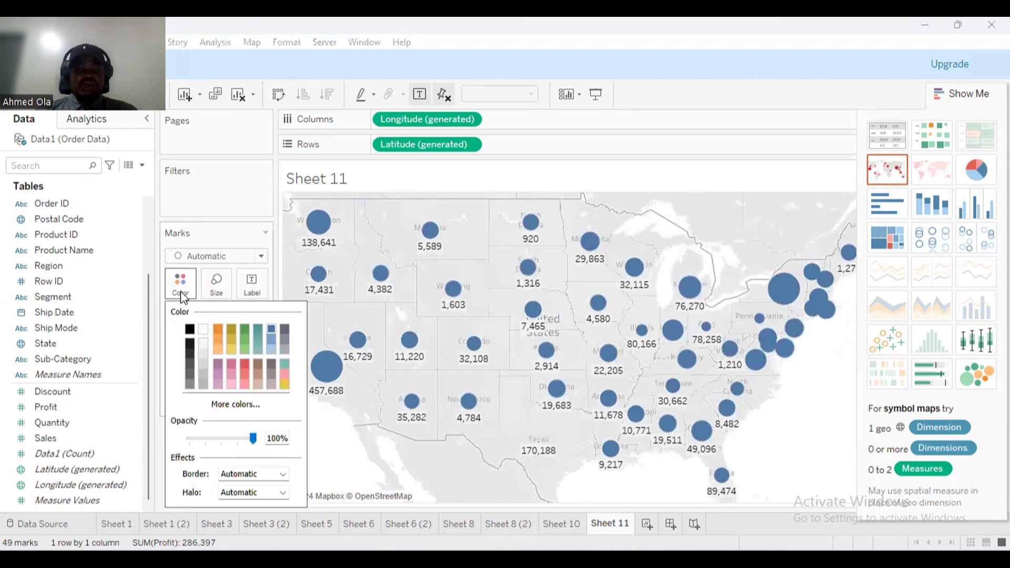
{"action": "left_click", "coordinate": [218, 328]}
{"action": "left_click", "coordinate": [795, 449]}
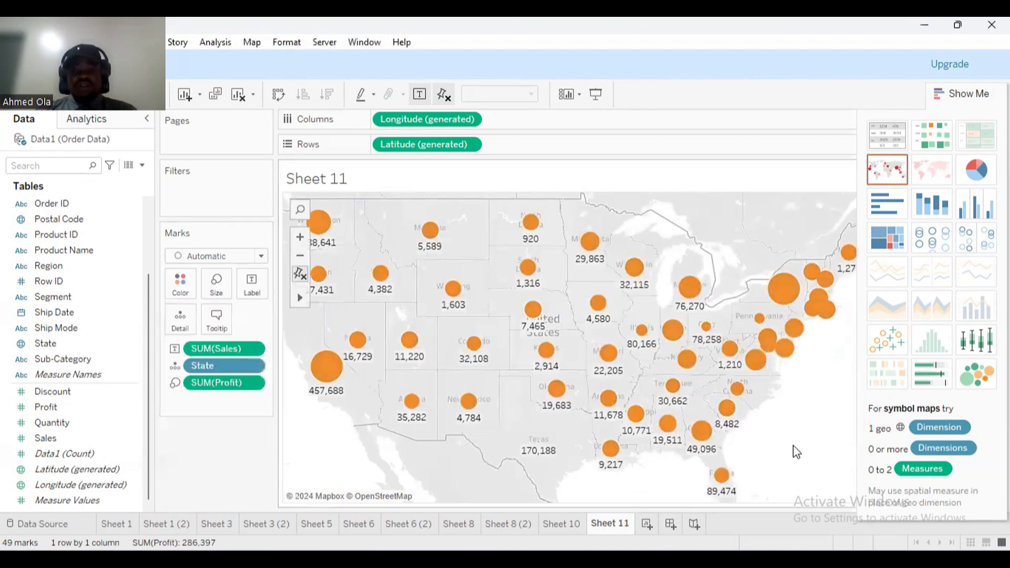
{"action": "mouse_move", "coordinate": [330, 389]}
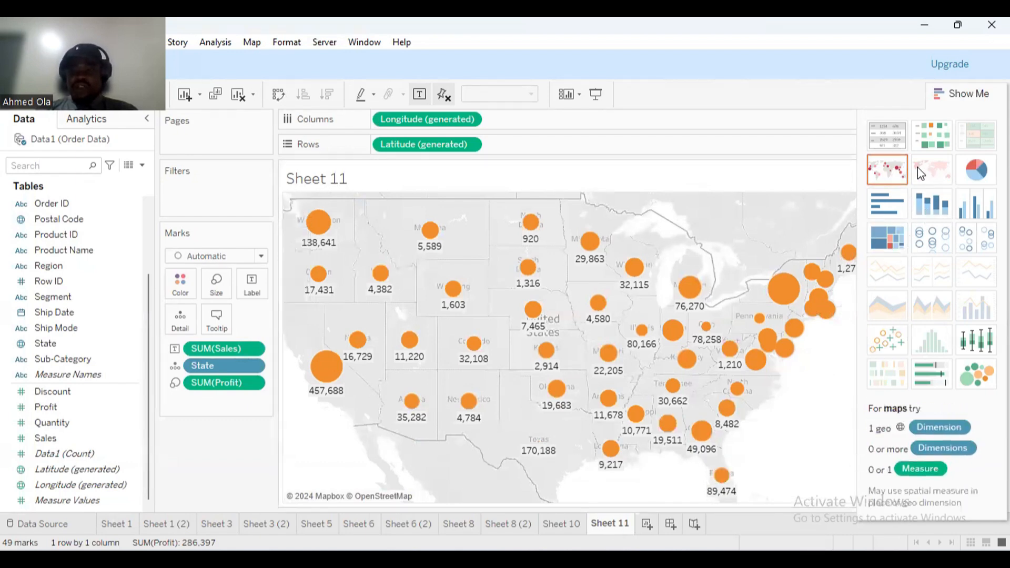
Add a new blank Sheet 12.
{"action": "right_click", "coordinate": [617, 527]}
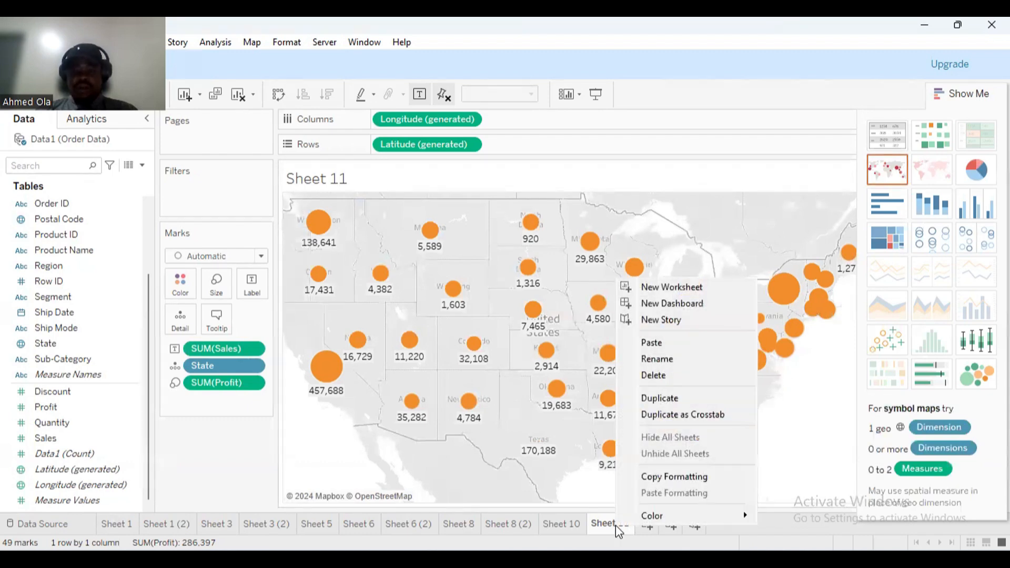
{"action": "left_click", "coordinate": [307, 452]}
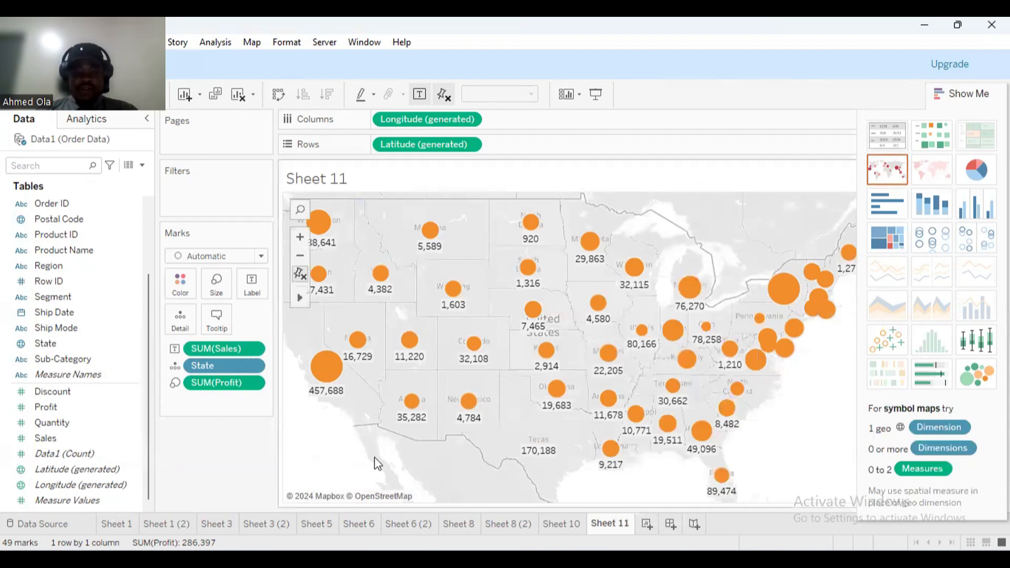
{"action": "left_click", "coordinate": [647, 524]}
{"action": "left_click", "coordinate": [84, 441]}
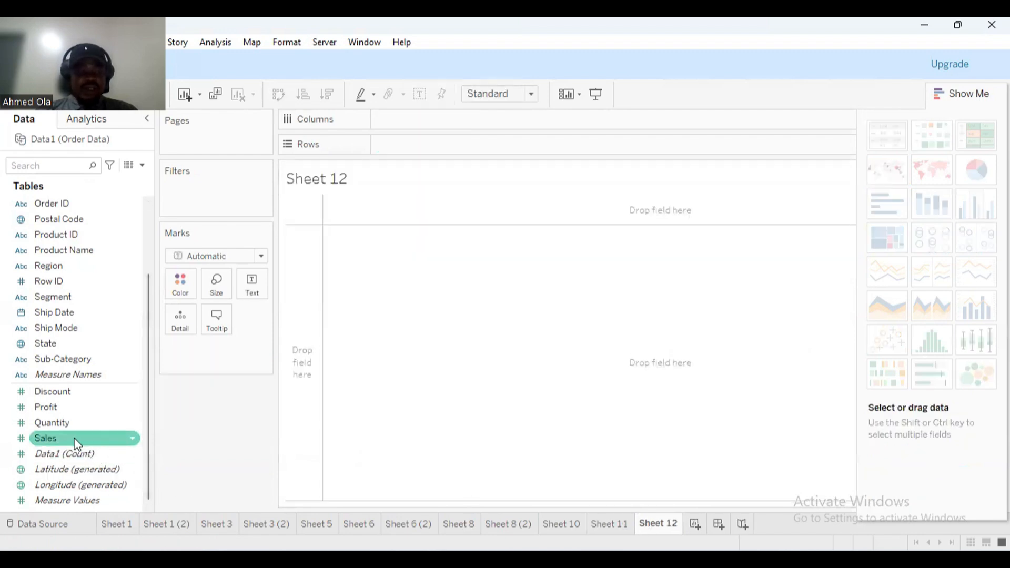
Map the states with circles sized by SUM(Profit), removing a stray Sales field.
{"action": "left_click_drag", "start_coordinate": [74, 441], "coordinate": [475, 309]}
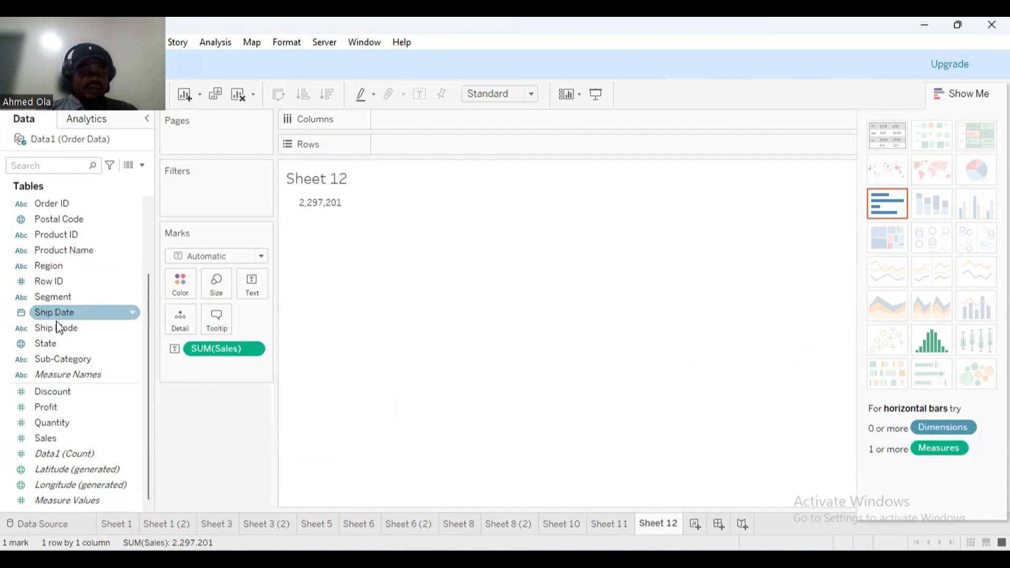
{"action": "left_click_drag", "start_coordinate": [52, 345], "coordinate": [413, 355]}
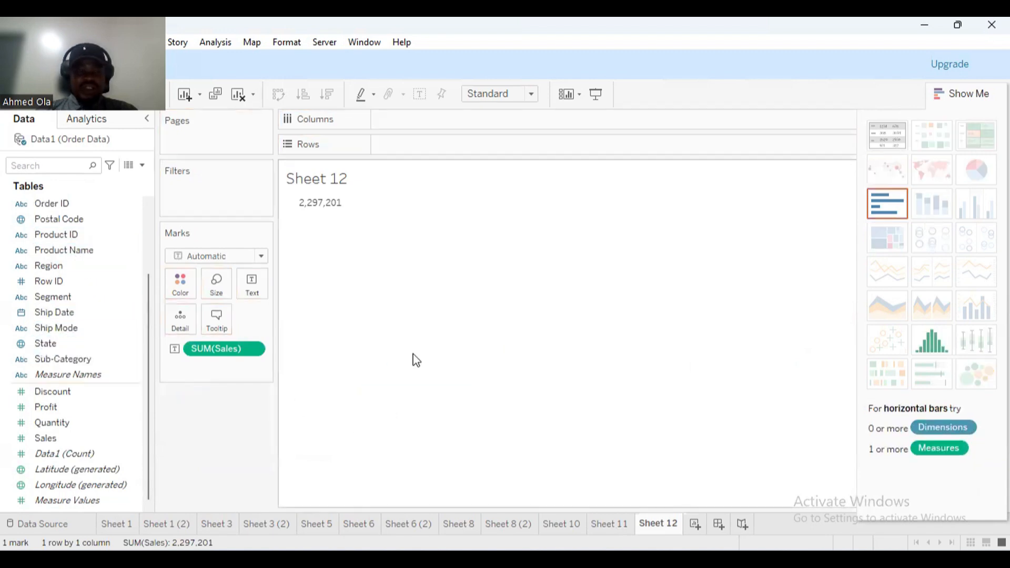
{"action": "left_click_drag", "start_coordinate": [225, 351], "coordinate": [216, 452]}
{"action": "left_click_drag", "start_coordinate": [58, 328], "coordinate": [479, 331]}
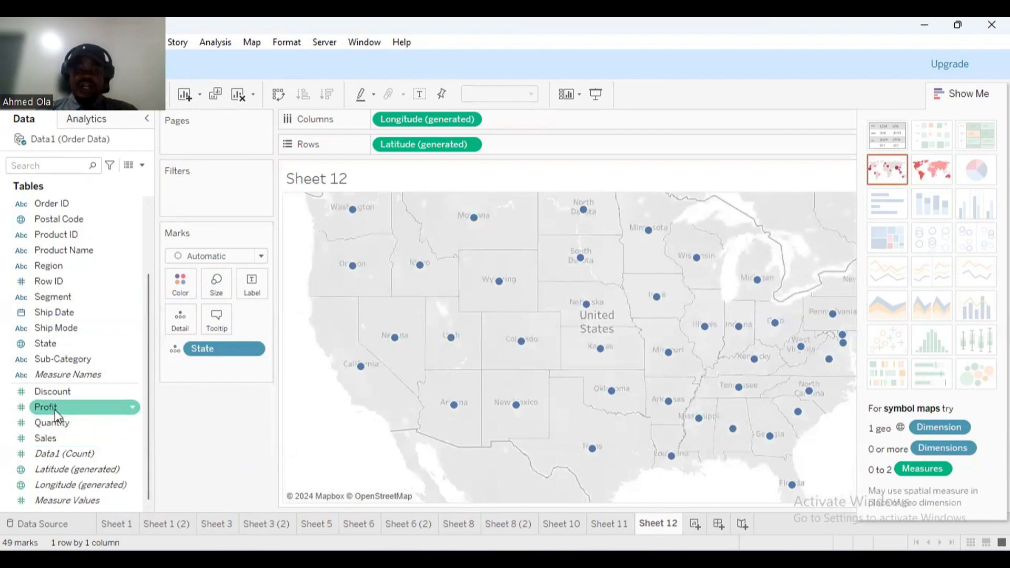
{"action": "left_click_drag", "start_coordinate": [52, 409], "coordinate": [503, 364]}
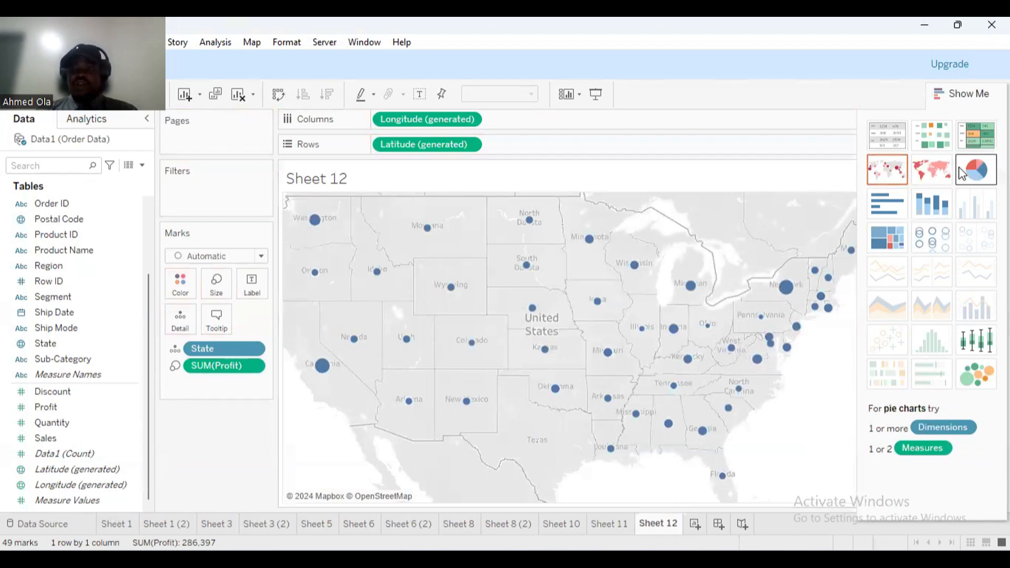
Switch to a filled map shading each of the 49 states by SUM(Profit).
{"action": "left_click", "coordinate": [940, 173]}
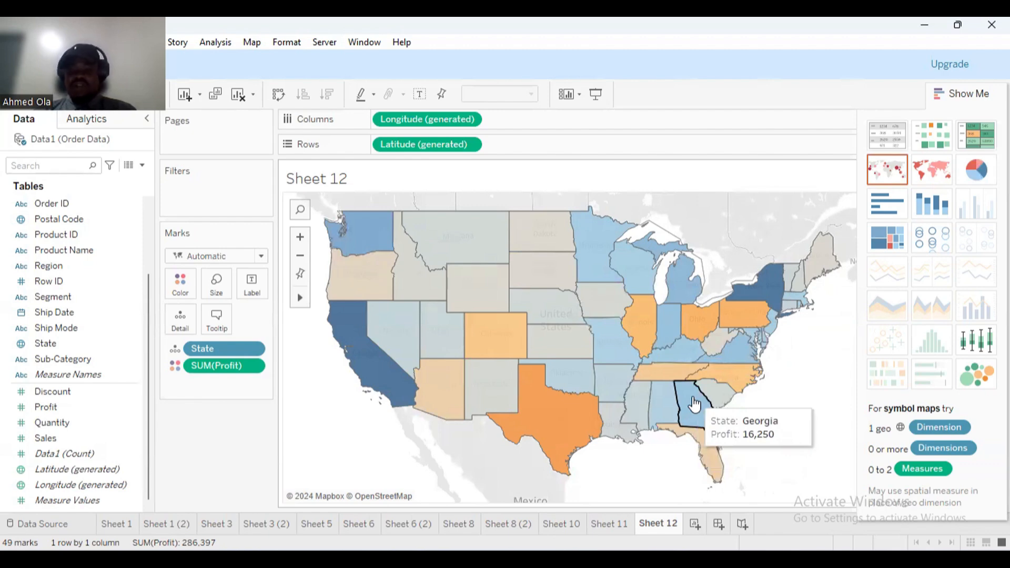
Compare Sheet 11's labelled symbol map with Sheet 12's filled map.
{"action": "left_click", "coordinate": [609, 523]}
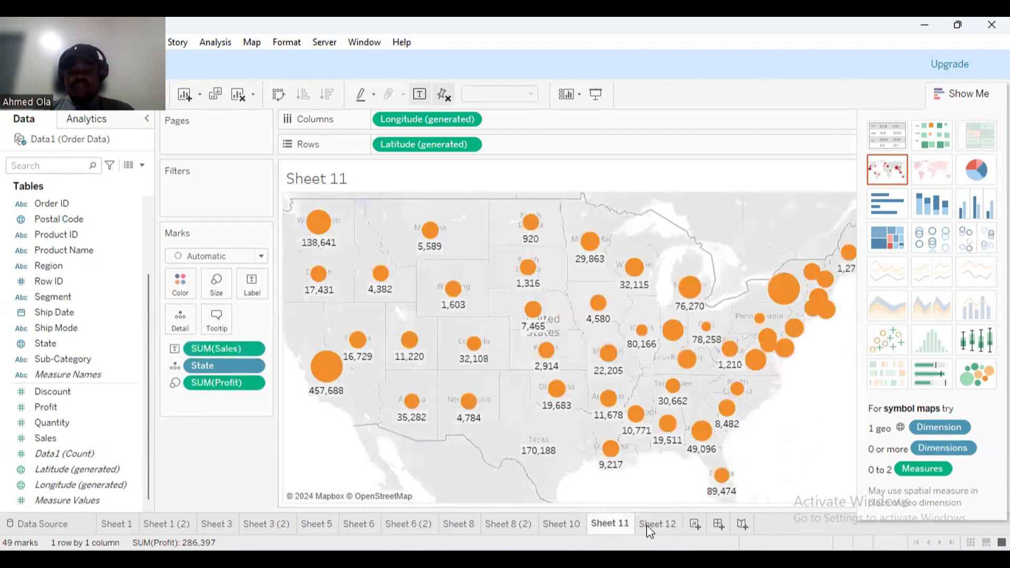
{"action": "left_click", "coordinate": [652, 524]}
{"action": "left_click", "coordinate": [616, 522]}
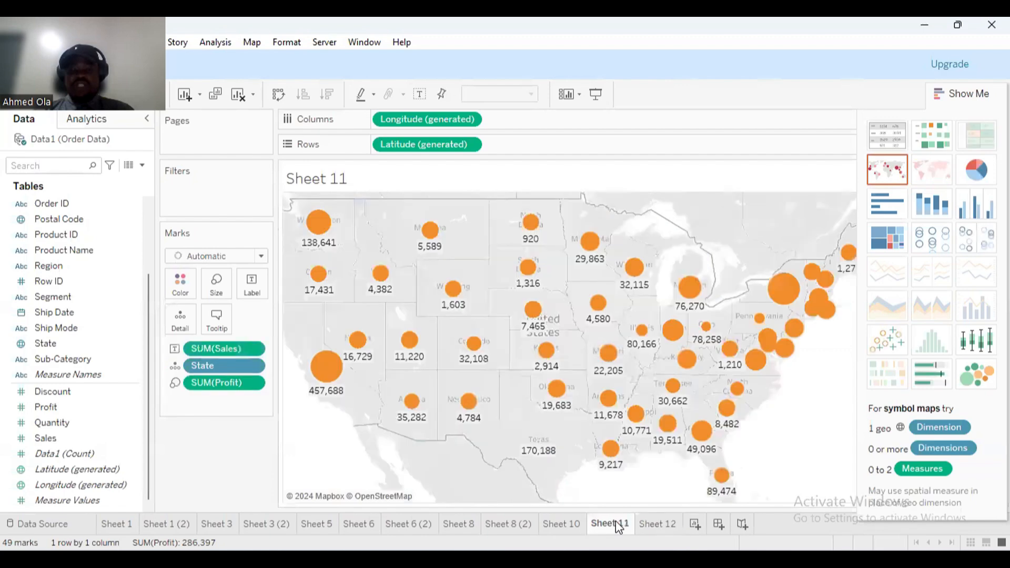
{"action": "left_click", "coordinate": [658, 529]}
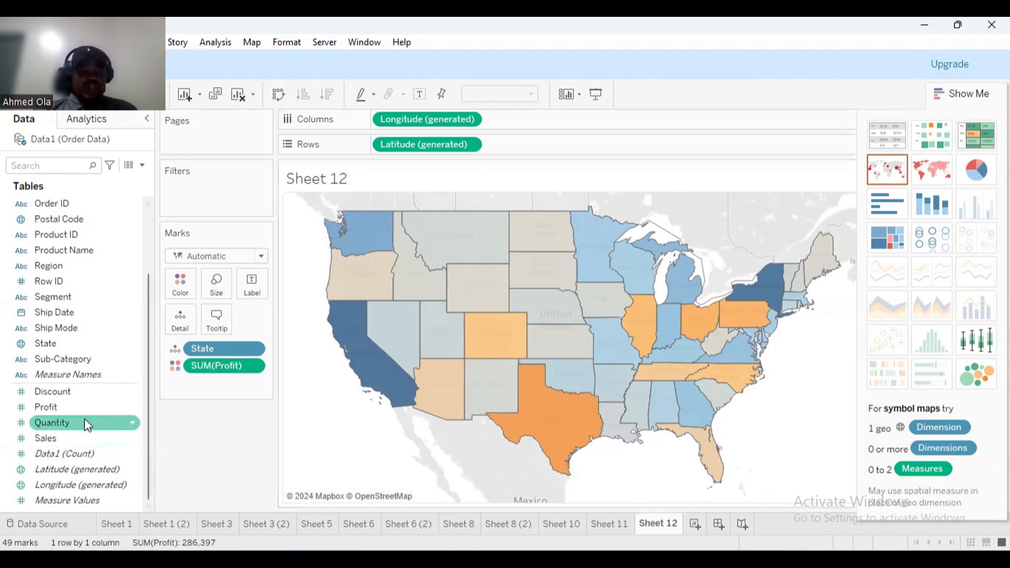
Label each state on the filled map with its Profit and add a blank Sheet 13.
{"action": "left_click_drag", "start_coordinate": [54, 406], "coordinate": [252, 296]}
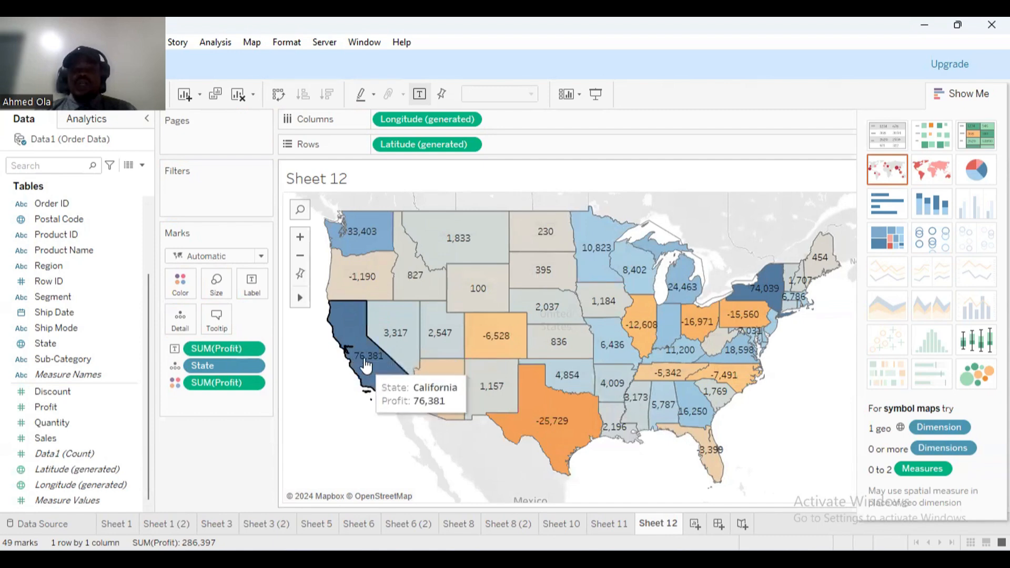
{"action": "left_click", "coordinate": [804, 230]}
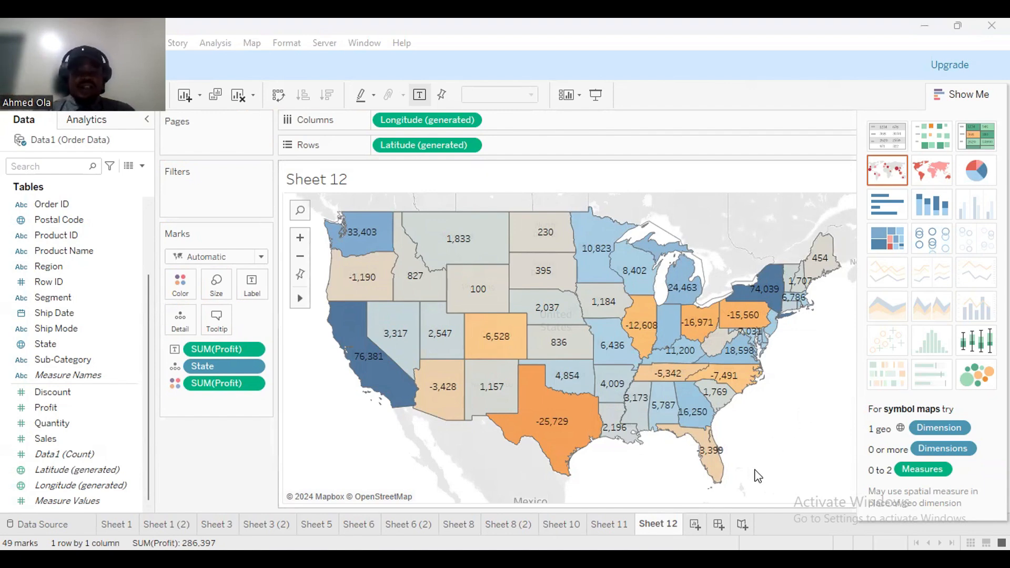
{"action": "left_click", "coordinate": [696, 525]}
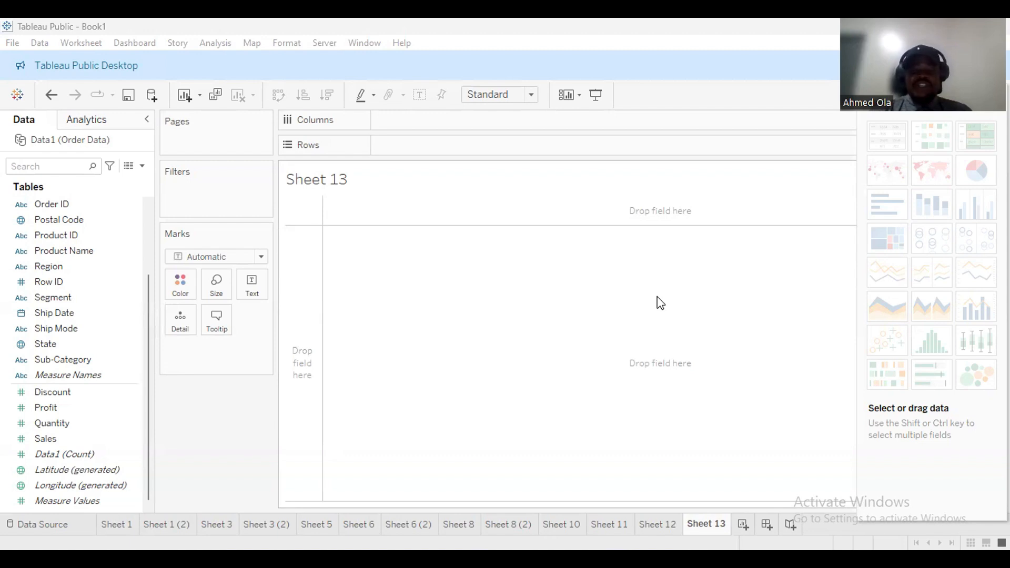
In a new ChatGPT chat, ask 'What is BCG Matrix and its uses'.
{"action": "mouse_move", "coordinate": [555, 559]}
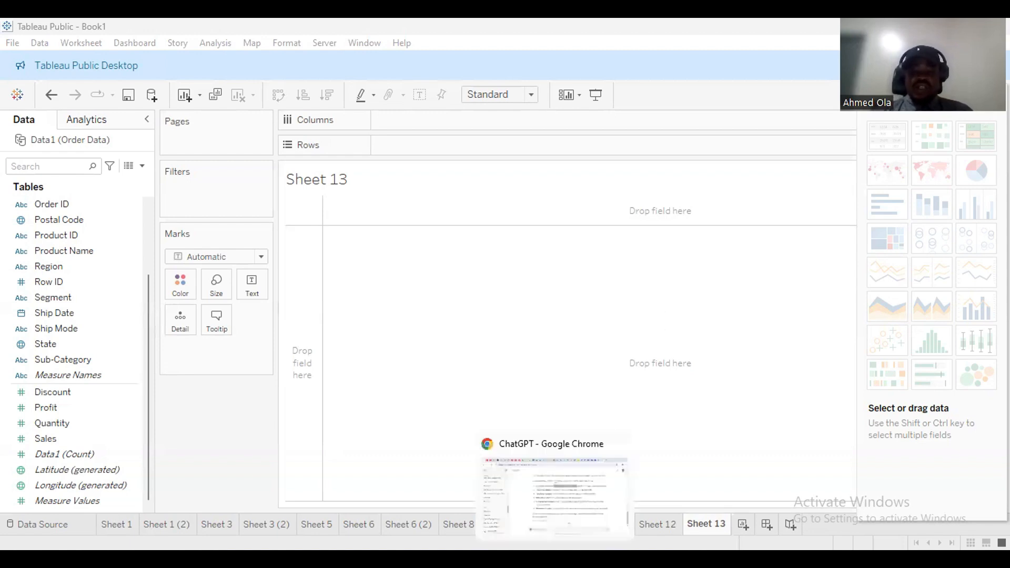
{"action": "left_click", "coordinate": [567, 503]}
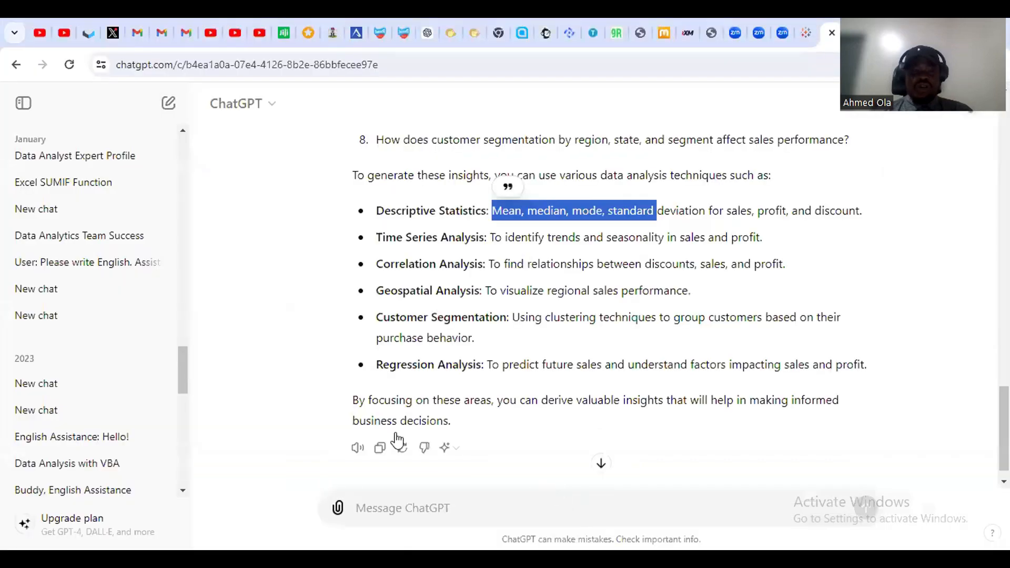
{"action": "left_click", "coordinate": [163, 107]}
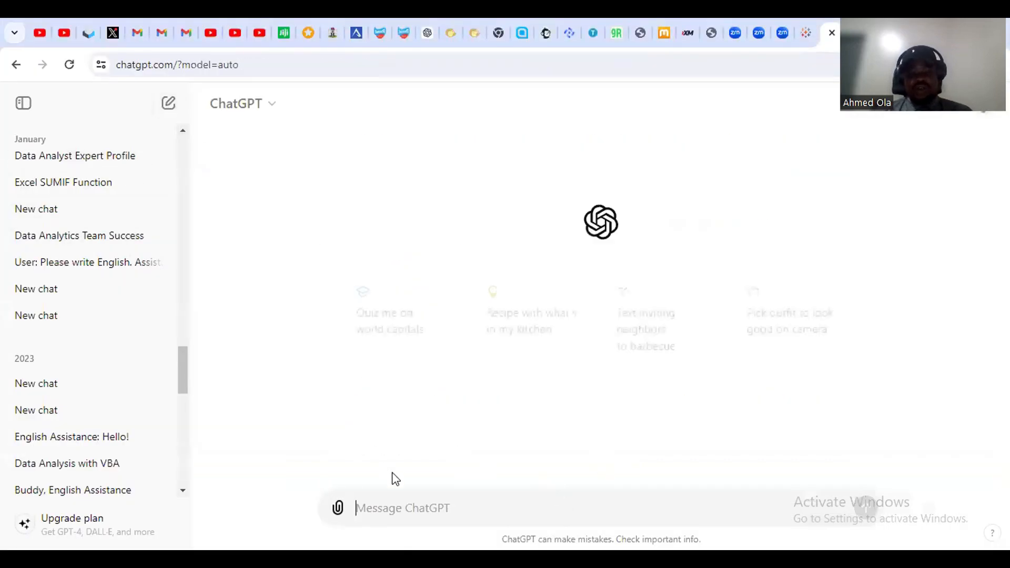
{"action": "type", "text": "What"}
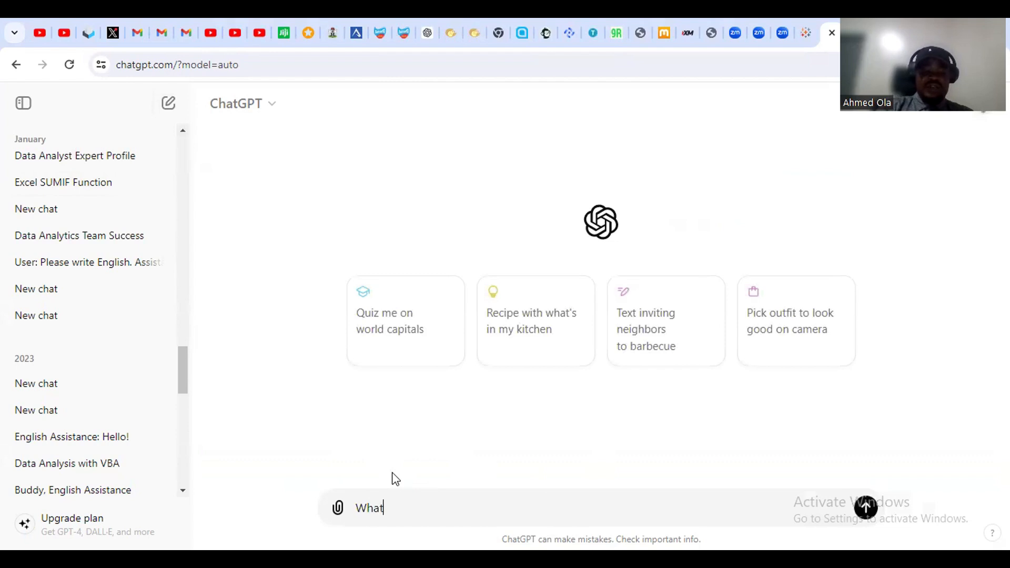
{"action": "type", "text": " is BC"}
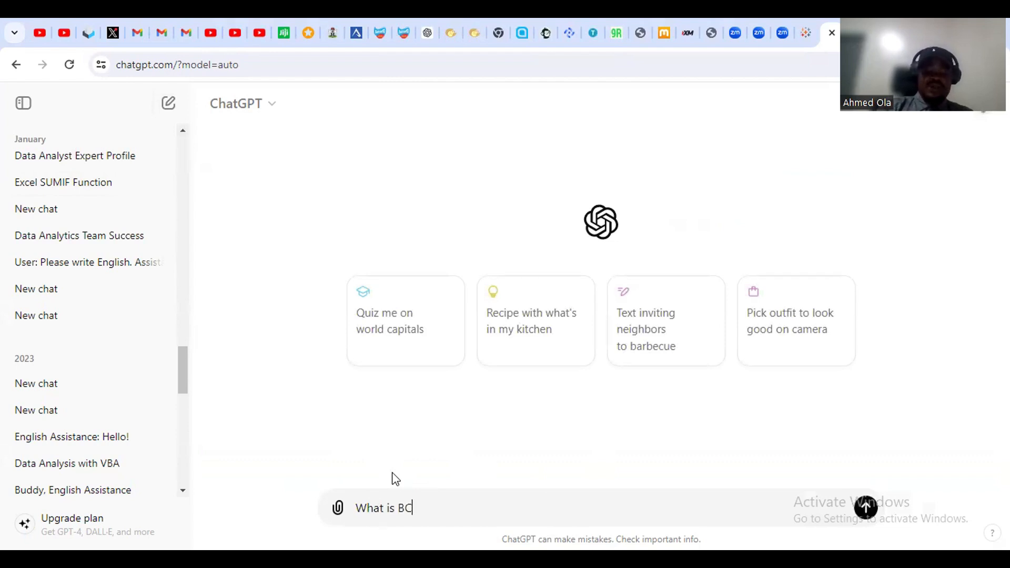
{"action": "type", "text": "G M"}
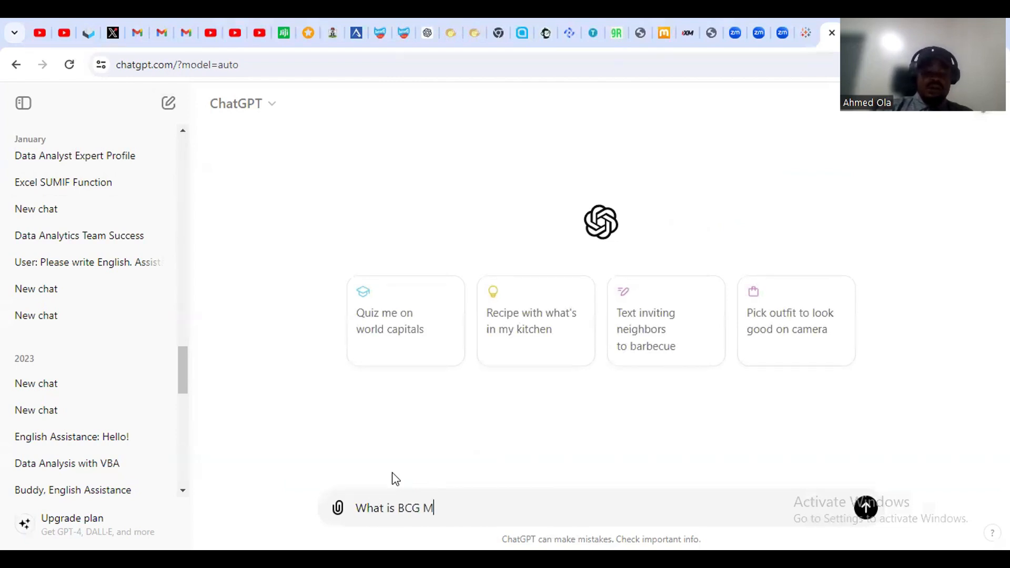
{"action": "type", "text": "atrix ans d"}
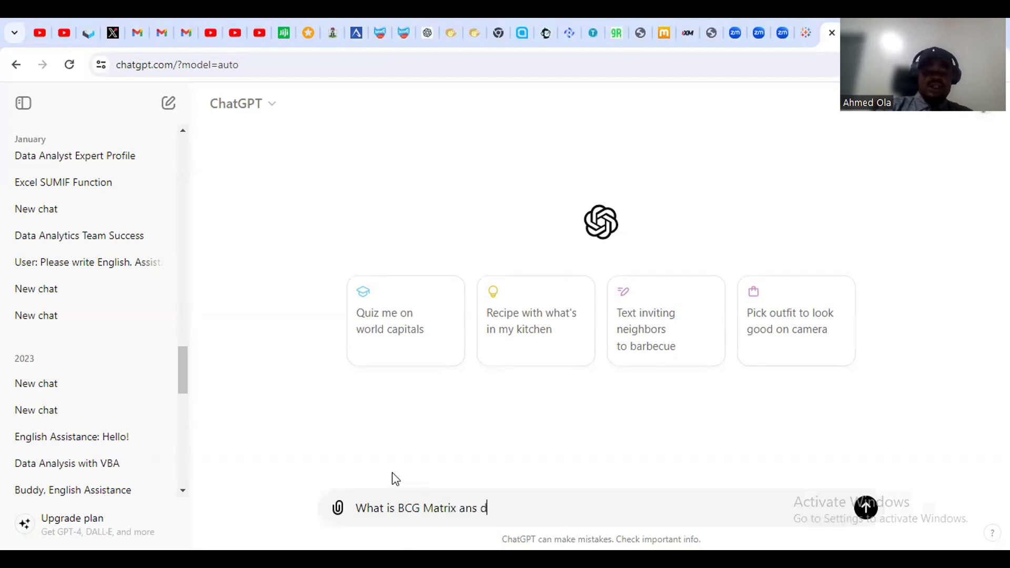
{"action": "key", "text": "BackSpace"}
{"action": "key", "text": "BackSpace"}
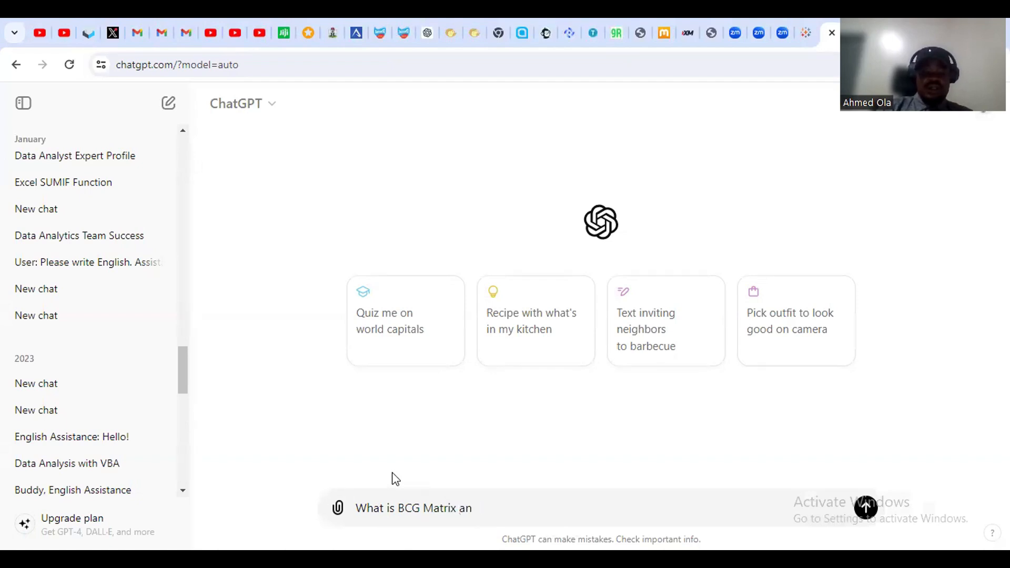
{"action": "type", "text": "d its uses"}
{"action": "key", "text": "Return"}
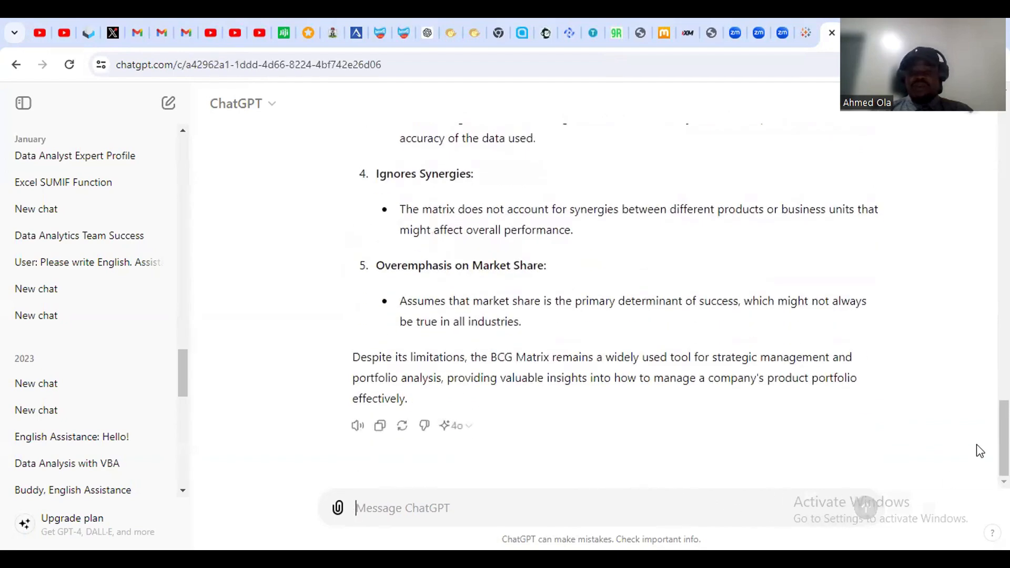
Highlight the BCG Matrix definition and the sentence about its origins.
{"action": "left_click_drag", "start_coordinate": [1004, 450], "coordinate": [1005, 144]}
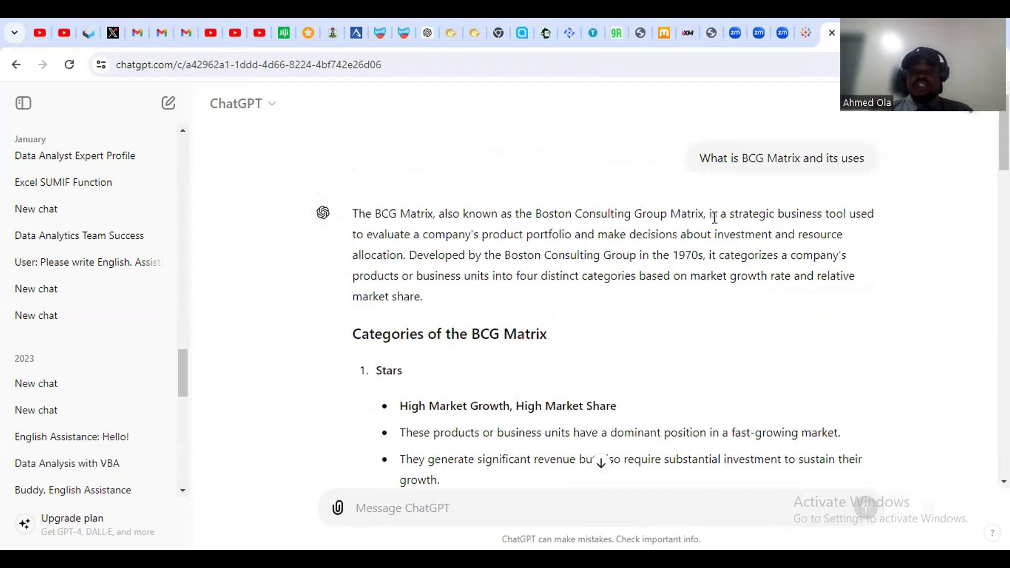
{"action": "left_click_drag", "start_coordinate": [715, 217], "coordinate": [876, 229]}
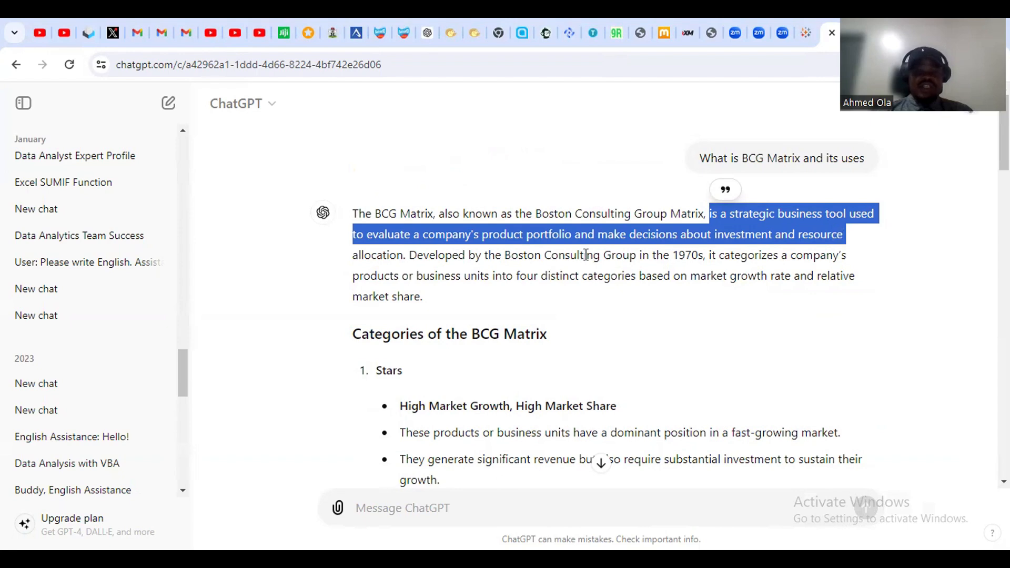
{"action": "left_click_drag", "start_coordinate": [410, 256], "coordinate": [437, 303]}
{"action": "left_click", "coordinate": [467, 308]}
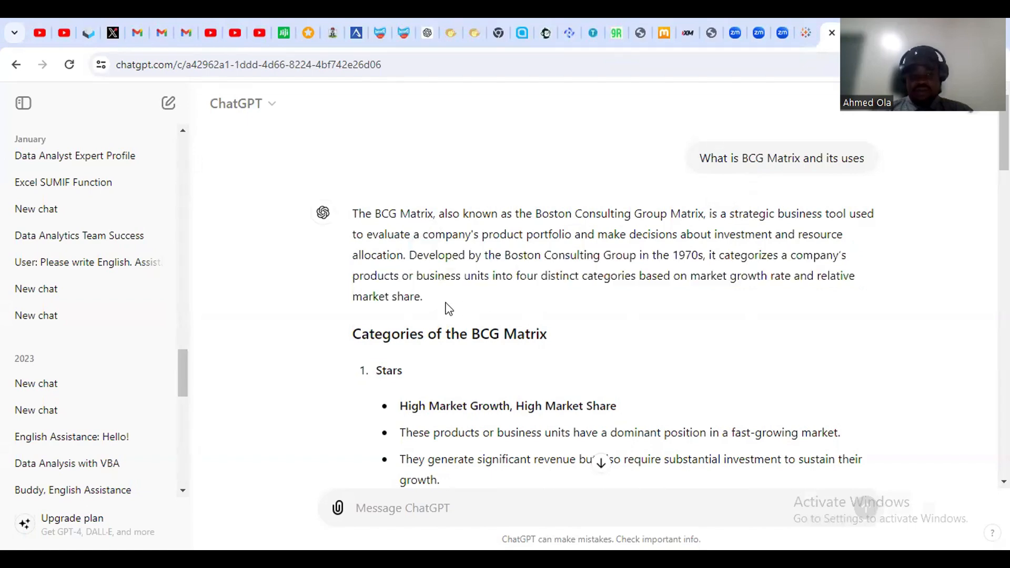
Highlight the Stars and Cash Cows descriptions, scroll through the uses, then open a new tab.
{"action": "scroll", "coordinate": [445, 327], "scroll_direction": "down", "scroll_amount": 4}
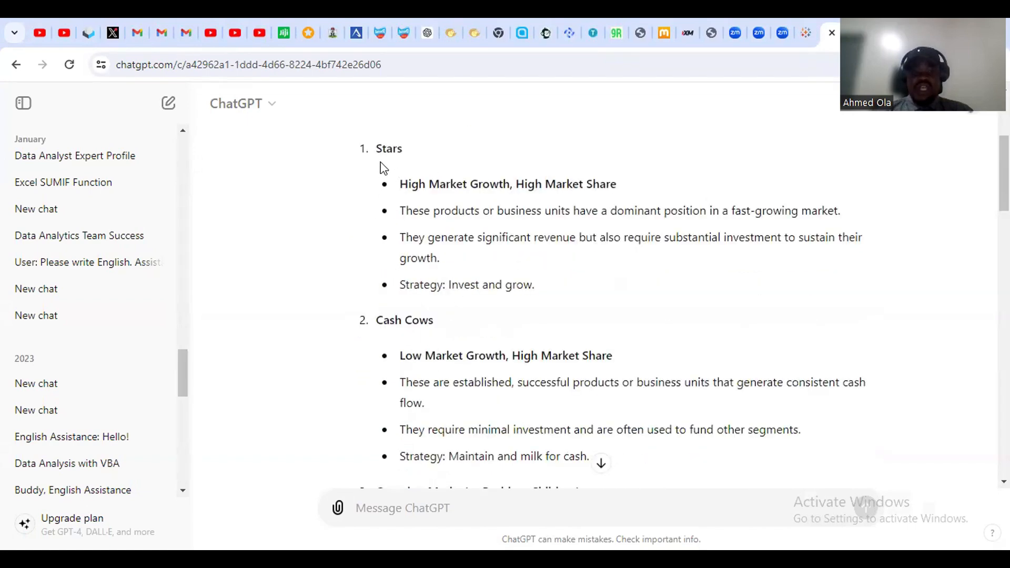
{"action": "double_click", "coordinate": [408, 184]}
{"action": "left_click_drag", "start_coordinate": [537, 185], "coordinate": [615, 185]}
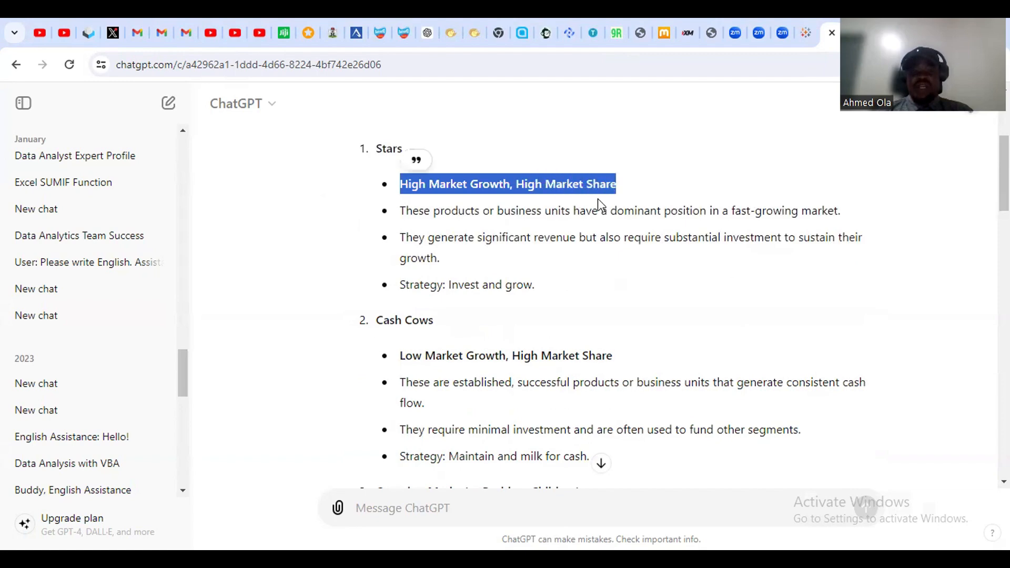
{"action": "left_click_drag", "start_coordinate": [434, 321], "coordinate": [364, 324]}
{"action": "left_click_drag", "start_coordinate": [403, 363], "coordinate": [613, 374]}
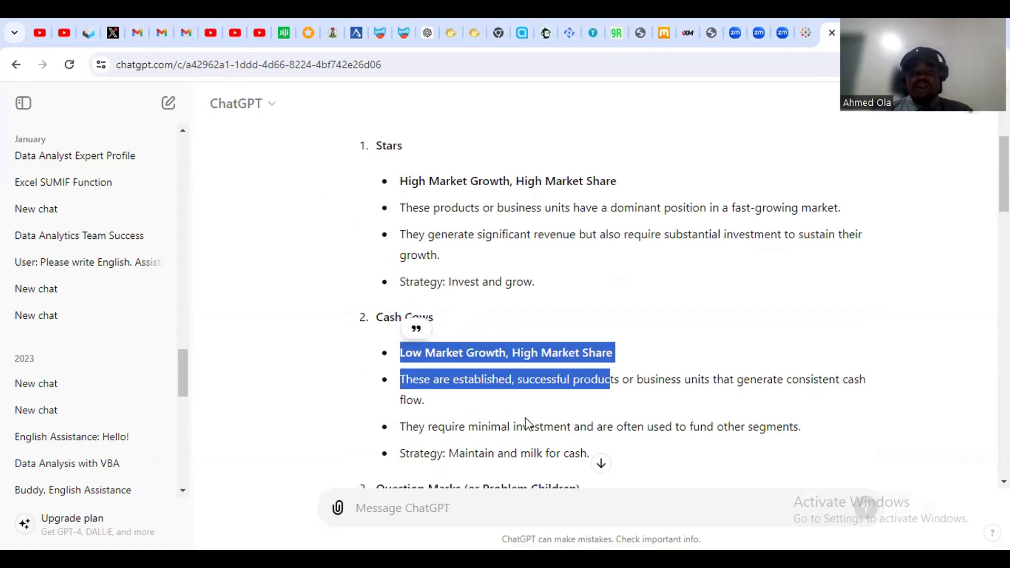
{"action": "scroll", "coordinate": [515, 405], "scroll_direction": "down", "scroll_amount": 8}
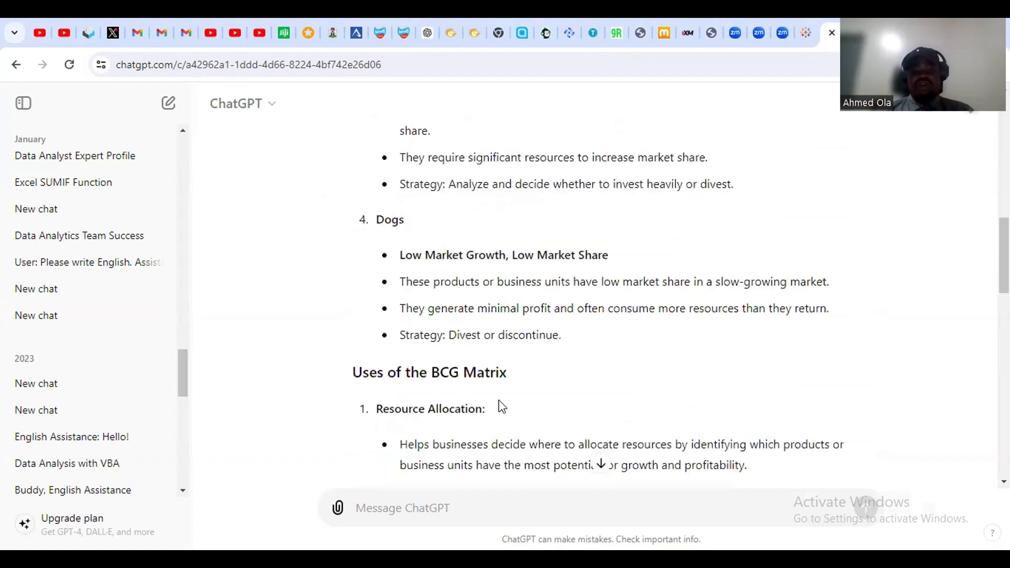
{"action": "scroll", "coordinate": [501, 408], "scroll_direction": "down", "scroll_amount": 5}
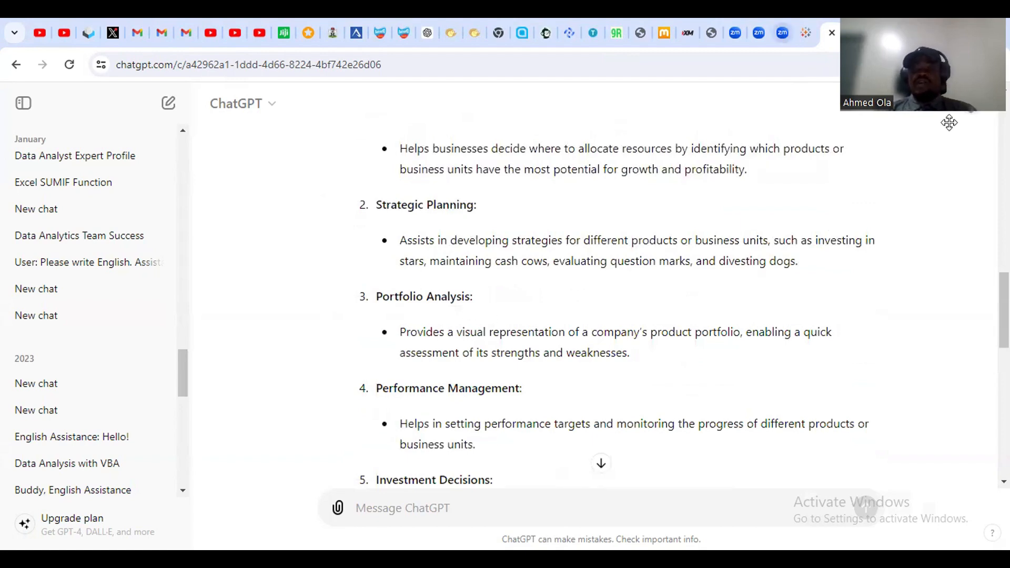
{"action": "key", "text": "ctrl+t"}
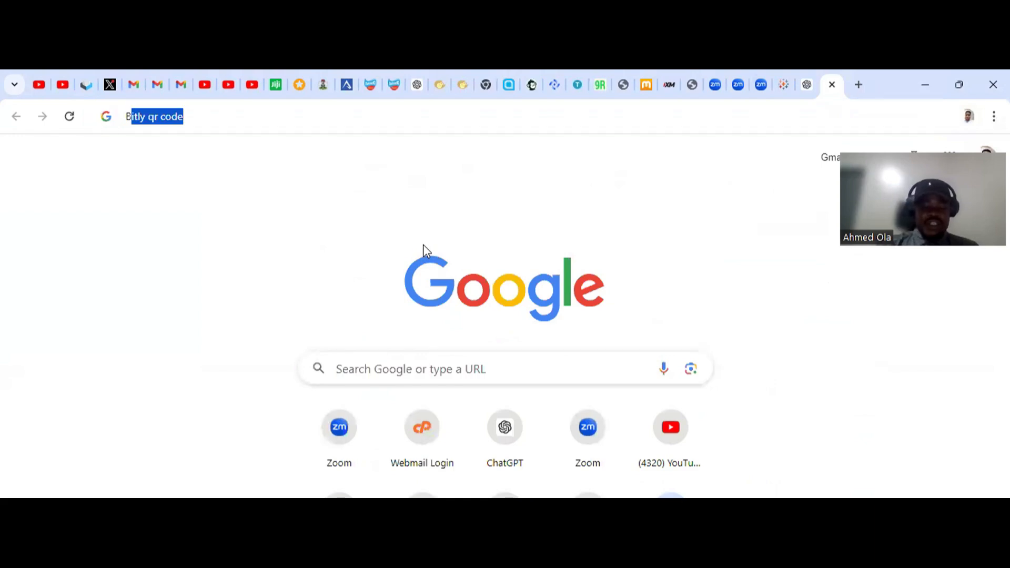
Search Google for 'bcg matrix' and show its image results.
{"action": "type", "text": "BCG M"}
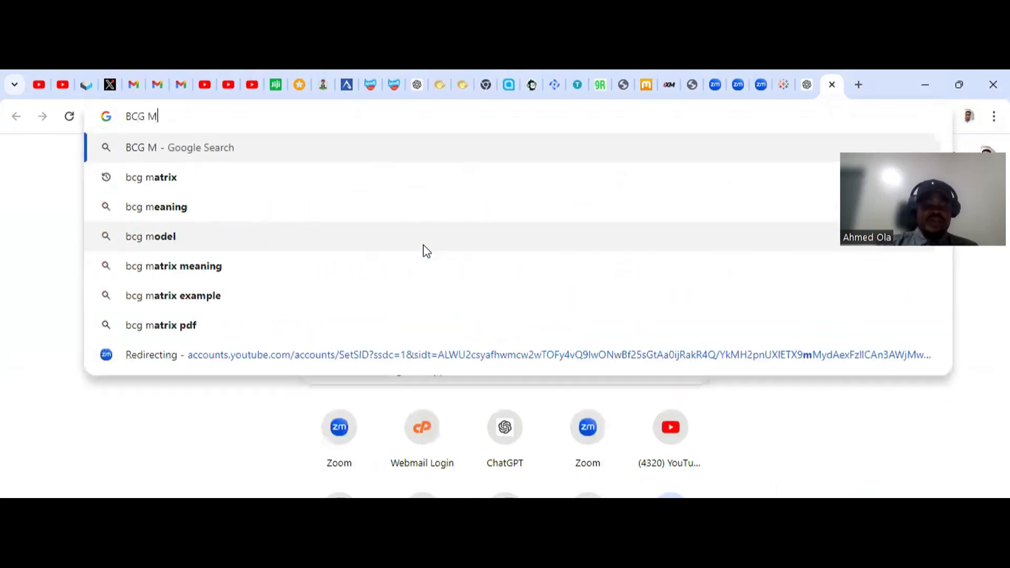
{"action": "left_click", "coordinate": [155, 171]}
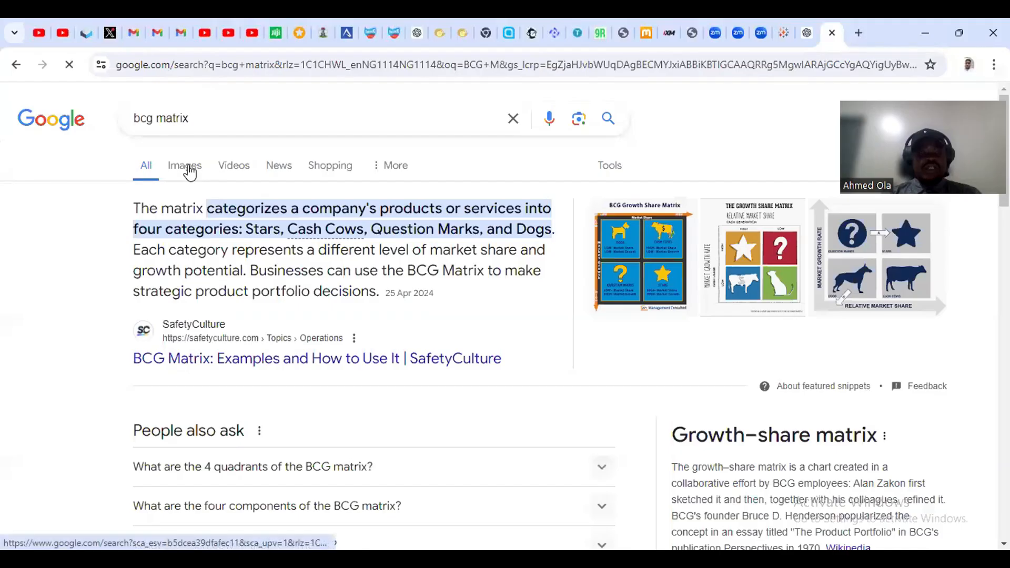
{"action": "left_click", "coordinate": [189, 172]}
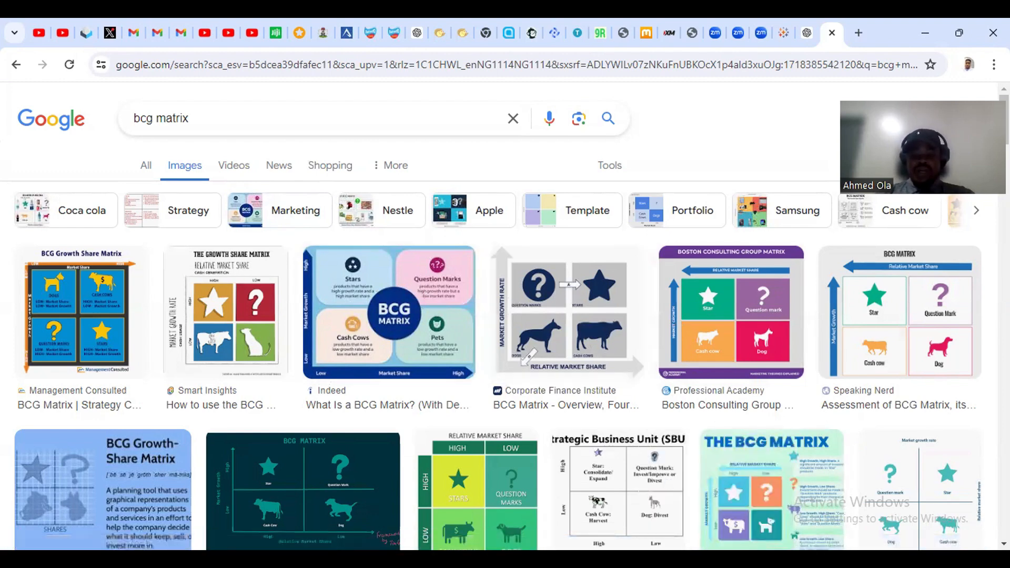
Return to Tableau's still-empty Sheet 13.
{"action": "left_click", "coordinate": [684, 492]}
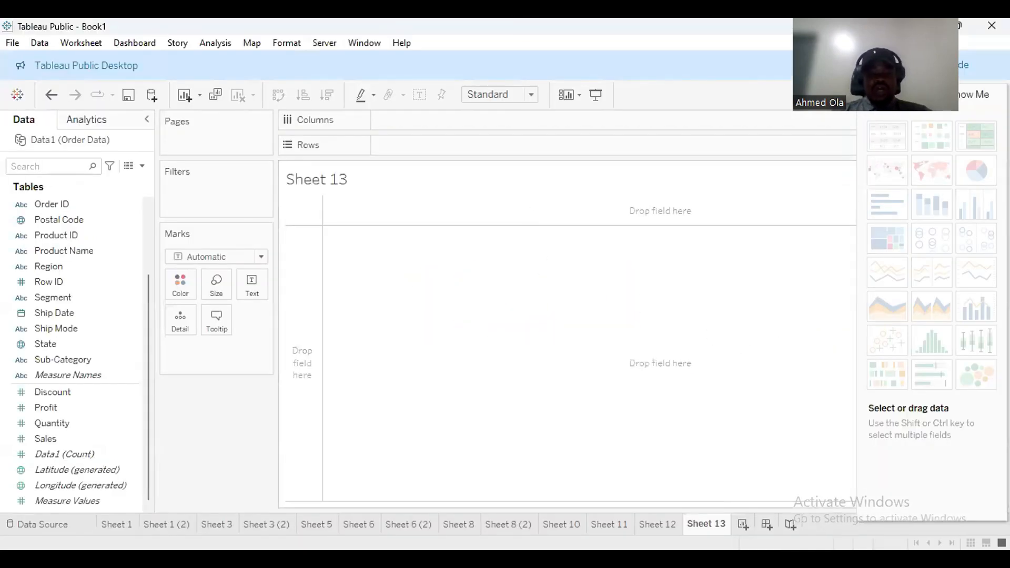
Draw crossing red vertical and horizontal lines over Sheet 13, with rough marks in each quadrant.
{"action": "left_click_drag", "start_coordinate": [561, 167], "coordinate": [561, 503]}
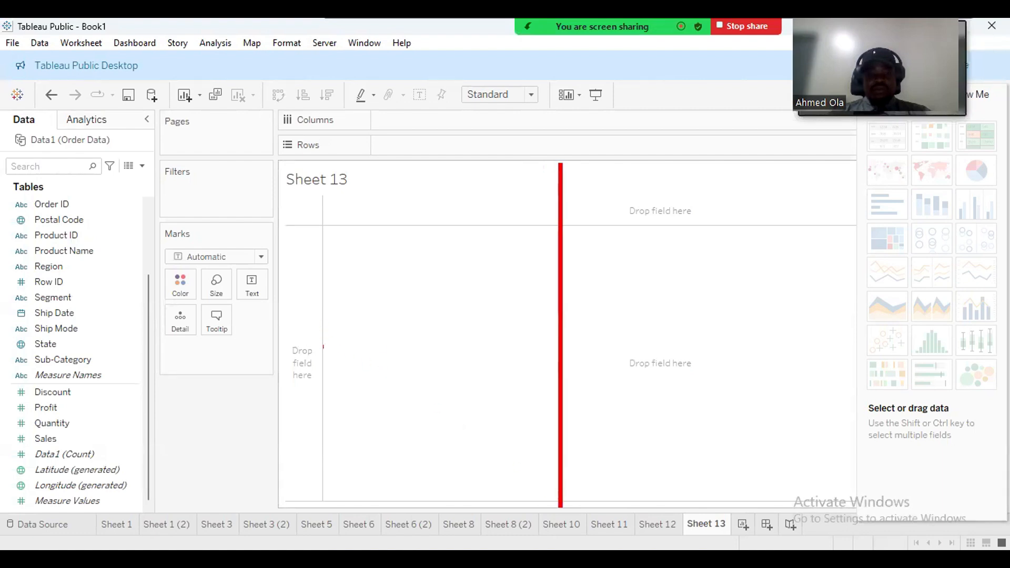
{"action": "left_click_drag", "start_coordinate": [323, 346], "coordinate": [855, 344]}
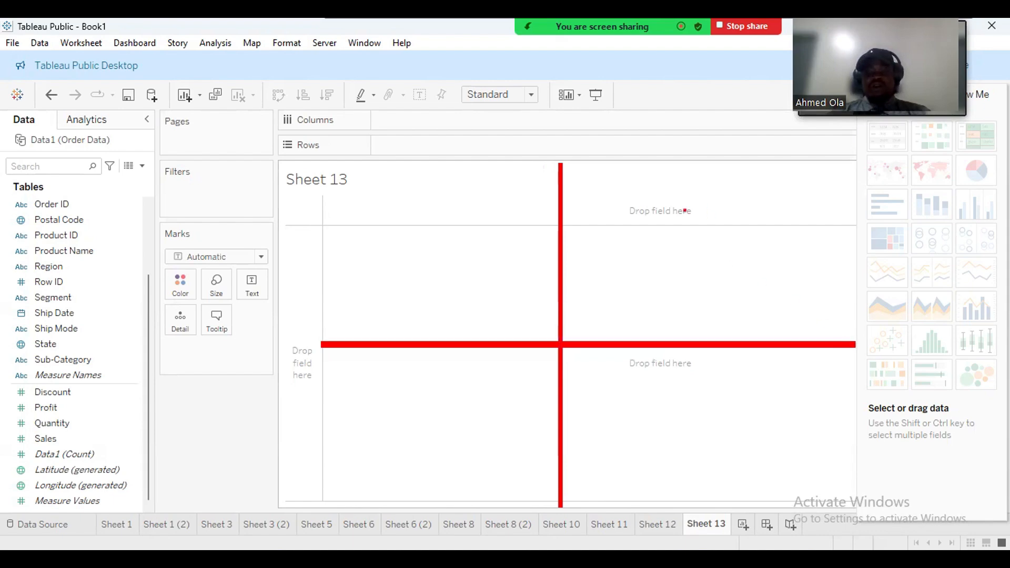
{"action": "left_click_drag", "start_coordinate": [685, 210], "coordinate": [680, 208]}
{"action": "mouse_move", "coordinate": [676, 245]}
{"action": "left_mouse_down"}
{"action": "mouse_move", "coordinate": [696, 279]}
{"action": "mouse_move", "coordinate": [713, 261]}
{"action": "left_mouse_up"}
{"action": "left_click_drag", "start_coordinate": [589, 257], "coordinate": [606, 271]}
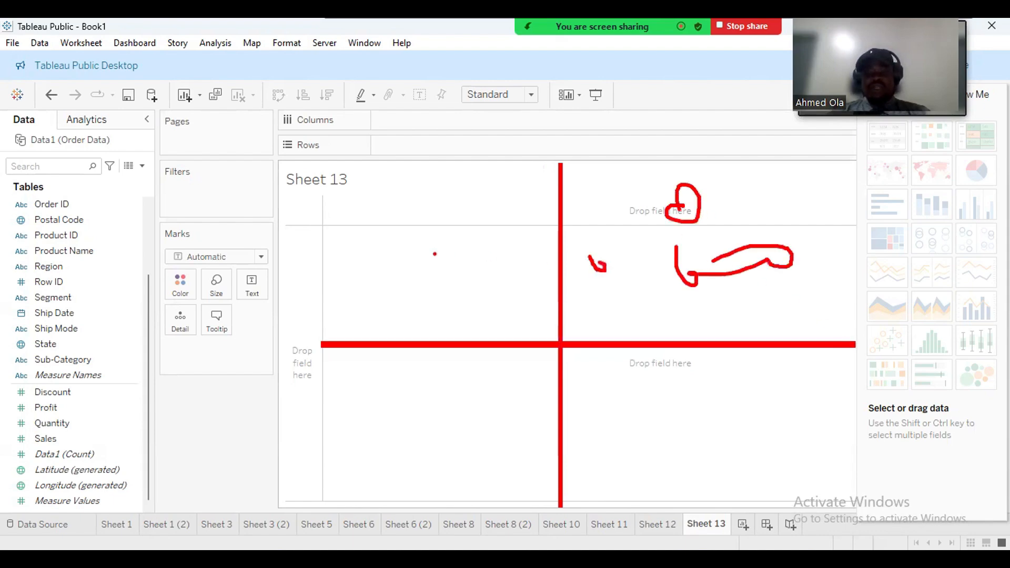
{"action": "mouse_move", "coordinate": [435, 255]}
{"action": "left_mouse_down"}
{"action": "mouse_move", "coordinate": [500, 225]}
{"action": "mouse_move", "coordinate": [481, 264]}
{"action": "left_mouse_up"}
{"action": "mouse_move", "coordinate": [421, 399]}
{"action": "left_mouse_down"}
{"action": "mouse_move", "coordinate": [526, 404]}
{"action": "mouse_move", "coordinate": [518, 416]}
{"action": "left_mouse_up"}
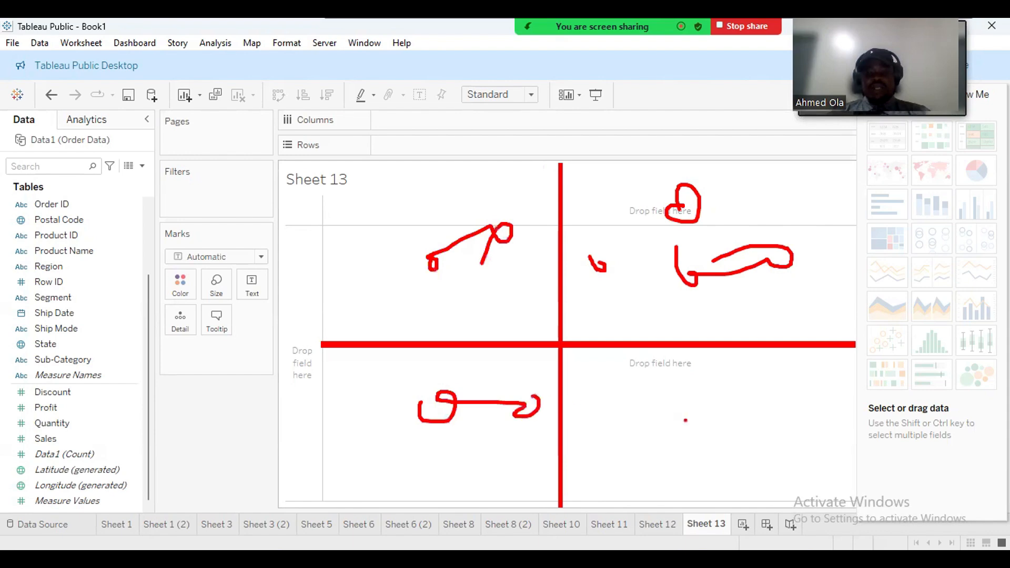
{"action": "left_click_drag", "start_coordinate": [685, 419], "coordinate": [712, 412]}
{"action": "mouse_move", "coordinate": [777, 427]}
{"action": "left_mouse_down"}
{"action": "mouse_move", "coordinate": [772, 436]}
{"action": "mouse_move", "coordinate": [801, 433]}
{"action": "left_mouse_up"}
{"action": "left_click", "coordinate": [790, 413]}
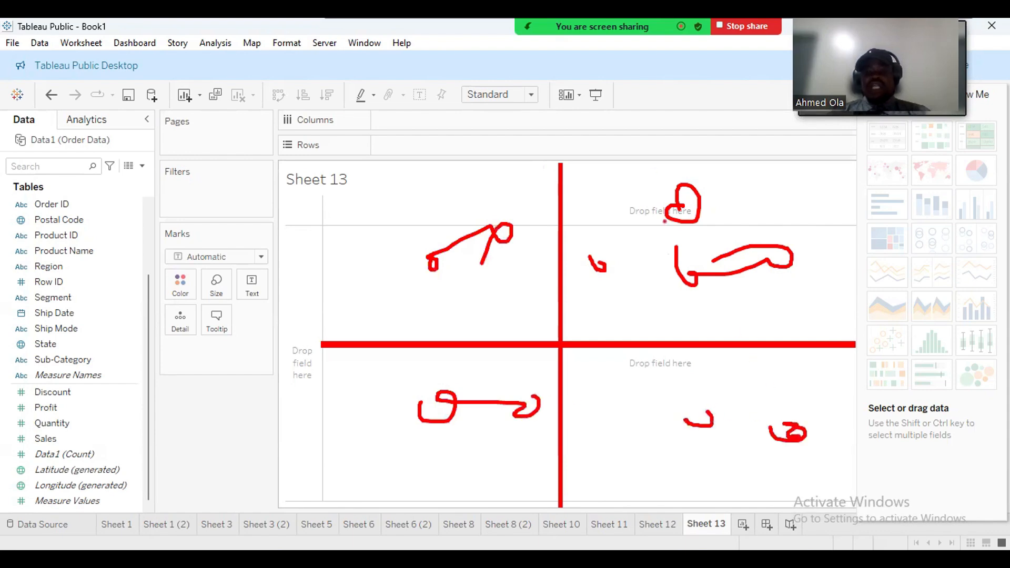
Scribble a word and a star in the upper-right quadrant, add extra lines, and start writing Profit.
{"action": "mouse_move", "coordinate": [610, 257]}
{"action": "left_mouse_down"}
{"action": "mouse_move", "coordinate": [632, 224]}
{"action": "mouse_move", "coordinate": [668, 234]}
{"action": "mouse_move", "coordinate": [737, 197]}
{"action": "mouse_move", "coordinate": [737, 224]}
{"action": "left_mouse_up"}
{"action": "mouse_move", "coordinate": [732, 224]}
{"action": "left_mouse_down"}
{"action": "mouse_move", "coordinate": [763, 170]}
{"action": "mouse_move", "coordinate": [800, 231]}
{"action": "left_mouse_up"}
{"action": "left_click_drag", "start_coordinate": [761, 213], "coordinate": [811, 194]}
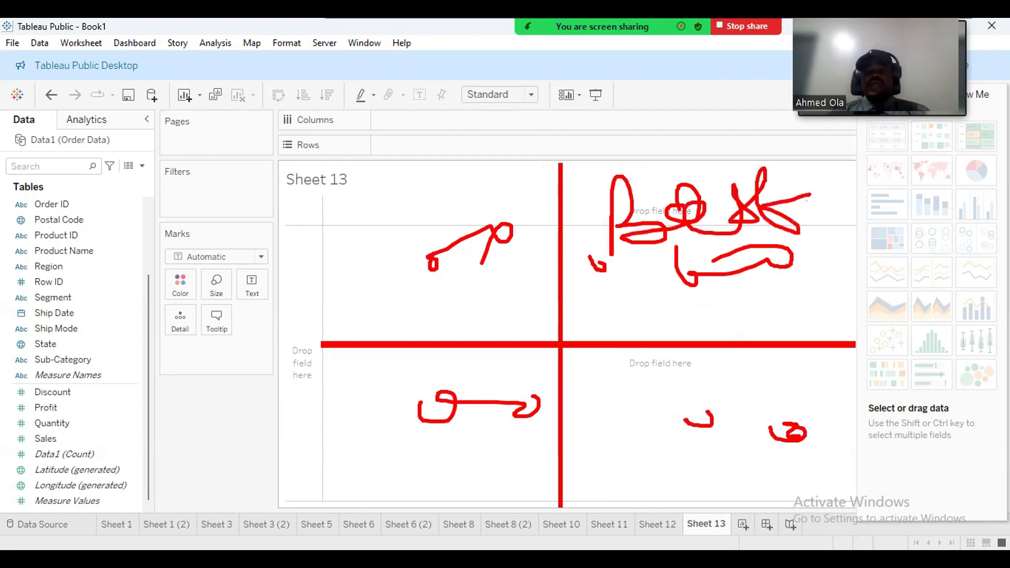
{"action": "left_click_drag", "start_coordinate": [689, 224], "coordinate": [771, 332]}
{"action": "mouse_move", "coordinate": [685, 174]}
{"action": "left_mouse_down"}
{"action": "mouse_move", "coordinate": [799, 165]}
{"action": "mouse_move", "coordinate": [850, 272]}
{"action": "mouse_move", "coordinate": [742, 227]}
{"action": "left_mouse_up"}
{"action": "left_click_drag", "start_coordinate": [676, 192], "coordinate": [658, 273]}
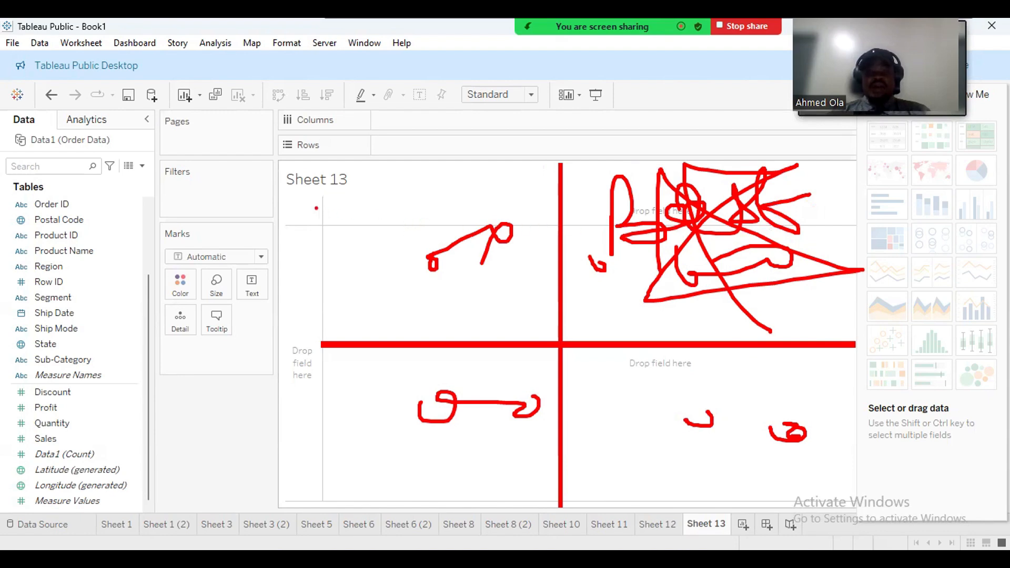
{"action": "left_click_drag", "start_coordinate": [611, 200], "coordinate": [262, 200]}
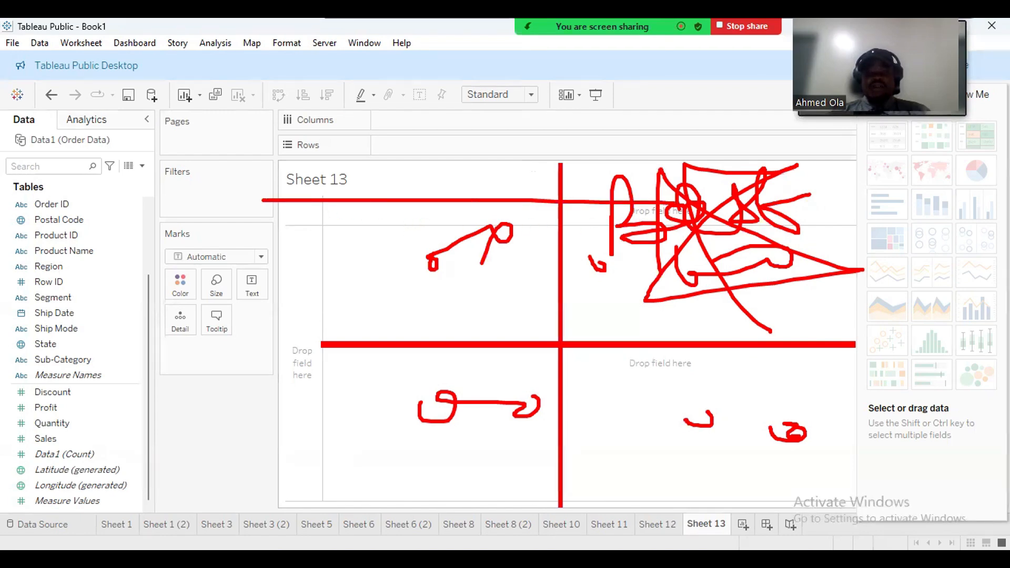
{"action": "left_click_drag", "start_coordinate": [695, 208], "coordinate": [700, 511]}
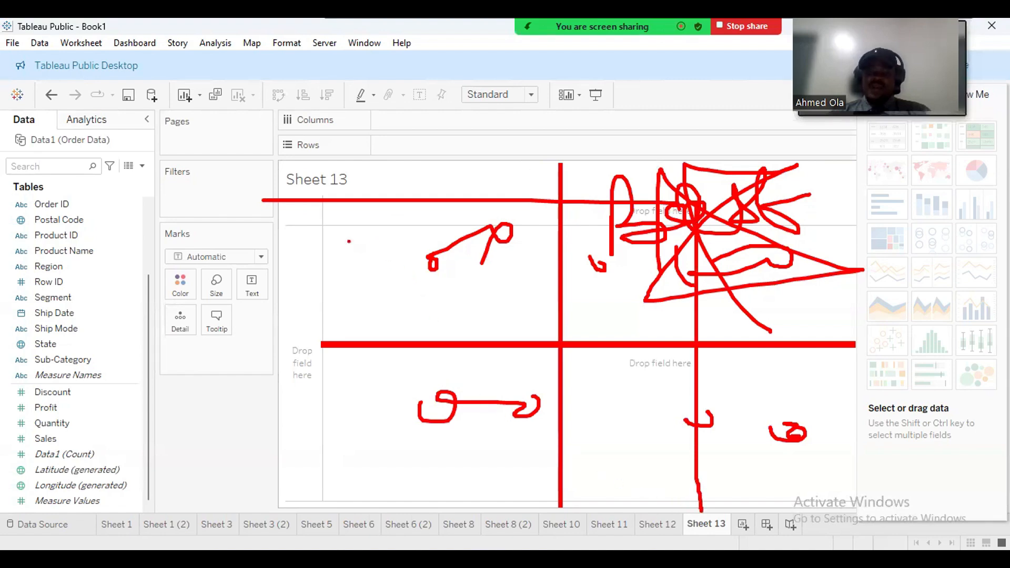
{"action": "mouse_move", "coordinate": [290, 372]}
{"action": "left_mouse_down"}
{"action": "mouse_move", "coordinate": [277, 371]}
{"action": "mouse_move", "coordinate": [302, 323]}
{"action": "mouse_move", "coordinate": [300, 276]}
{"action": "mouse_move", "coordinate": [320, 281]}
{"action": "mouse_move", "coordinate": [305, 217]}
{"action": "left_mouse_up"}
Write Profit beside the vertical axis and Sales along the bottom, underlining the Sales axis.
{"action": "left_click_drag", "start_coordinate": [294, 271], "coordinate": [296, 282]}
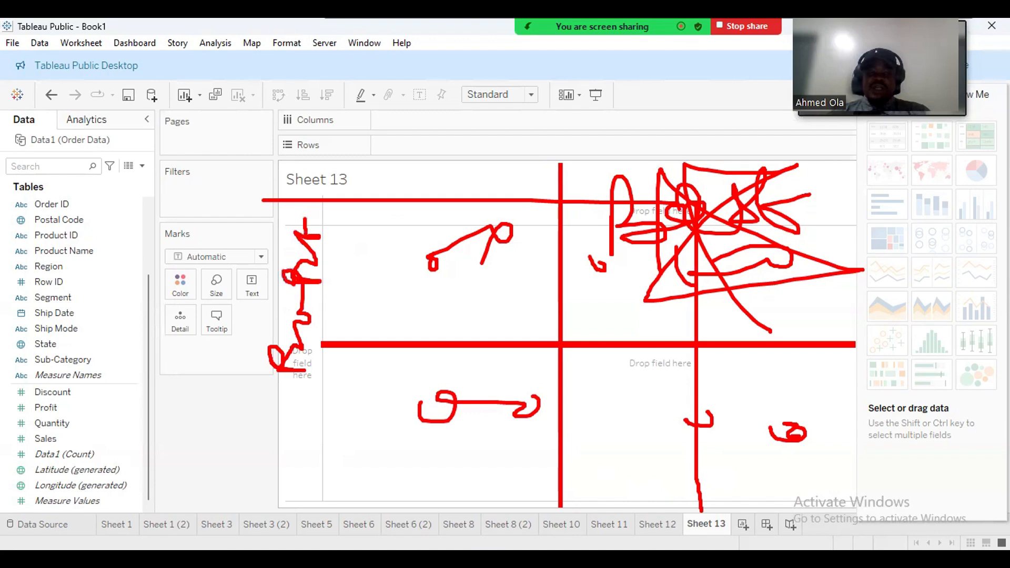
{"action": "mouse_move", "coordinate": [476, 509]}
{"action": "left_mouse_down"}
{"action": "mouse_move", "coordinate": [450, 532]}
{"action": "mouse_move", "coordinate": [500, 523]}
{"action": "mouse_move", "coordinate": [542, 539]}
{"action": "mouse_move", "coordinate": [584, 533]}
{"action": "mouse_move", "coordinate": [566, 536]}
{"action": "left_mouse_up"}
{"action": "left_click", "coordinate": [539, 518]}
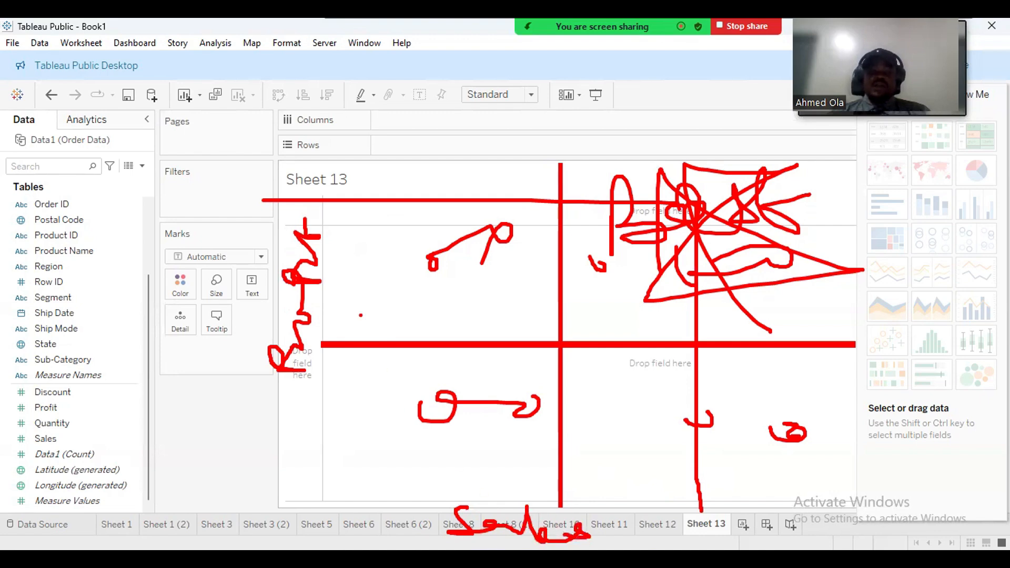
{"action": "left_click_drag", "start_coordinate": [322, 192], "coordinate": [305, 390]}
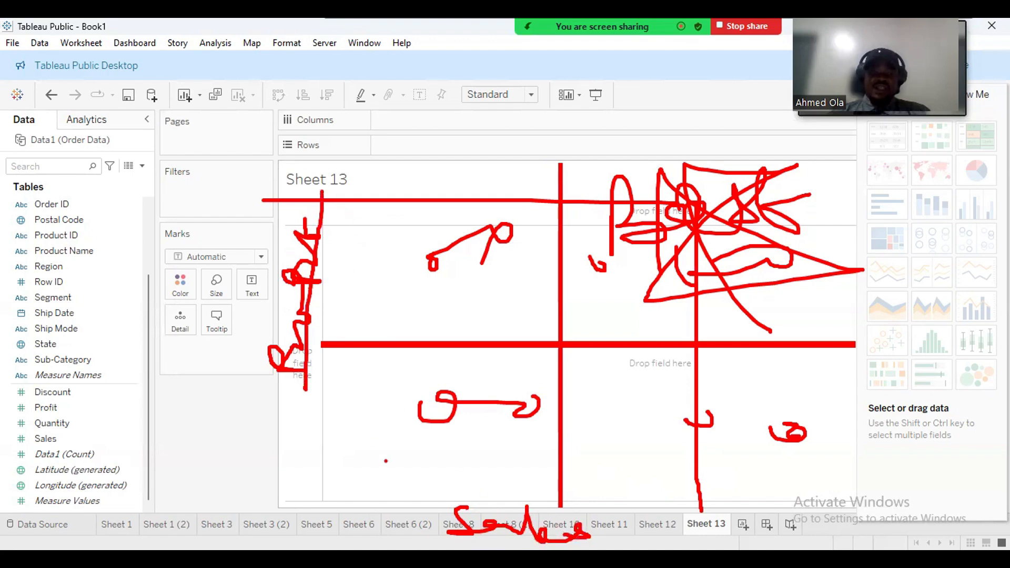
{"action": "left_click_drag", "start_coordinate": [375, 503], "coordinate": [703, 545]}
{"action": "left_click_drag", "start_coordinate": [696, 527], "coordinate": [672, 550]}
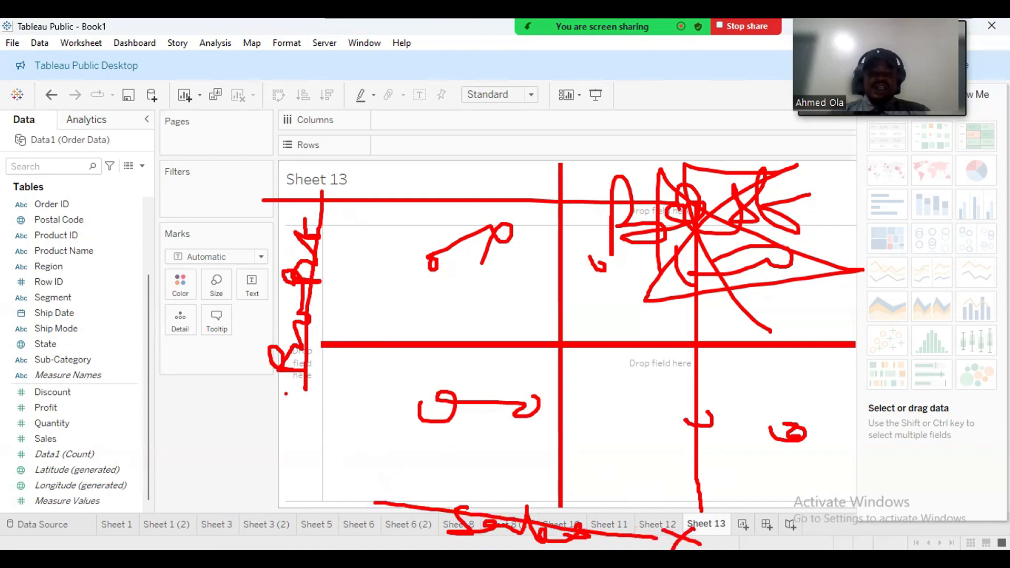
{"action": "mouse_move", "coordinate": [261, 400]}
{"action": "left_mouse_down"}
{"action": "mouse_move", "coordinate": [284, 396]}
{"action": "mouse_move", "coordinate": [295, 423]}
{"action": "mouse_move", "coordinate": [271, 427]}
{"action": "left_mouse_up"}
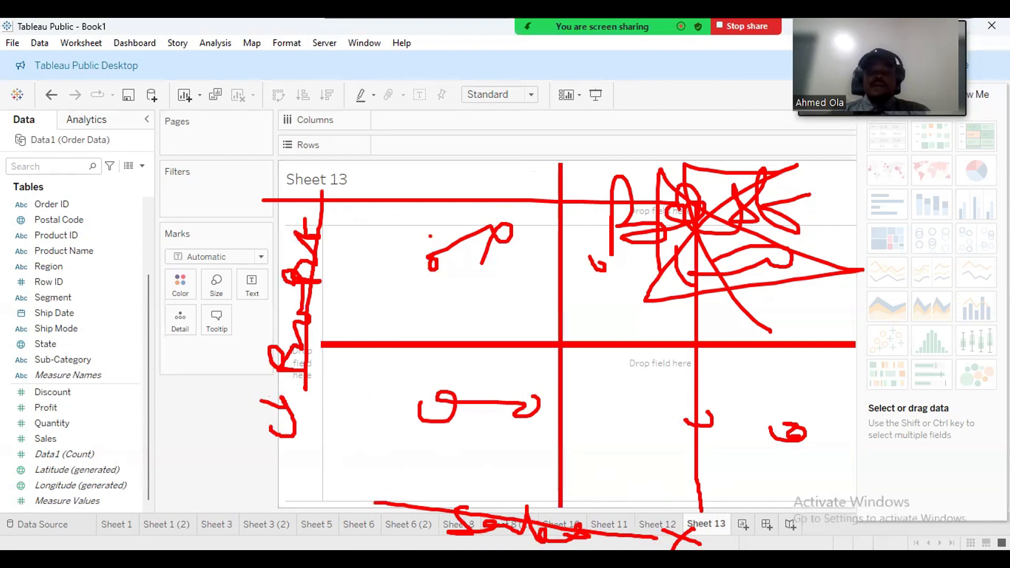
Circle the quadrant sketches, add a few extra strokes, then clear all red annotations.
{"action": "left_click_drag", "start_coordinate": [423, 225], "coordinate": [390, 224]}
{"action": "mouse_move", "coordinate": [416, 317]}
{"action": "left_mouse_down"}
{"action": "mouse_move", "coordinate": [542, 262]}
{"action": "mouse_move", "coordinate": [442, 216]}
{"action": "mouse_move", "coordinate": [295, 233]}
{"action": "left_mouse_up"}
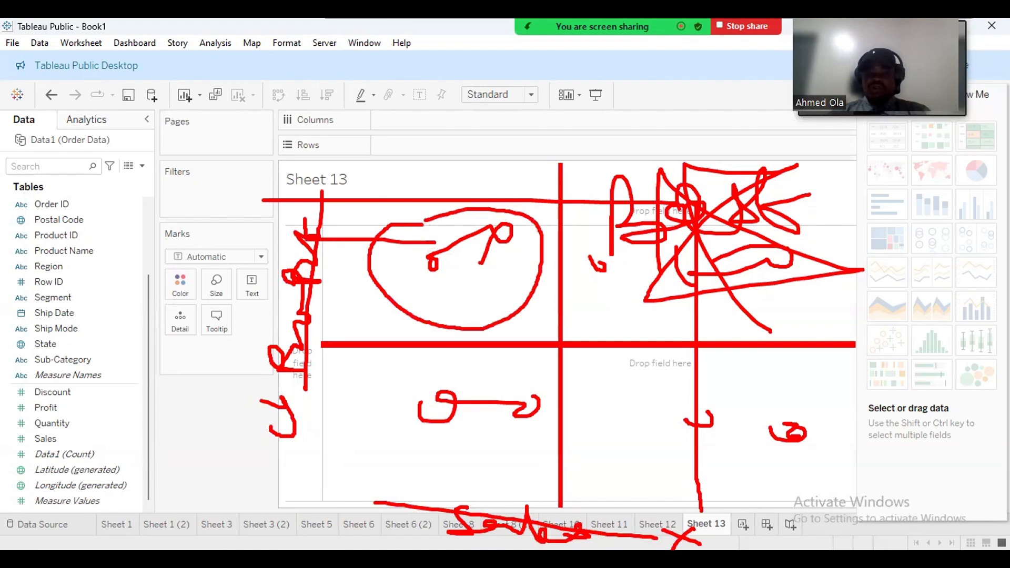
{"action": "mouse_move", "coordinate": [480, 263]}
{"action": "left_mouse_down"}
{"action": "mouse_move", "coordinate": [491, 511]}
{"action": "mouse_move", "coordinate": [507, 514]}
{"action": "left_mouse_up"}
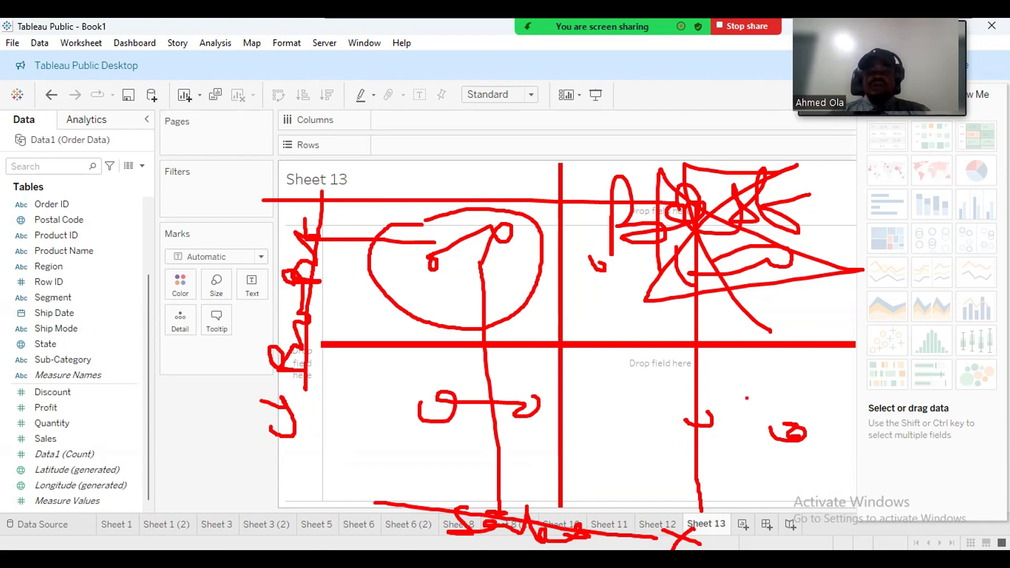
{"action": "mouse_move", "coordinate": [766, 369]}
{"action": "left_mouse_down"}
{"action": "mouse_move", "coordinate": [653, 407]}
{"action": "mouse_move", "coordinate": [766, 471]}
{"action": "mouse_move", "coordinate": [752, 375]}
{"action": "mouse_move", "coordinate": [728, 370]}
{"action": "left_mouse_up"}
{"action": "mouse_move", "coordinate": [790, 370]}
{"action": "left_mouse_down"}
{"action": "mouse_move", "coordinate": [837, 439]}
{"action": "mouse_move", "coordinate": [780, 428]}
{"action": "left_mouse_up"}
{"action": "left_click_drag", "start_coordinate": [831, 185], "coordinate": [827, 319]}
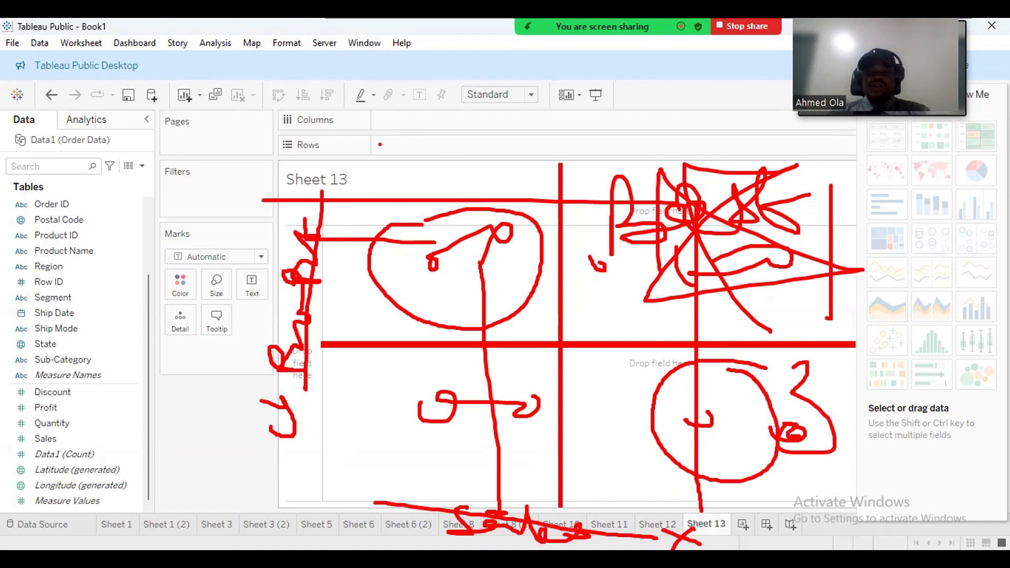
{"action": "mouse_move", "coordinate": [379, 160]}
{"action": "left_mouse_down"}
{"action": "mouse_move", "coordinate": [428, 158]}
{"action": "mouse_move", "coordinate": [483, 328]}
{"action": "left_mouse_up"}
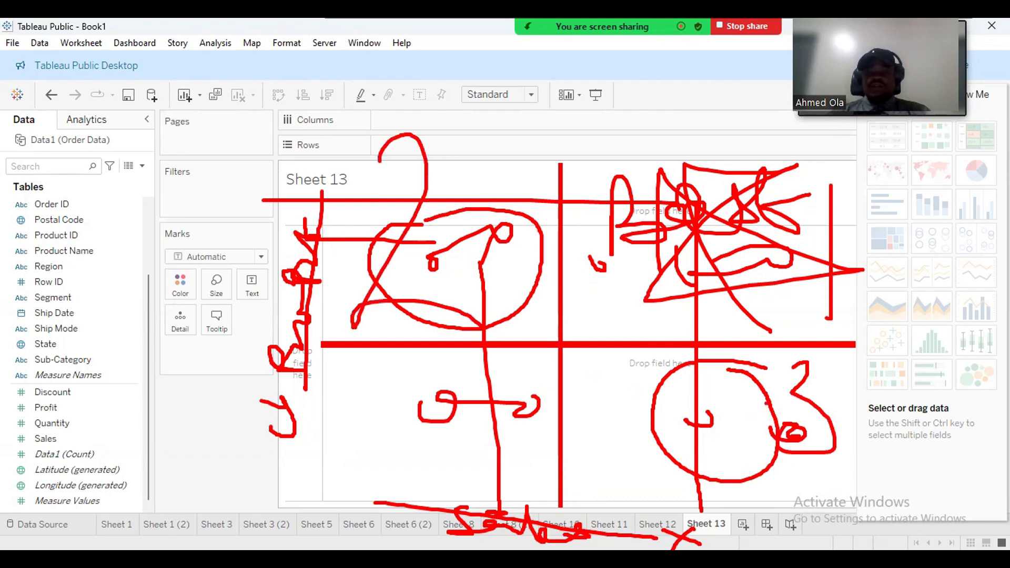
{"action": "mouse_move", "coordinate": [784, 371]}
{"action": "left_mouse_down"}
{"action": "mouse_move", "coordinate": [810, 363]}
{"action": "mouse_move", "coordinate": [853, 453]}
{"action": "mouse_move", "coordinate": [792, 464]}
{"action": "left_mouse_up"}
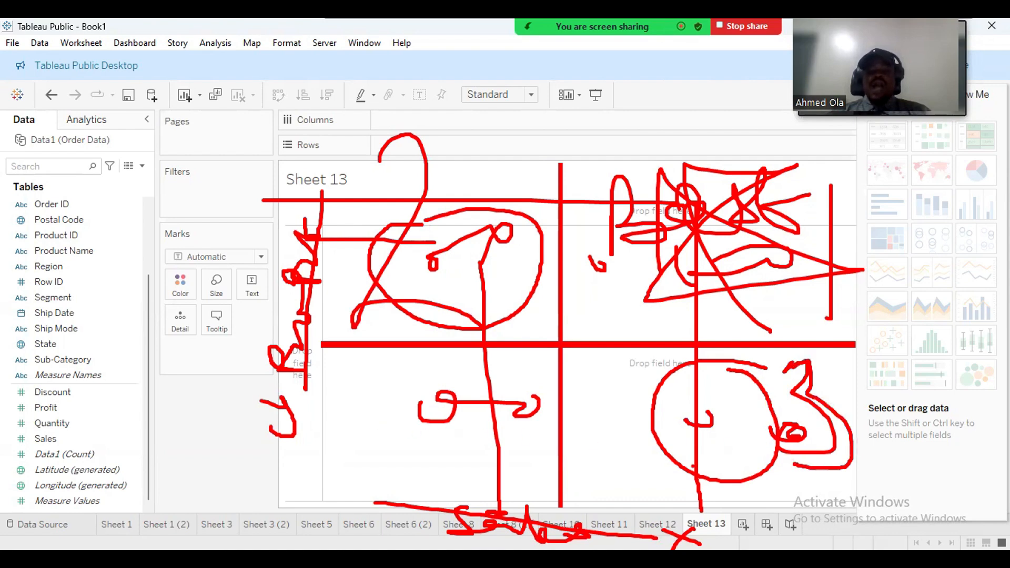
{"action": "mouse_move", "coordinate": [729, 510]}
{"action": "left_mouse_down"}
{"action": "mouse_move", "coordinate": [746, 507]}
{"action": "mouse_move", "coordinate": [624, 514]}
{"action": "mouse_move", "coordinate": [735, 525]}
{"action": "mouse_move", "coordinate": [736, 510]}
{"action": "left_mouse_up"}
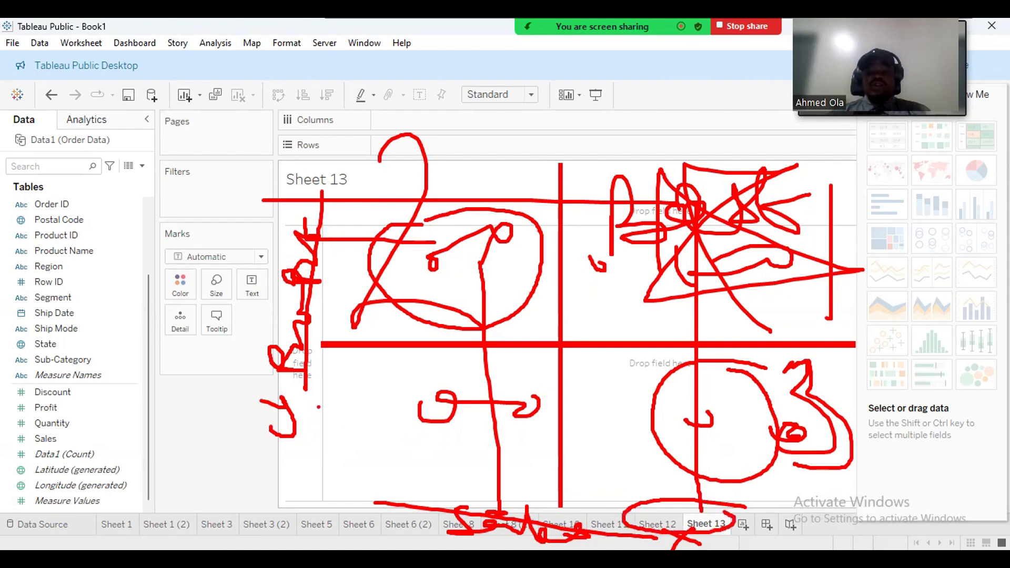
{"action": "left_click_drag", "start_coordinate": [311, 384], "coordinate": [319, 475]}
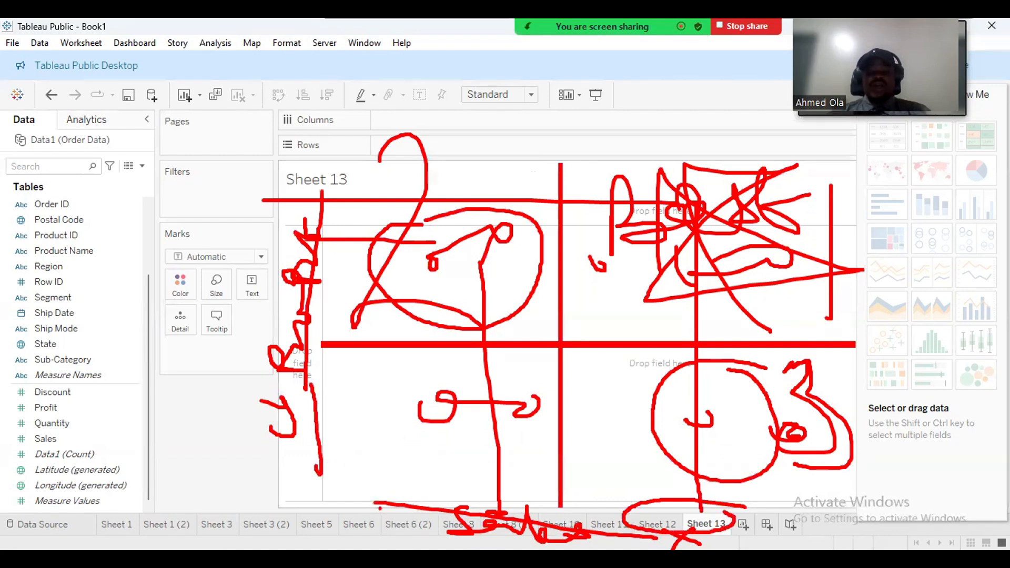
{"action": "left_click_drag", "start_coordinate": [279, 448], "coordinate": [313, 452]}
{"action": "left_click", "coordinate": [405, 526]}
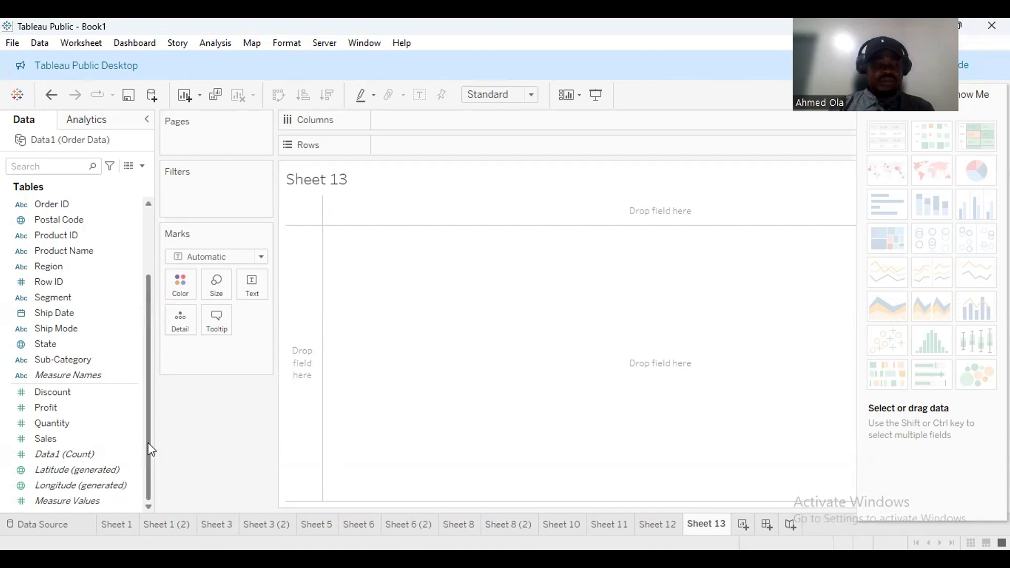
Put SUM(Sales) on Columns and SUM(Profit) on Rows, giving one mark at 2,297,201 / 286,397.
{"action": "scroll", "coordinate": [152, 450], "scroll_direction": "up", "scroll_amount": 2}
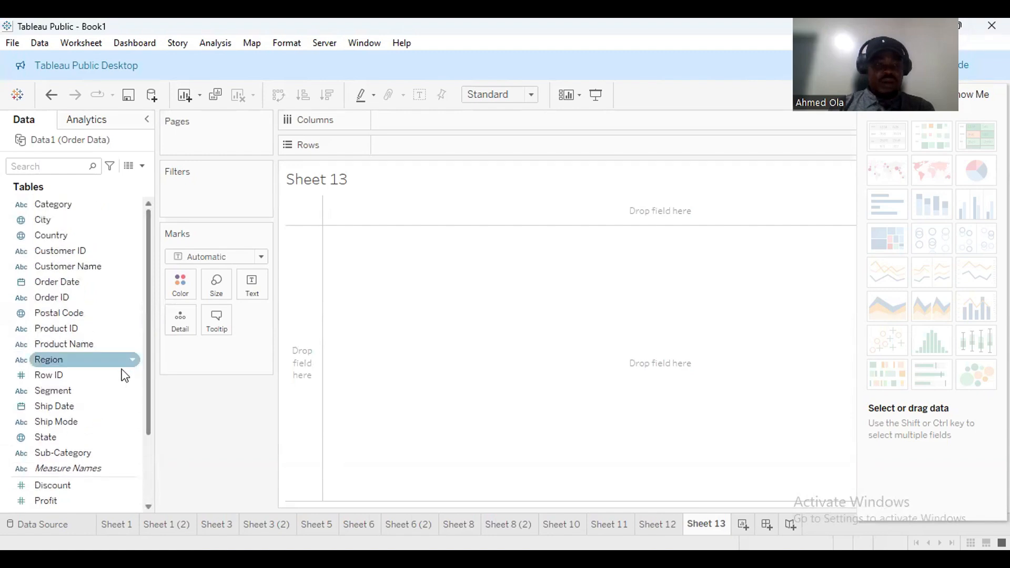
{"action": "scroll", "coordinate": [138, 447], "scroll_direction": "down", "scroll_amount": 3}
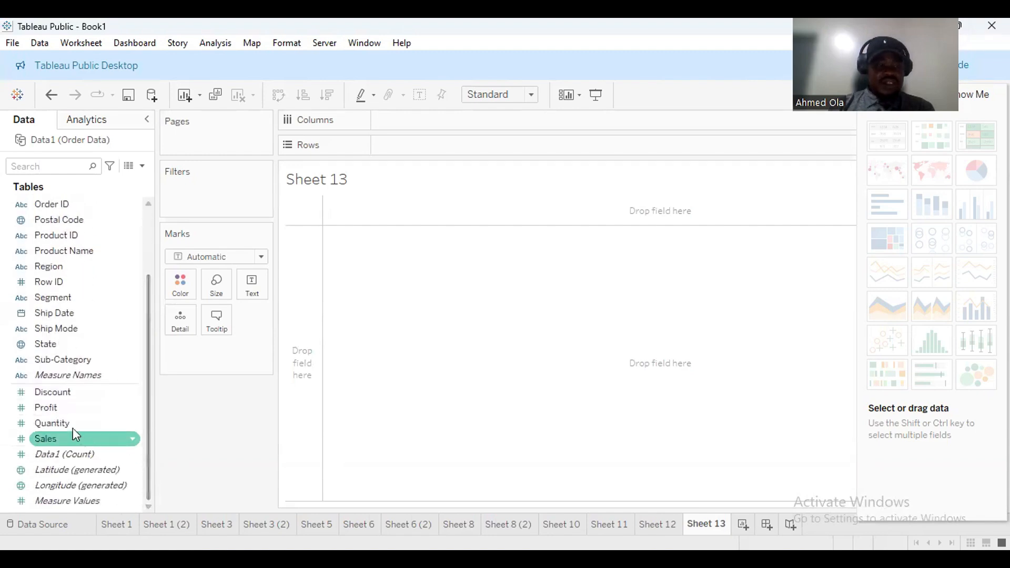
{"action": "left_click_drag", "start_coordinate": [53, 413], "coordinate": [396, 125]}
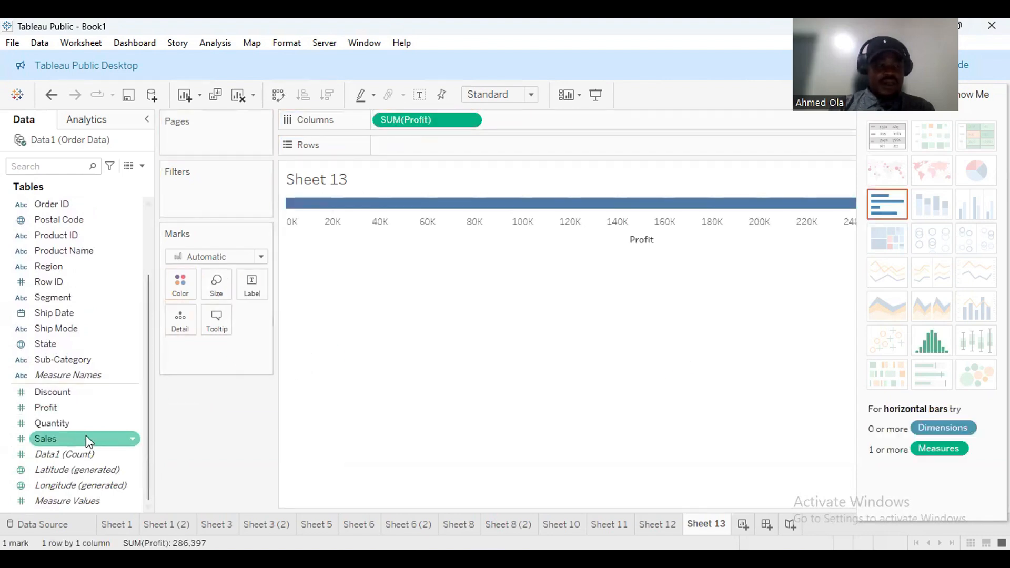
{"action": "left_click_drag", "start_coordinate": [86, 439], "coordinate": [417, 157]}
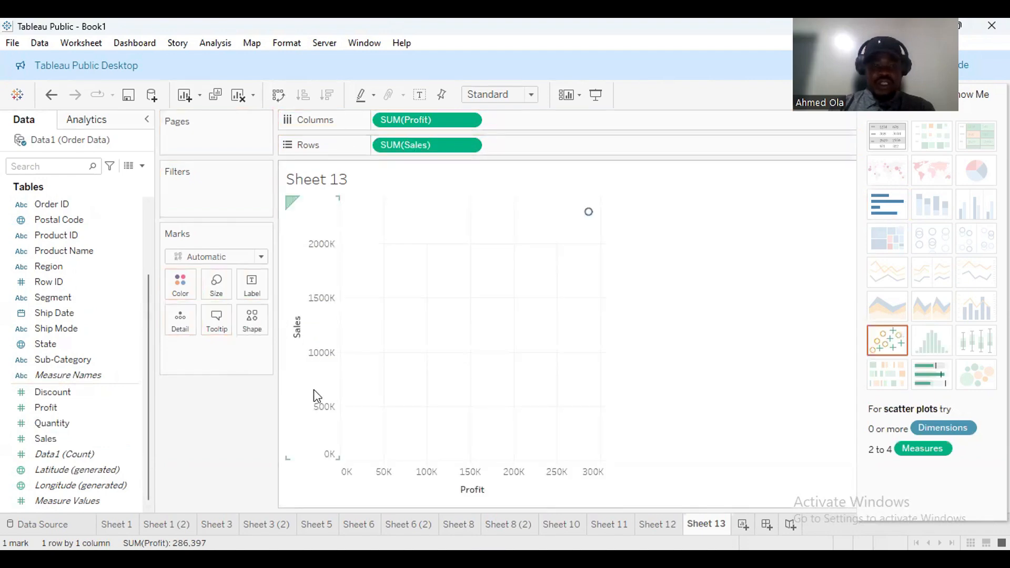
{"action": "left_click_drag", "start_coordinate": [425, 121], "coordinate": [532, 145]}
{"action": "left_click_drag", "start_coordinate": [462, 154], "coordinate": [431, 126]}
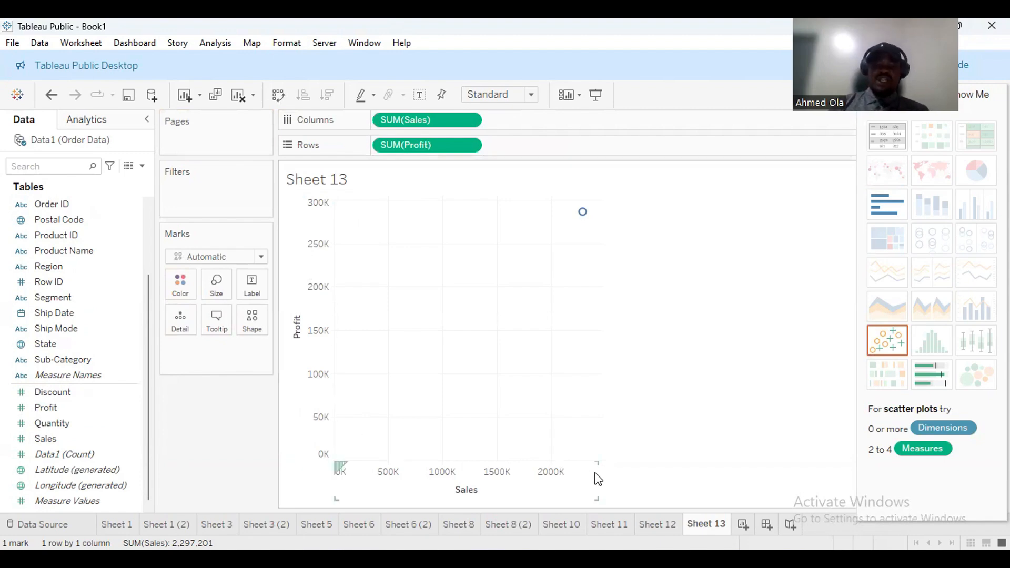
{"action": "mouse_move", "coordinate": [583, 213]}
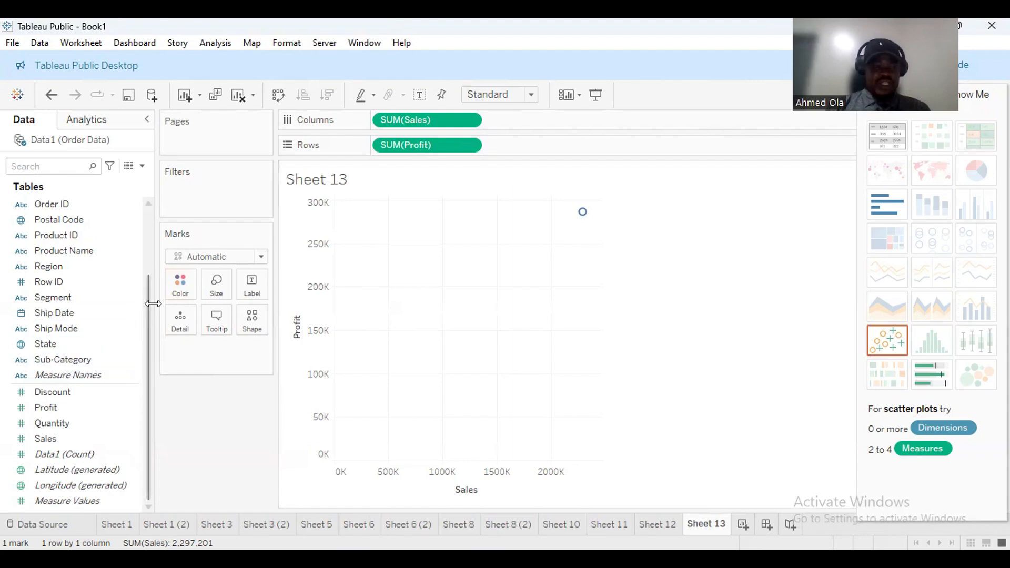
Colour the marks by Sub-Category and make the scatter fill the entire view.
{"action": "left_click_drag", "start_coordinate": [77, 360], "coordinate": [167, 286]}
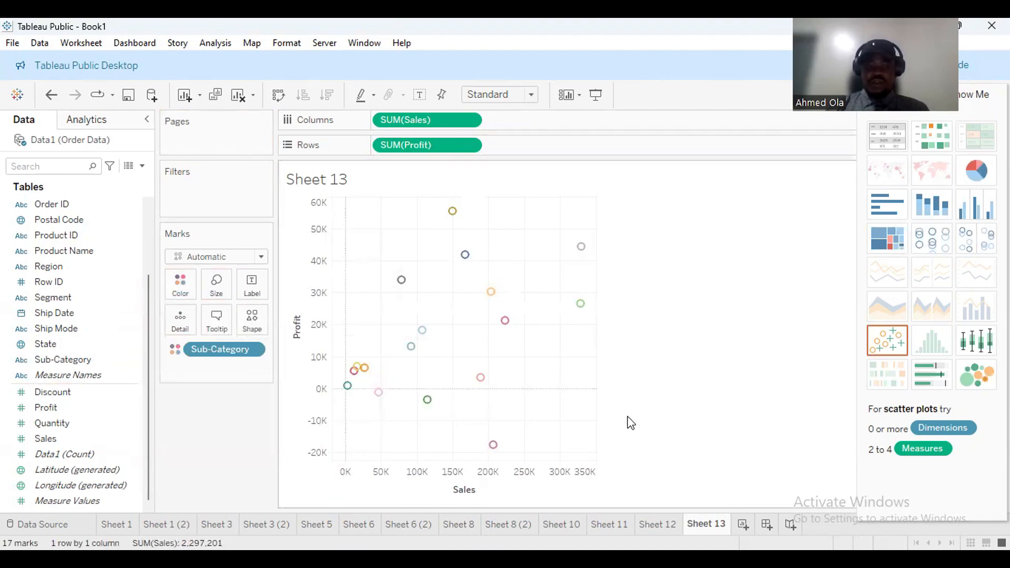
{"action": "left_click", "coordinate": [530, 94]}
{"action": "left_click", "coordinate": [520, 148]}
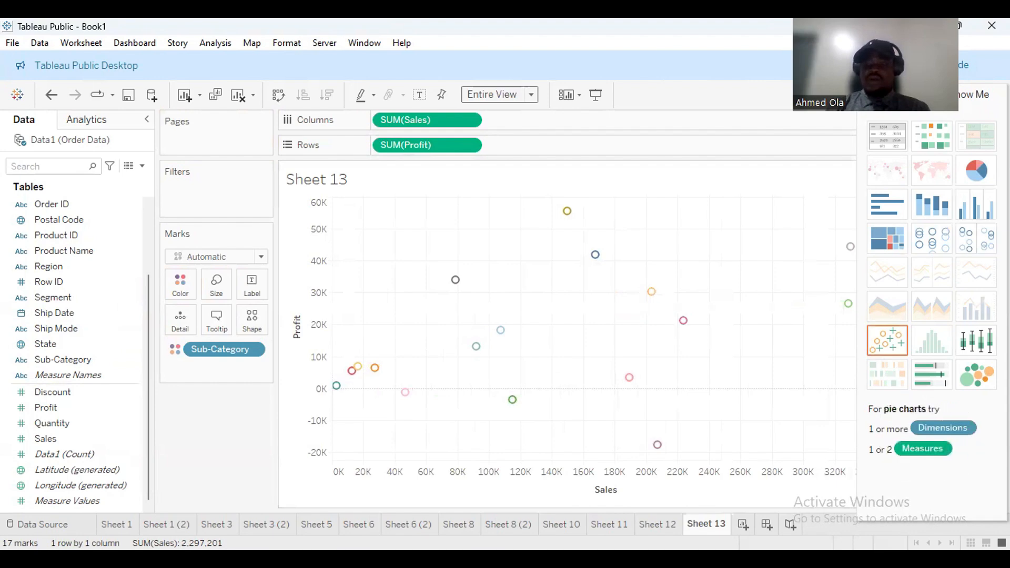
Hide the Sub-Category colour legend card and move the collapsed Show Me pane aside.
{"action": "left_click", "coordinate": [974, 94]}
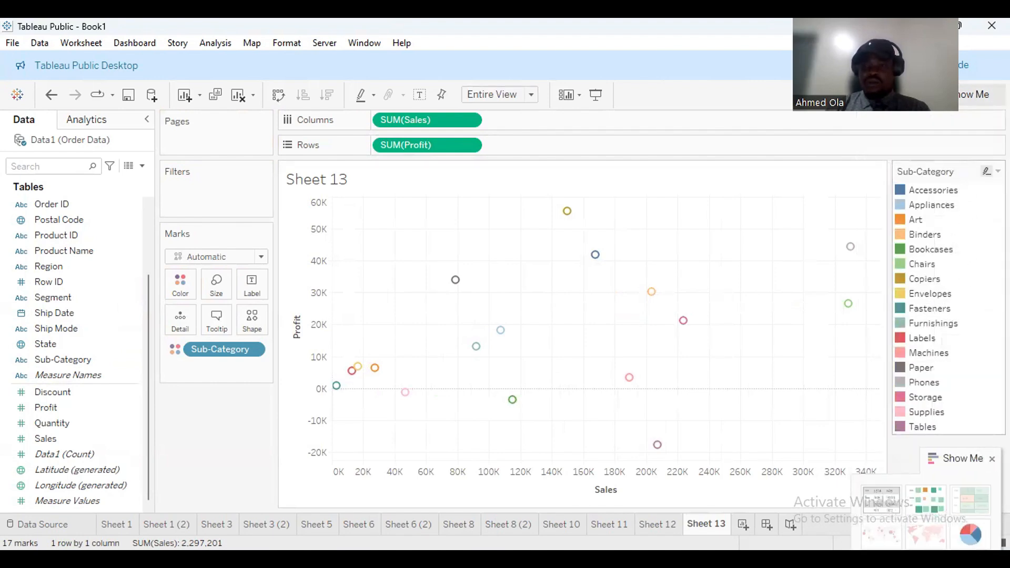
{"action": "left_click", "coordinate": [998, 171]}
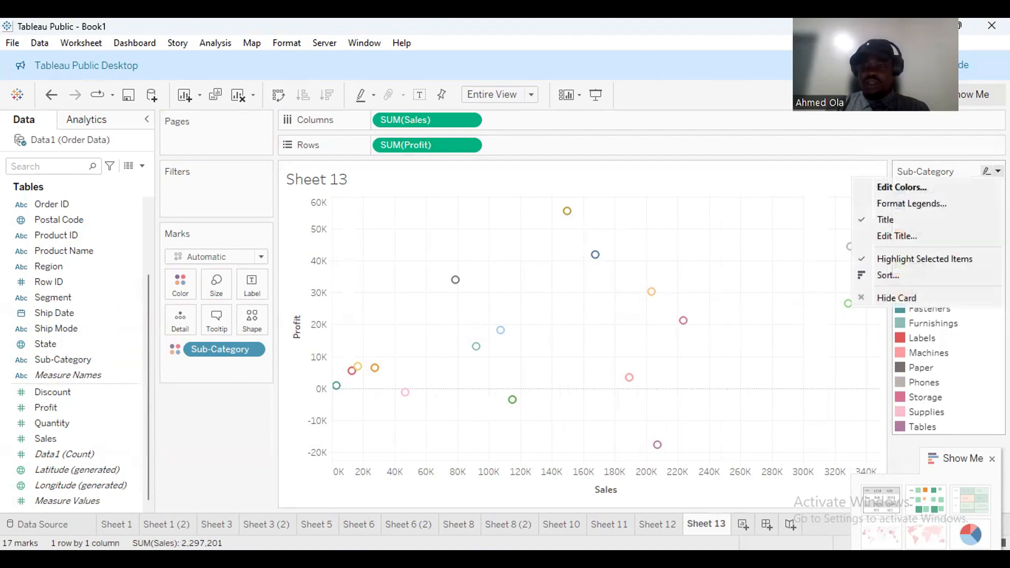
{"action": "left_click", "coordinate": [930, 298]}
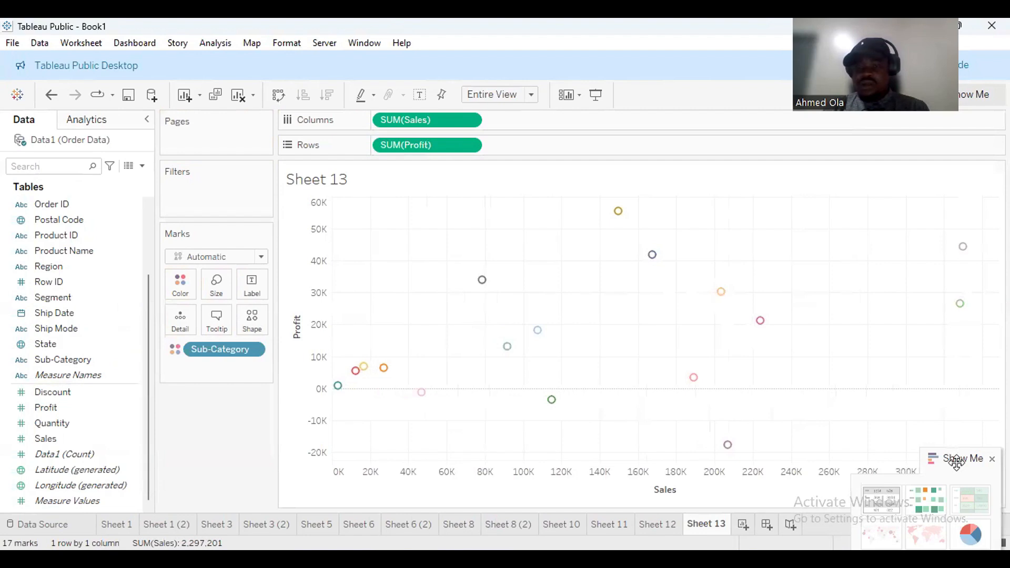
{"action": "left_click_drag", "start_coordinate": [956, 463], "coordinate": [956, 475]}
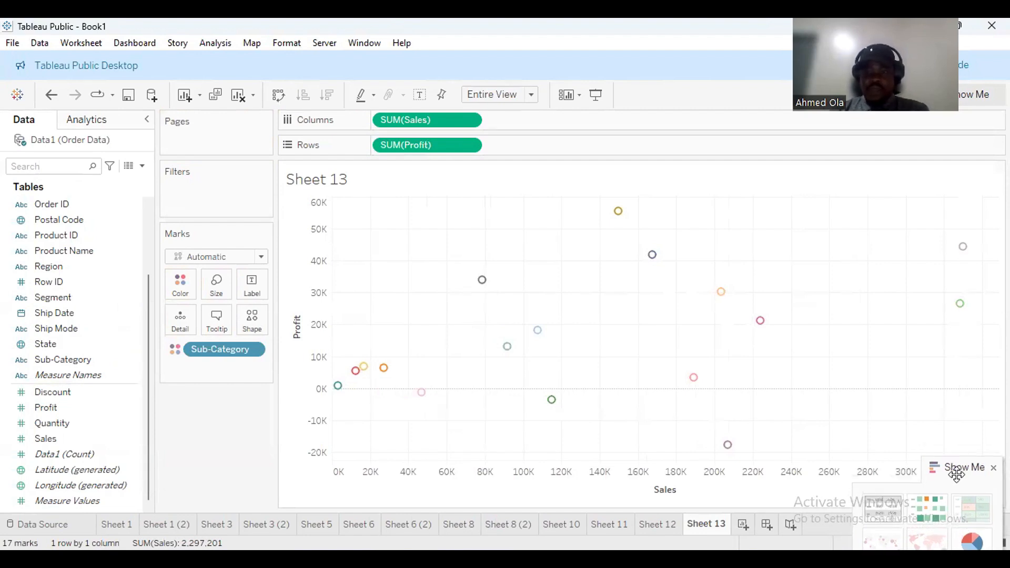
Enlarge the 17 Sub-Category circles using the Size slider on the Marks card.
{"action": "left_click", "coordinate": [221, 292]}
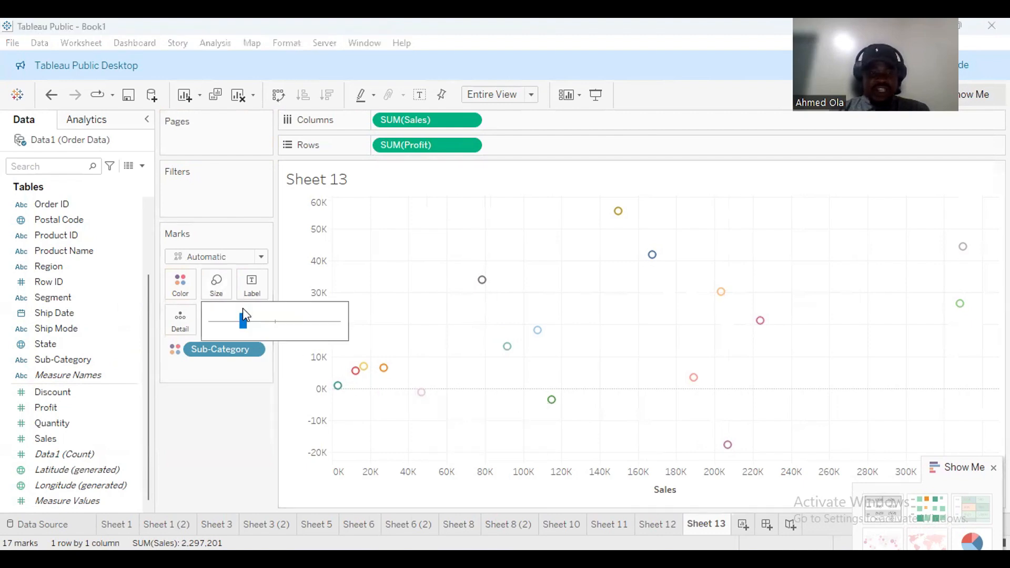
{"action": "left_click", "coordinate": [268, 322]}
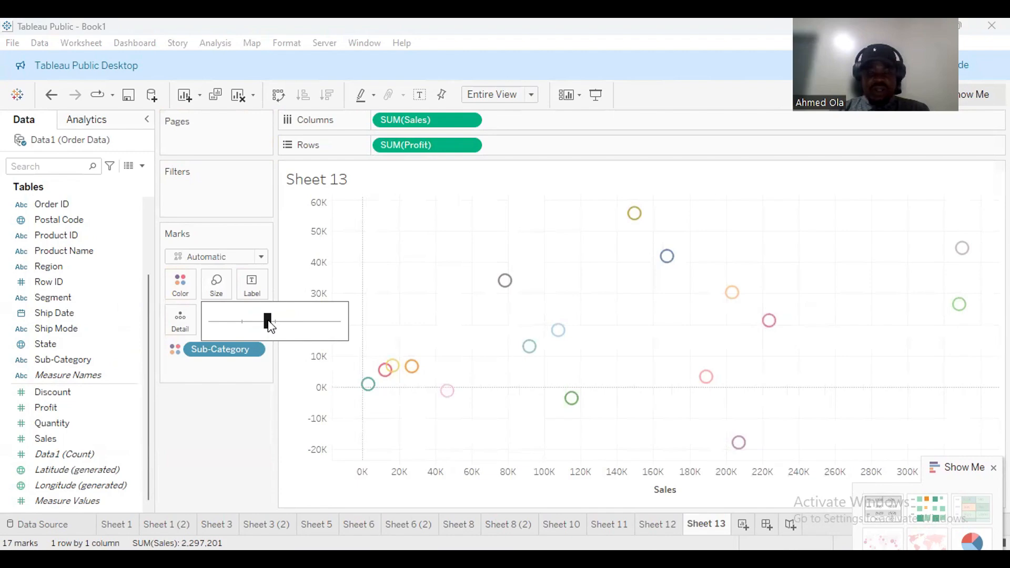
{"action": "left_click", "coordinate": [236, 406]}
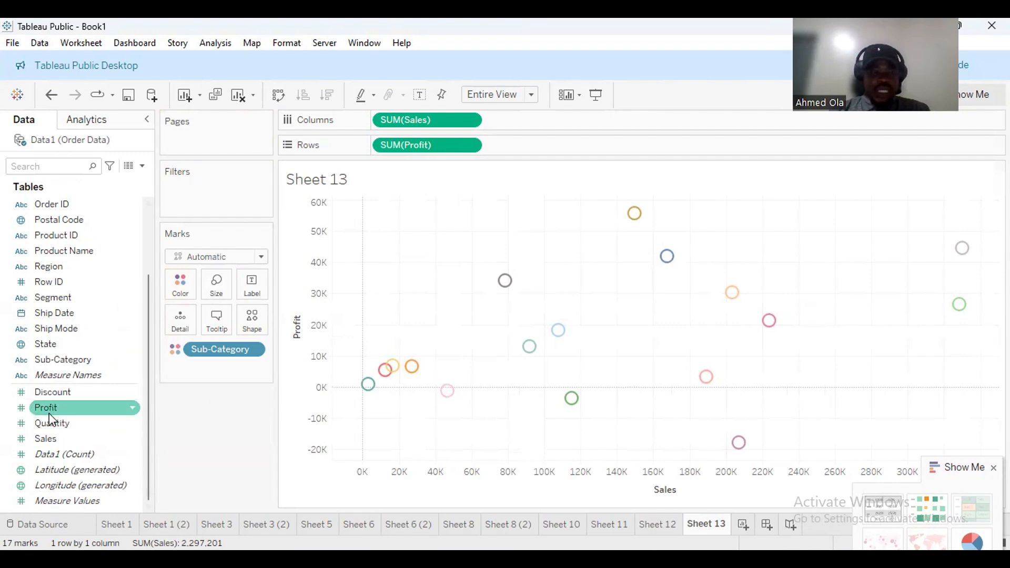
Label each mark with Profit, Sales and Sub-Category name, e.g. Copiers 55,618 / 149,528.
{"action": "left_click_drag", "start_coordinate": [51, 412], "coordinate": [244, 289]}
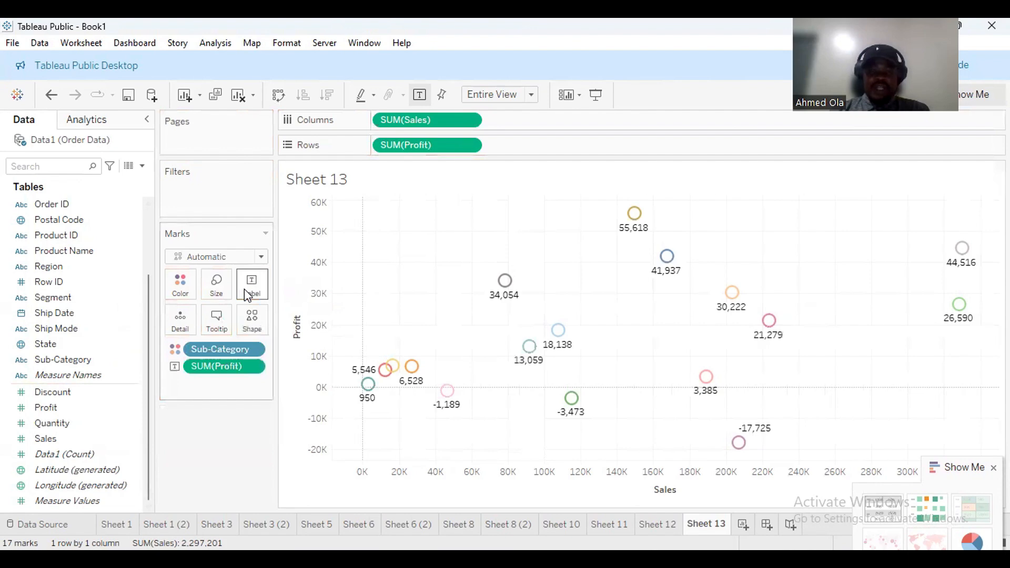
{"action": "left_click_drag", "start_coordinate": [71, 438], "coordinate": [252, 295]}
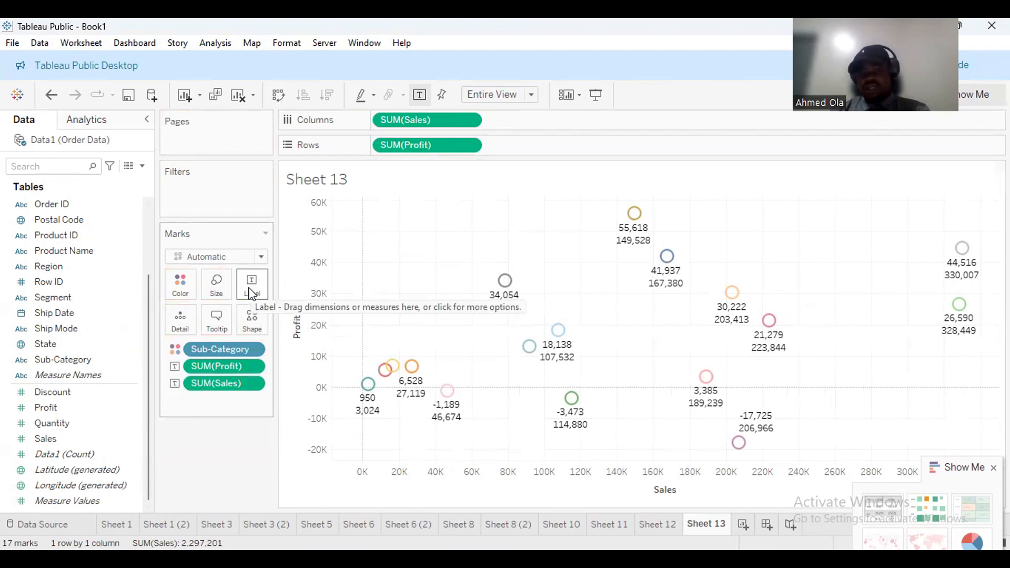
{"action": "scroll", "coordinate": [149, 279], "scroll_direction": "up", "scroll_amount": 1}
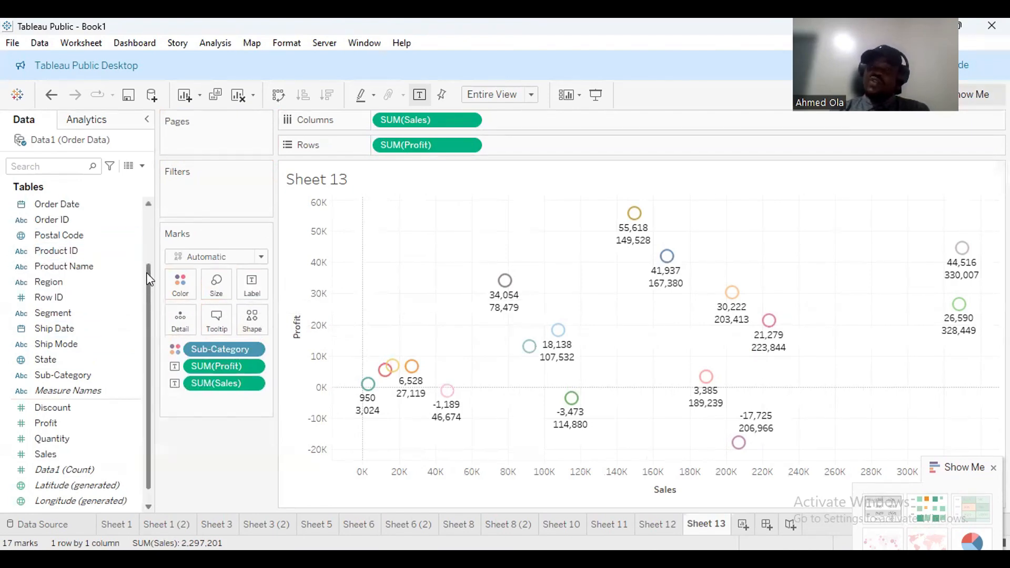
{"action": "scroll", "coordinate": [149, 279], "scroll_direction": "up", "scroll_amount": 5}
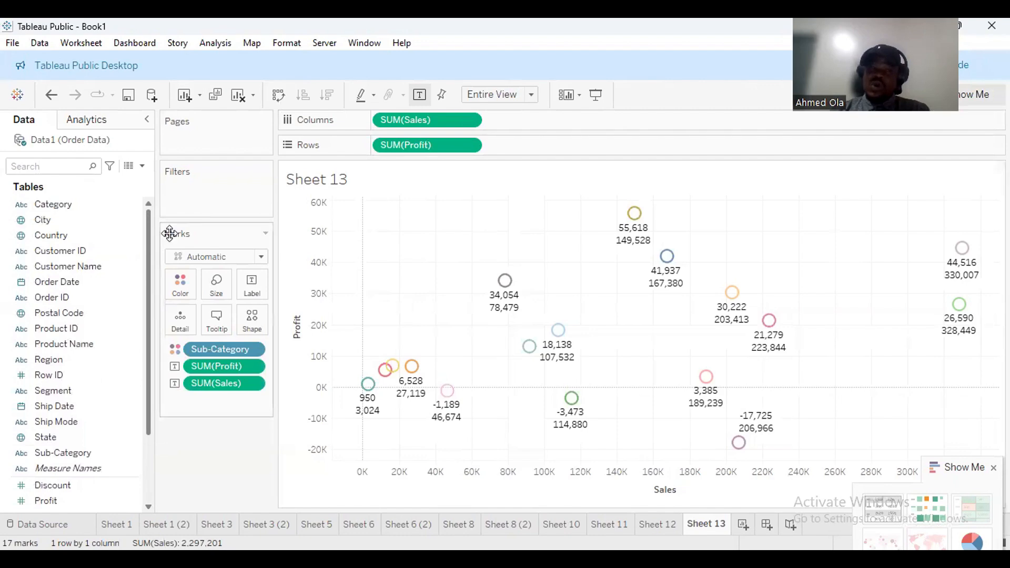
{"action": "mouse_move", "coordinate": [505, 288]}
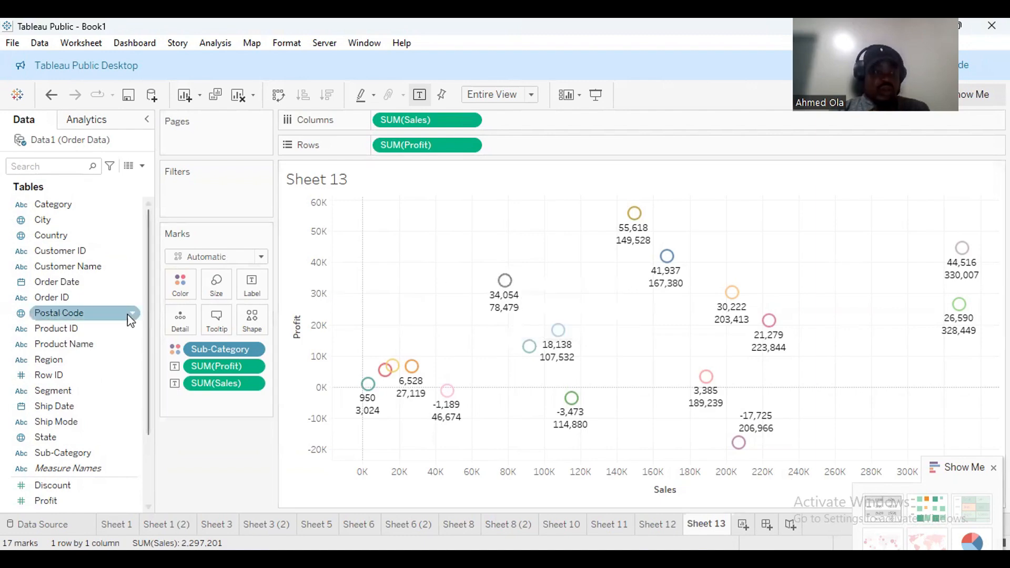
{"action": "left_click_drag", "start_coordinate": [62, 455], "coordinate": [250, 282]}
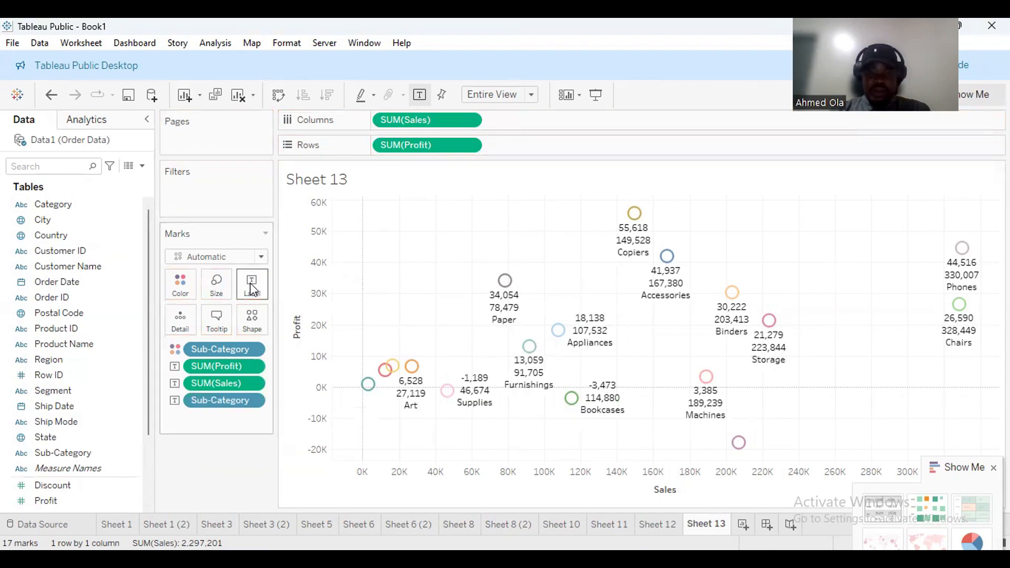
{"action": "mouse_move", "coordinate": [674, 294]}
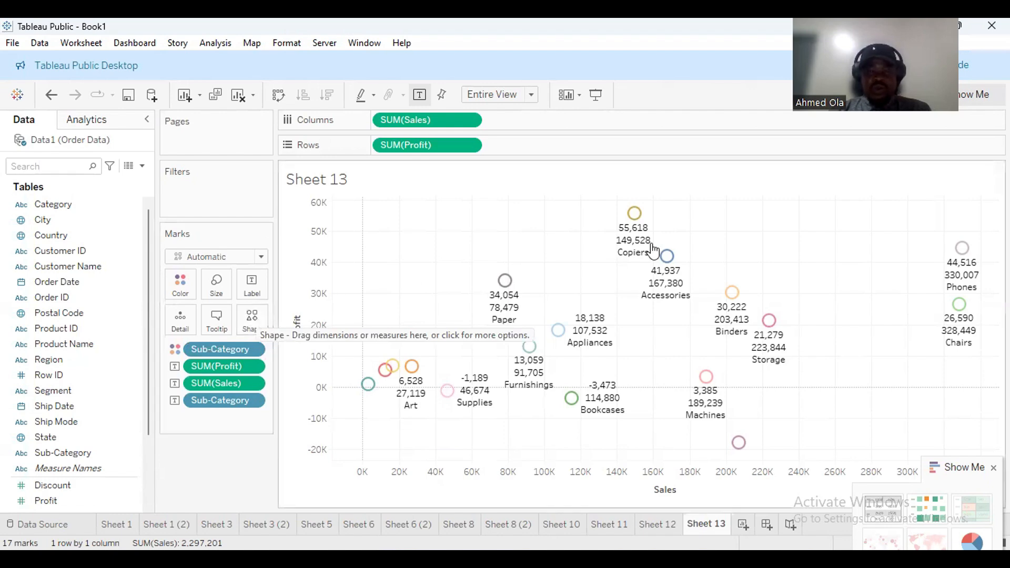
{"action": "mouse_move", "coordinate": [966, 254]}
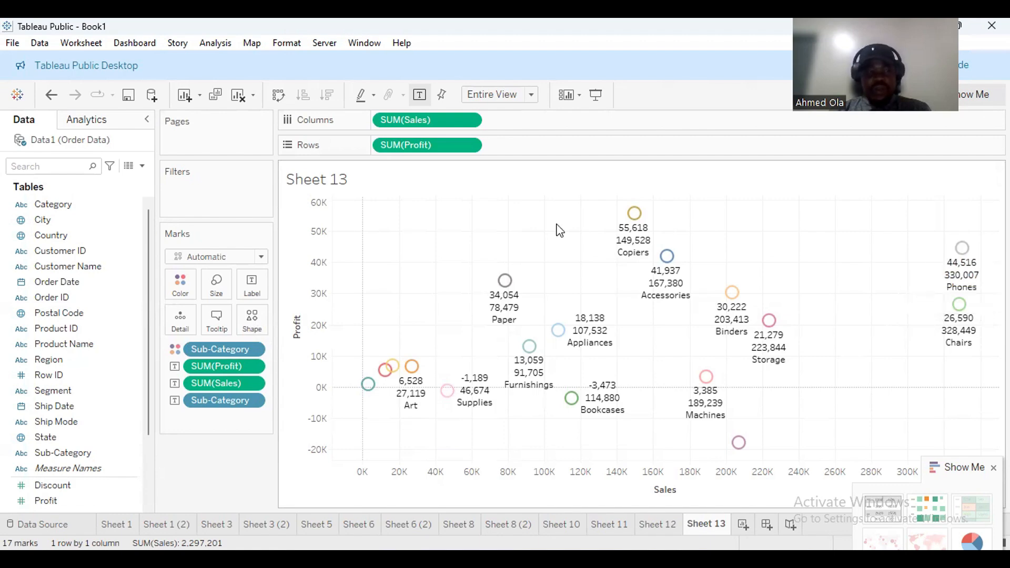
Shape the marks by Category (circle, square, plus) and drop Sub-Category from the labels.
{"action": "left_click_drag", "start_coordinate": [53, 204], "coordinate": [246, 331]}
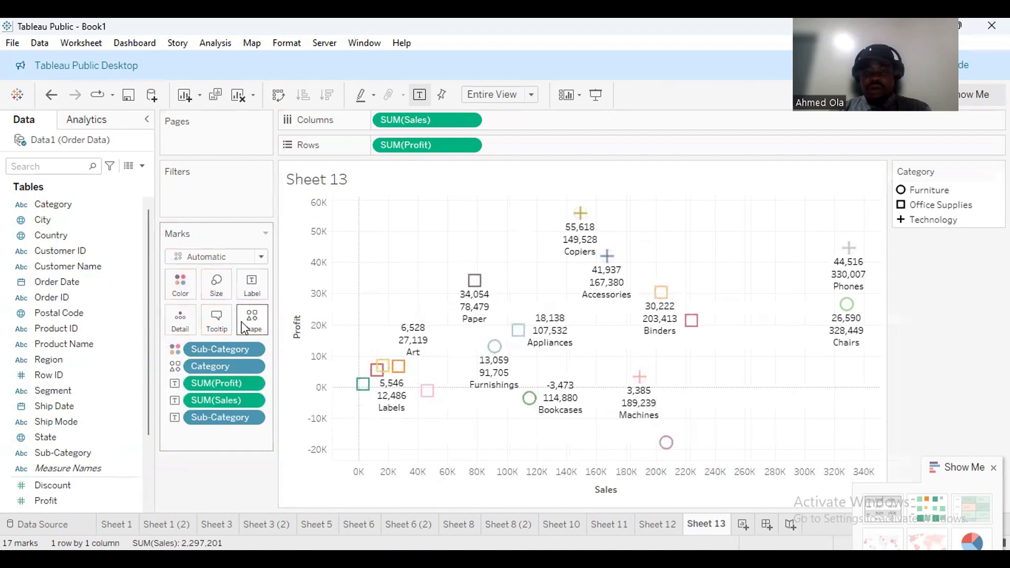
{"action": "mouse_move", "coordinate": [851, 252]}
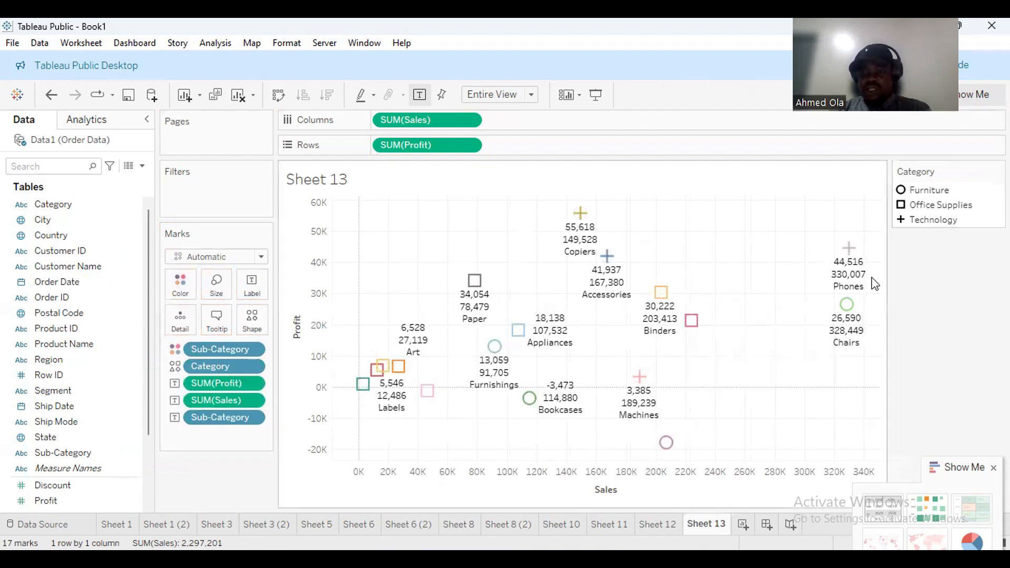
{"action": "mouse_move", "coordinate": [859, 309]}
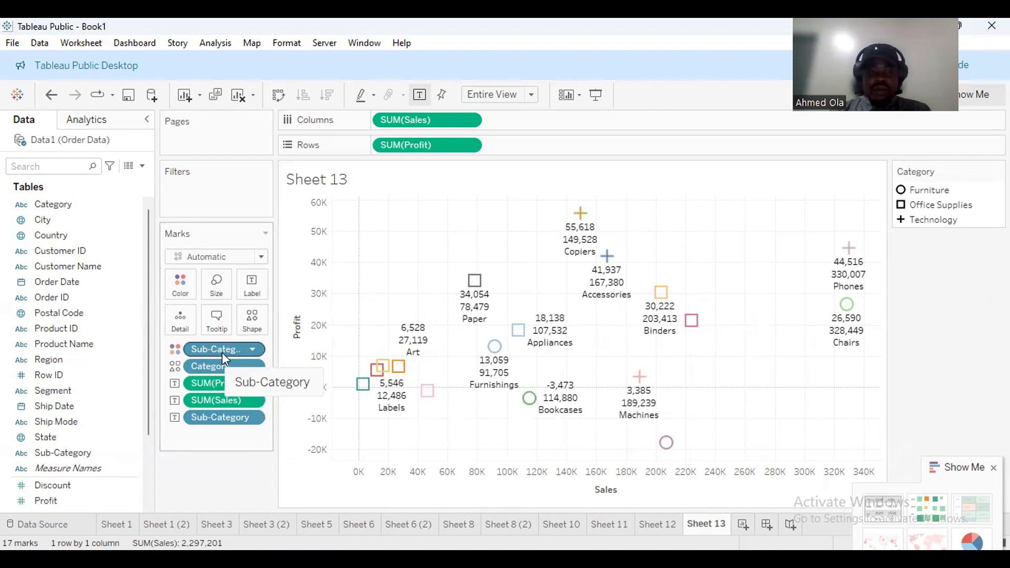
{"action": "left_click_drag", "start_coordinate": [222, 418], "coordinate": [203, 479]}
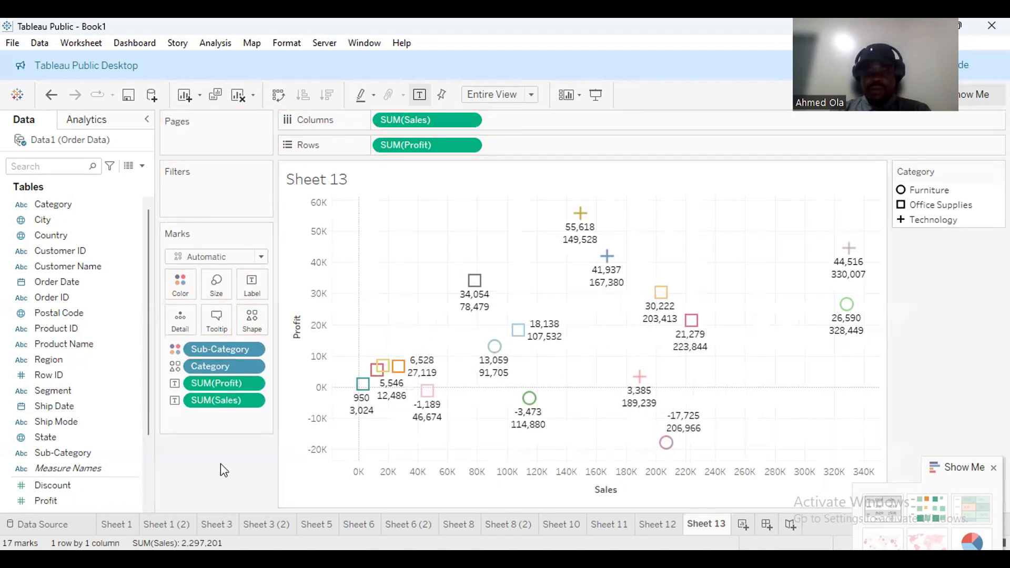
{"action": "mouse_move", "coordinate": [432, 403]}
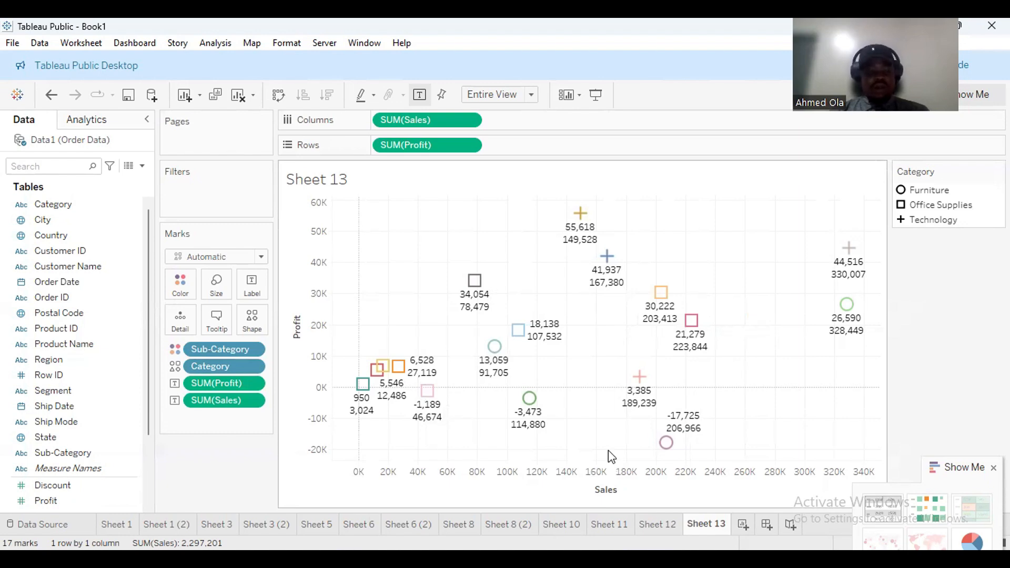
{"action": "left_click", "coordinate": [567, 198]}
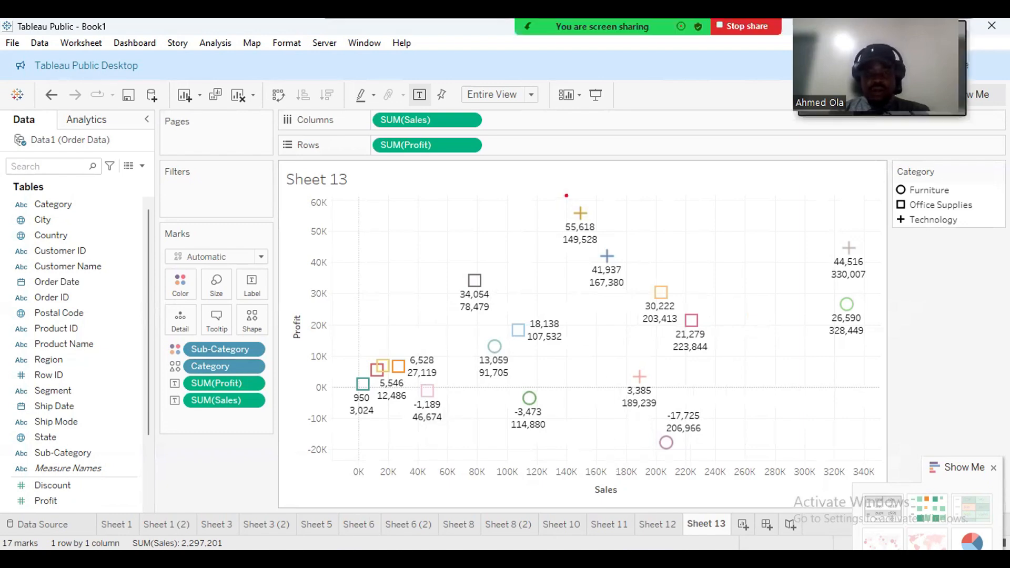
{"action": "left_click_drag", "start_coordinate": [567, 195], "coordinate": [567, 502]}
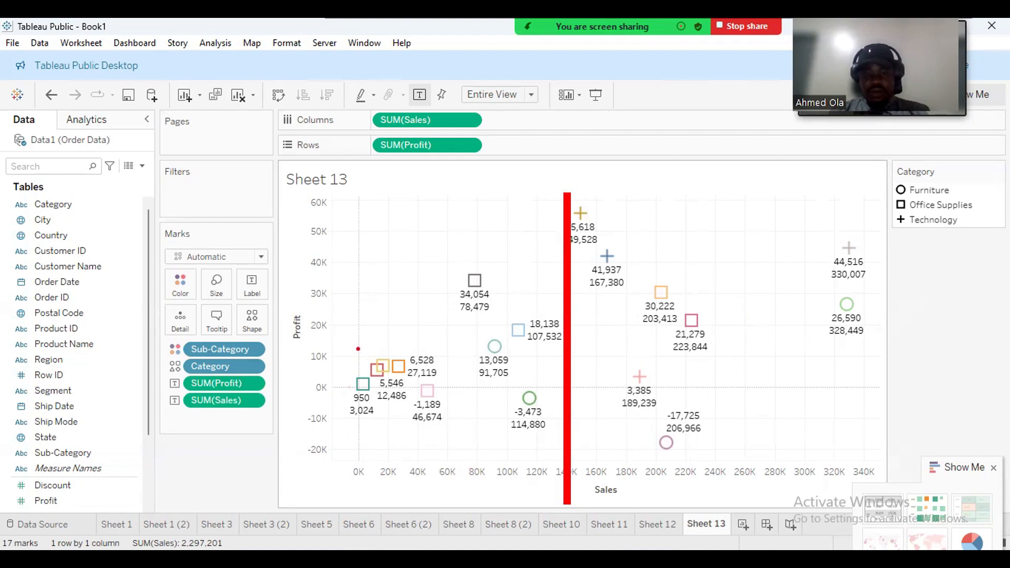
{"action": "left_click_drag", "start_coordinate": [357, 349], "coordinate": [858, 348]}
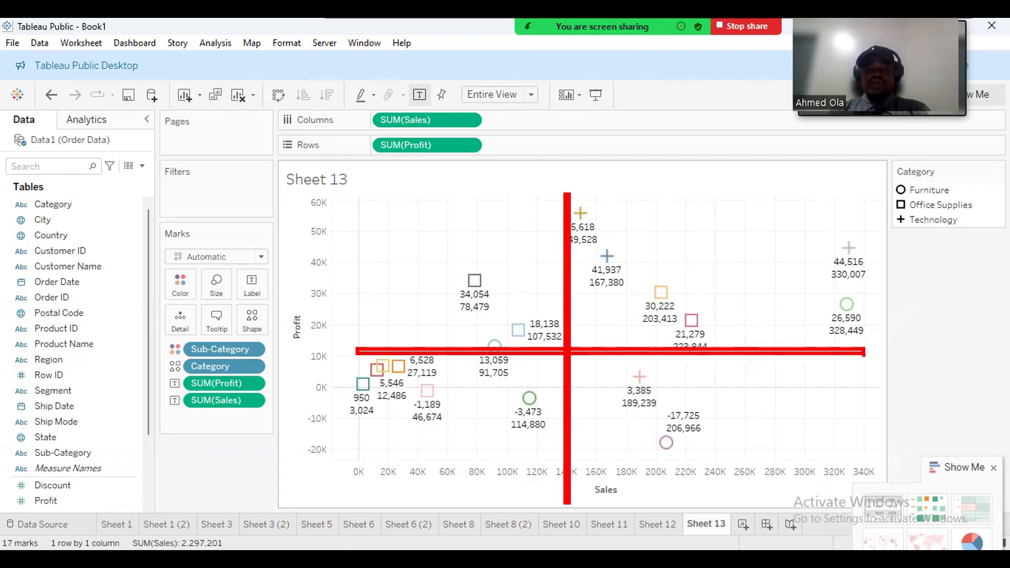
{"action": "mouse_move", "coordinate": [691, 190]}
{"action": "left_mouse_down"}
{"action": "mouse_move", "coordinate": [589, 193]}
{"action": "mouse_move", "coordinate": [574, 296]}
{"action": "mouse_move", "coordinate": [617, 337]}
{"action": "mouse_move", "coordinate": [784, 340]}
{"action": "mouse_move", "coordinate": [826, 307]}
{"action": "mouse_move", "coordinate": [778, 204]}
{"action": "mouse_move", "coordinate": [688, 187]}
{"action": "left_mouse_up"}
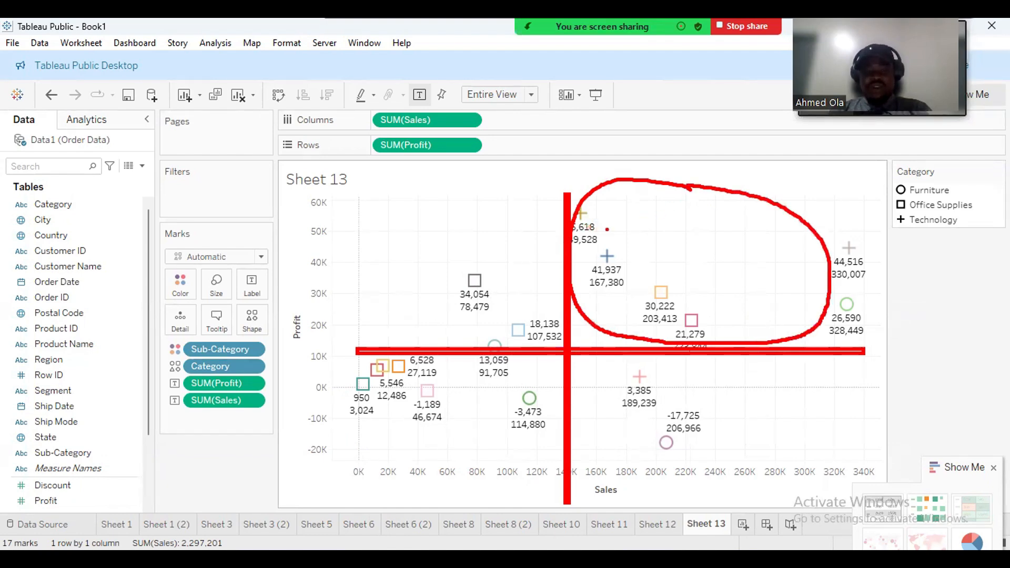
{"action": "left_click_drag", "start_coordinate": [622, 213], "coordinate": [323, 217]}
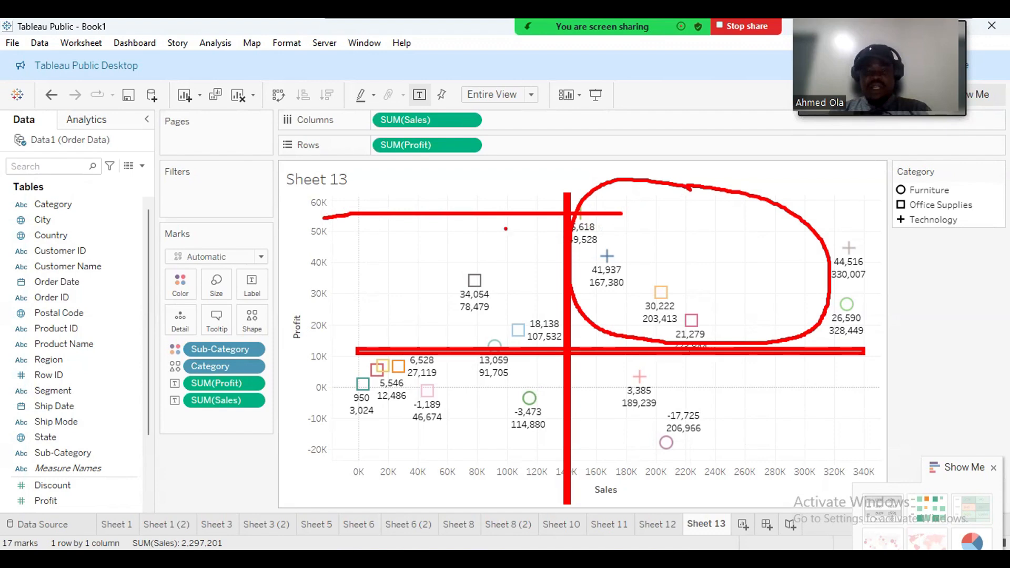
{"action": "left_click_drag", "start_coordinate": [638, 240], "coordinate": [639, 480]}
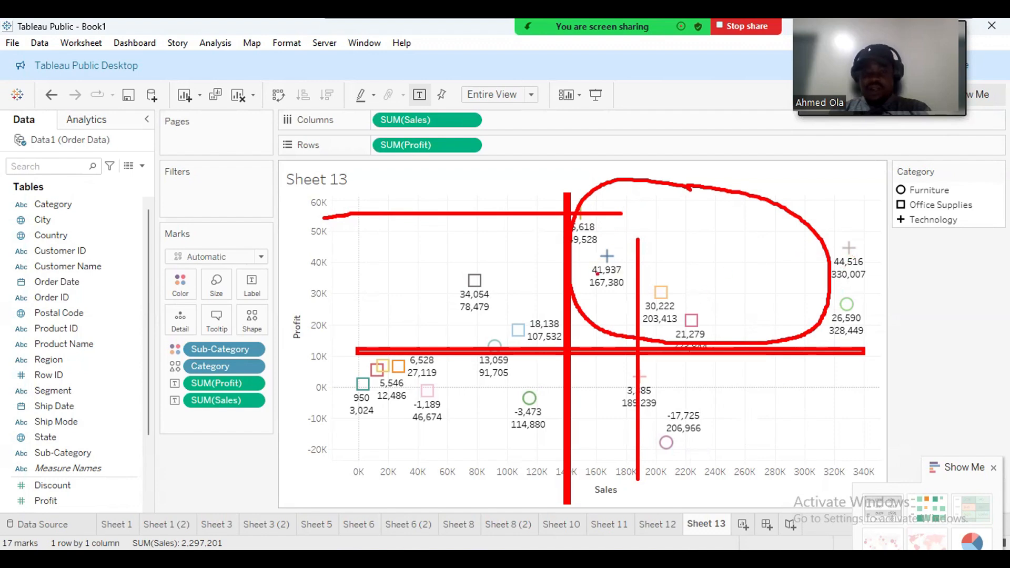
{"action": "key", "text": "Escape"}
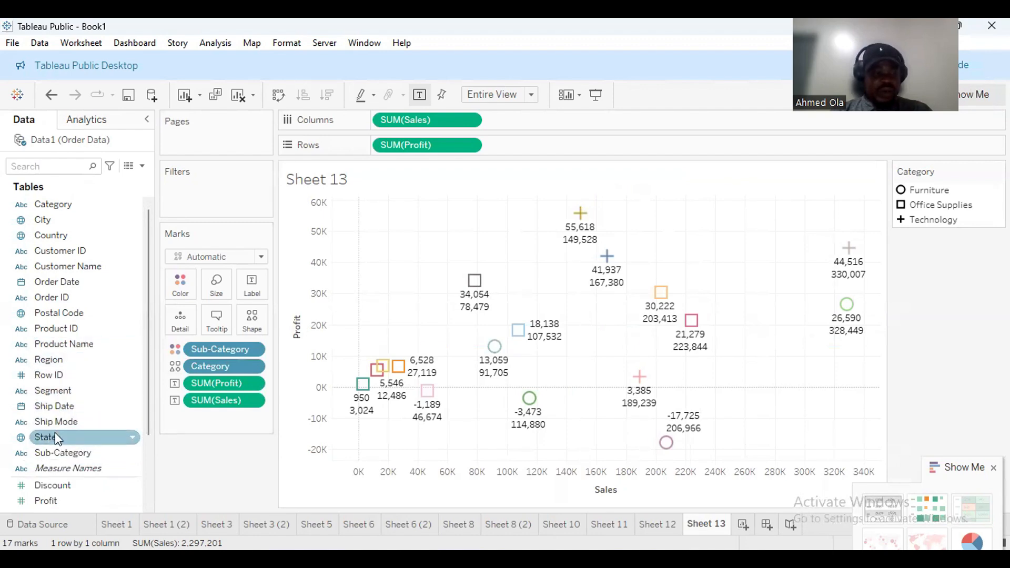
Restore sub-category names on labels and draw red dividers near 140K sales and 10K profit.
{"action": "left_click_drag", "start_coordinate": [68, 453], "coordinate": [244, 294]}
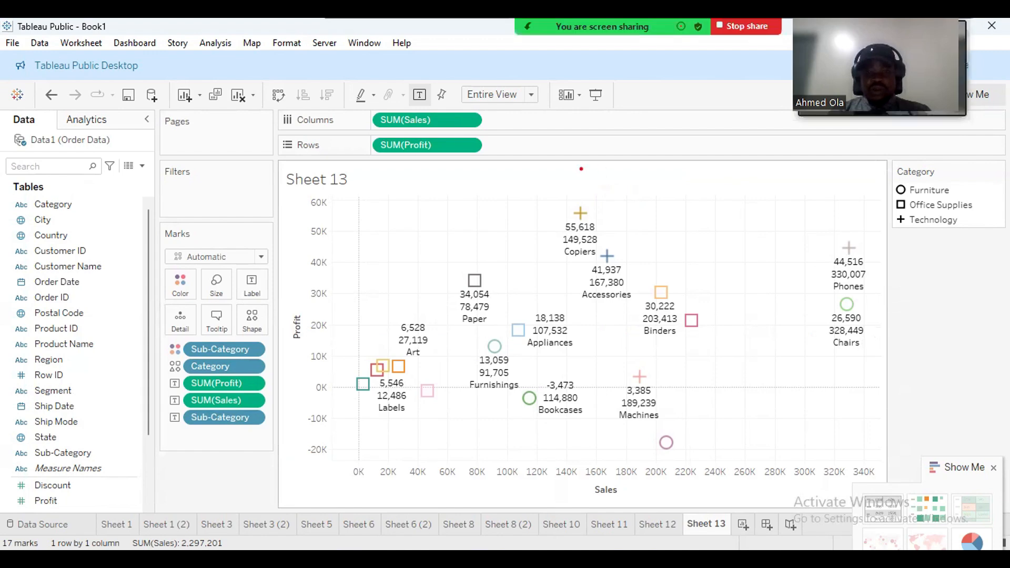
{"action": "left_click_drag", "start_coordinate": [564, 157], "coordinate": [565, 515]}
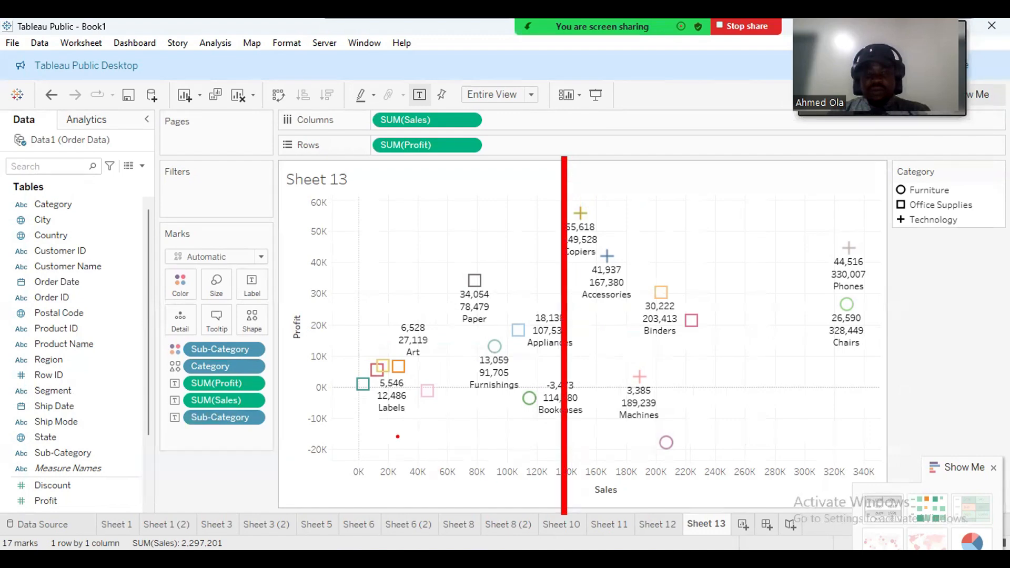
{"action": "mouse_move", "coordinate": [354, 357]}
{"action": "left_mouse_down"}
{"action": "mouse_move", "coordinate": [895, 354]}
{"action": "mouse_move", "coordinate": [845, 358]}
{"action": "left_mouse_up"}
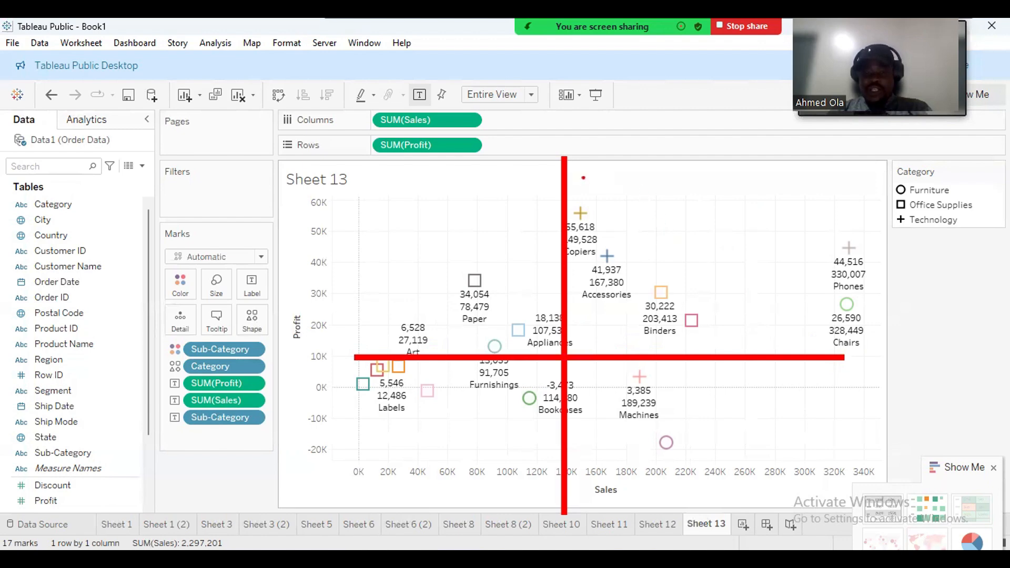
{"action": "mouse_move", "coordinate": [584, 177]}
{"action": "left_mouse_down"}
{"action": "mouse_move", "coordinate": [579, 305]}
{"action": "mouse_move", "coordinate": [634, 336]}
{"action": "mouse_move", "coordinate": [888, 352]}
{"action": "mouse_move", "coordinate": [897, 315]}
{"action": "mouse_move", "coordinate": [837, 197]}
{"action": "mouse_move", "coordinate": [592, 169]}
{"action": "mouse_move", "coordinate": [567, 187]}
{"action": "left_mouse_up"}
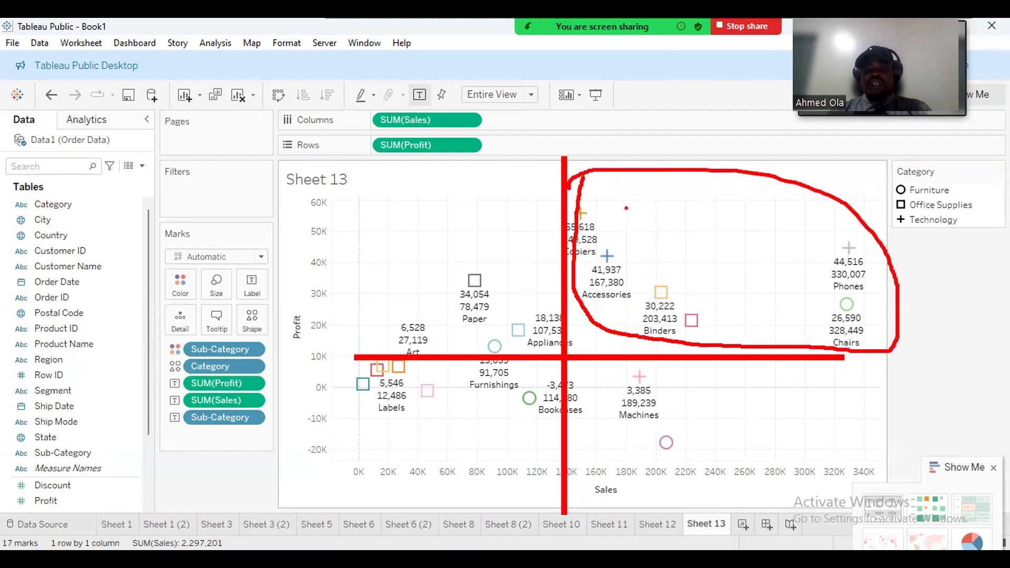
Handwrite quadrant labels G1, Cow and 3, then underline the 180K–280K sales range.
{"action": "left_click_drag", "start_coordinate": [689, 185], "coordinate": [706, 288]}
{"action": "left_click_drag", "start_coordinate": [682, 232], "coordinate": [729, 212]}
{"action": "left_click_drag", "start_coordinate": [736, 195], "coordinate": [736, 299]}
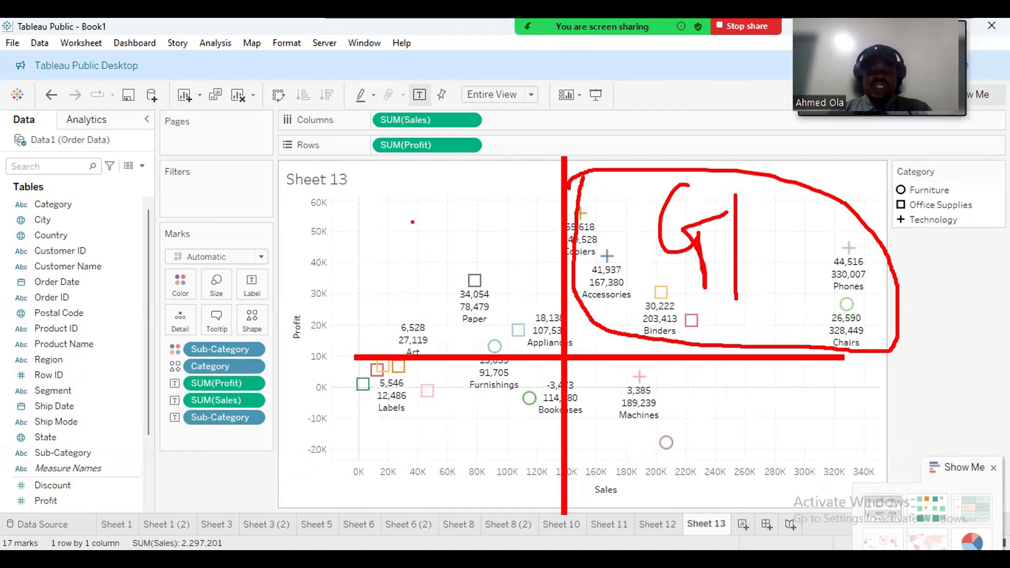
{"action": "mouse_move", "coordinate": [403, 195]}
{"action": "left_mouse_down"}
{"action": "mouse_move", "coordinate": [372, 234]}
{"action": "mouse_move", "coordinate": [447, 216]}
{"action": "mouse_move", "coordinate": [489, 224]}
{"action": "mouse_move", "coordinate": [505, 196]}
{"action": "left_mouse_up"}
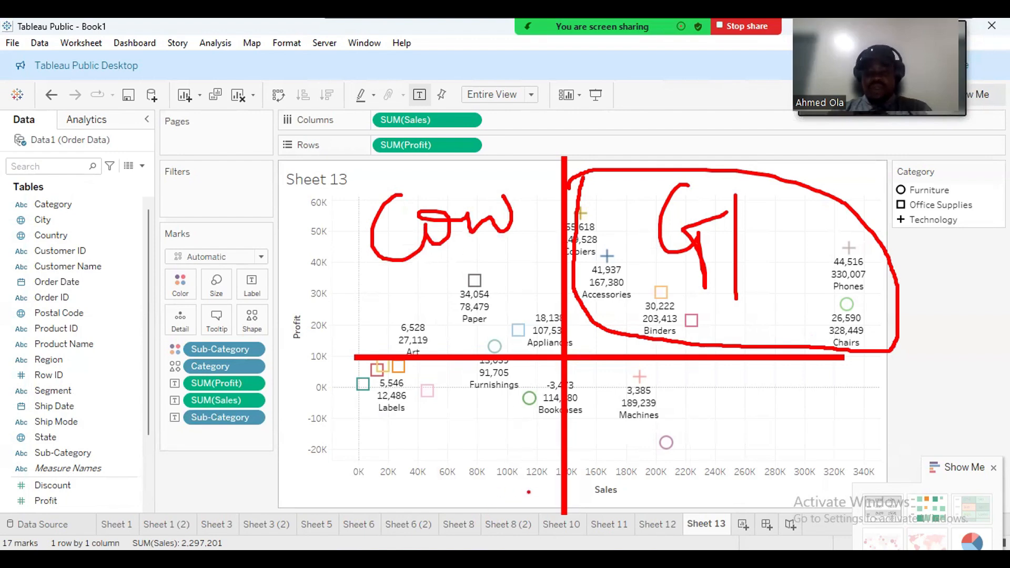
{"action": "mouse_move", "coordinate": [668, 387]}
{"action": "left_mouse_down"}
{"action": "mouse_move", "coordinate": [667, 376]}
{"action": "mouse_move", "coordinate": [721, 404]}
{"action": "mouse_move", "coordinate": [660, 424]}
{"action": "left_mouse_up"}
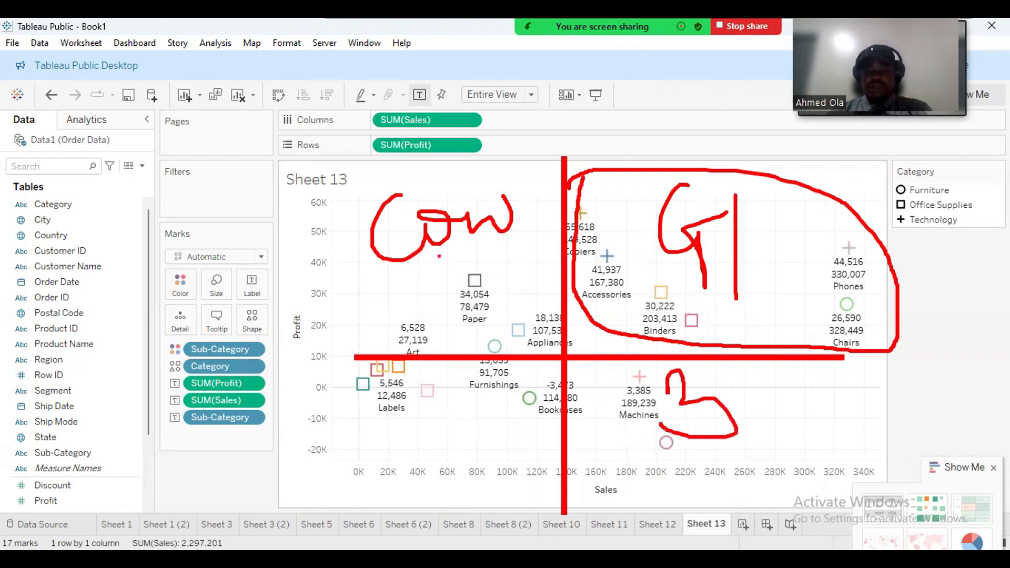
{"action": "mouse_move", "coordinate": [396, 141]}
{"action": "left_mouse_down"}
{"action": "mouse_move", "coordinate": [411, 232]}
{"action": "mouse_move", "coordinate": [426, 214]}
{"action": "mouse_move", "coordinate": [505, 215]}
{"action": "left_mouse_up"}
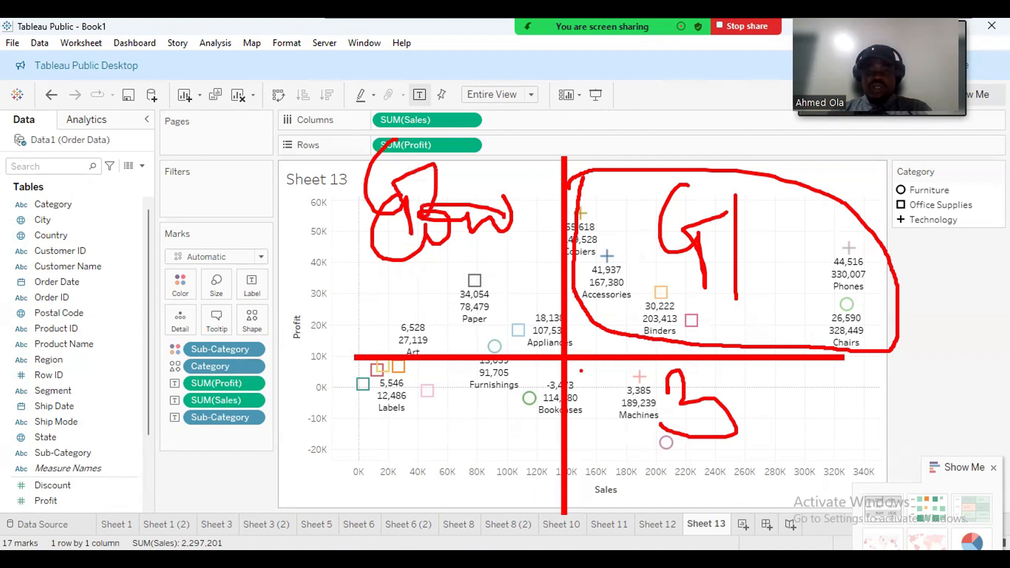
{"action": "mouse_move", "coordinate": [610, 376]}
{"action": "left_mouse_down"}
{"action": "mouse_move", "coordinate": [625, 375]}
{"action": "mouse_move", "coordinate": [615, 392]}
{"action": "mouse_move", "coordinate": [653, 403]}
{"action": "mouse_move", "coordinate": [660, 418]}
{"action": "left_mouse_up"}
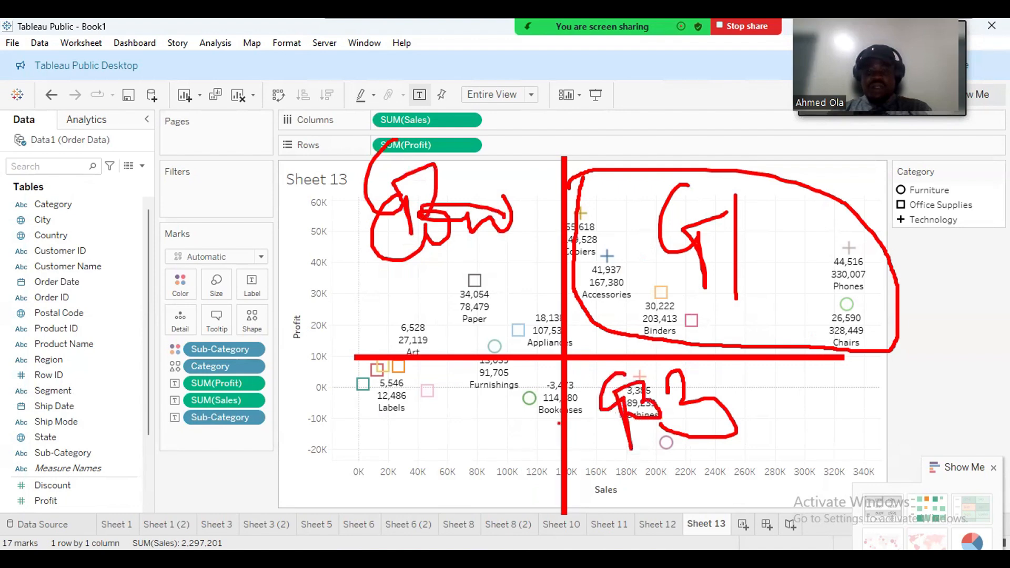
{"action": "mouse_move", "coordinate": [406, 431]}
{"action": "left_mouse_down"}
{"action": "mouse_move", "coordinate": [407, 479]}
{"action": "mouse_move", "coordinate": [432, 436]}
{"action": "mouse_move", "coordinate": [461, 495]}
{"action": "left_mouse_up"}
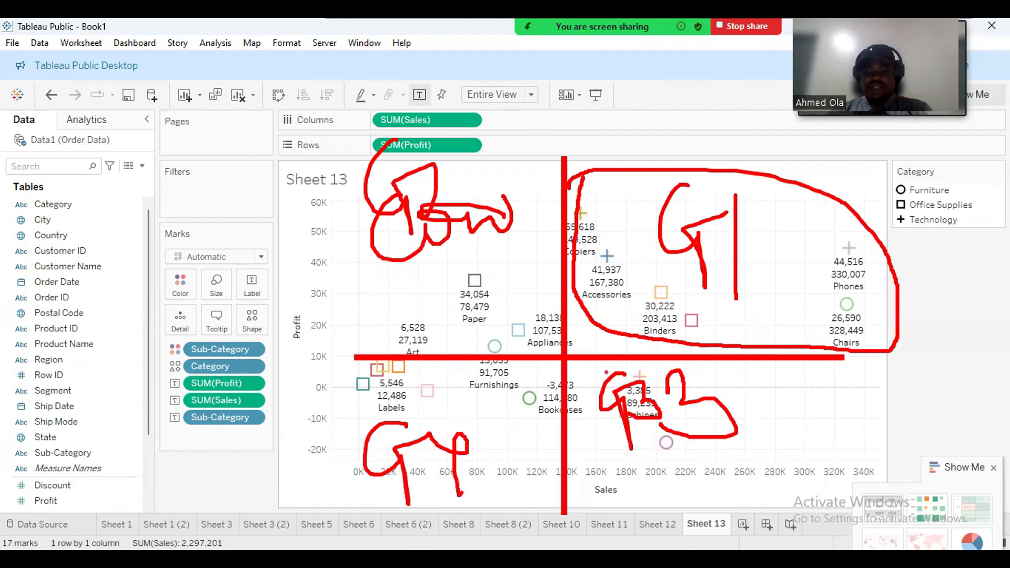
{"action": "left_click_drag", "start_coordinate": [629, 481], "coordinate": [772, 482]}
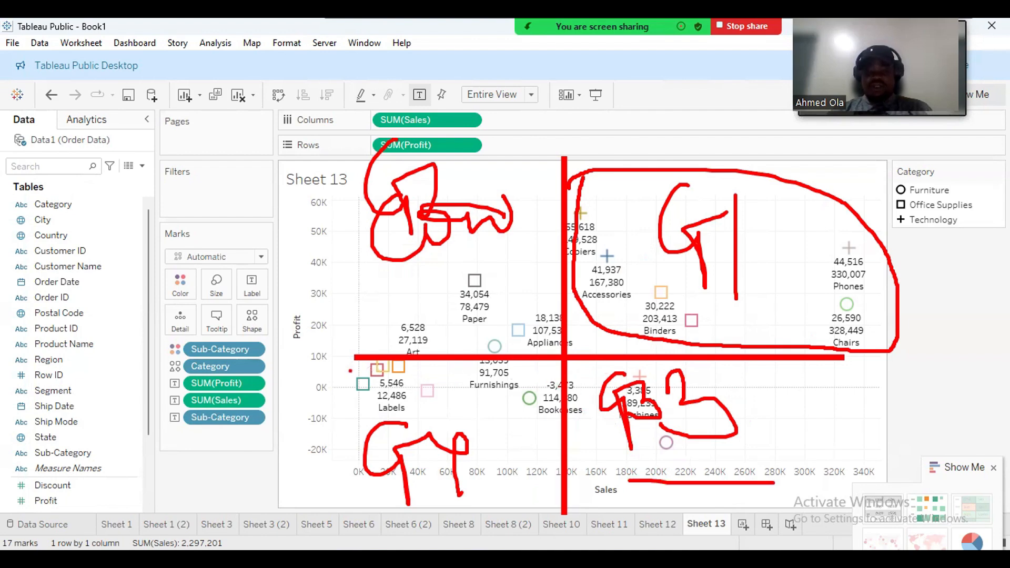
Add red strokes in the lower-left quadrant, a zero-profit line, and three question marks.
{"action": "mouse_move", "coordinate": [420, 416]}
{"action": "left_mouse_down"}
{"action": "mouse_move", "coordinate": [420, 453]}
{"action": "mouse_move", "coordinate": [502, 451]}
{"action": "mouse_move", "coordinate": [458, 480]}
{"action": "left_mouse_up"}
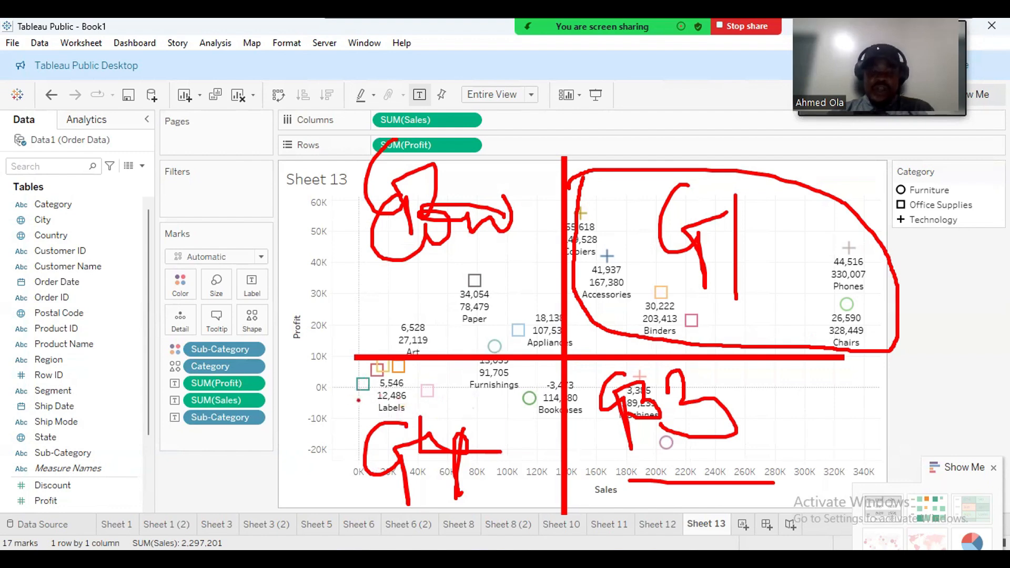
{"action": "mouse_move", "coordinate": [346, 389]}
{"action": "left_mouse_down"}
{"action": "mouse_move", "coordinate": [559, 389]}
{"action": "mouse_move", "coordinate": [568, 414]}
{"action": "mouse_move", "coordinate": [558, 520]}
{"action": "left_mouse_up"}
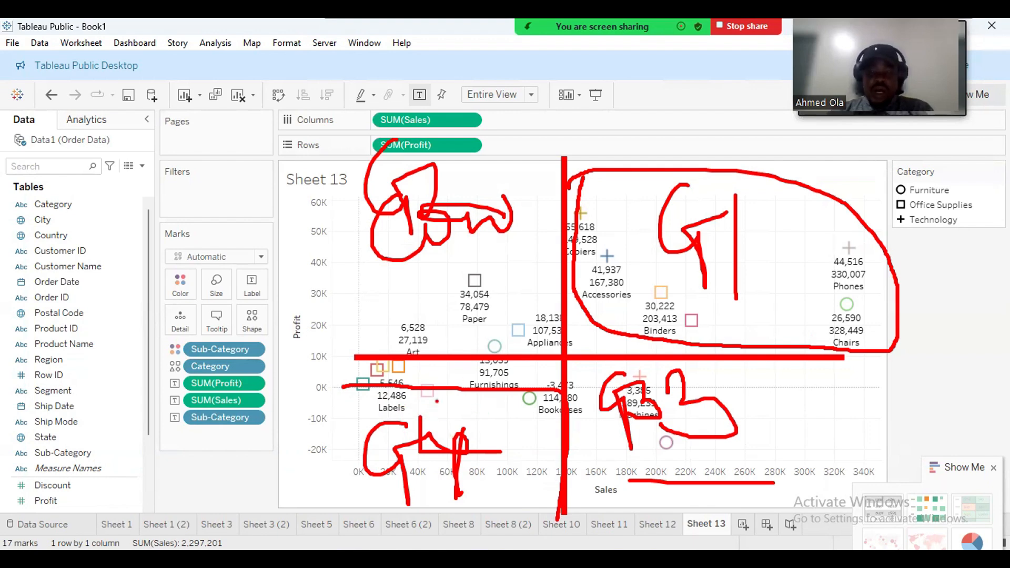
{"action": "mouse_move", "coordinate": [437, 400]}
{"action": "left_mouse_down"}
{"action": "mouse_move", "coordinate": [439, 442]}
{"action": "mouse_move", "coordinate": [463, 457]}
{"action": "mouse_move", "coordinate": [525, 424]}
{"action": "mouse_move", "coordinate": [518, 485]}
{"action": "left_mouse_up"}
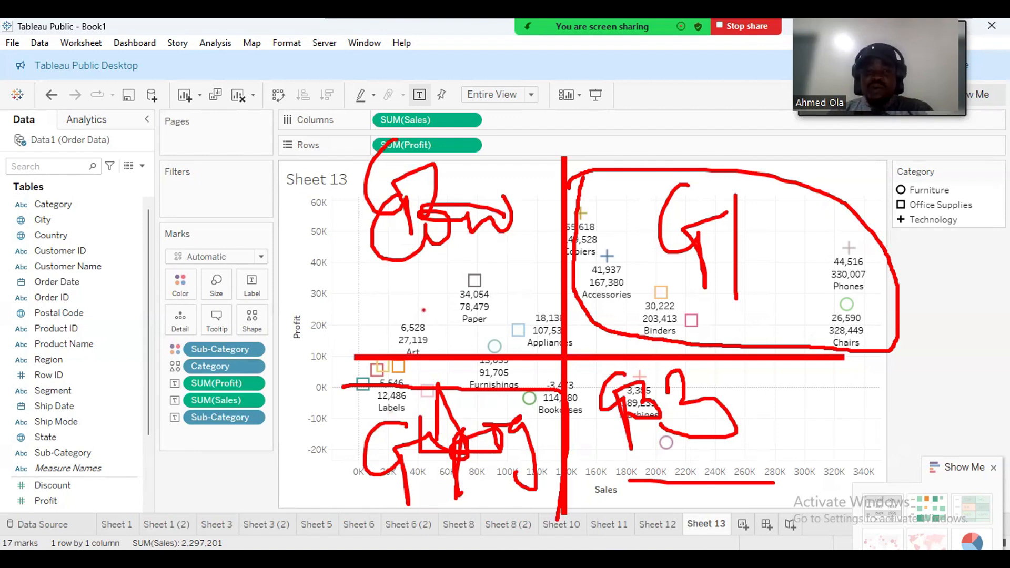
{"action": "left_click_drag", "start_coordinate": [452, 426], "coordinate": [446, 299]}
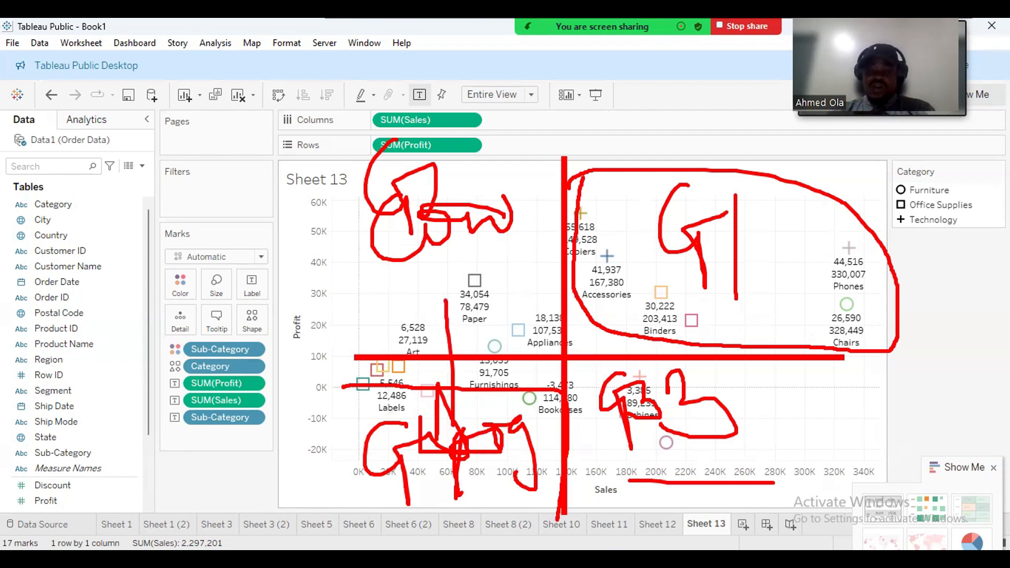
{"action": "left_click_drag", "start_coordinate": [513, 423], "coordinate": [674, 424]}
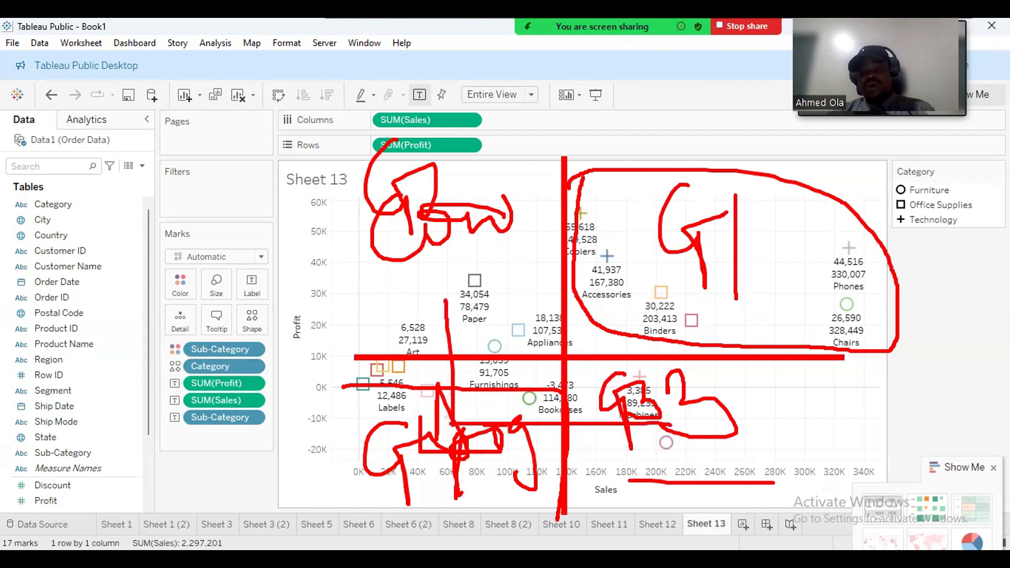
{"action": "mouse_move", "coordinate": [752, 394]}
{"action": "left_mouse_down"}
{"action": "mouse_move", "coordinate": [769, 404]}
{"action": "mouse_move", "coordinate": [768, 421]}
{"action": "left_mouse_up"}
{"action": "mouse_move", "coordinate": [785, 397]}
{"action": "left_mouse_down"}
{"action": "mouse_move", "coordinate": [792, 376]}
{"action": "mouse_move", "coordinate": [795, 410]}
{"action": "mouse_move", "coordinate": [807, 383]}
{"action": "mouse_move", "coordinate": [813, 415]}
{"action": "left_mouse_up"}
{"action": "left_click_drag", "start_coordinate": [812, 423], "coordinate": [812, 431]}
Write notes beside G1 and Paper and Dog below the chart, then clear all drawings.
{"action": "mouse_move", "coordinate": [778, 246]}
{"action": "left_mouse_down"}
{"action": "mouse_move", "coordinate": [761, 272]}
{"action": "mouse_move", "coordinate": [801, 276]}
{"action": "mouse_move", "coordinate": [834, 241]}
{"action": "mouse_move", "coordinate": [858, 254]}
{"action": "mouse_move", "coordinate": [867, 244]}
{"action": "left_mouse_up"}
{"action": "mouse_move", "coordinate": [487, 252]}
{"action": "left_mouse_down"}
{"action": "mouse_move", "coordinate": [466, 263]}
{"action": "mouse_move", "coordinate": [505, 263]}
{"action": "mouse_move", "coordinate": [550, 243]}
{"action": "left_mouse_up"}
{"action": "mouse_move", "coordinate": [339, 480]}
{"action": "left_mouse_down"}
{"action": "mouse_move", "coordinate": [340, 507]}
{"action": "mouse_move", "coordinate": [420, 489]}
{"action": "mouse_move", "coordinate": [432, 529]}
{"action": "left_mouse_up"}
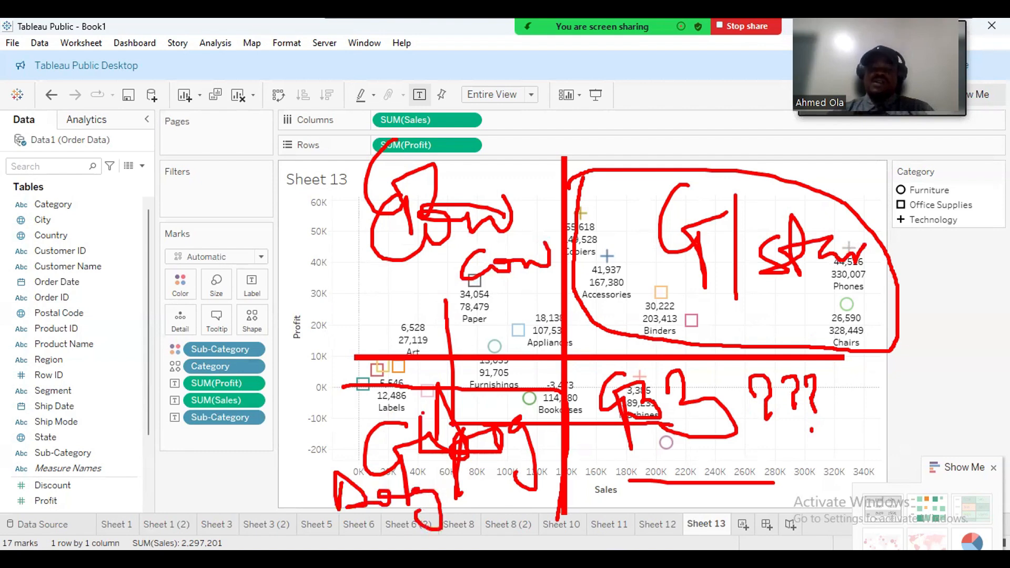
{"action": "mouse_move", "coordinate": [383, 416]}
{"action": "left_mouse_down"}
{"action": "mouse_move", "coordinate": [399, 375]}
{"action": "mouse_move", "coordinate": [421, 383]}
{"action": "left_mouse_up"}
{"action": "left_click", "coordinate": [460, 414]}
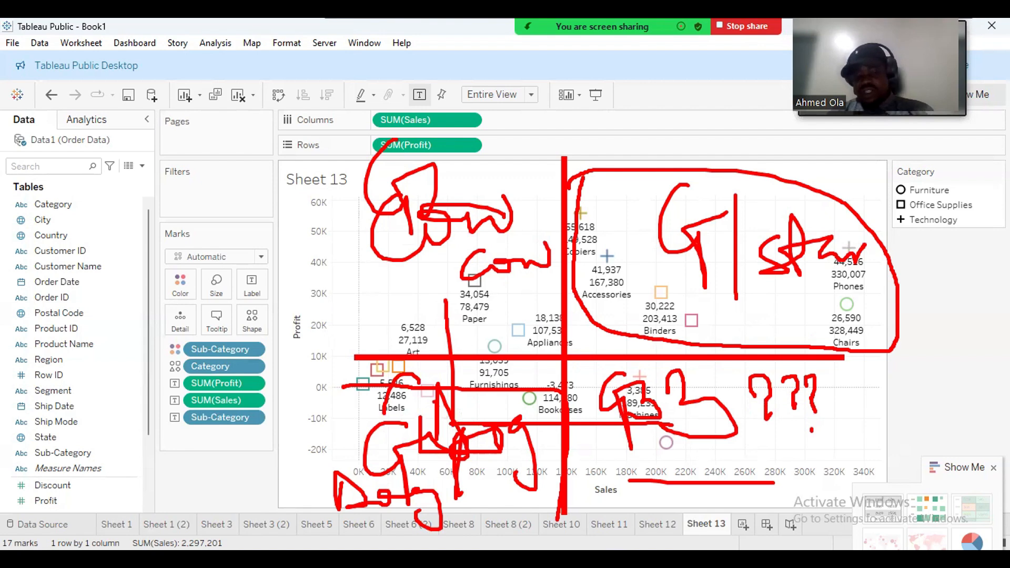
{"action": "left_click", "coordinate": [489, 269]}
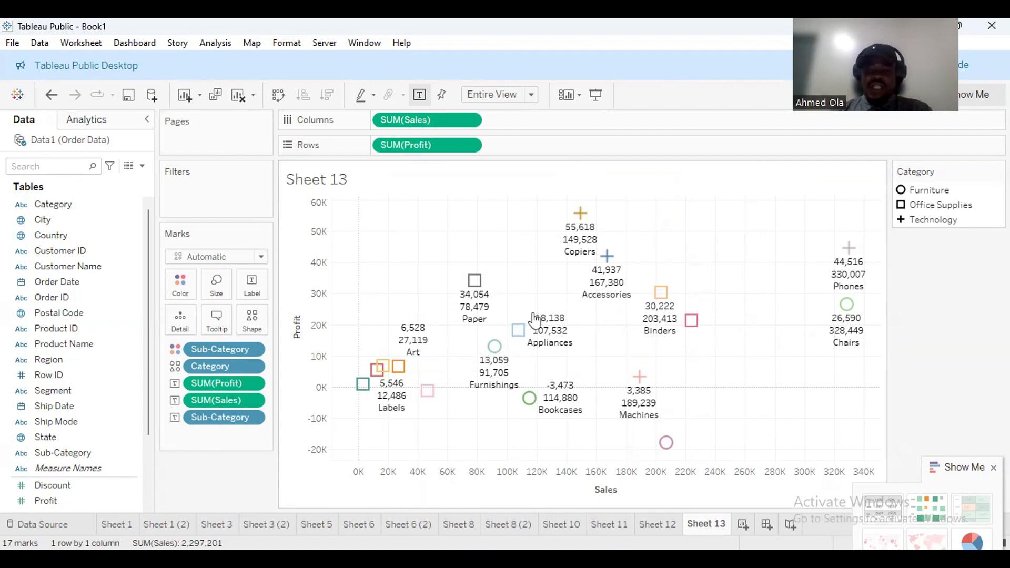
Create blank Sheet 14 with the New Worksheet icon on the sheet tabs.
{"action": "left_click", "coordinate": [743, 525]}
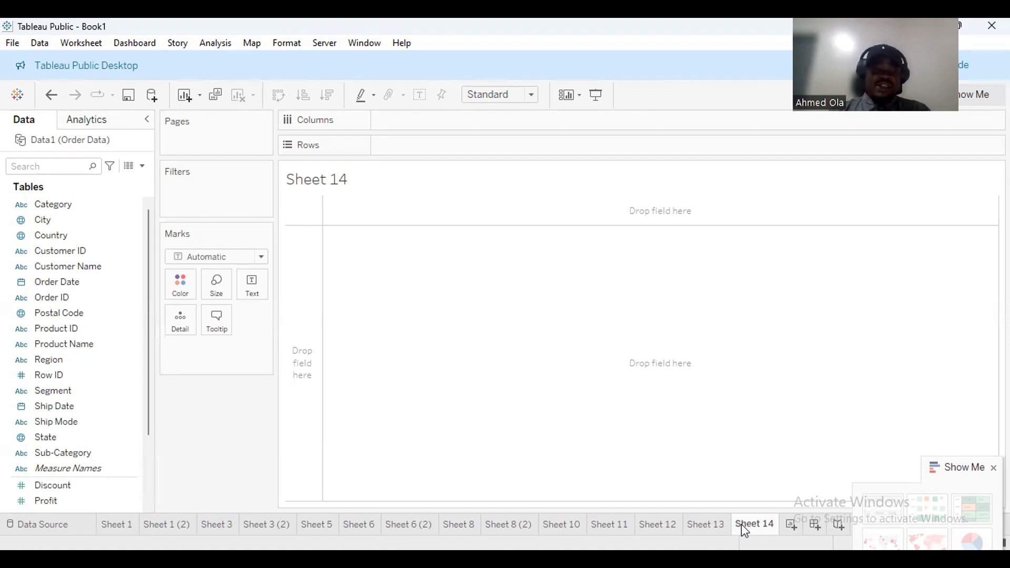
Start a new calculated field named Total Sales.
{"action": "left_click_drag", "start_coordinate": [149, 427], "coordinate": [151, 481]}
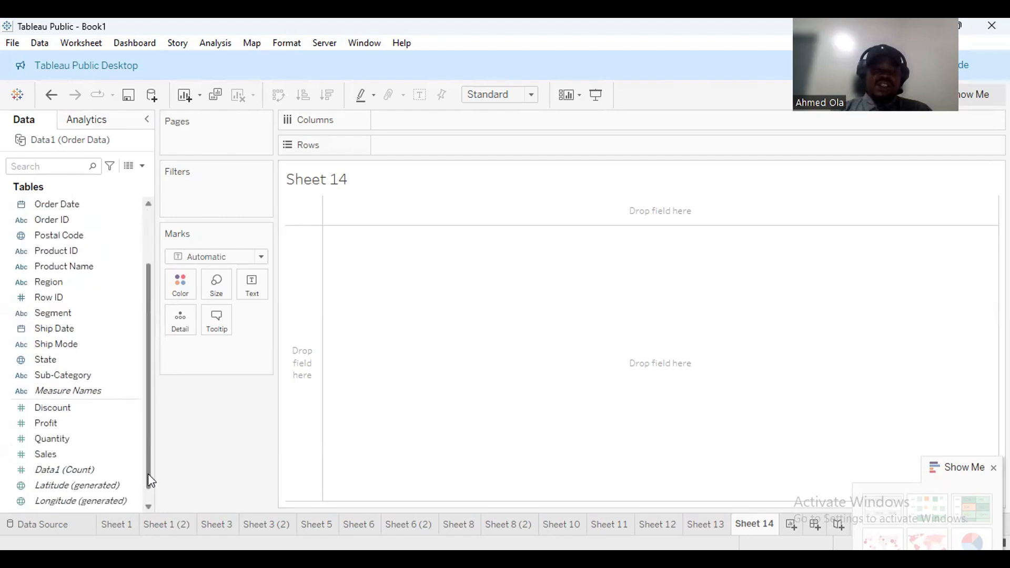
{"action": "left_click", "coordinate": [104, 425]}
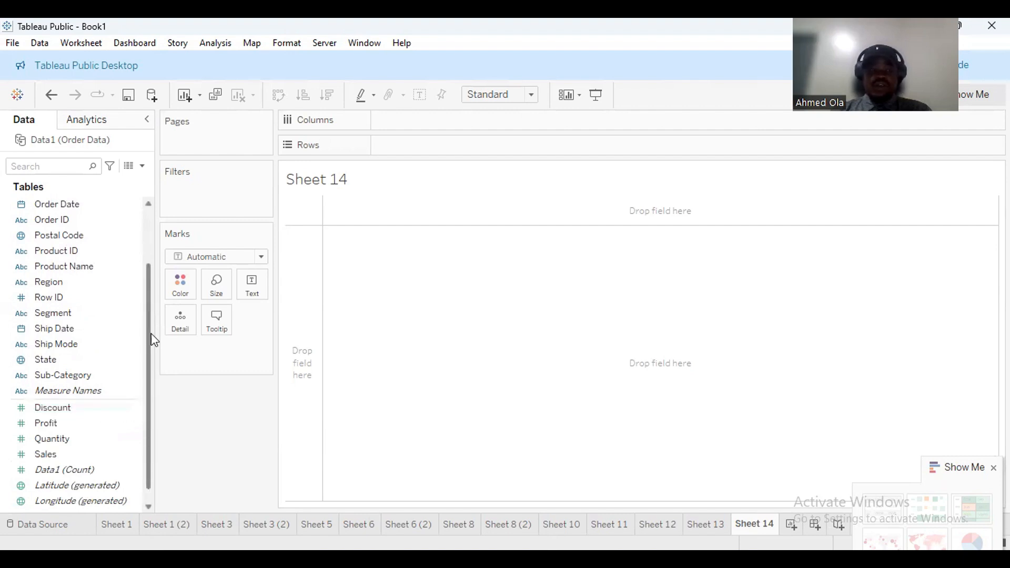
{"action": "left_click_drag", "start_coordinate": [151, 335], "coordinate": [146, 237]}
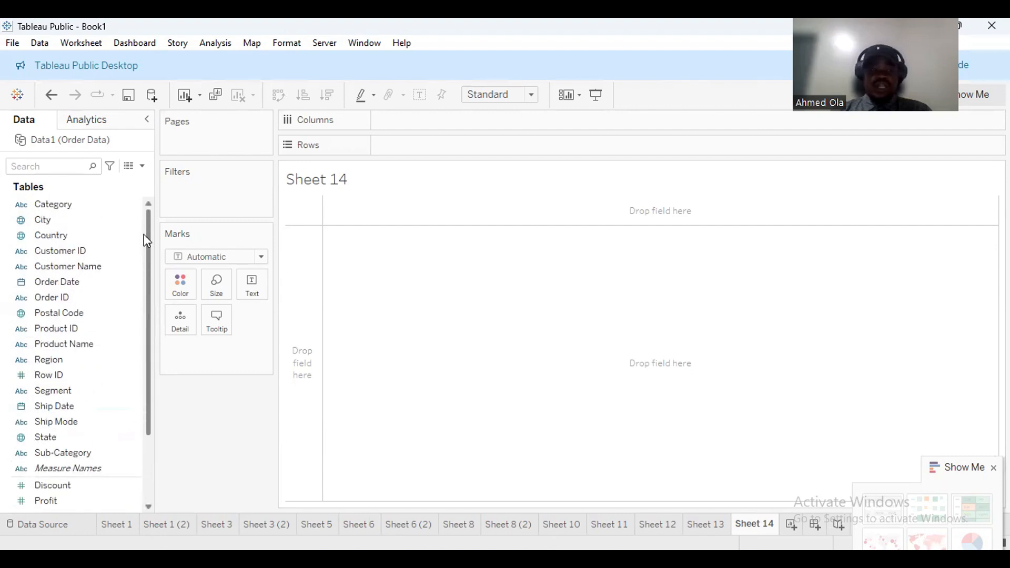
{"action": "left_click", "coordinate": [142, 169]}
{"action": "left_click", "coordinate": [115, 183]}
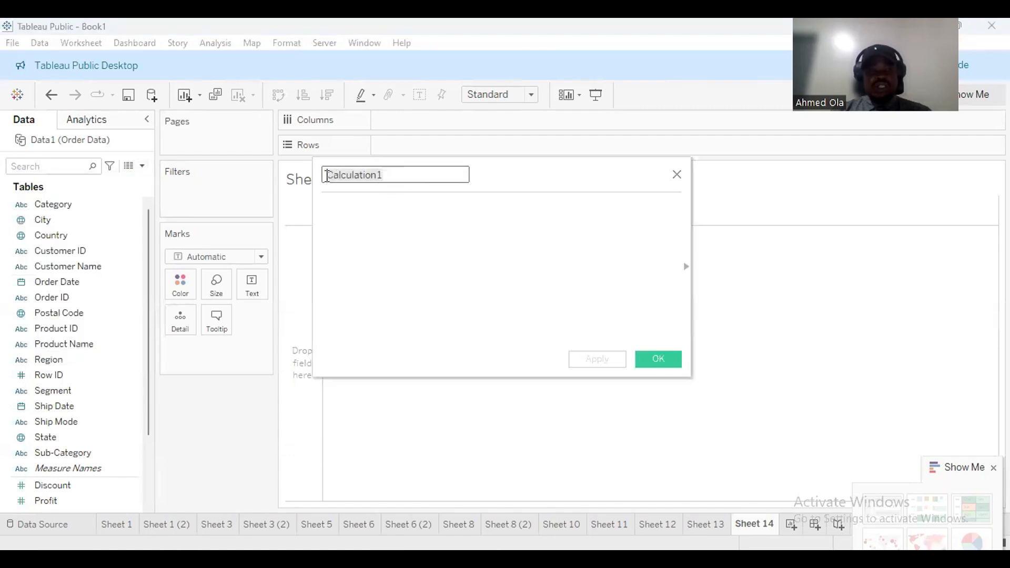
{"action": "type", "text": "To"}
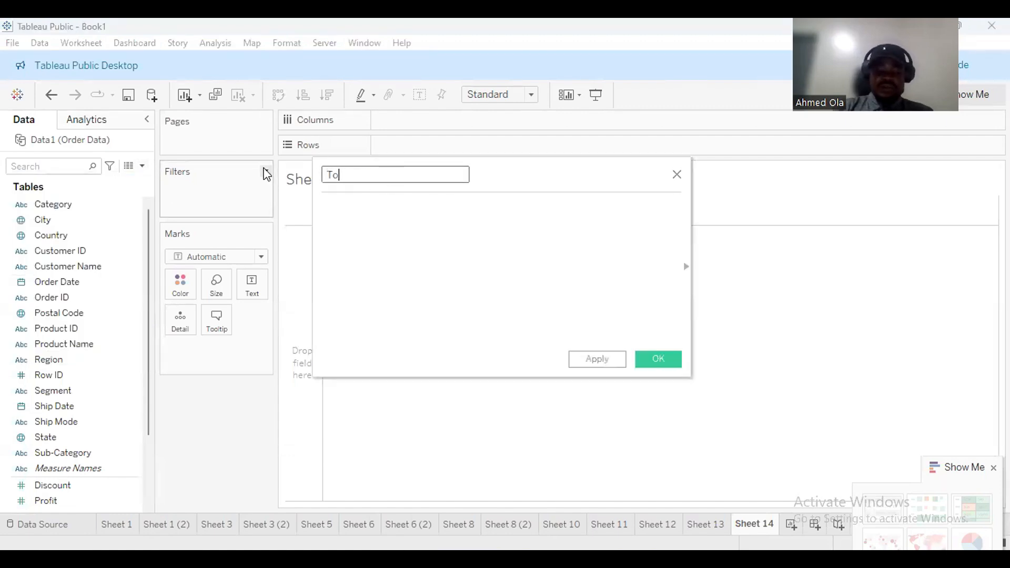
{"action": "type", "text": "tal Sales"}
{"action": "left_click", "coordinate": [350, 224]}
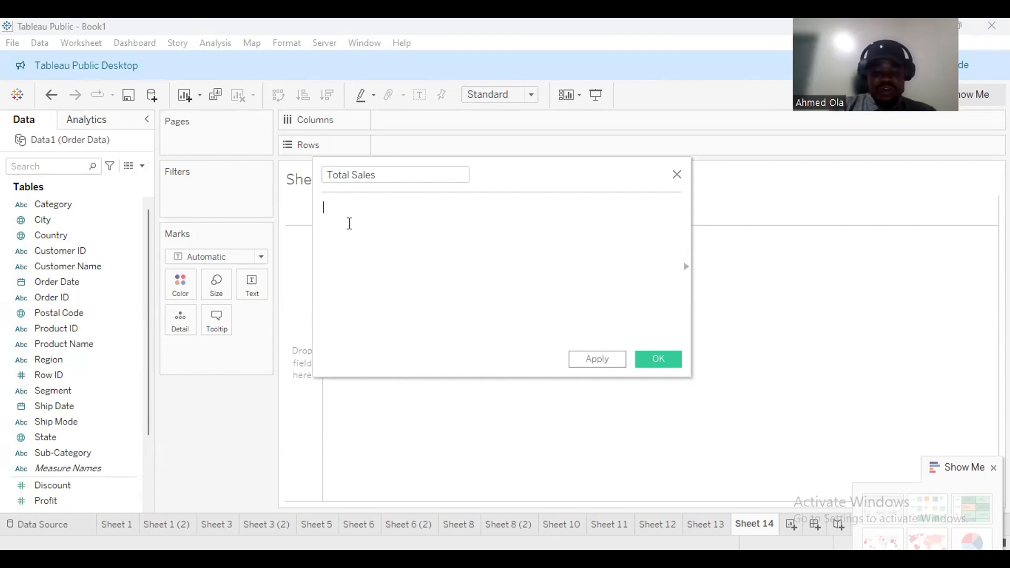
Define it as SUM([Sales]), save it, and drop it into the view to show 2,297,201.
{"action": "type", "text": "sum"}
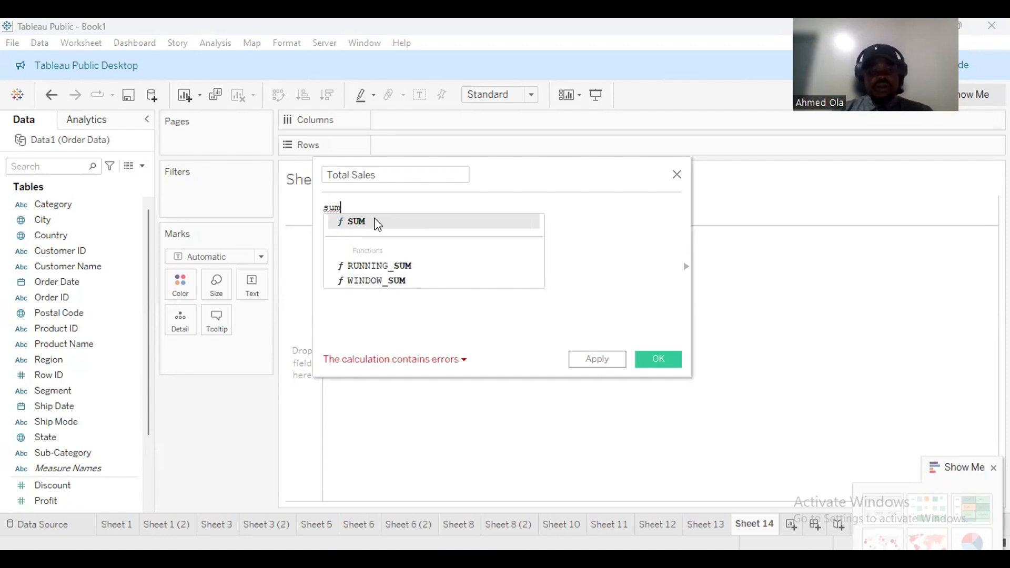
{"action": "left_click", "coordinate": [374, 221]}
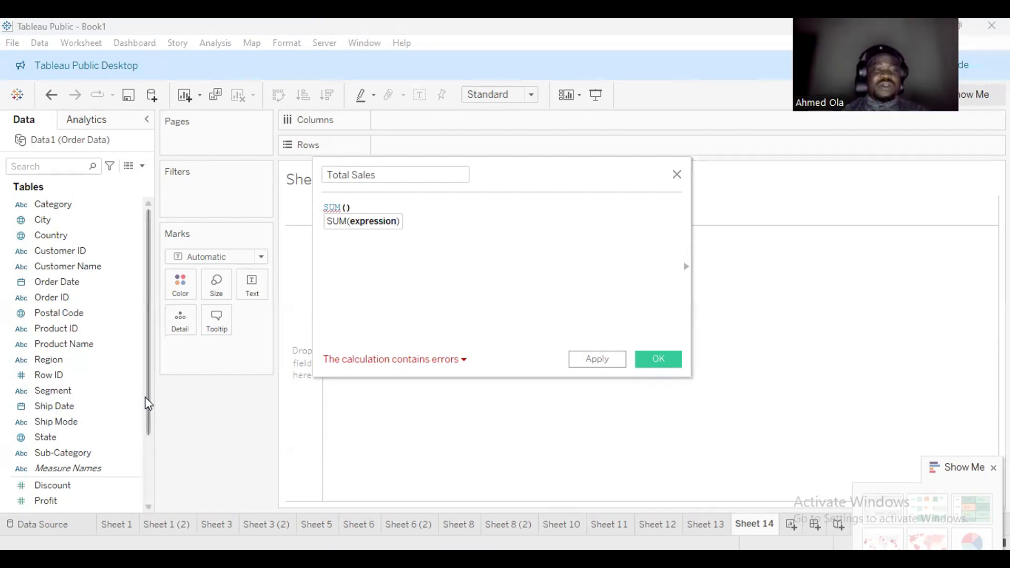
{"action": "type", "text": "sales"}
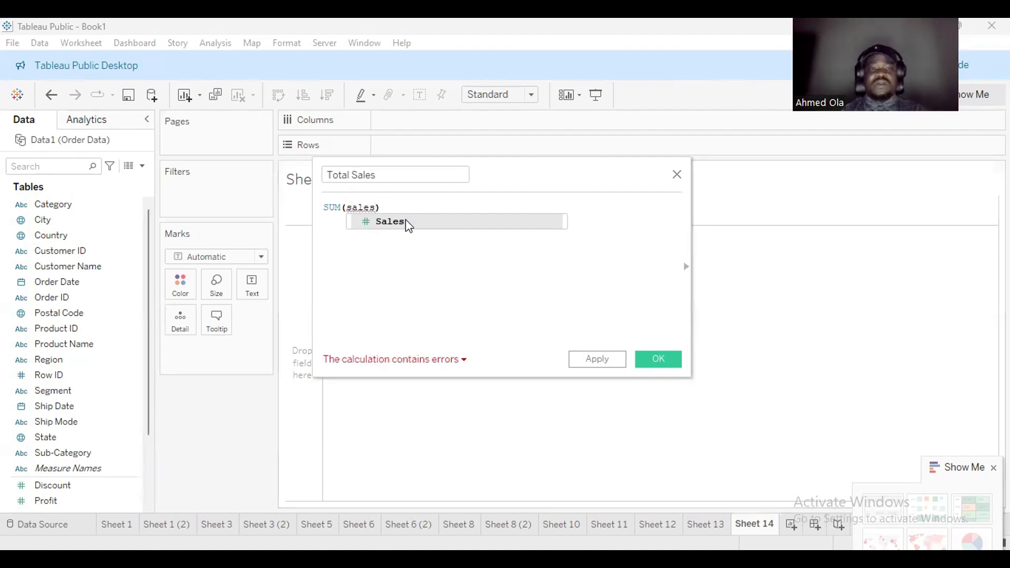
{"action": "left_click", "coordinate": [408, 222]}
{"action": "left_click", "coordinate": [624, 360]}
{"action": "left_click", "coordinate": [653, 359]}
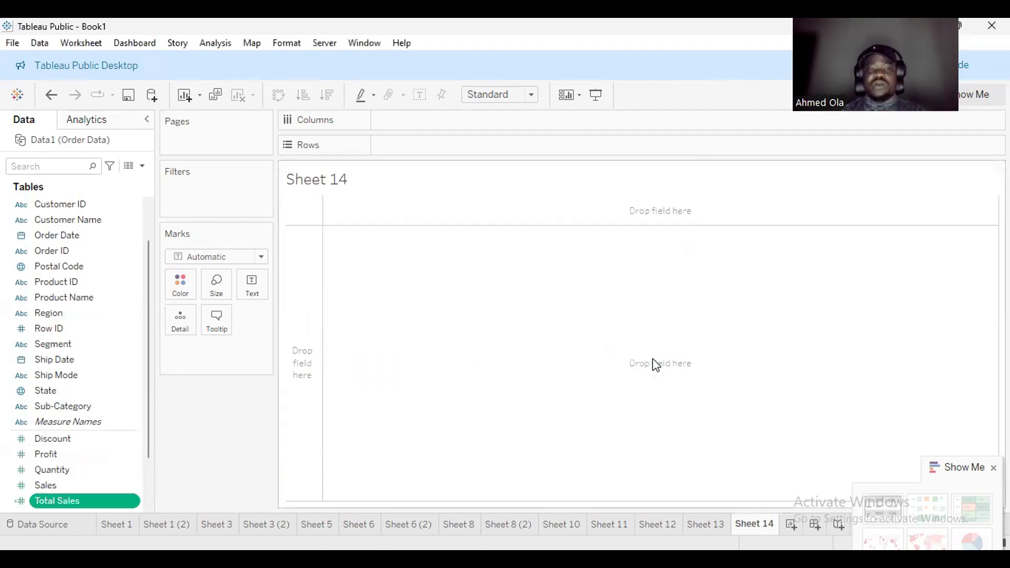
{"action": "left_click_drag", "start_coordinate": [70, 505], "coordinate": [361, 250]}
{"action": "mouse_move", "coordinate": [316, 212]}
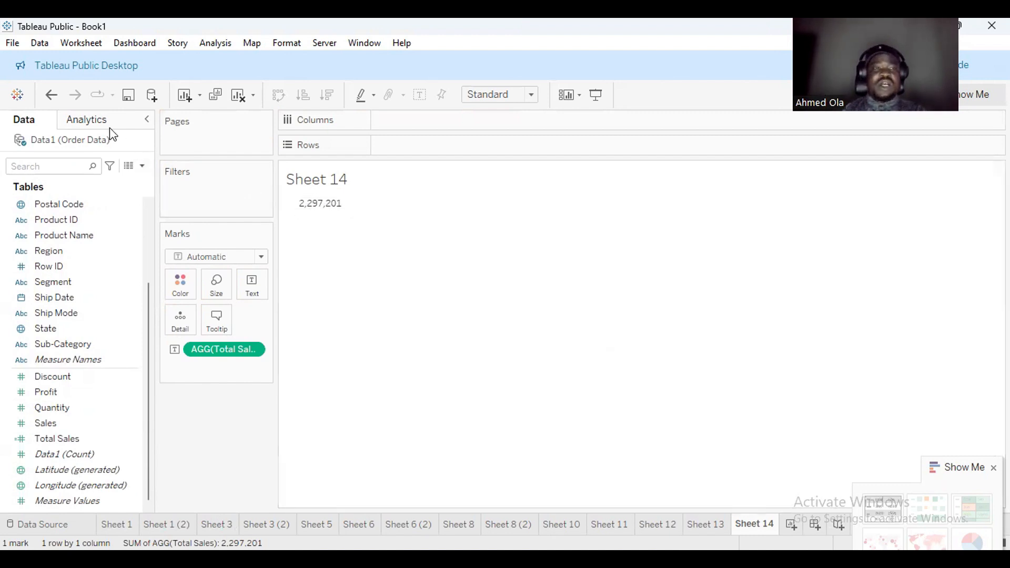
Create a calculated field named Total Profit with the formula SUM([Profit]).
{"action": "left_click", "coordinate": [142, 166]}
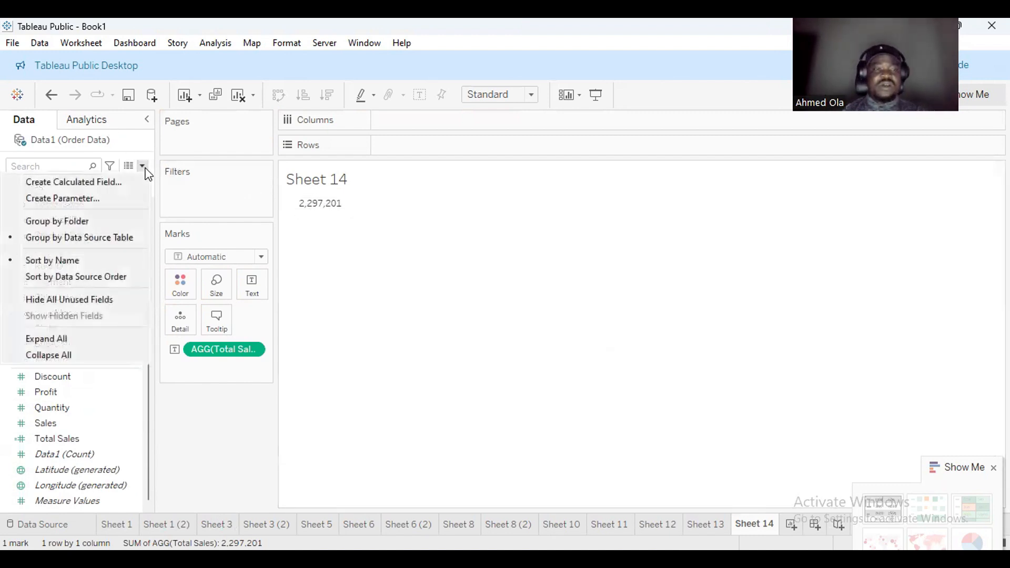
{"action": "left_click", "coordinate": [113, 183]}
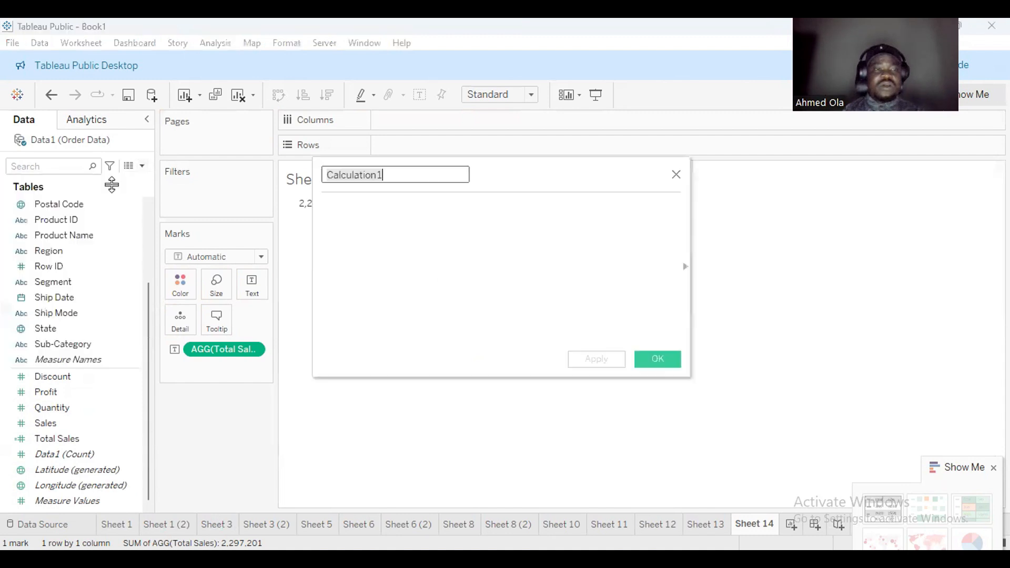
{"action": "left_click", "coordinate": [392, 176]}
{"action": "double_click", "coordinate": [392, 177]}
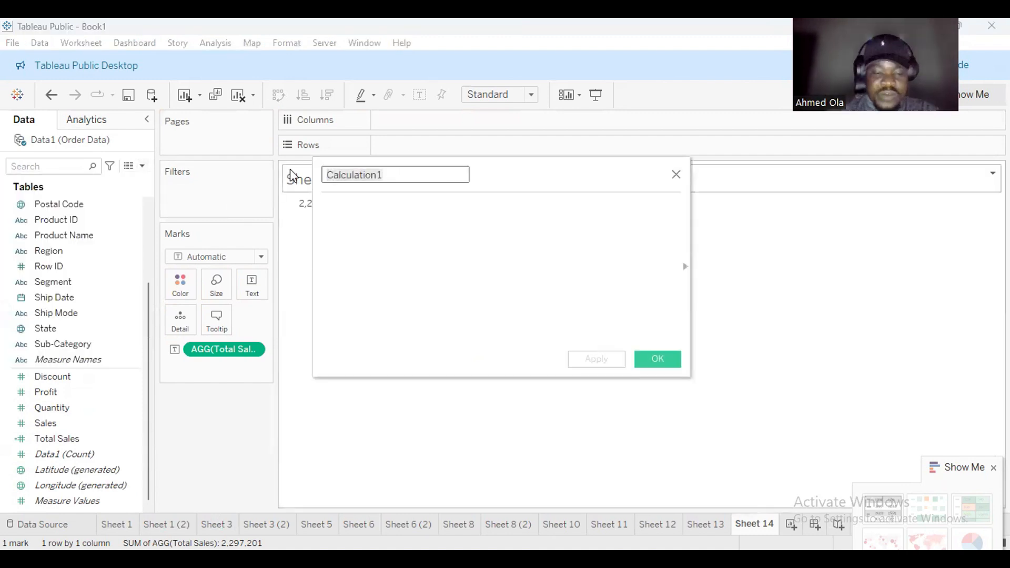
{"action": "type", "text": "Total "}
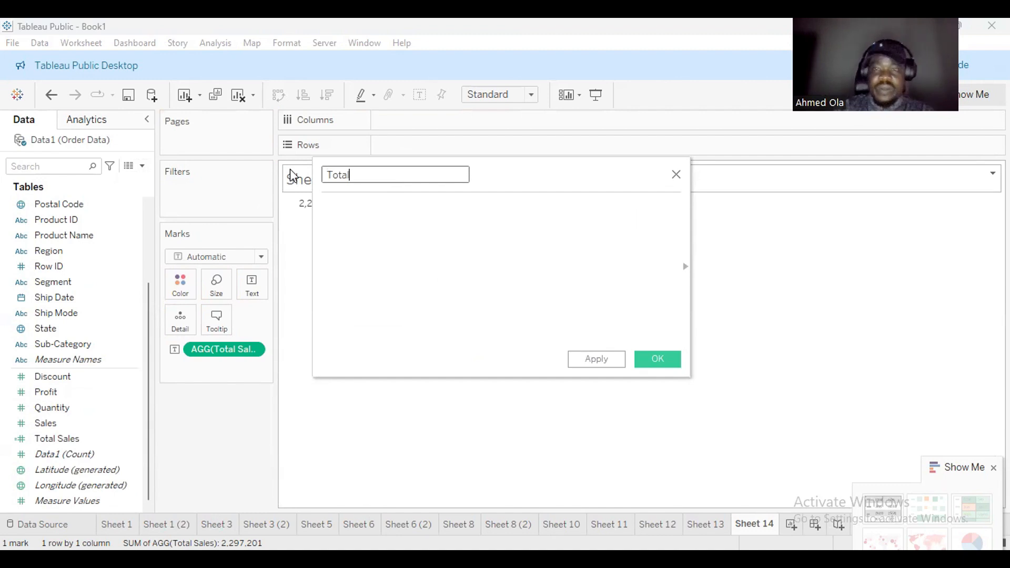
{"action": "type", "text": "Profit"}
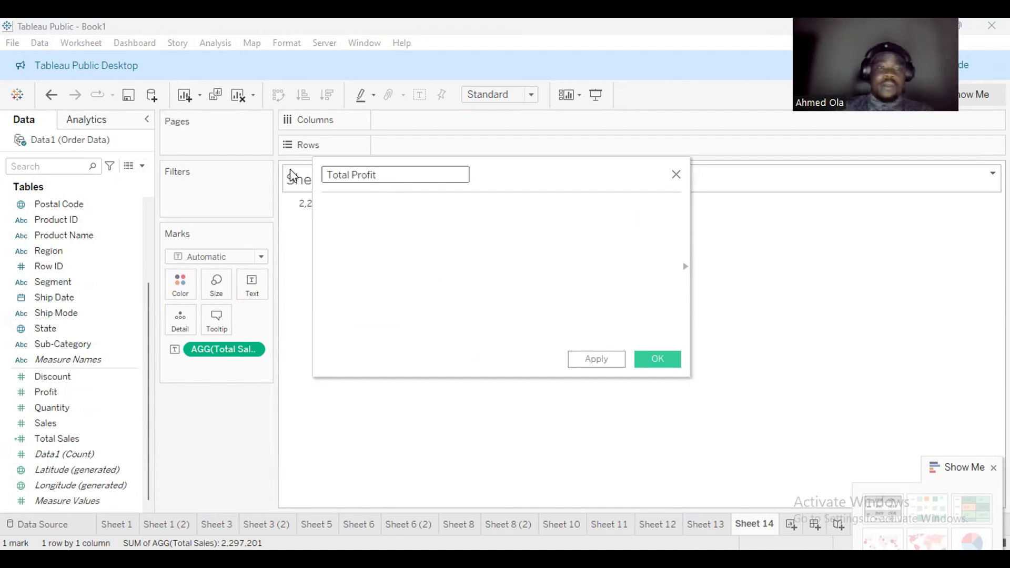
{"action": "left_click", "coordinate": [335, 203]}
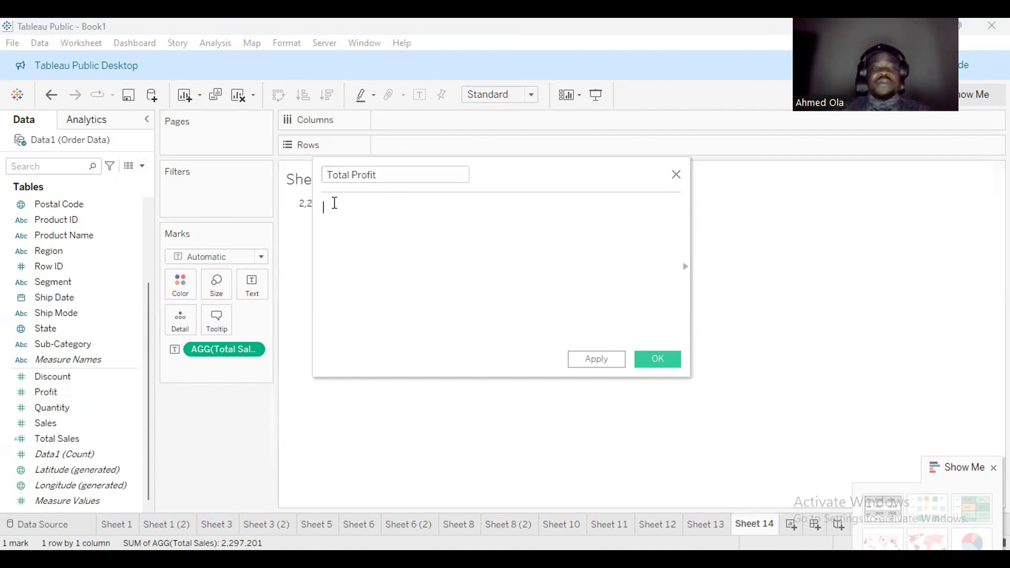
{"action": "type", "text": "sum"}
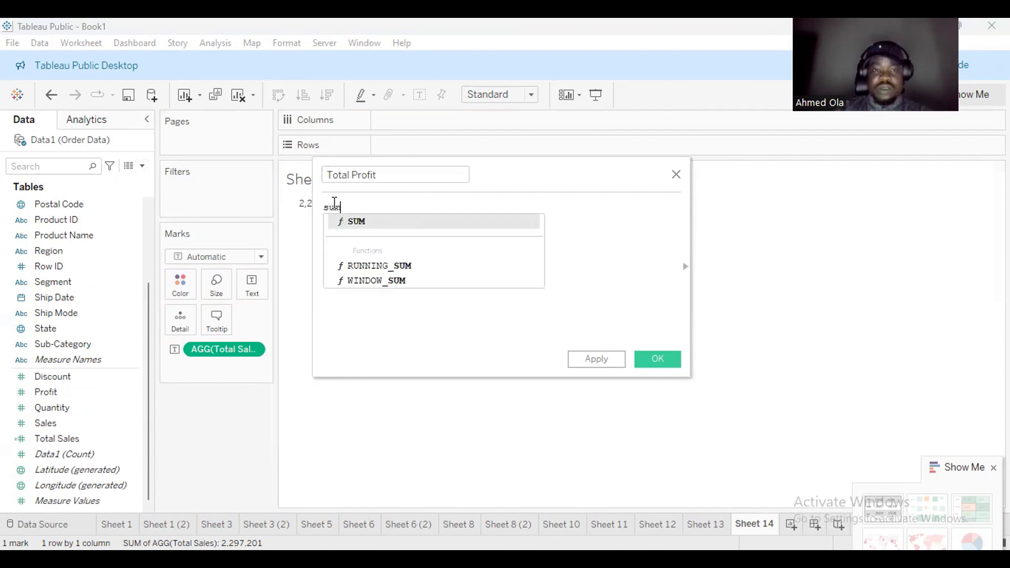
{"action": "left_click", "coordinate": [426, 223]}
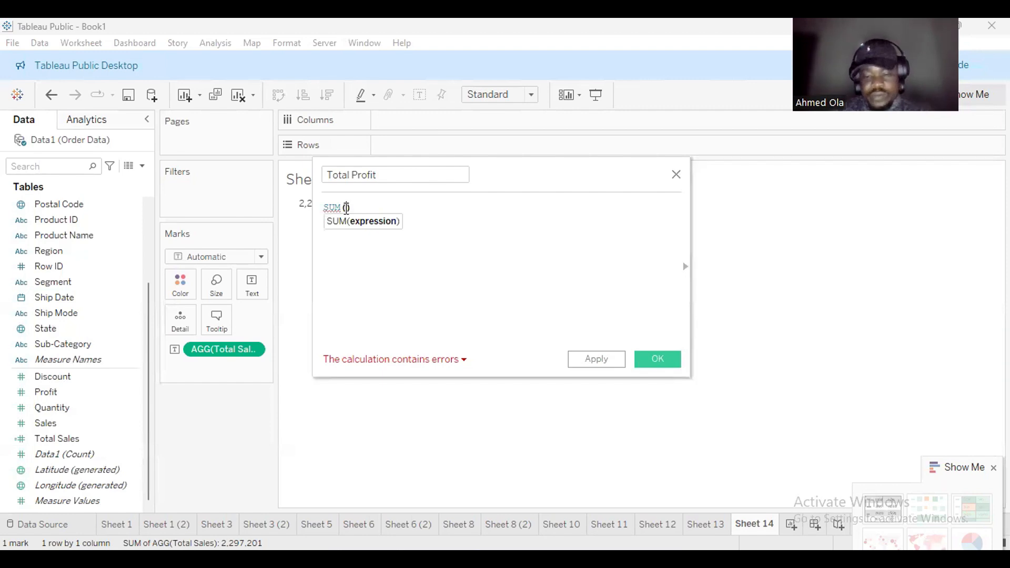
{"action": "type", "text": "pro"}
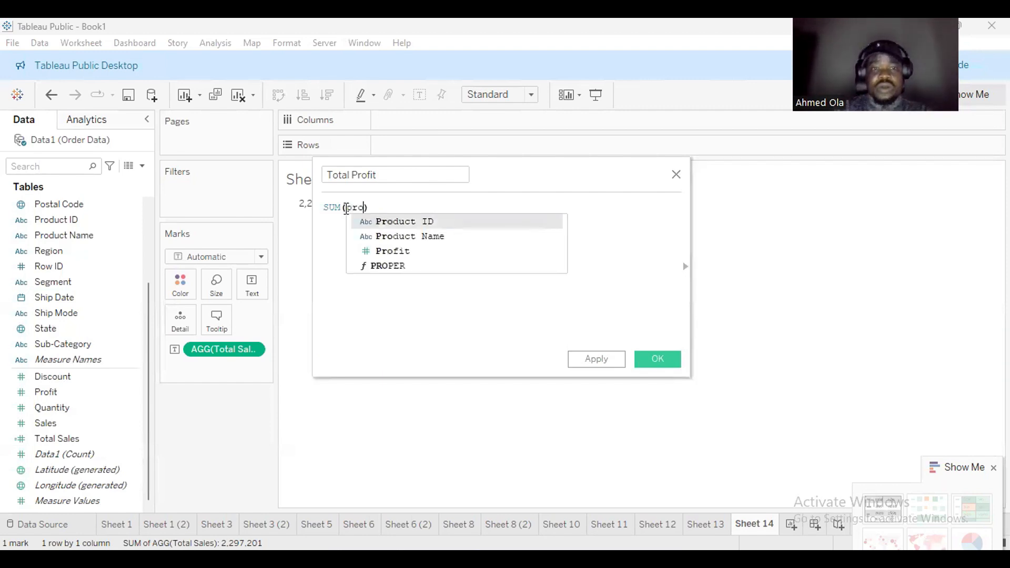
{"action": "left_click", "coordinate": [392, 251]}
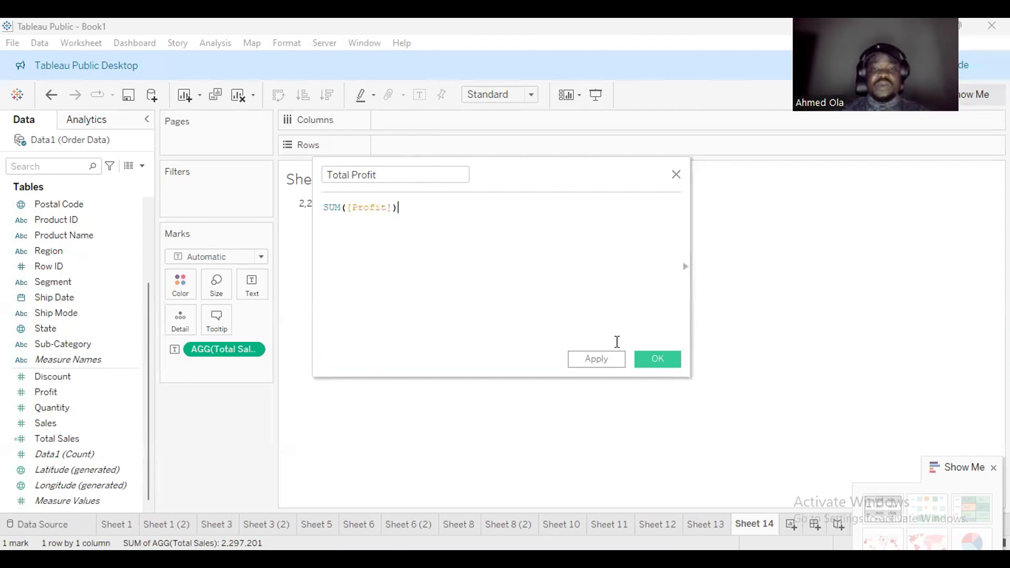
Save Total Profit and add it to the view, showing 286,397 beneath 2,297,201.
{"action": "left_click", "coordinate": [656, 360]}
{"action": "left_click_drag", "start_coordinate": [69, 440], "coordinate": [253, 293]}
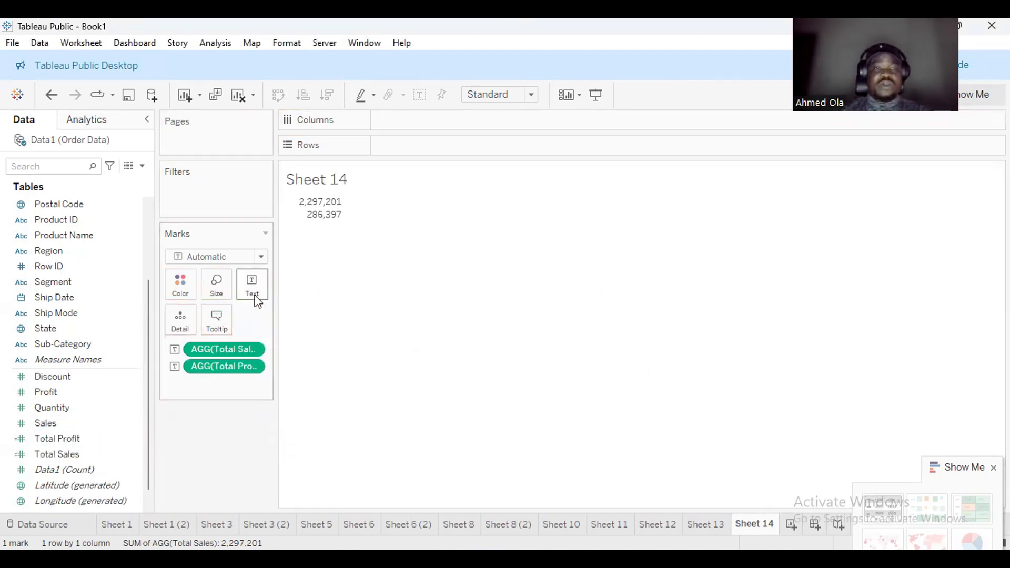
{"action": "mouse_move", "coordinate": [322, 204]}
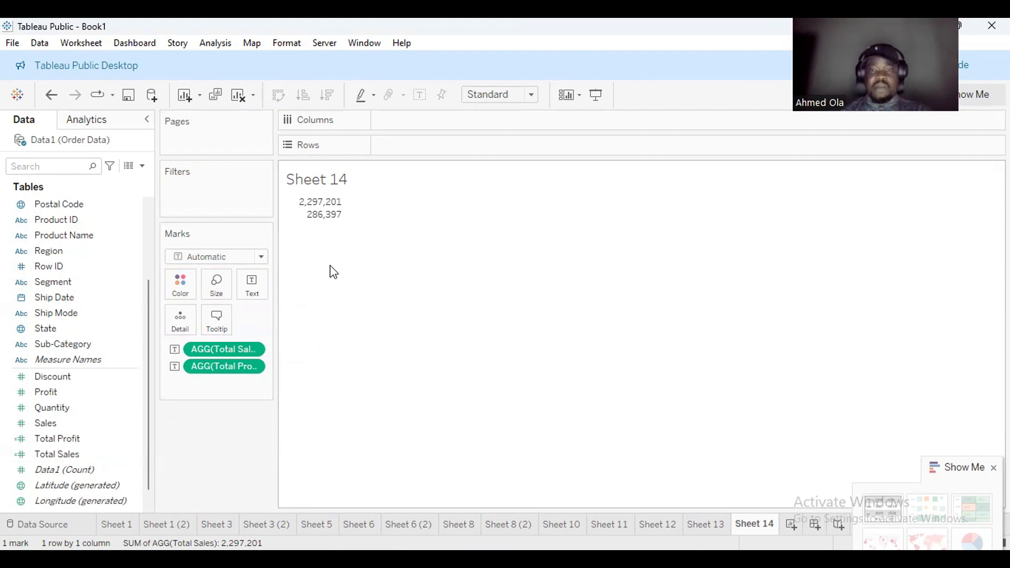
{"action": "left_click", "coordinate": [142, 166]}
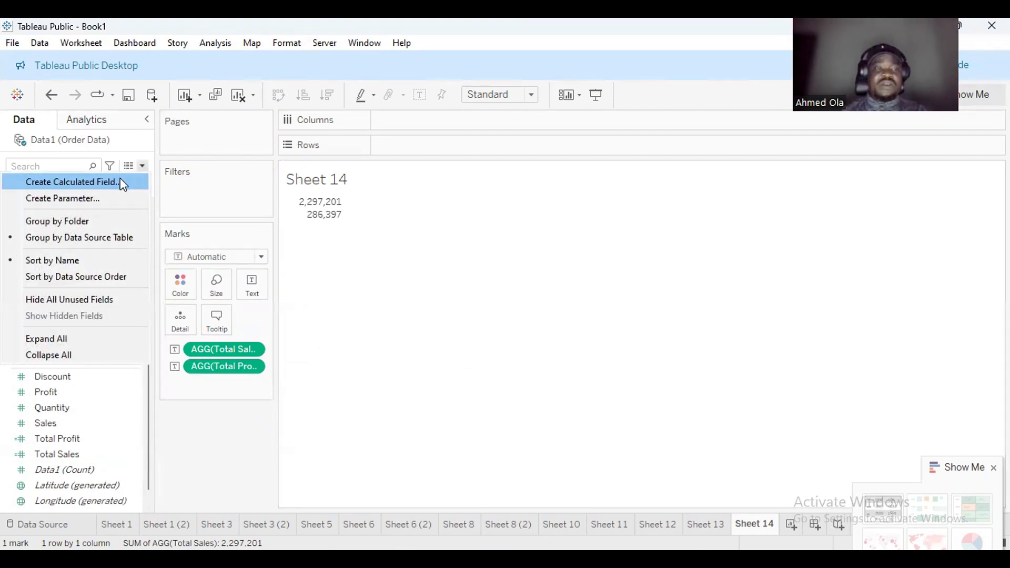
Name a new calculated field Total Orders, enter COUNTD([Order ID]) using autocomplete, and save it.
{"action": "left_click", "coordinate": [121, 180]}
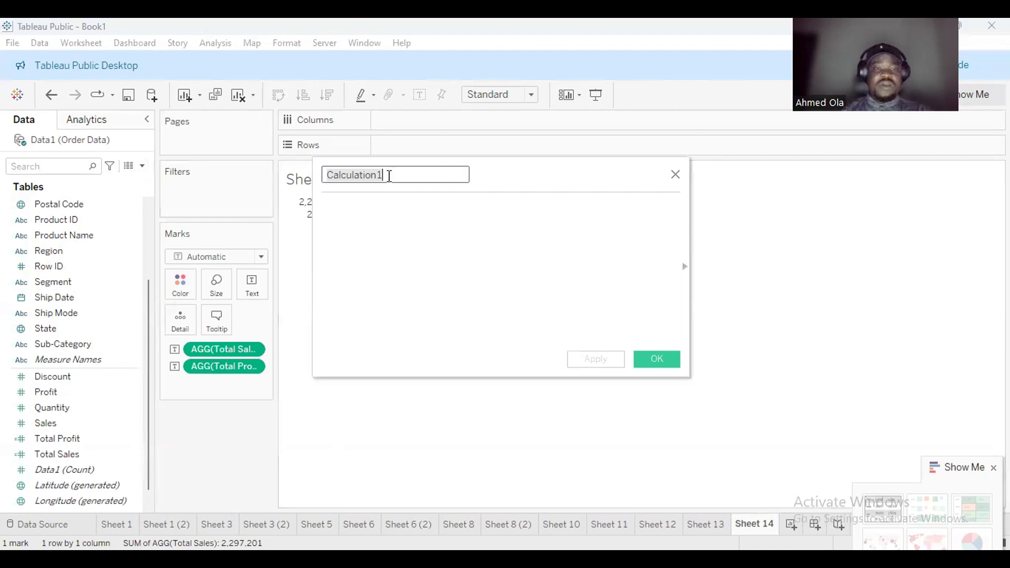
{"action": "type", "text": "T"}
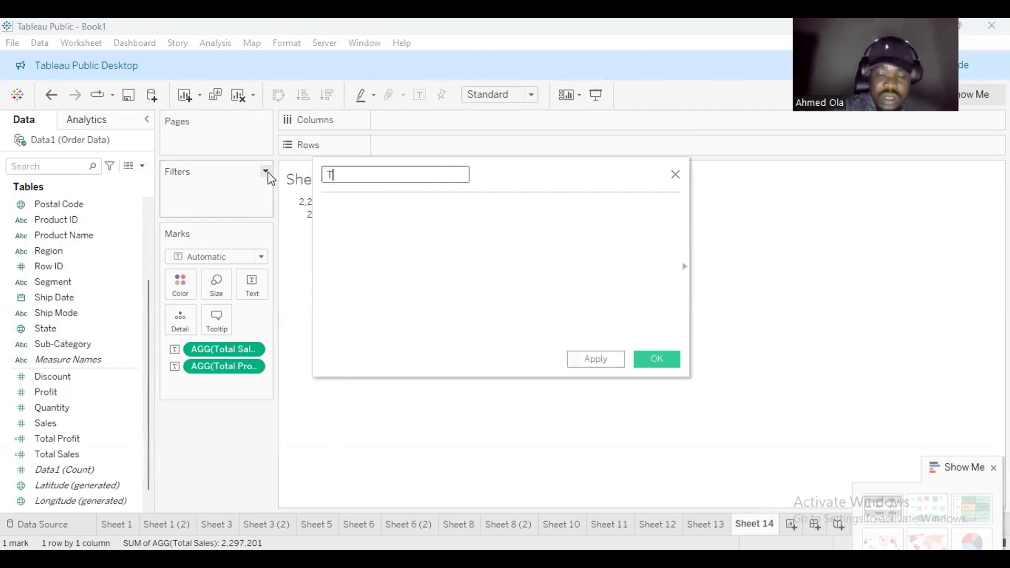
{"action": "type", "text": "otal O"}
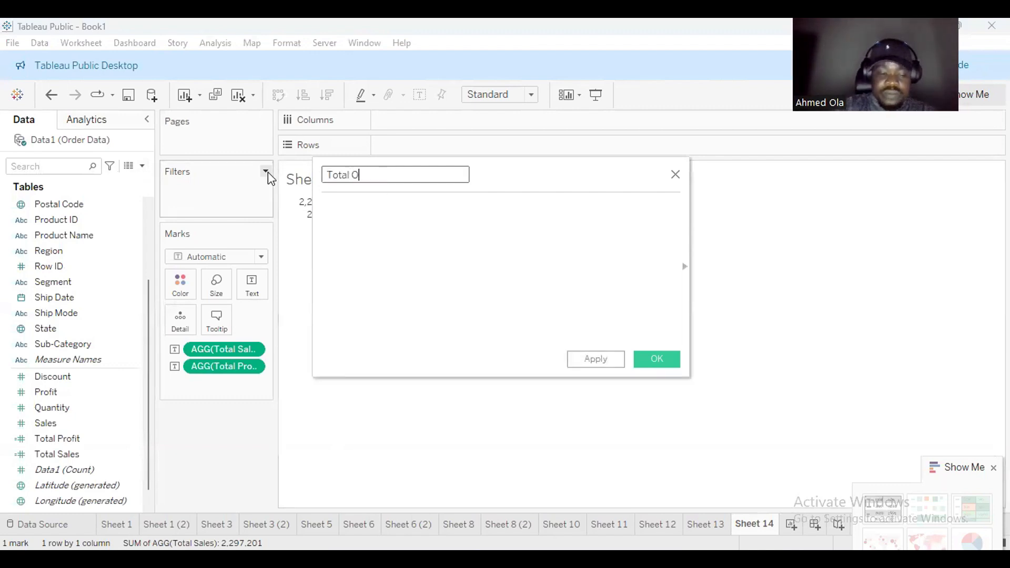
{"action": "type", "text": "rders"}
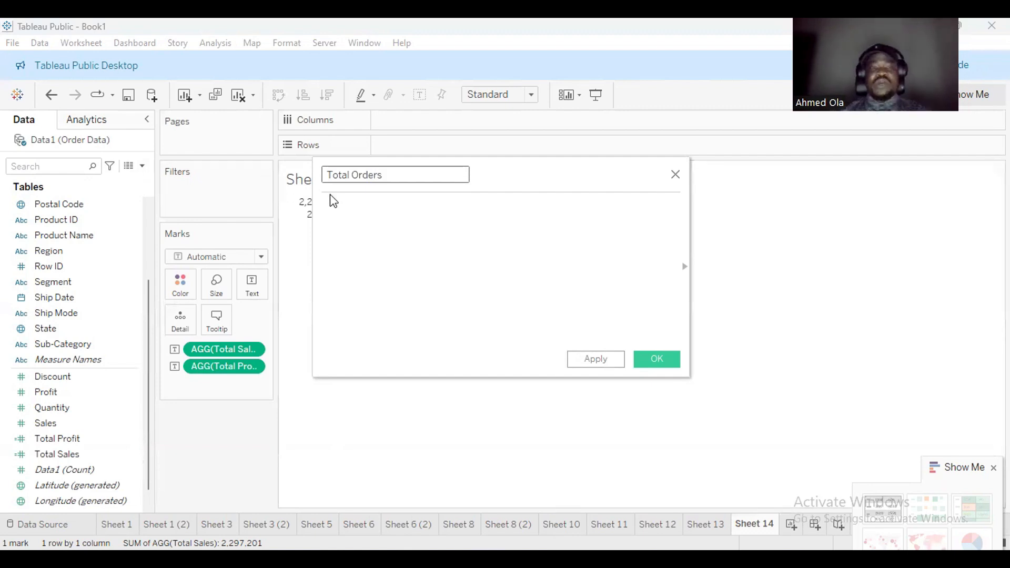
{"action": "left_click", "coordinate": [335, 213]}
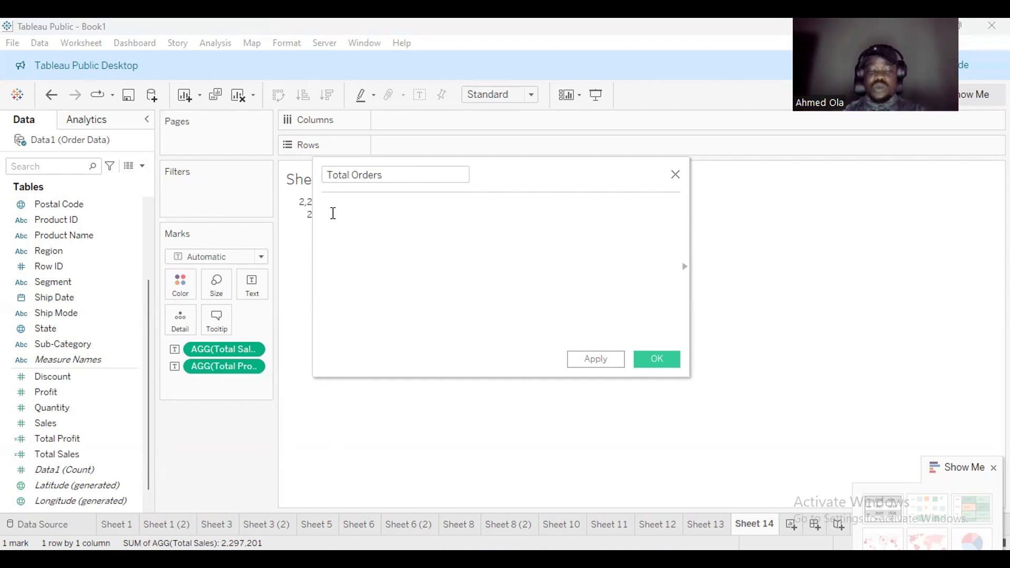
{"action": "type", "text": "dist"}
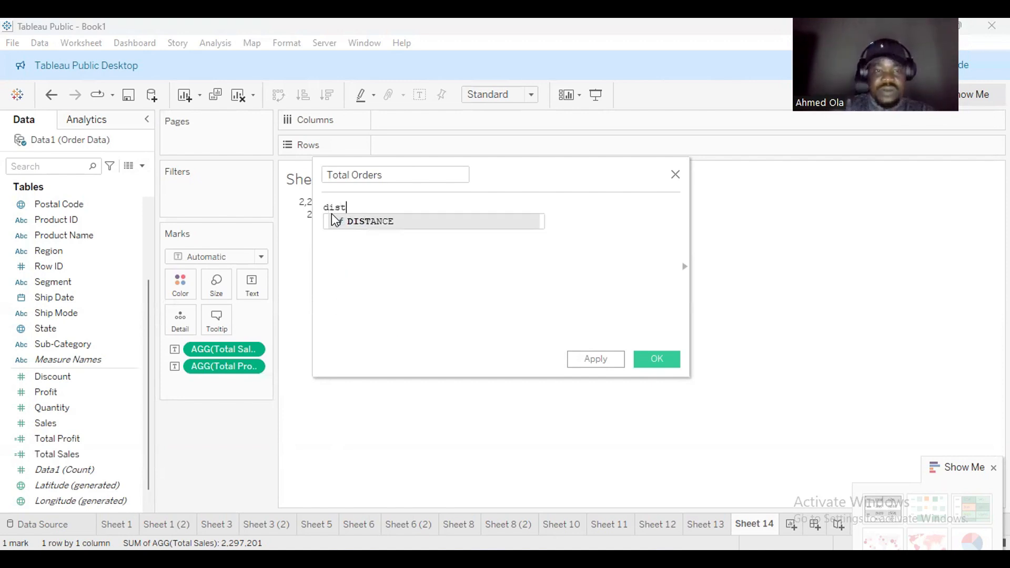
{"action": "key", "text": "BackSpace"}
{"action": "key", "text": "BackSpace"}
{"action": "key", "text": "BackSpace"}
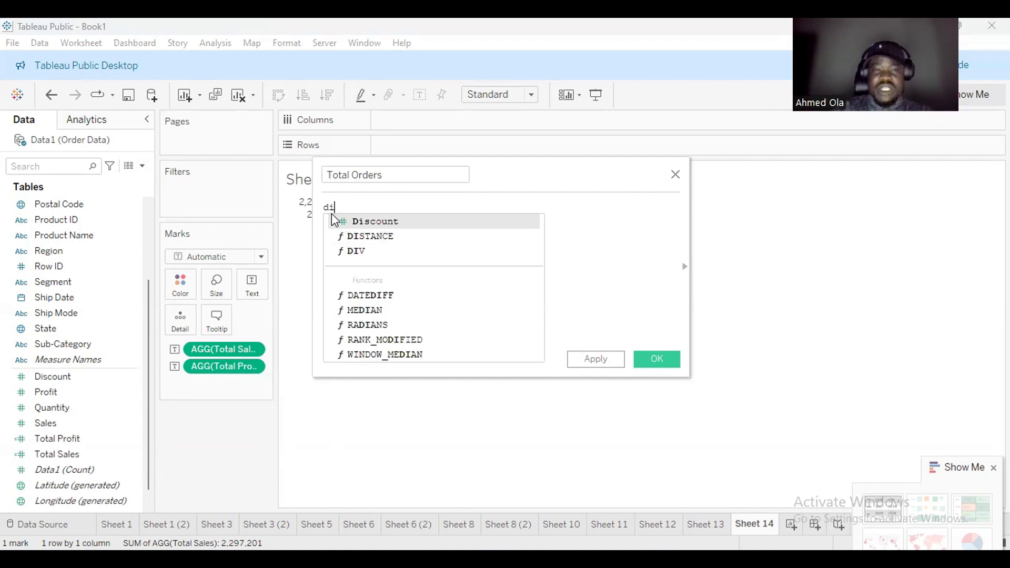
{"action": "key", "text": "BackSpace"}
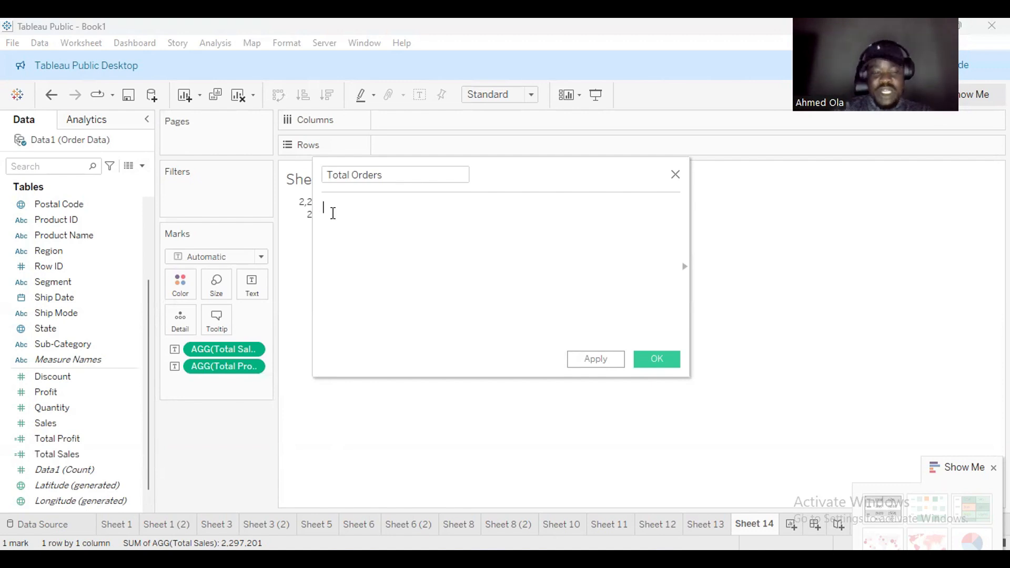
{"action": "type", "text": "count"}
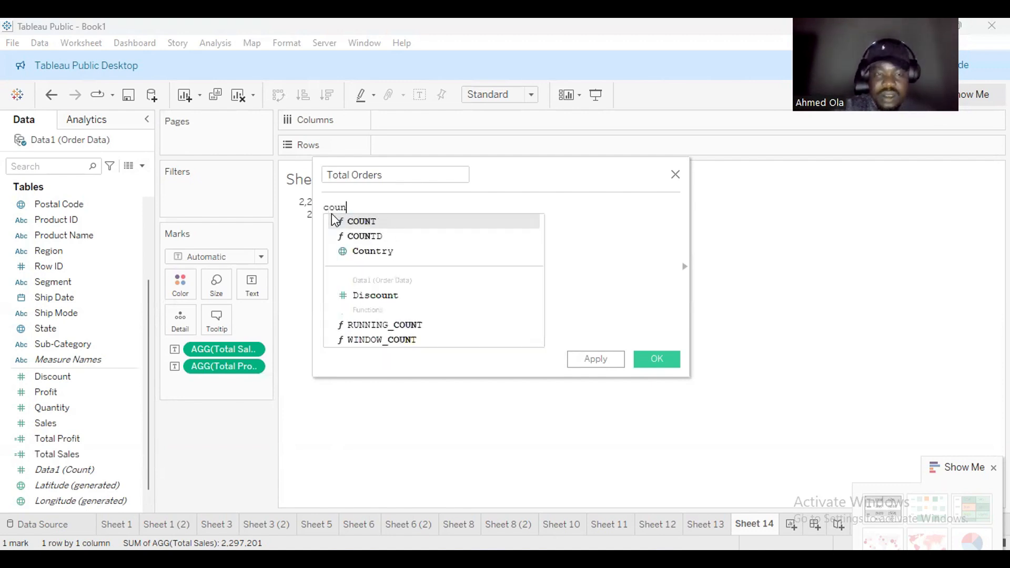
{"action": "double_click", "coordinate": [381, 236]}
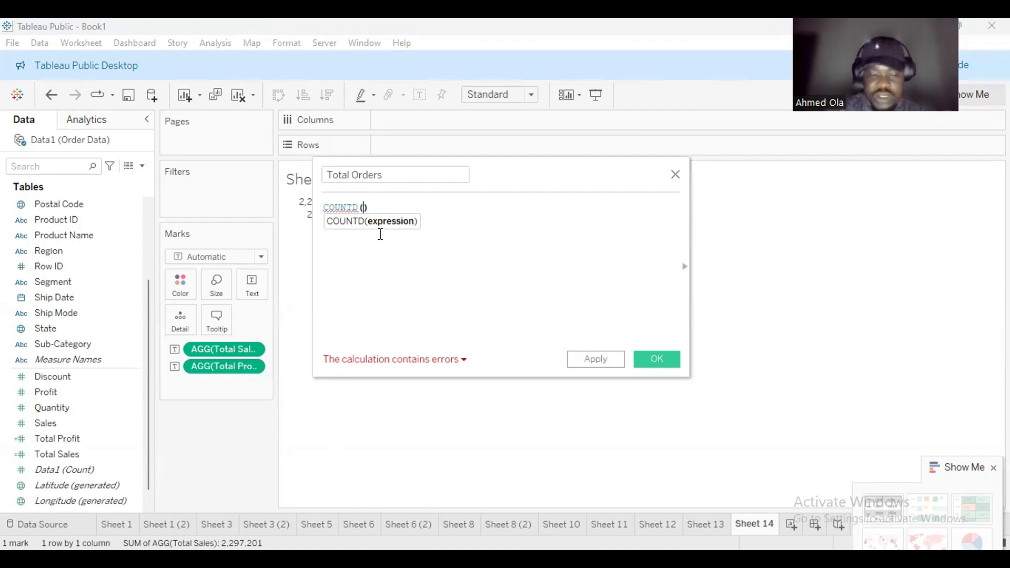
{"action": "type", "text": "order"}
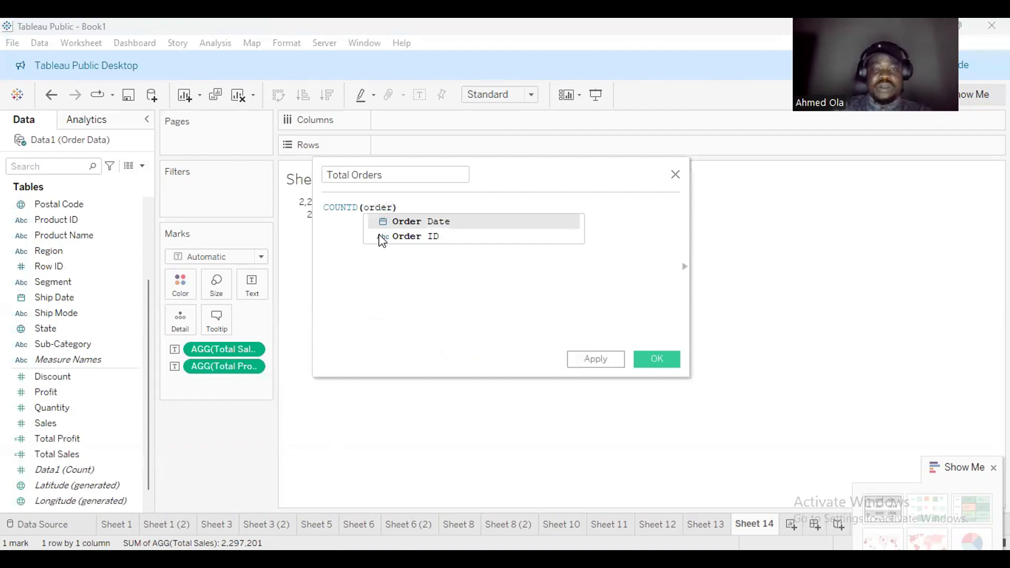
{"action": "double_click", "coordinate": [447, 241]}
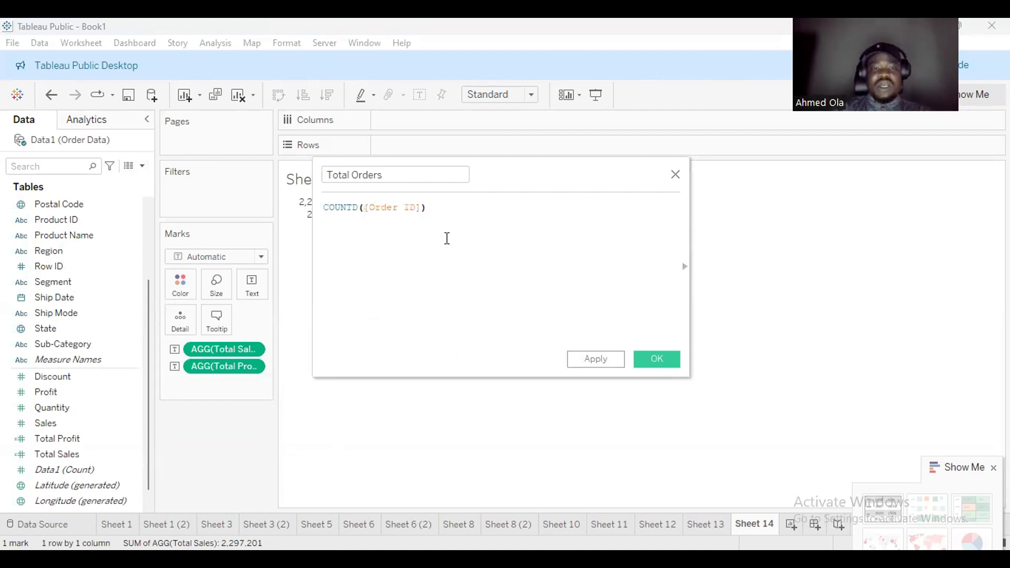
{"action": "left_click", "coordinate": [658, 360]}
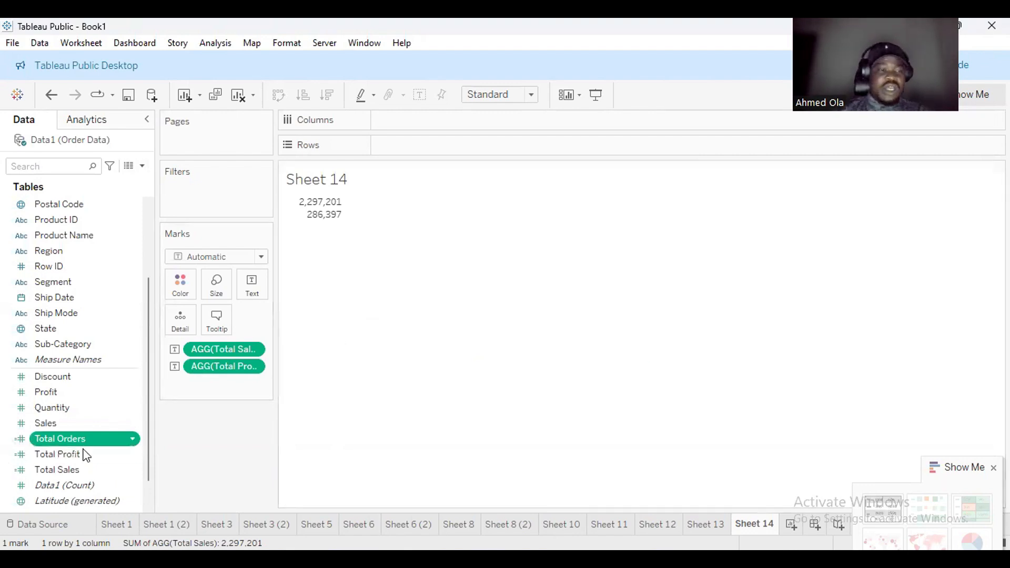
Add Total Orders to the Marks card as Text so 5,009 appears under profit.
{"action": "left_click_drag", "start_coordinate": [64, 445], "coordinate": [204, 379]}
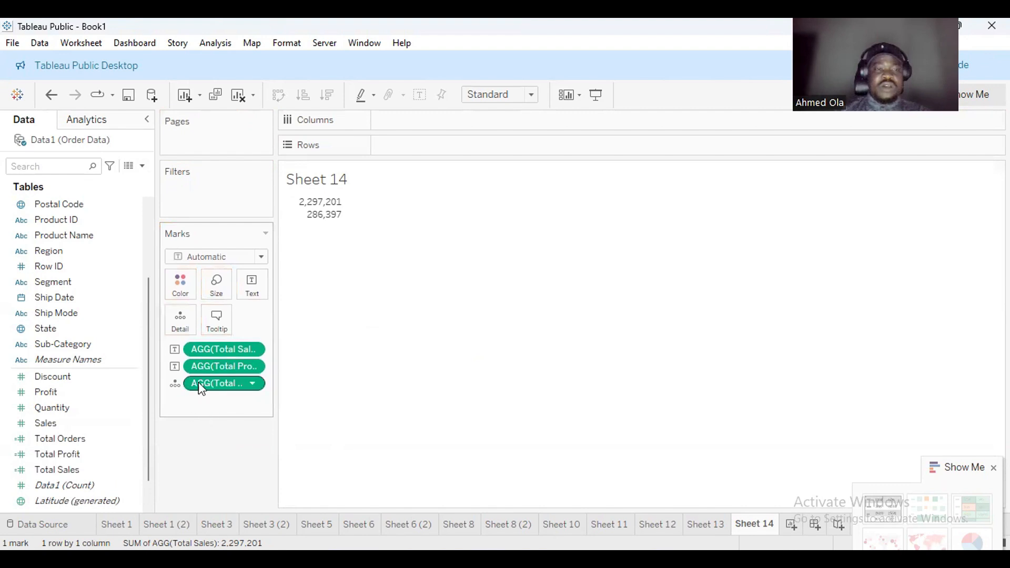
{"action": "left_click_drag", "start_coordinate": [209, 393], "coordinate": [252, 284]}
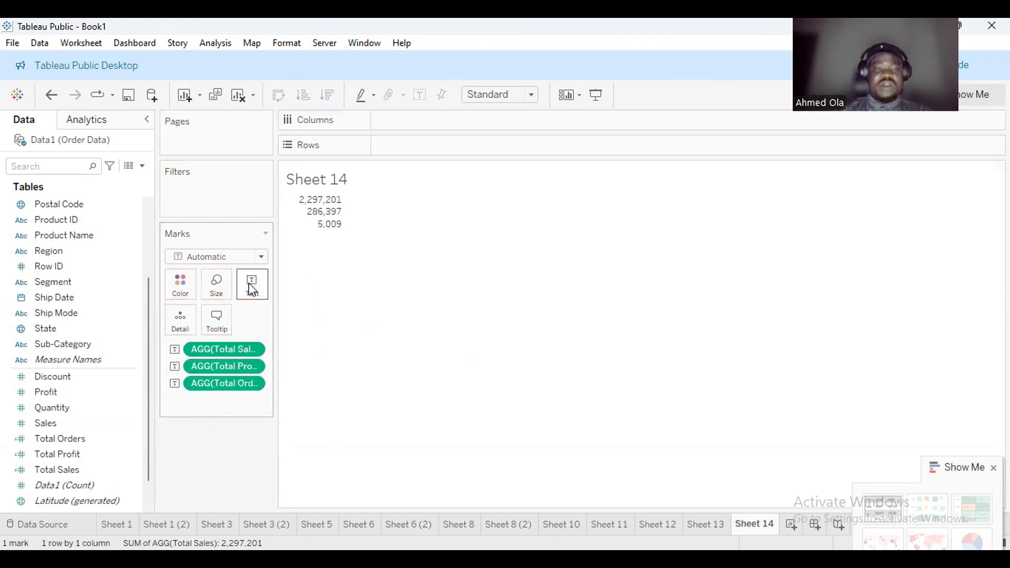
{"action": "mouse_move", "coordinate": [341, 240]}
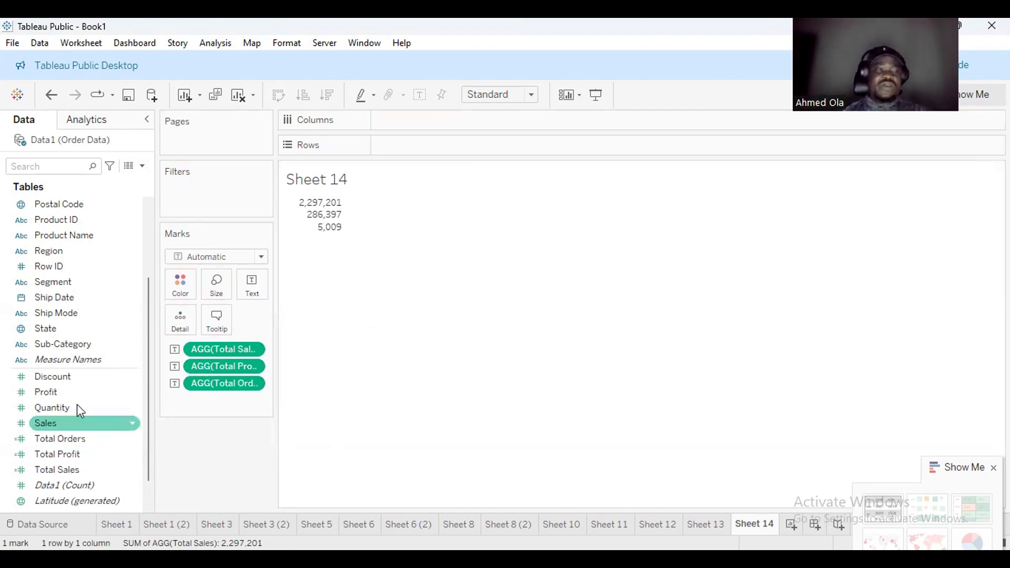
Start a new calculated field with a COUNTD function in its formula.
{"action": "left_click", "coordinate": [142, 166]}
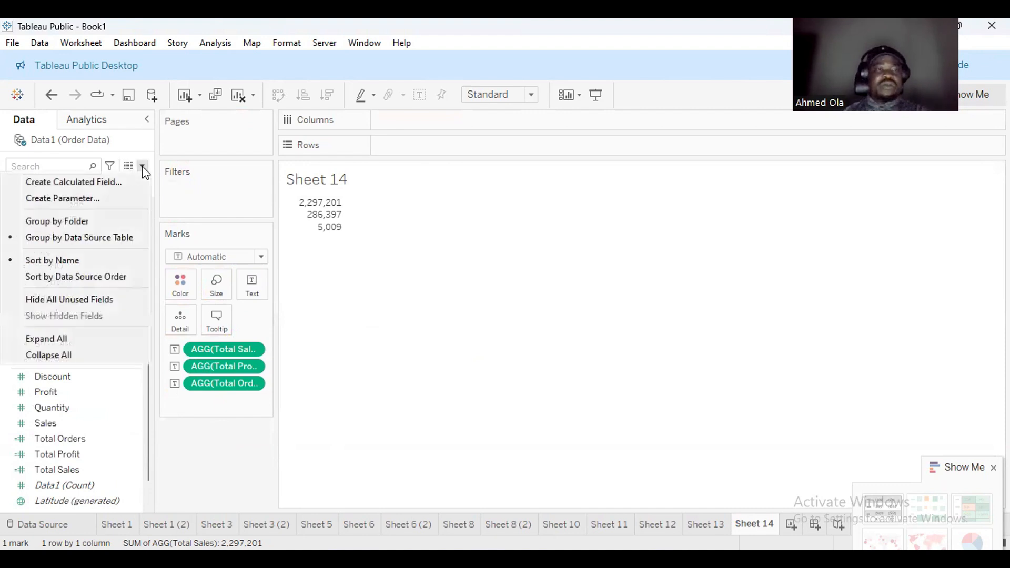
{"action": "left_click", "coordinate": [103, 181]}
{"action": "double_click", "coordinate": [393, 174]}
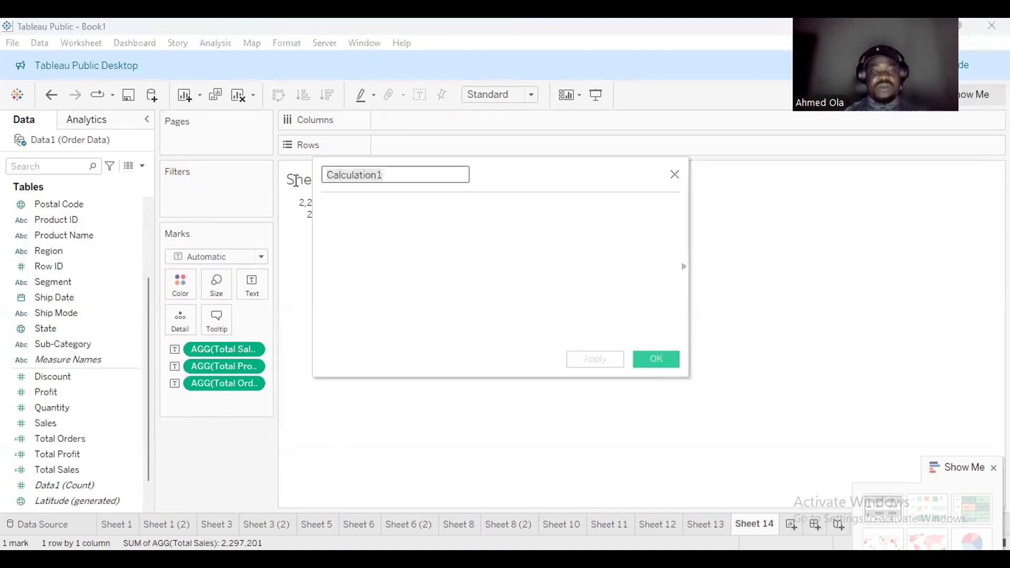
{"action": "type", "text": "Tot"}
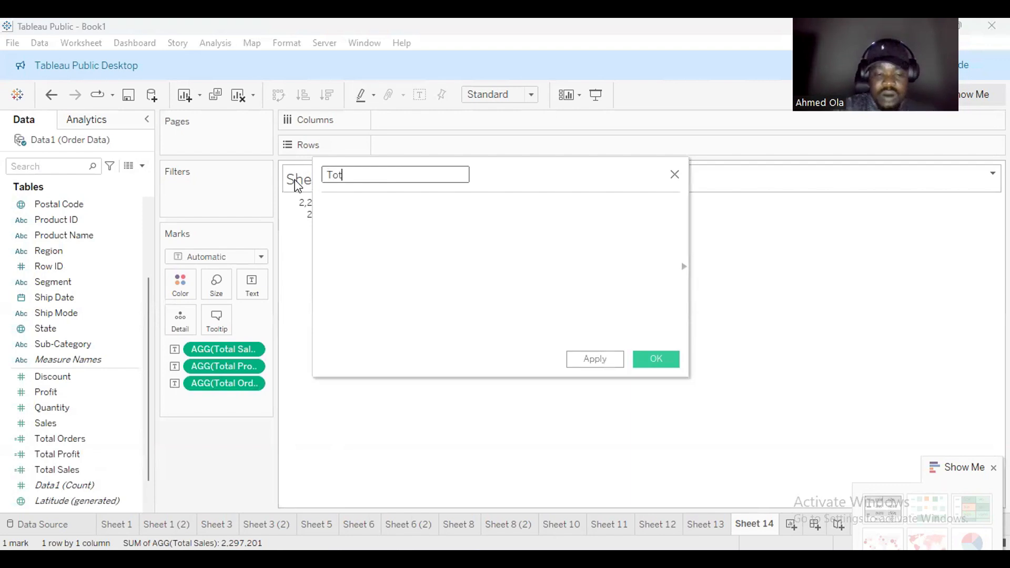
{"action": "type", "text": "al Orders"}
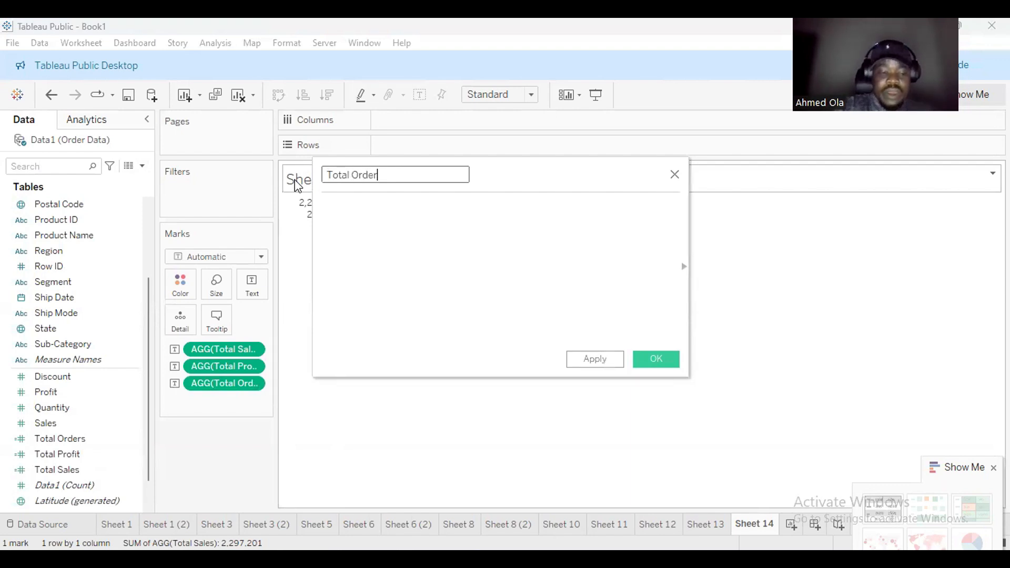
{"action": "left_click", "coordinate": [335, 209]}
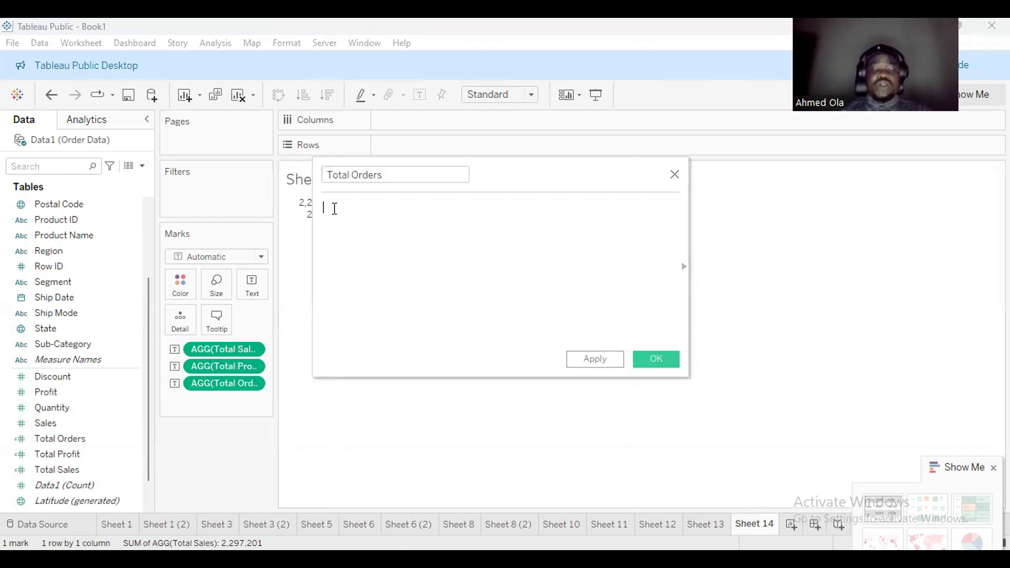
{"action": "type", "text": "count"}
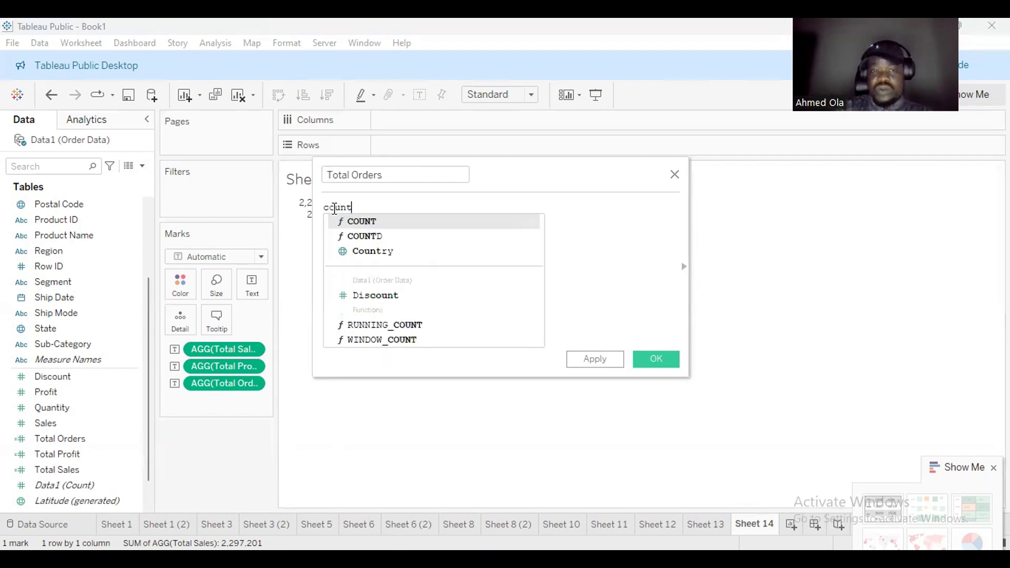
{"action": "double_click", "coordinate": [379, 235]}
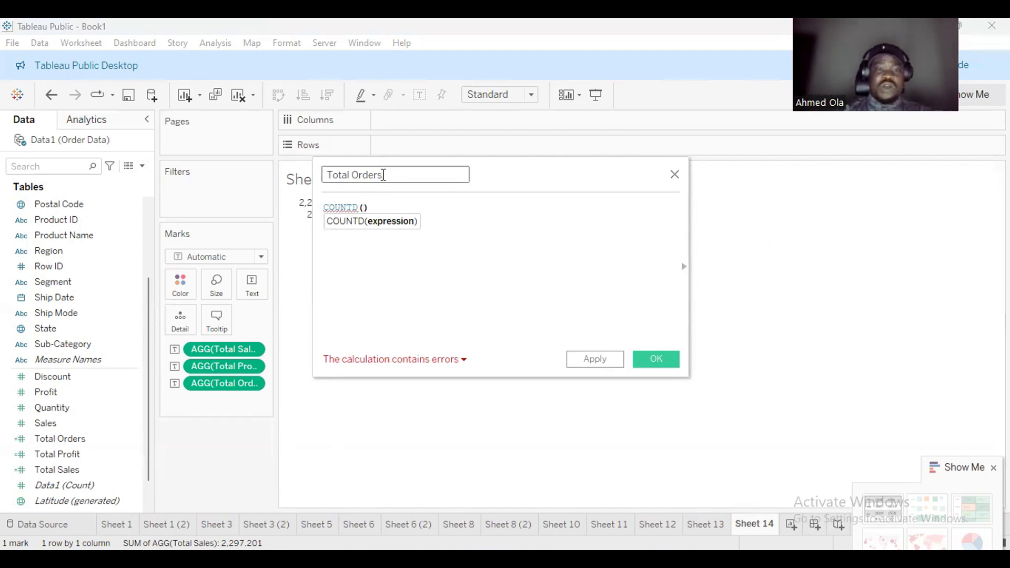
Rename the field Total Customers, complete COUNTD([Customer ID]), and save it.
{"action": "left_click_drag", "start_coordinate": [383, 175], "coordinate": [356, 174]}
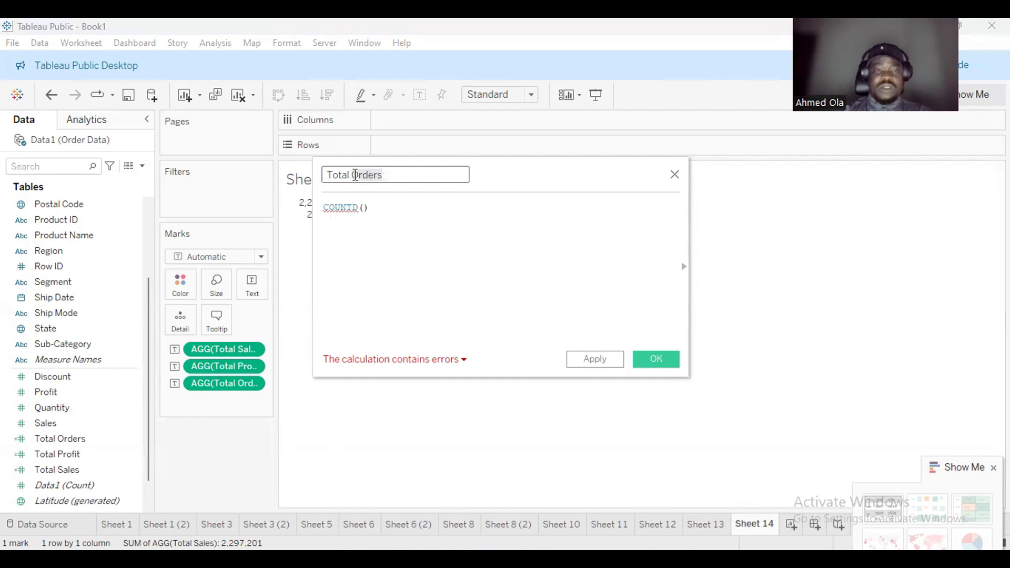
{"action": "key", "text": "BackSpace"}
{"action": "type", "text": "Cu"}
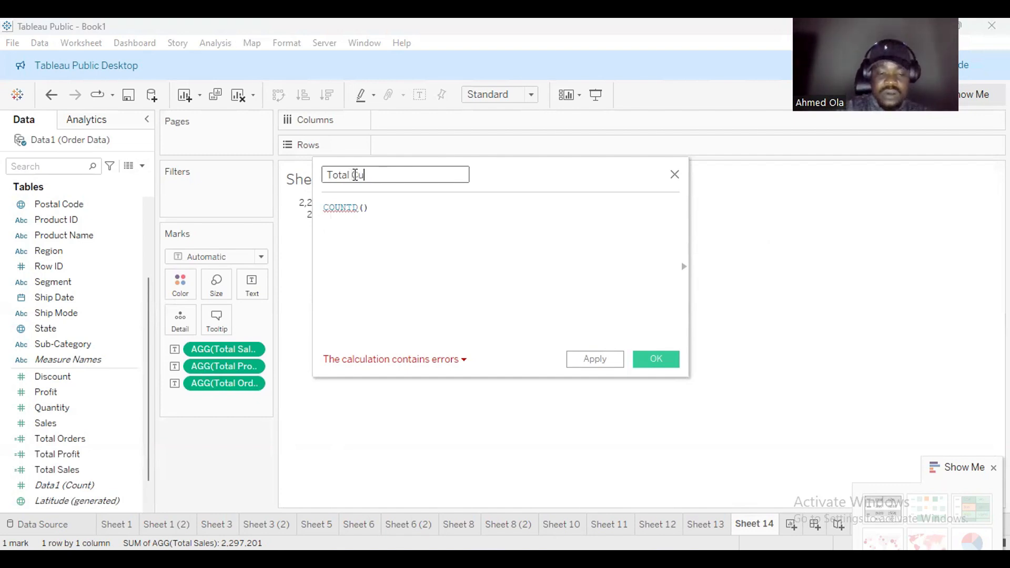
{"action": "type", "text": "stomers"}
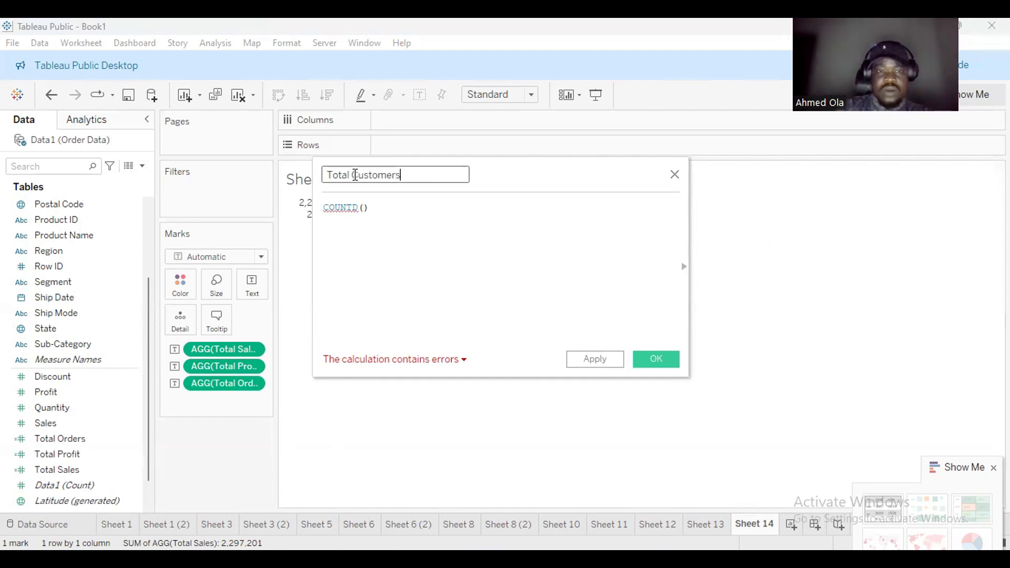
{"action": "left_click", "coordinate": [364, 207]}
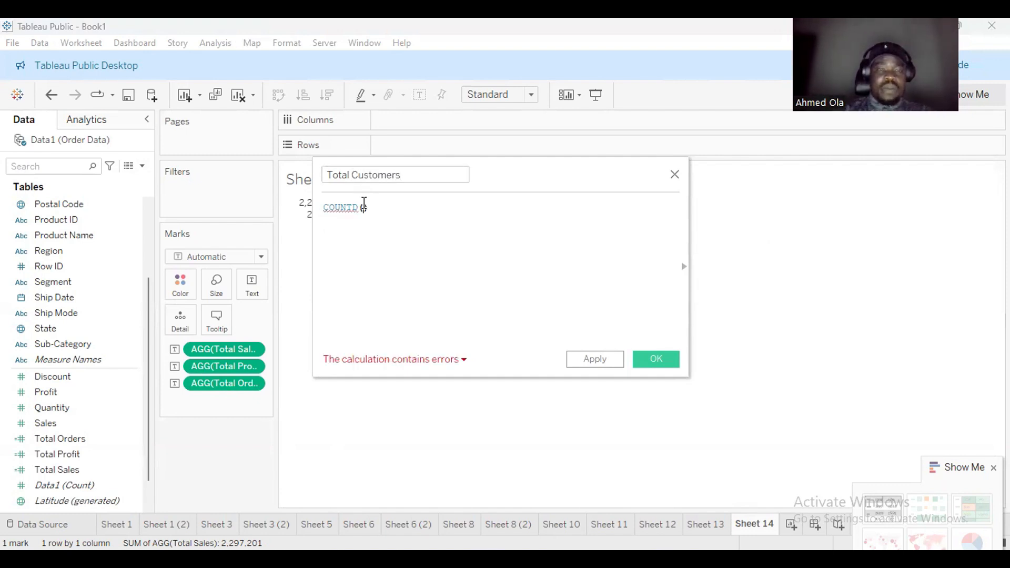
{"action": "type", "text": "cust"}
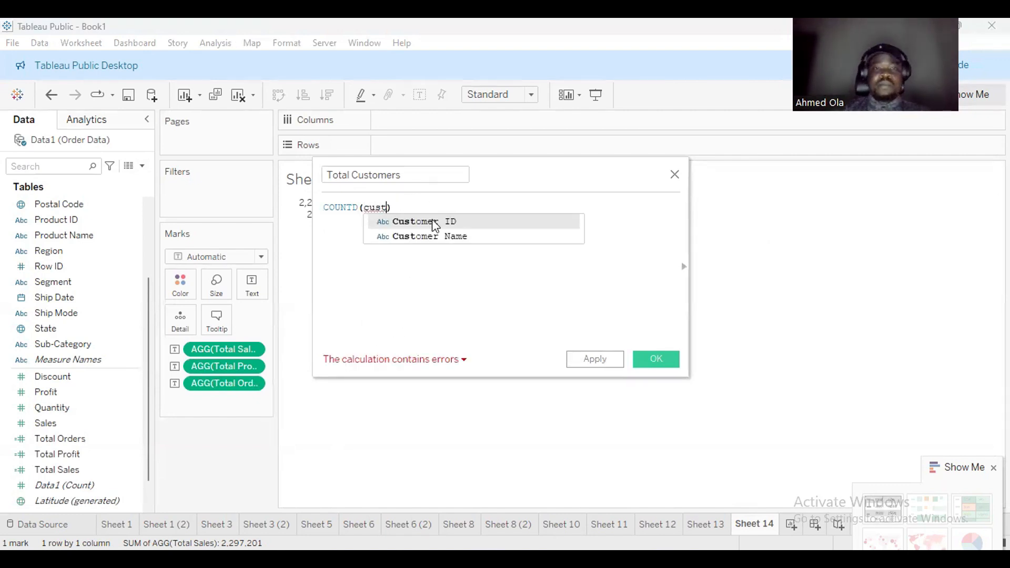
{"action": "left_click", "coordinate": [432, 221]}
{"action": "left_click", "coordinate": [656, 360]}
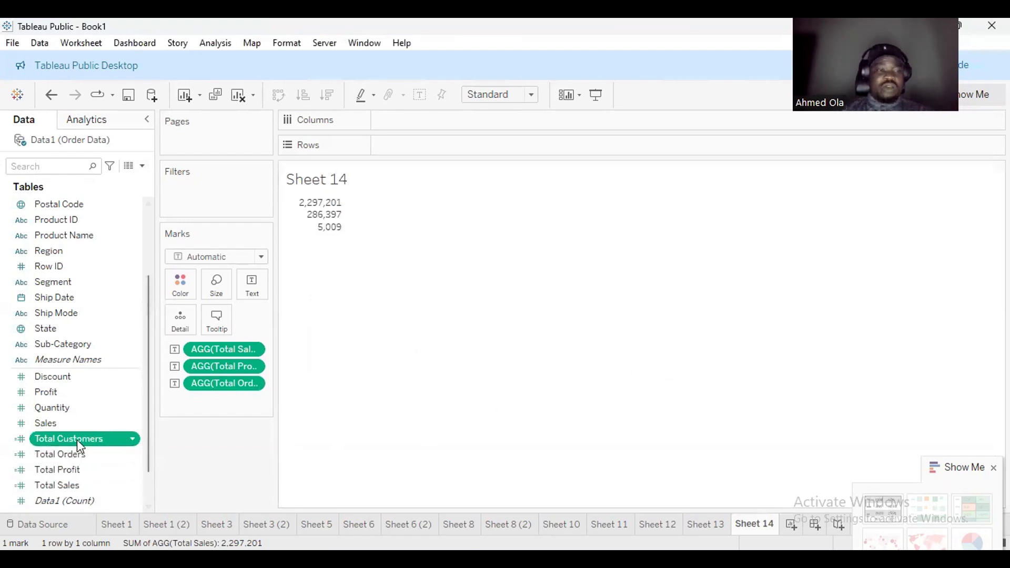
Drop Total Customers onto Text in the Marks card, showing 793 below total orders.
{"action": "left_click_drag", "start_coordinate": [148, 434], "coordinate": [147, 449]}
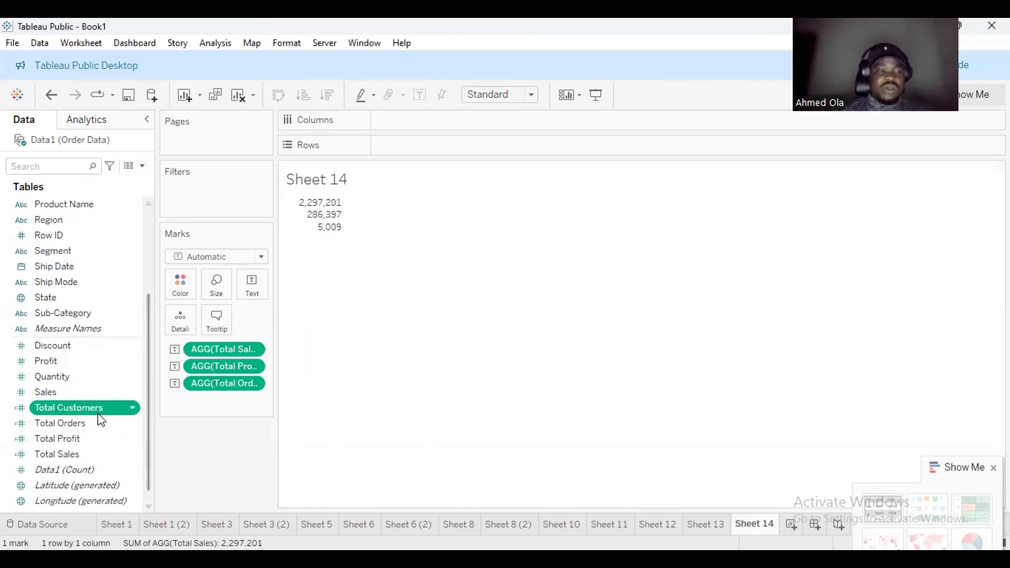
{"action": "left_click_drag", "start_coordinate": [97, 416], "coordinate": [253, 284]}
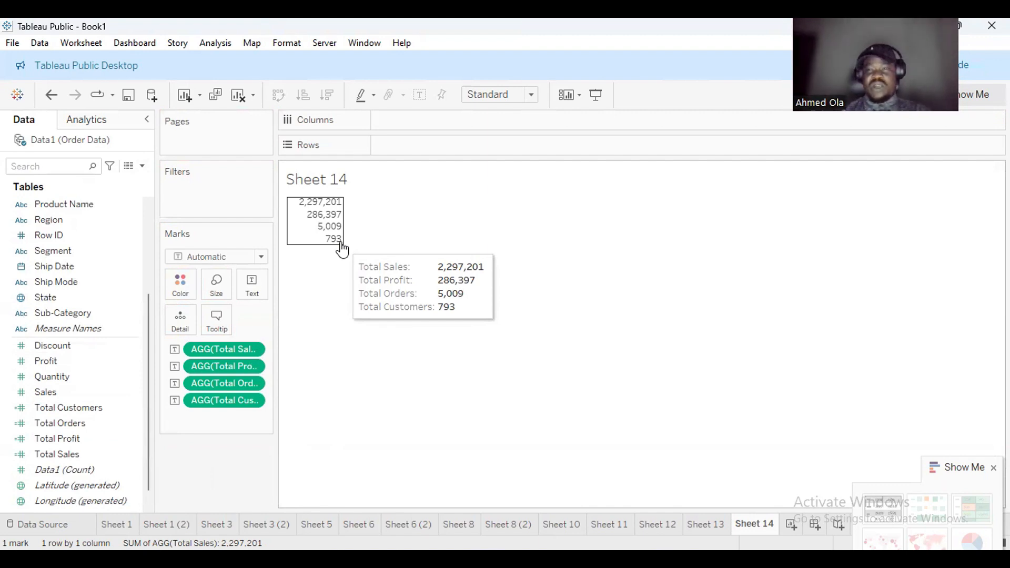
Start a new calculated field named Avg Order/Customer.
{"action": "left_click", "coordinate": [142, 166]}
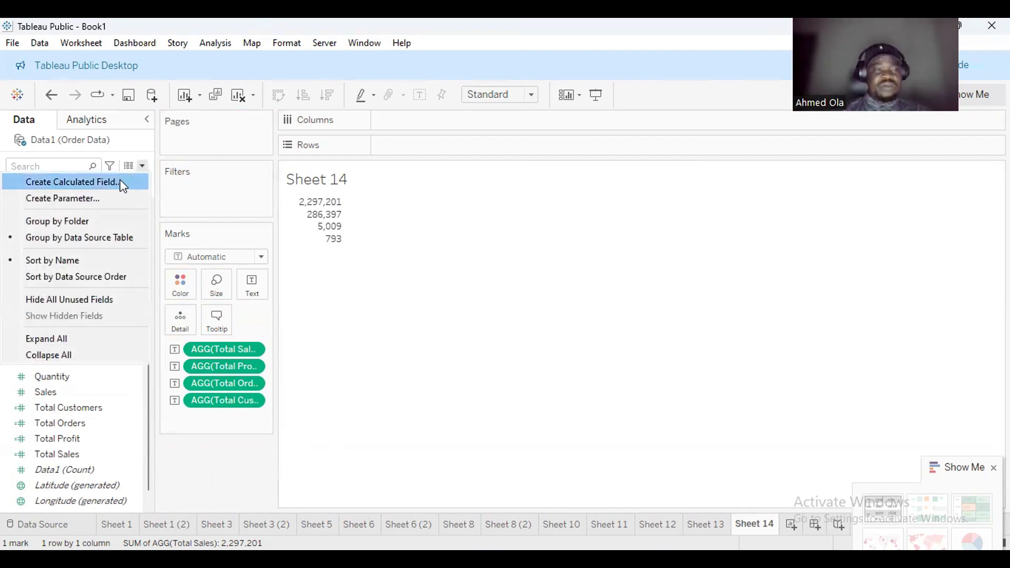
{"action": "left_click", "coordinate": [122, 183]}
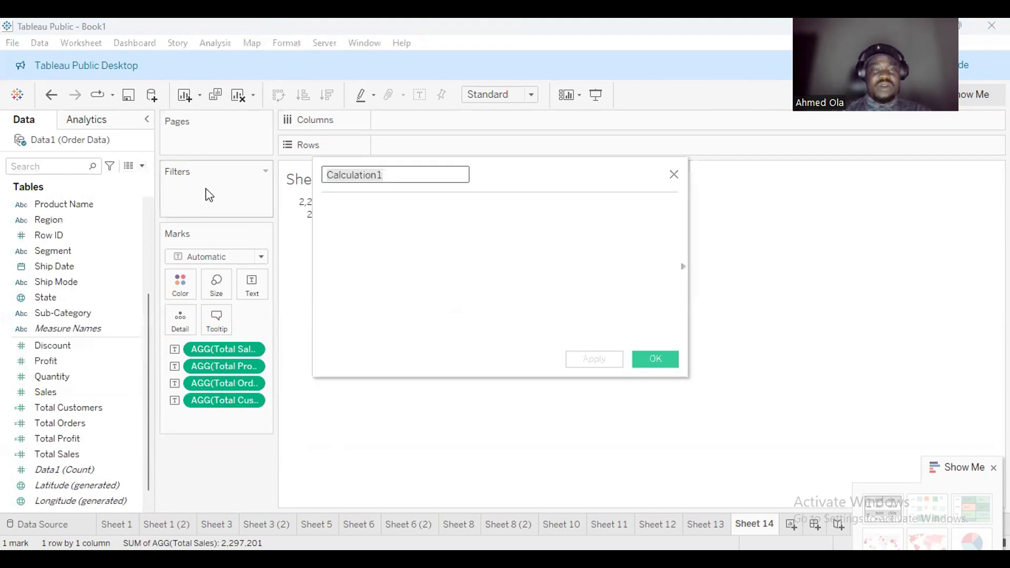
{"action": "type", "text": "Ab"}
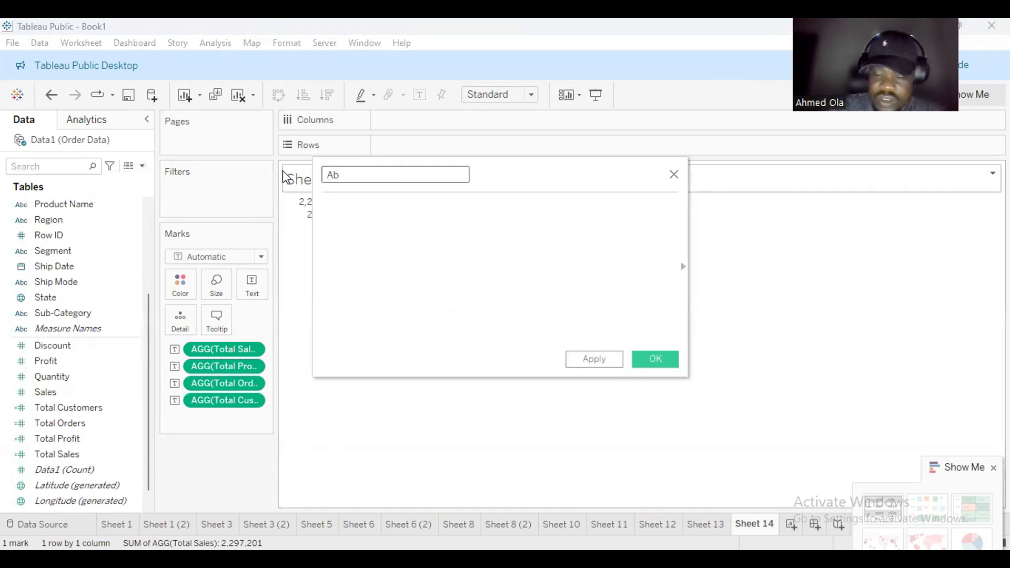
{"action": "key", "text": "BackSpace"}
{"action": "type", "text": "v"}
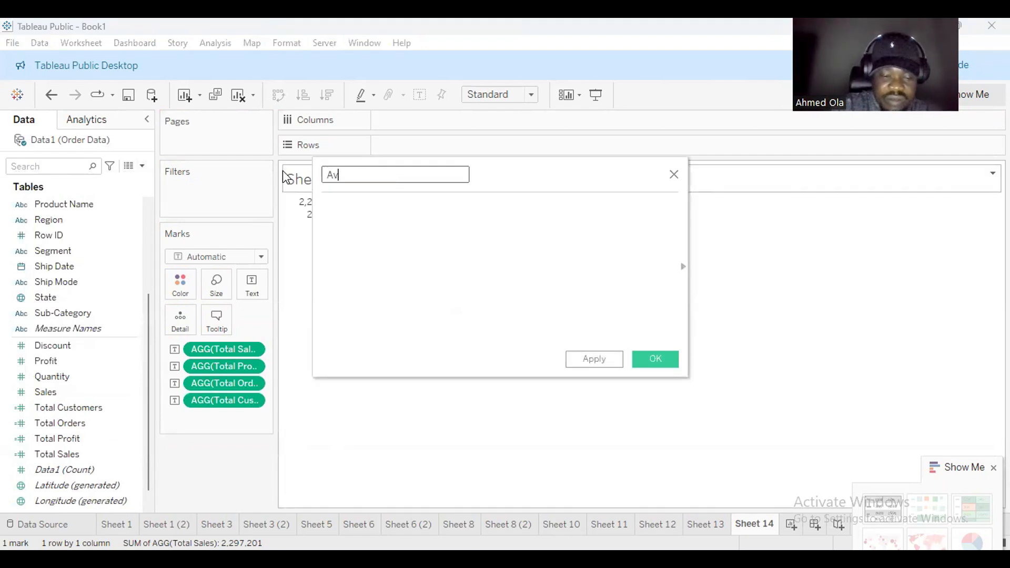
{"action": "type", "text": "g Ord"}
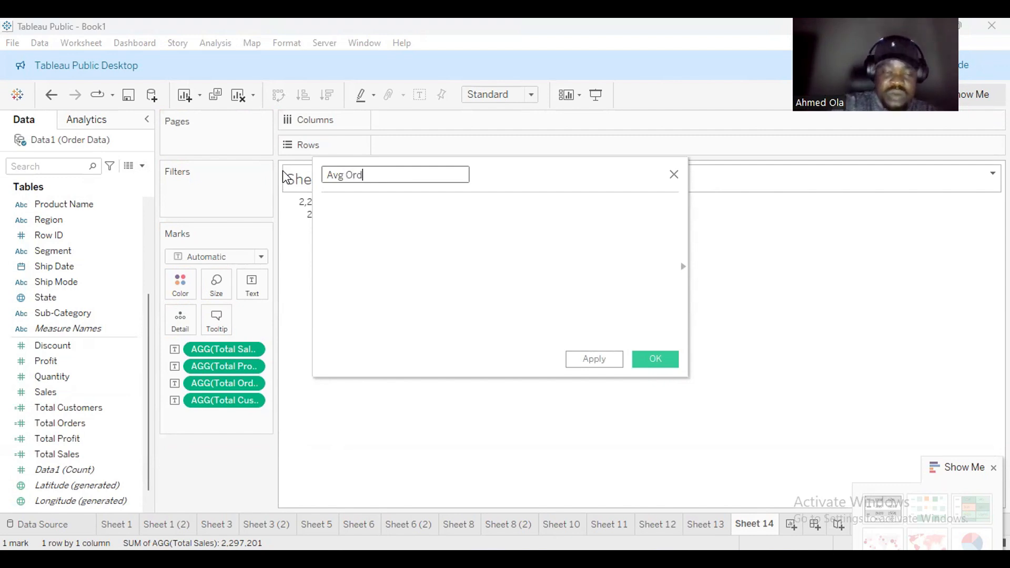
{"action": "type", "text": "er/"}
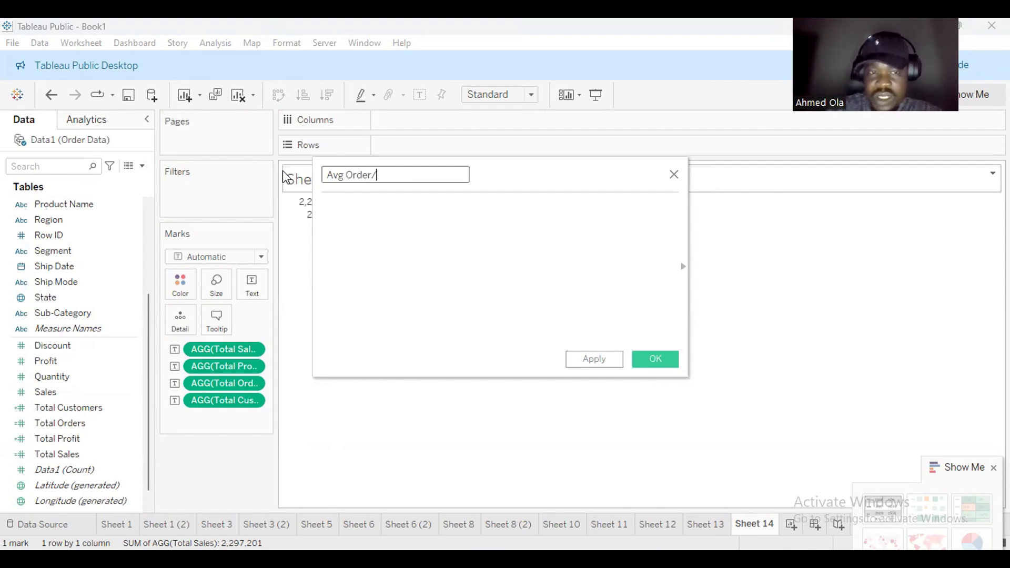
{"action": "type", "text": "Cusr"}
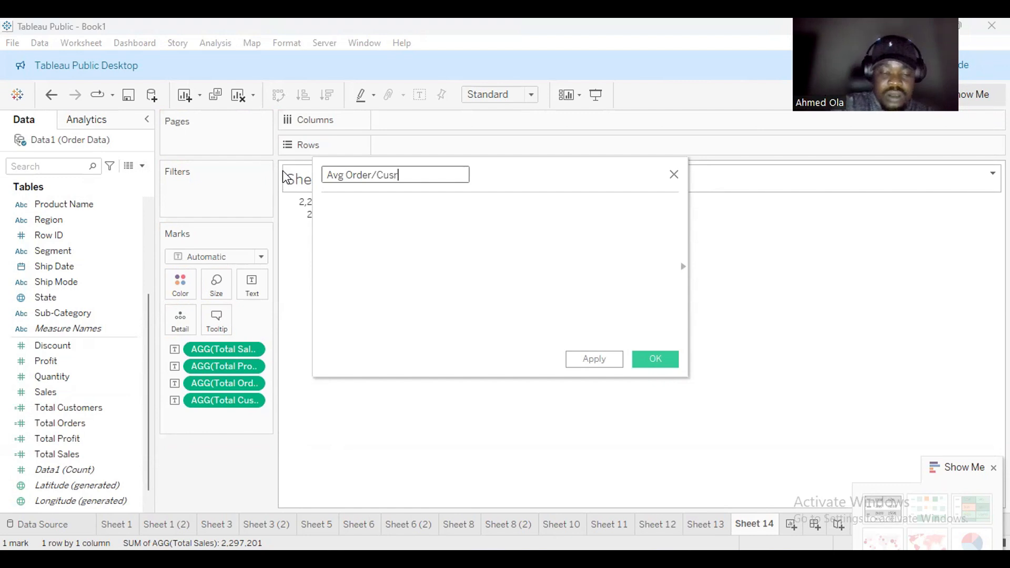
{"action": "key", "text": "BackSpace"}
{"action": "type", "text": "tomer"}
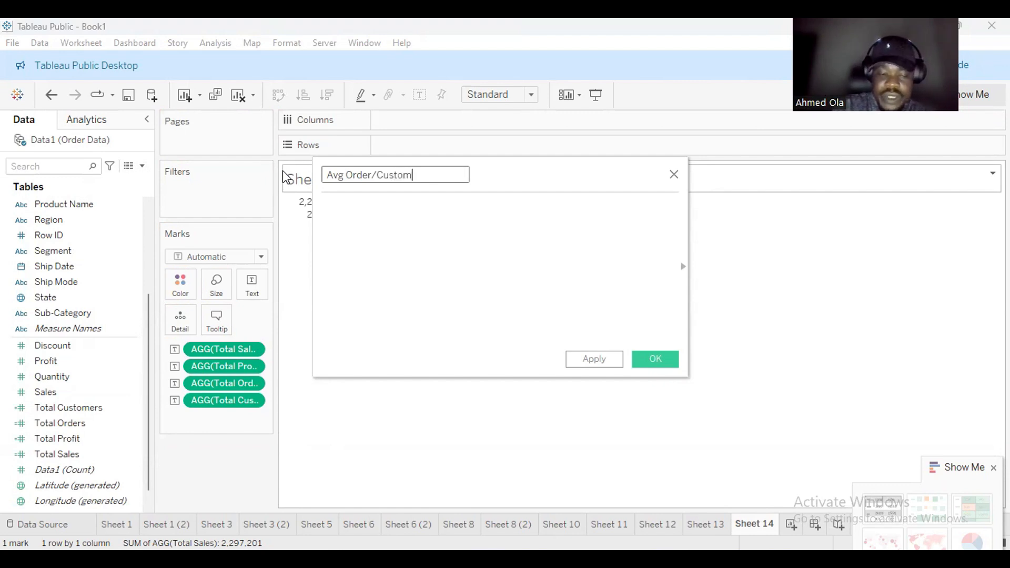
Enter [Total Orders]/[Total Customers], save it, and show 6.317 as text on Sheet 14.
{"action": "left_click", "coordinate": [337, 206]}
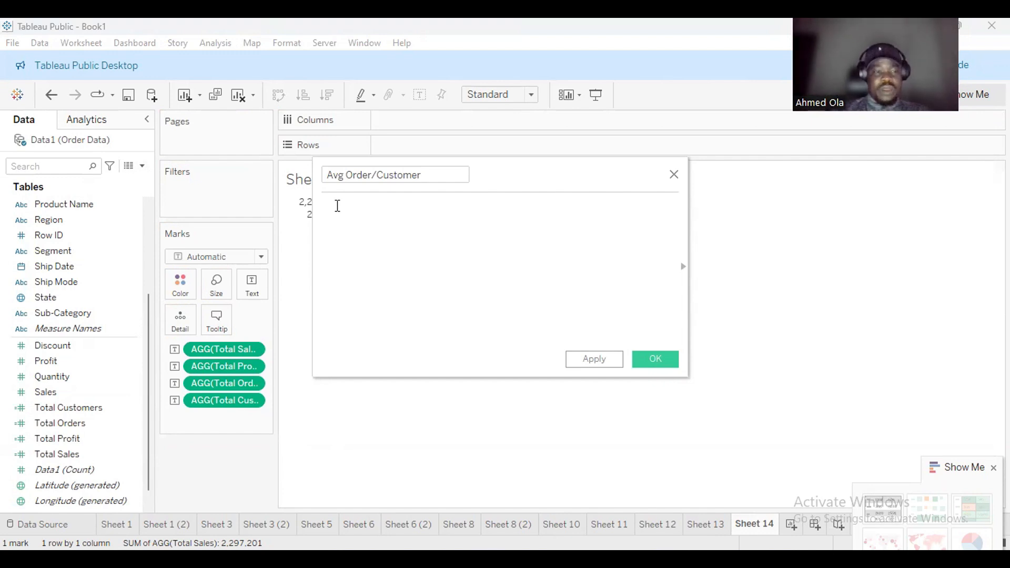
{"action": "type", "text": "tota"}
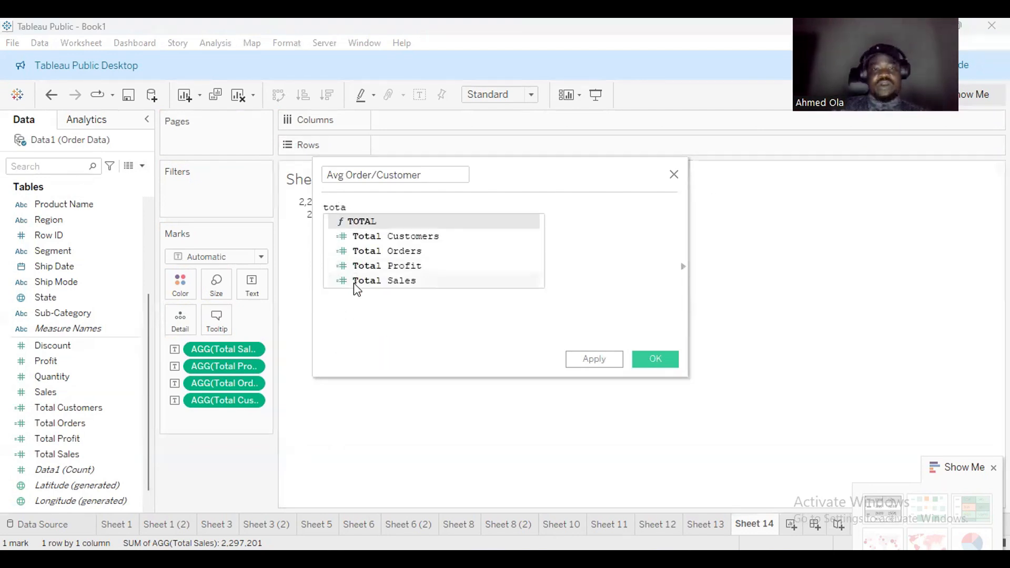
{"action": "left_click", "coordinate": [413, 251]}
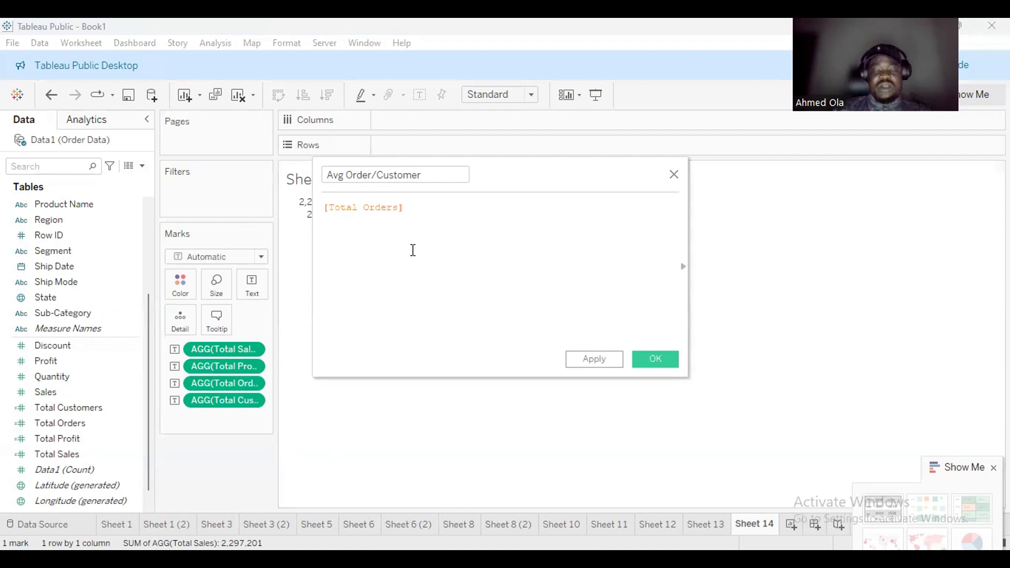
{"action": "type", "text": "/"}
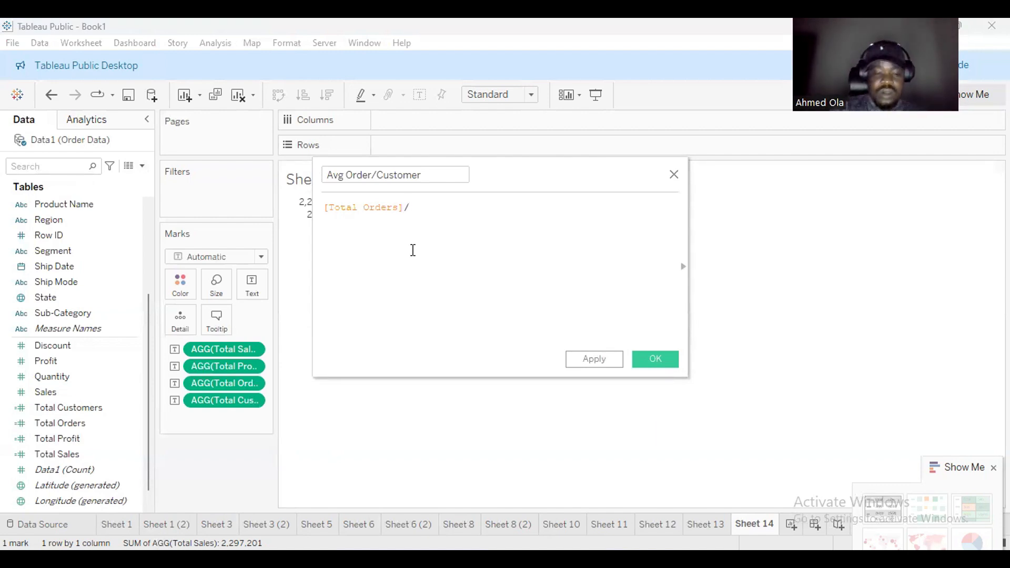
{"action": "type", "text": "cust"}
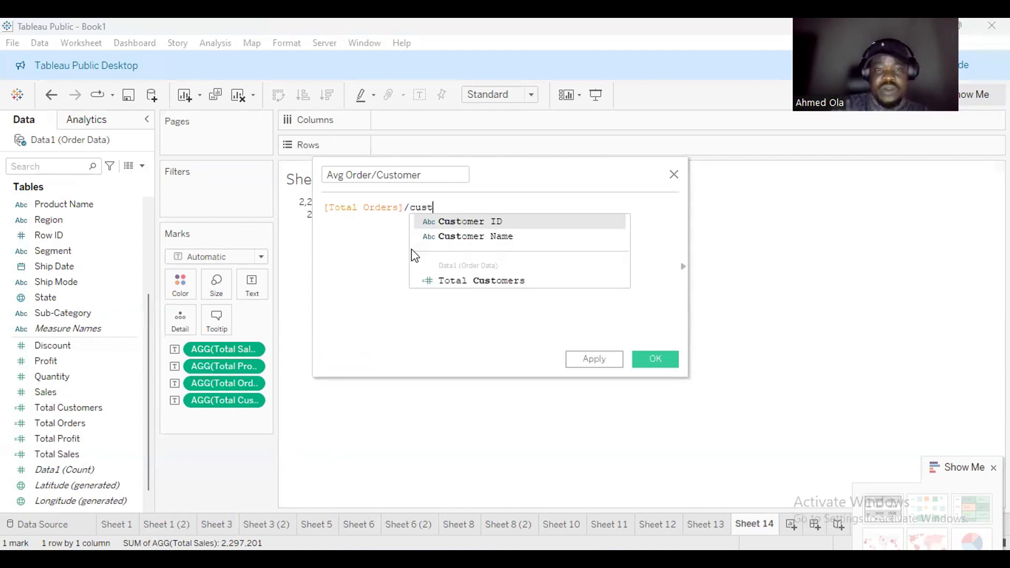
{"action": "left_click", "coordinate": [500, 283]}
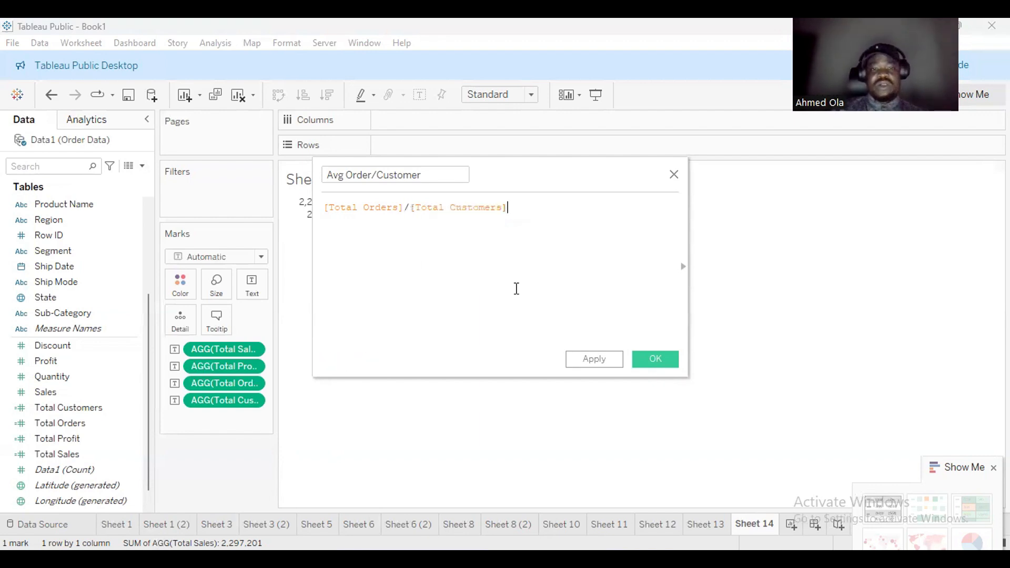
{"action": "left_click", "coordinate": [650, 366]}
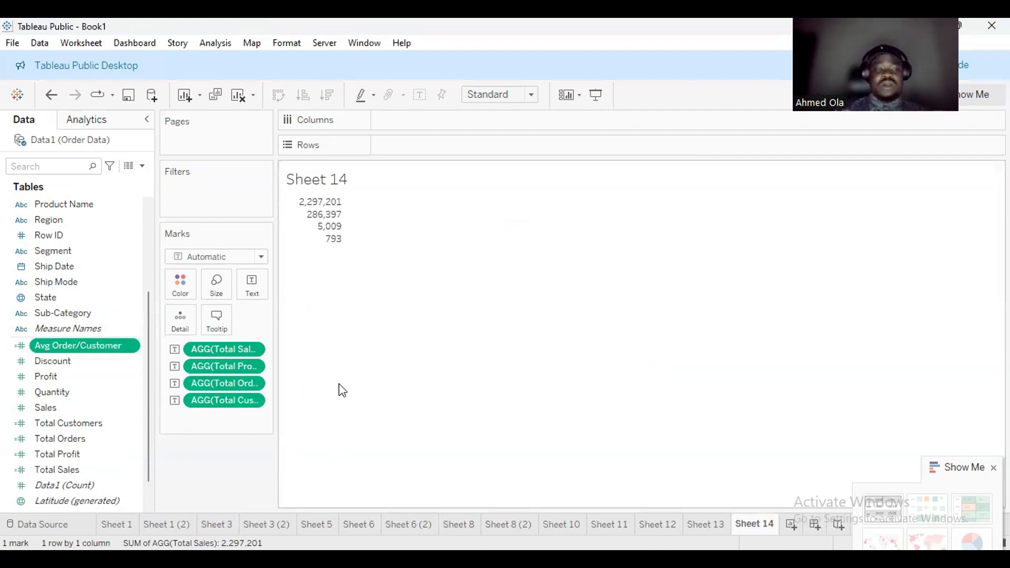
{"action": "left_click_drag", "start_coordinate": [79, 345], "coordinate": [251, 301]}
{"action": "mouse_move", "coordinate": [328, 262]}
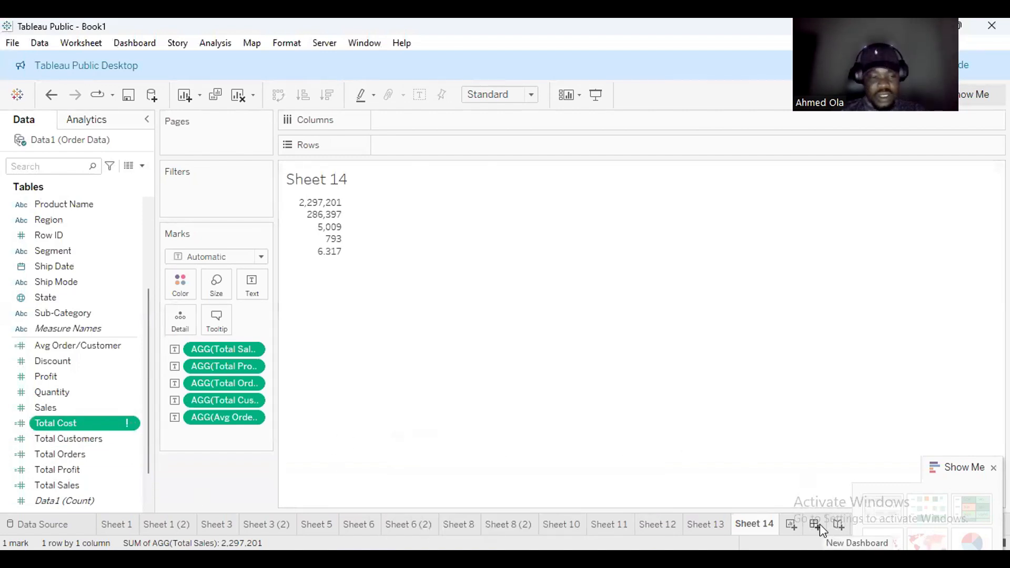
{"action": "mouse_move", "coordinate": [809, 518]}
{"action": "left_mouse_down"}
{"action": "mouse_move", "coordinate": [820, 534]}
{"action": "mouse_move", "coordinate": [793, 539]}
{"action": "mouse_move", "coordinate": [805, 548]}
{"action": "left_mouse_up"}
{"action": "key", "text": "Escape"}
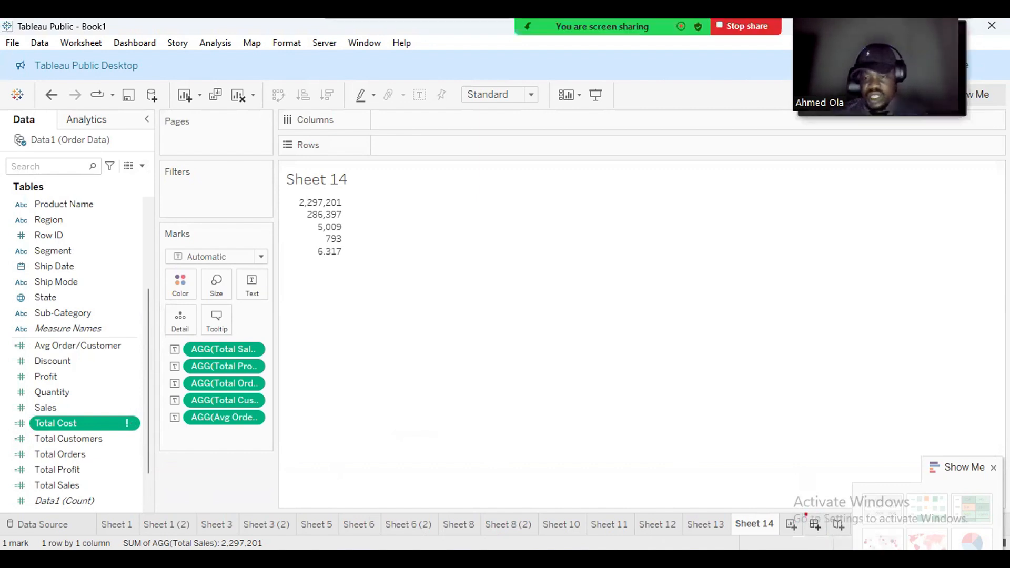
{"action": "left_click_drag", "start_coordinate": [804, 513], "coordinate": [827, 535]}
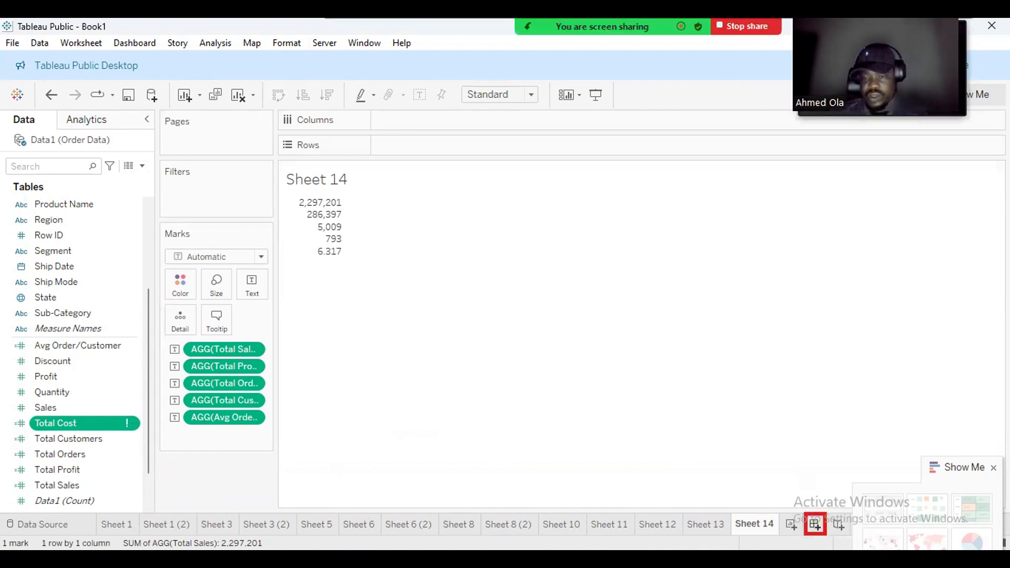
Create a new blank dashboard, Dashboard 1.
{"action": "key", "text": "Escape"}
{"action": "left_click", "coordinate": [815, 524]}
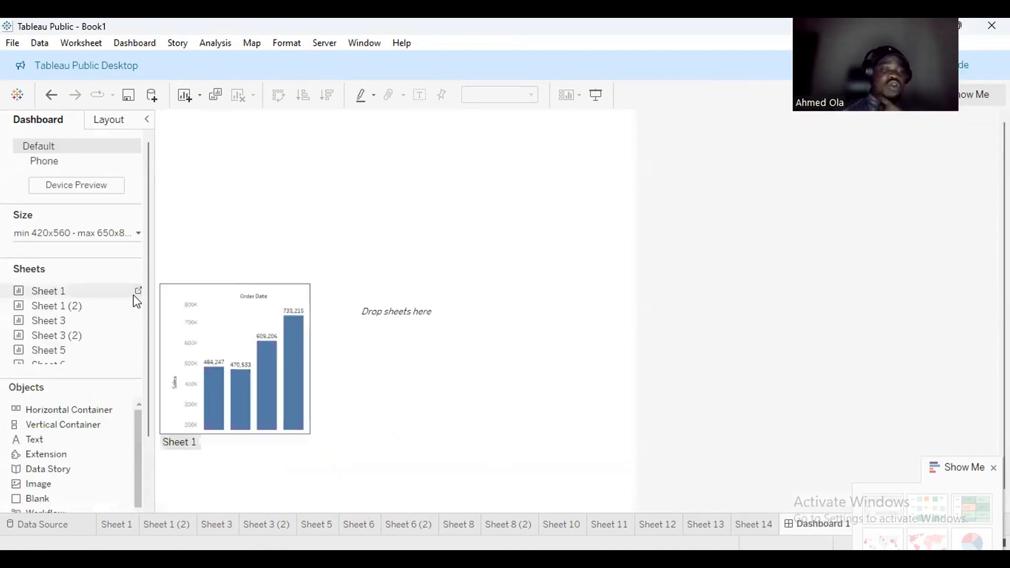
{"action": "scroll", "coordinate": [135, 360], "scroll_direction": "down", "scroll_amount": 3}
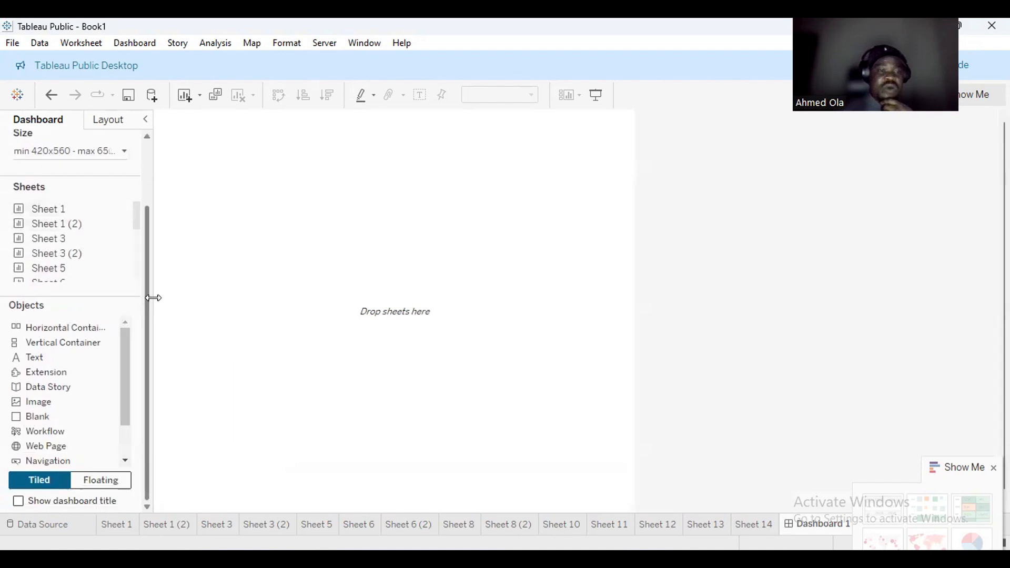
{"action": "scroll", "coordinate": [134, 226], "scroll_direction": "down", "scroll_amount": 2}
{"action": "left_click_drag", "start_coordinate": [135, 261], "coordinate": [125, 300]}
{"action": "mouse_move", "coordinate": [113, 255]}
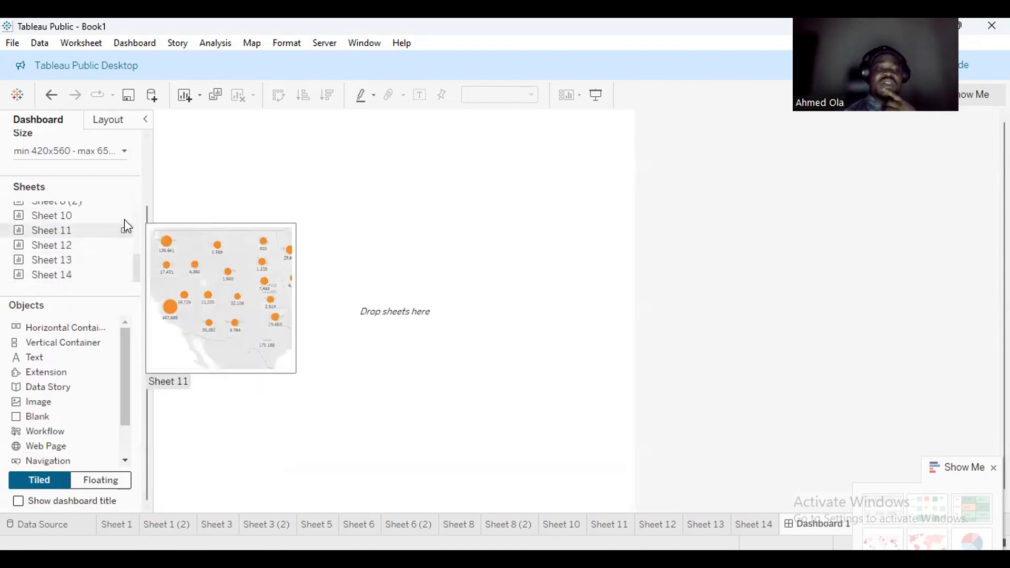
{"action": "mouse_move", "coordinate": [76, 222]}
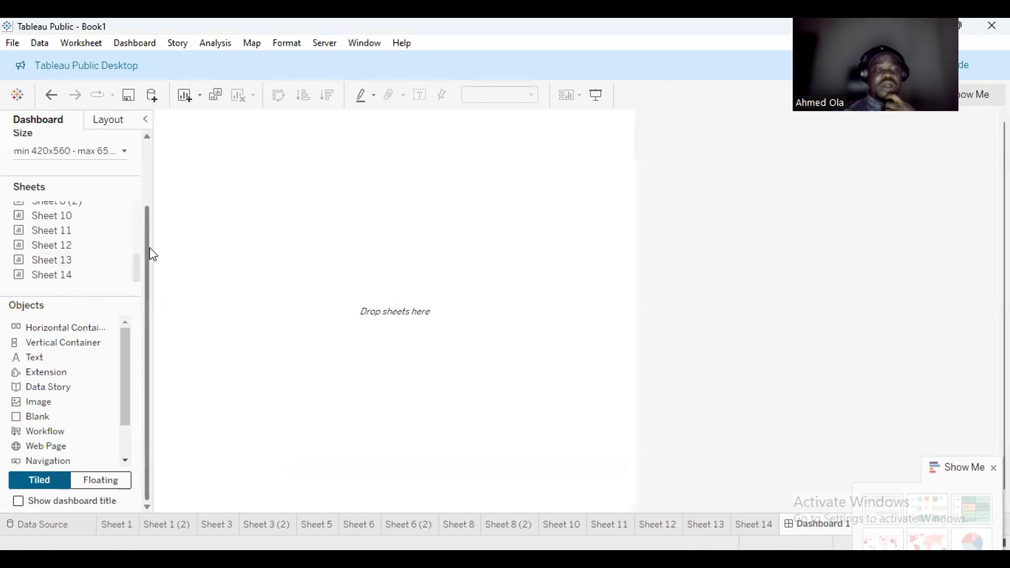
{"action": "left_click_drag", "start_coordinate": [148, 246], "coordinate": [149, 147]}
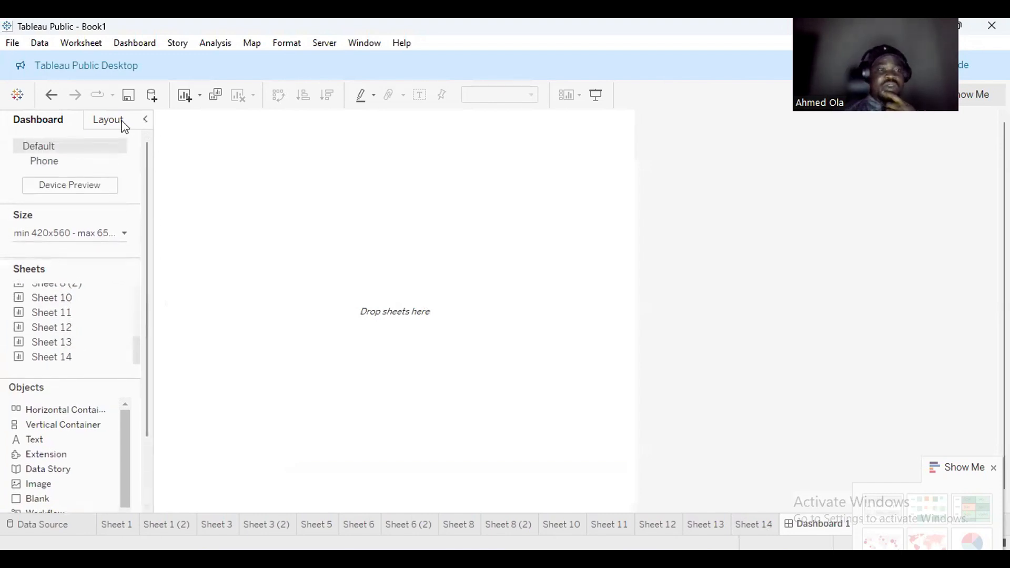
Change Dashboard 1's size range to Automatic.
{"action": "left_click", "coordinate": [108, 120]}
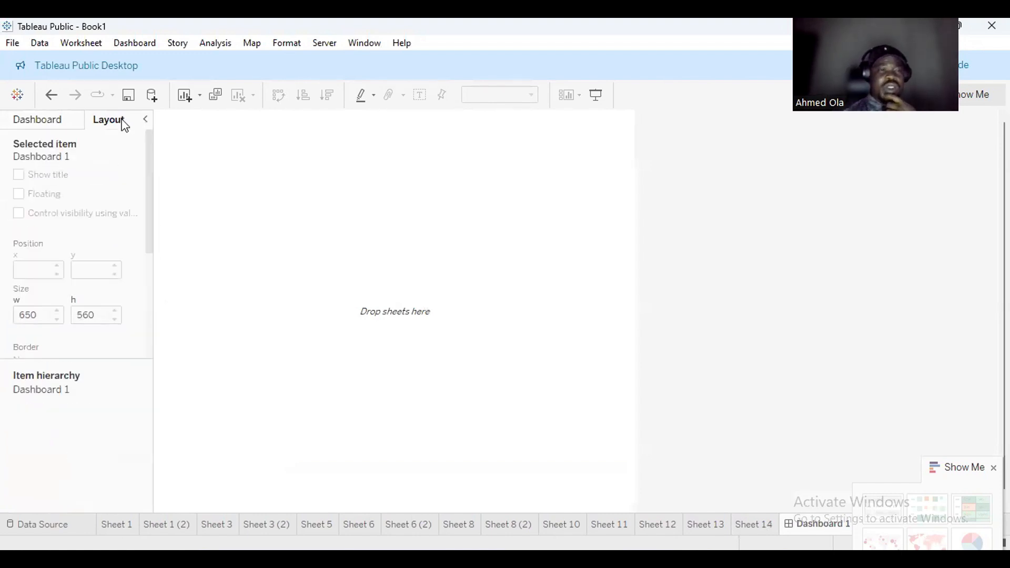
{"action": "left_click", "coordinate": [62, 125]}
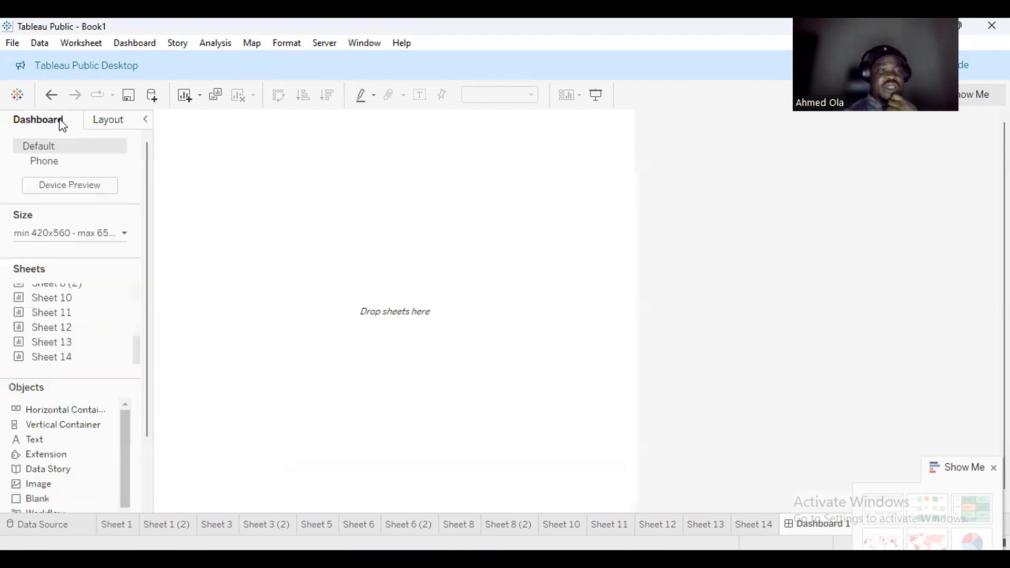
{"action": "left_click", "coordinate": [124, 232]}
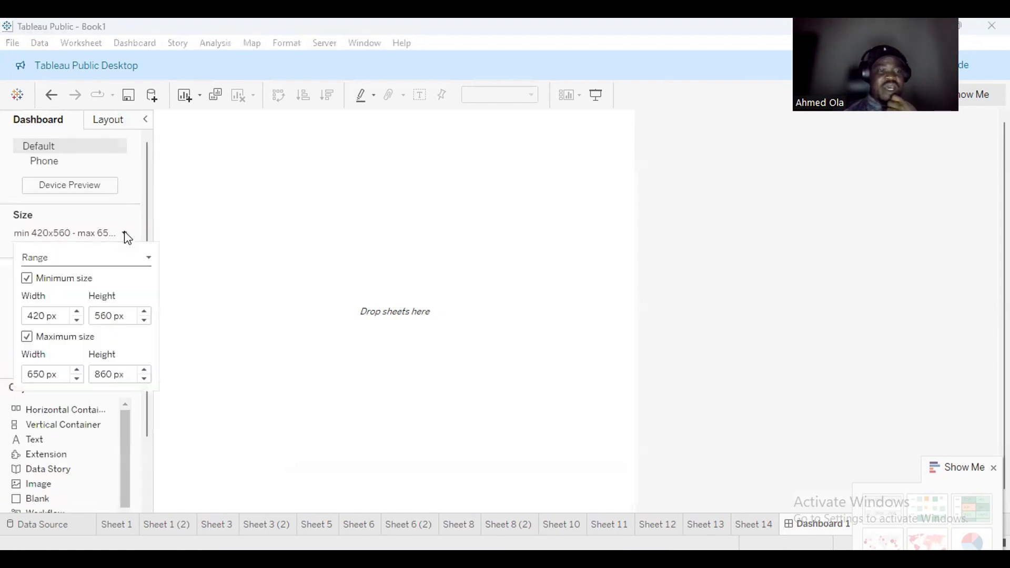
{"action": "left_click", "coordinate": [129, 260]}
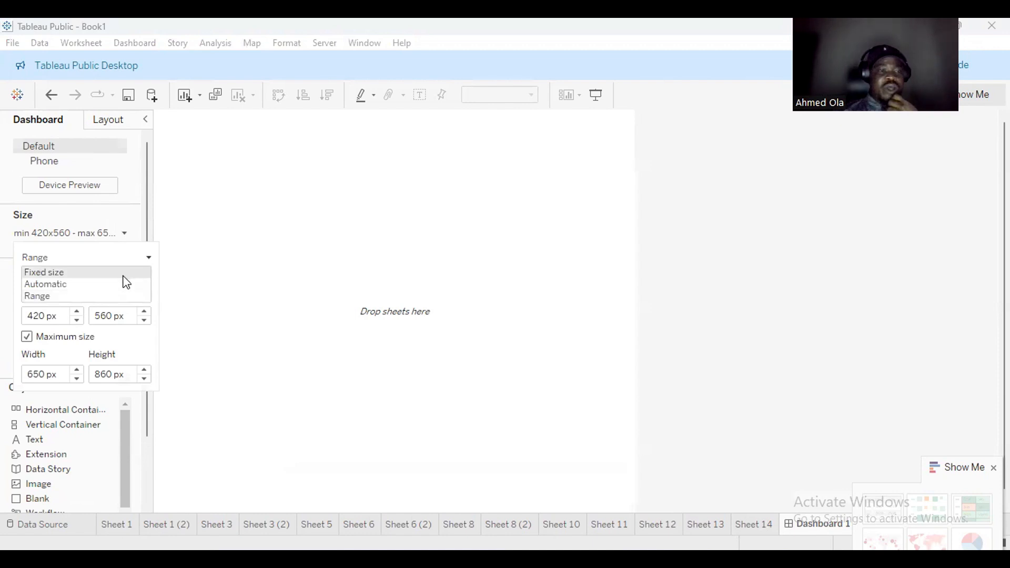
{"action": "left_click", "coordinate": [124, 284]}
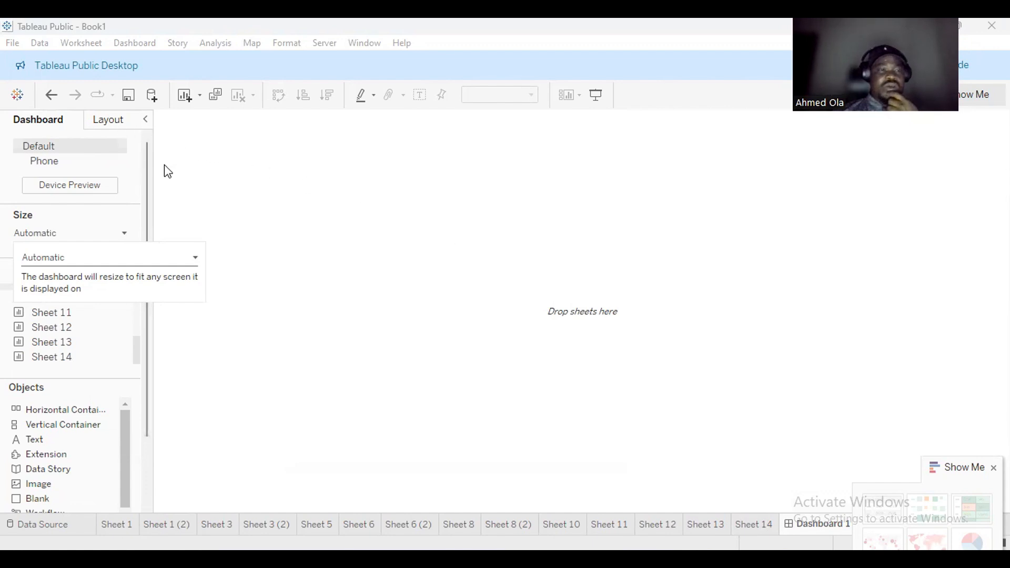
Place Sheet 1's Sales by Year bar chart onto Dashboard 1.
{"action": "mouse_move", "coordinate": [146, 160]}
{"action": "left_mouse_down"}
{"action": "mouse_move", "coordinate": [145, 171]}
{"action": "mouse_move", "coordinate": [146, 154]}
{"action": "left_mouse_up"}
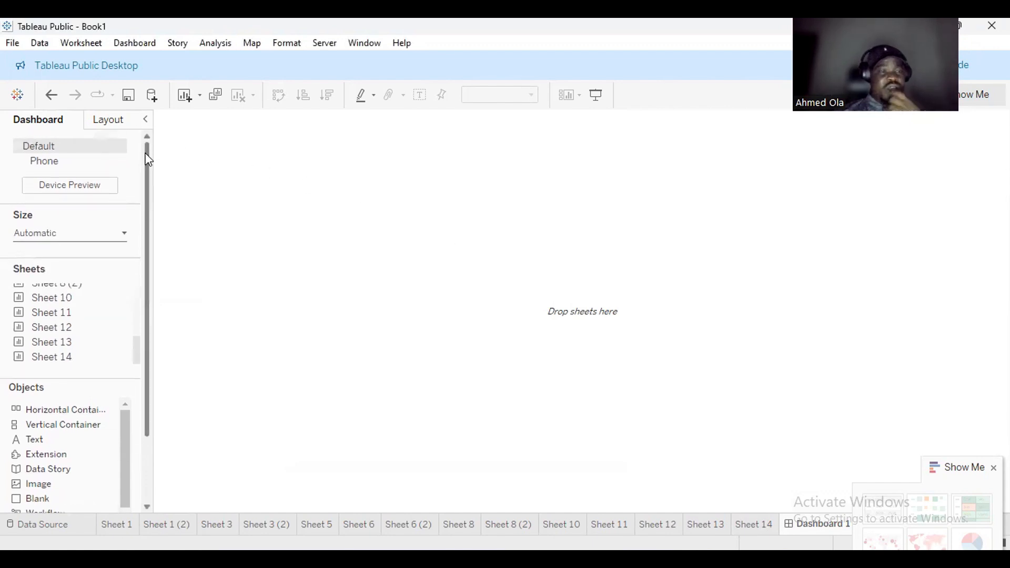
{"action": "mouse_move", "coordinate": [96, 292]}
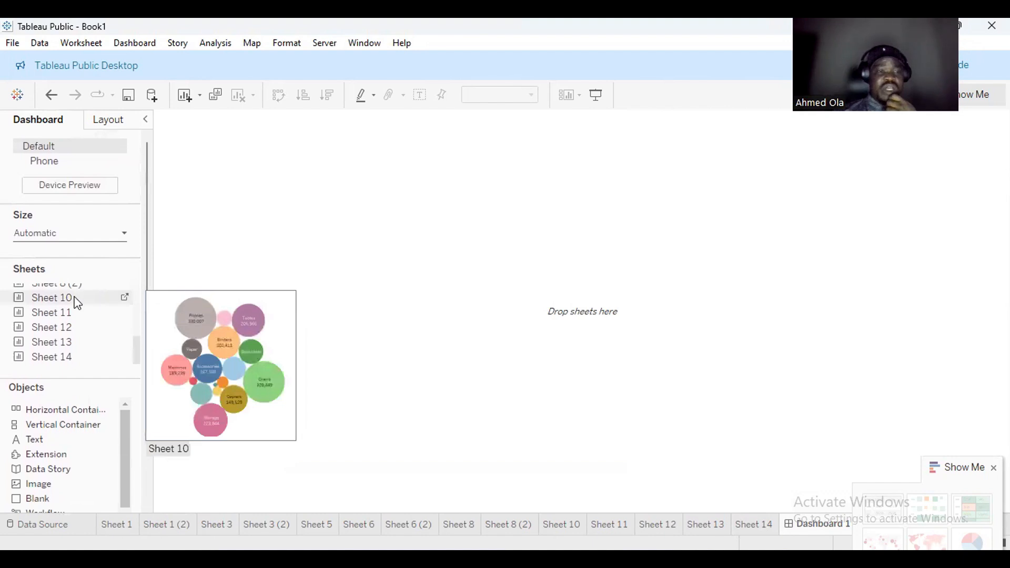
{"action": "left_click_drag", "start_coordinate": [131, 345], "coordinate": [140, 289]}
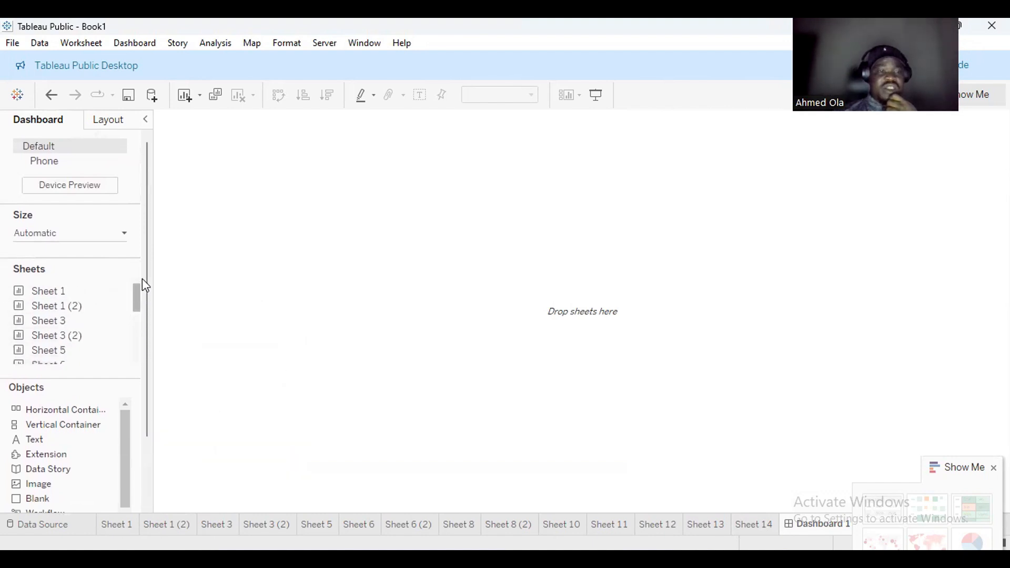
{"action": "mouse_move", "coordinate": [61, 299]}
{"action": "left_click_drag", "start_coordinate": [62, 299], "coordinate": [266, 190]}
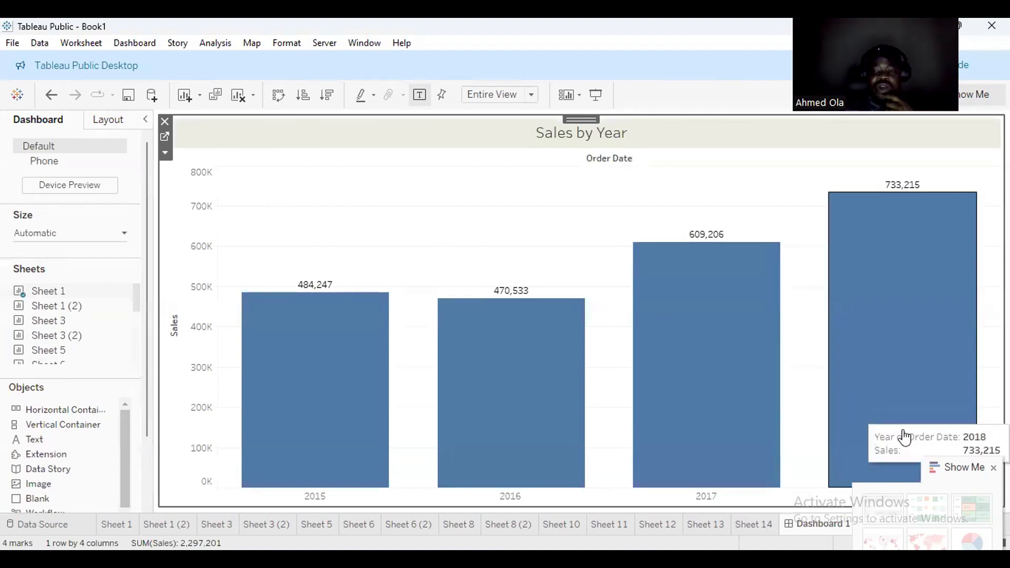
{"action": "left_click", "coordinate": [968, 468]}
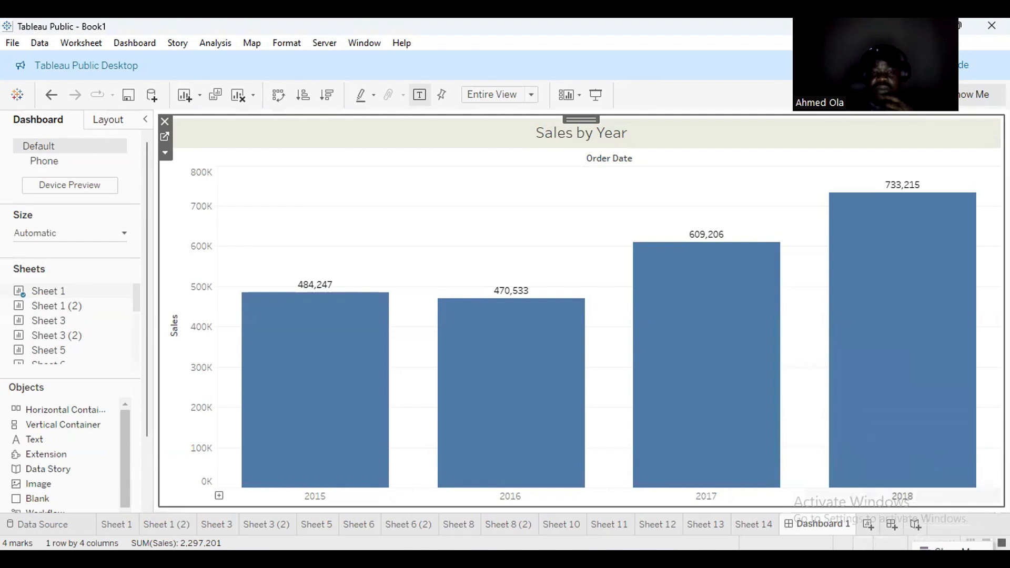
Make the Sales by Year chart floating and resize it to 302 × 198 at the top-left.
{"action": "left_click", "coordinate": [109, 120]}
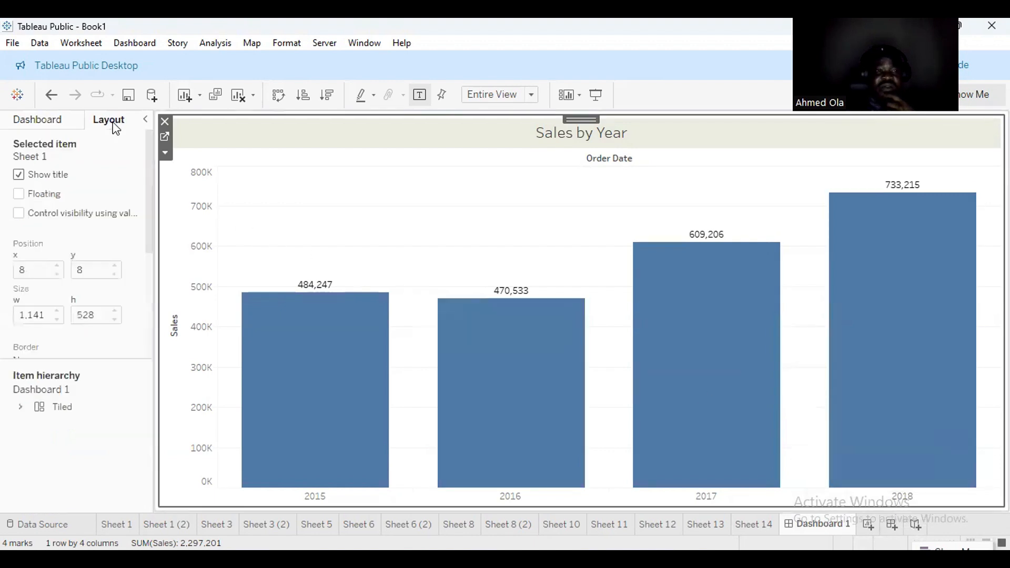
{"action": "left_click", "coordinate": [21, 196]}
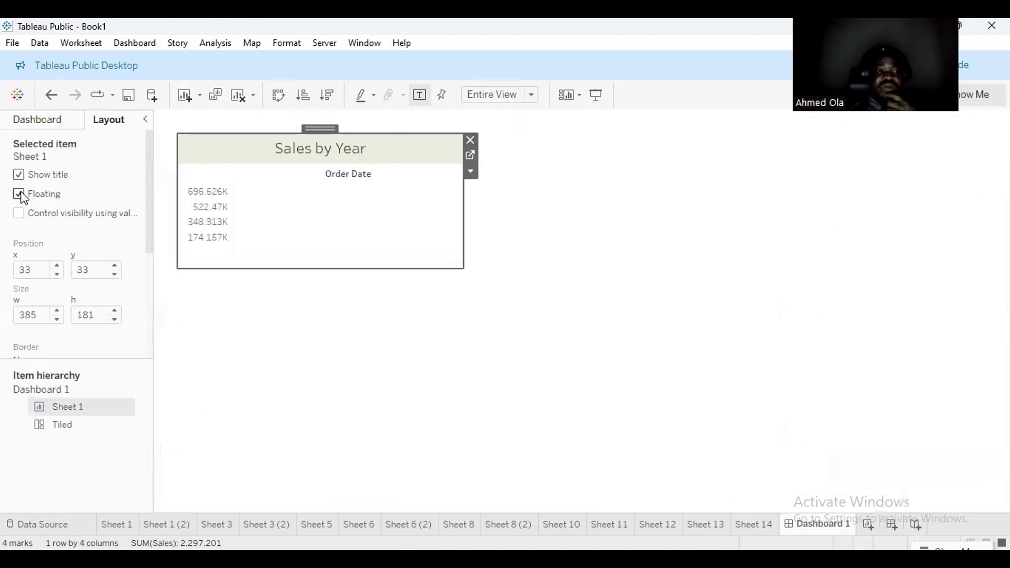
{"action": "mouse_move", "coordinate": [327, 135]}
{"action": "left_mouse_down"}
{"action": "mouse_move", "coordinate": [343, 181]}
{"action": "mouse_move", "coordinate": [500, 214]}
{"action": "mouse_move", "coordinate": [412, 234]}
{"action": "mouse_move", "coordinate": [426, 212]}
{"action": "mouse_move", "coordinate": [293, 117]}
{"action": "mouse_move", "coordinate": [305, 112]}
{"action": "mouse_move", "coordinate": [308, 135]}
{"action": "mouse_move", "coordinate": [321, 117]}
{"action": "left_mouse_up"}
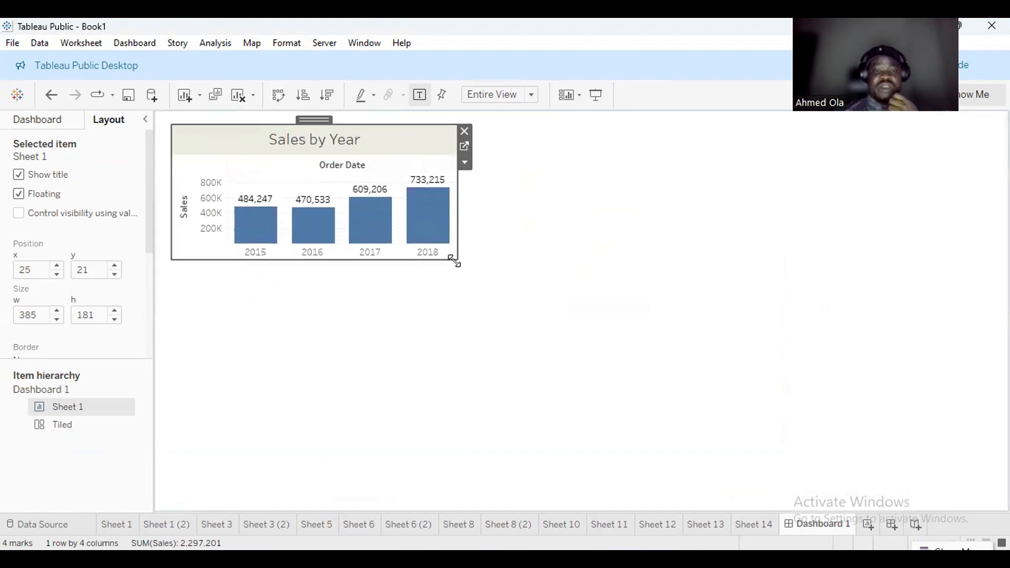
{"action": "left_click_drag", "start_coordinate": [455, 261], "coordinate": [457, 271]}
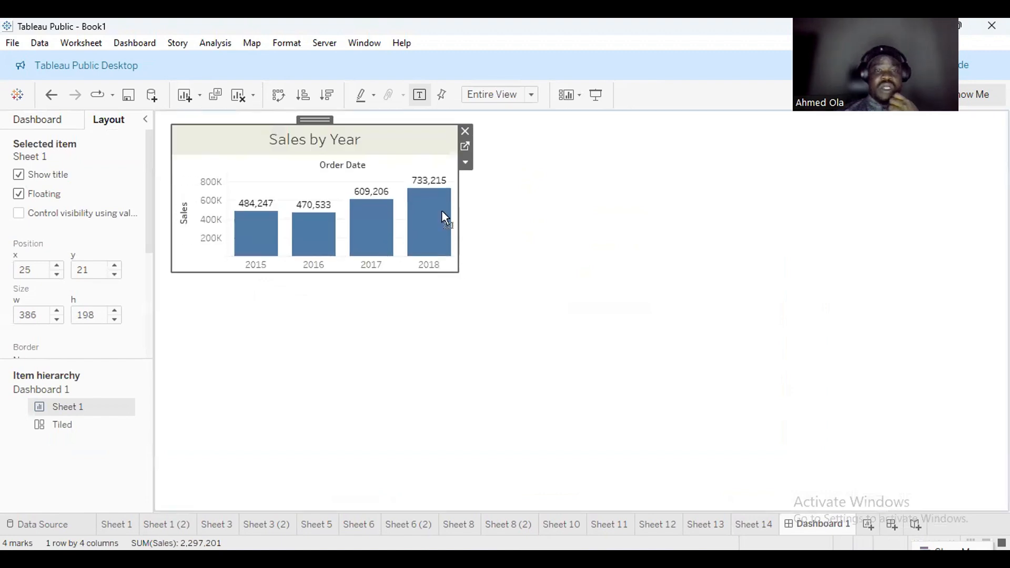
{"action": "left_click_drag", "start_coordinate": [458, 216], "coordinate": [396, 216]}
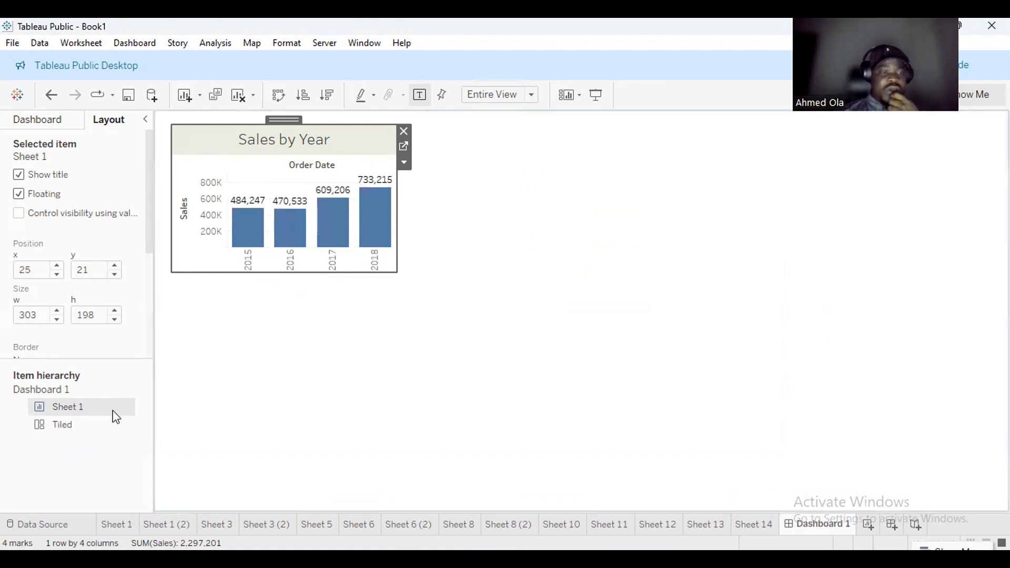
{"action": "left_click_drag", "start_coordinate": [152, 241], "coordinate": [158, 219]}
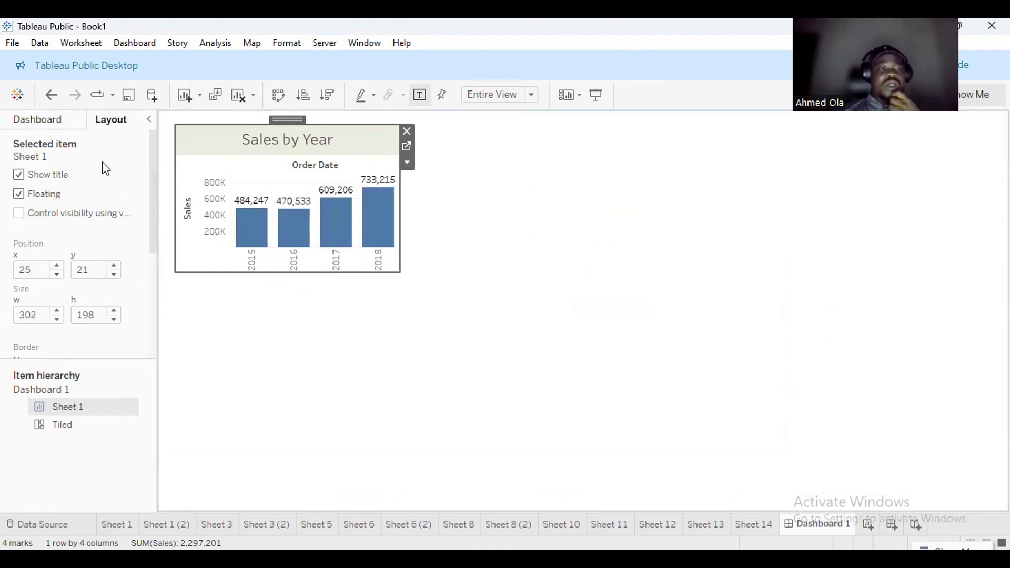
{"action": "left_click", "coordinate": [55, 121]}
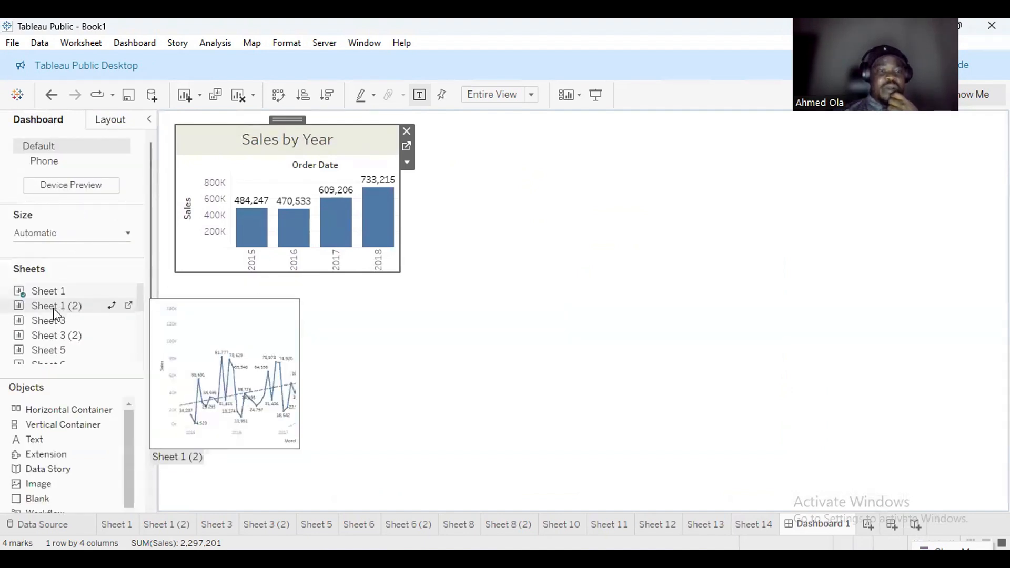
Add Sheet 1 (2)'s trend and forecast chart as a floating item beside Sales by Year, slightly taller.
{"action": "left_click_drag", "start_coordinate": [53, 308], "coordinate": [465, 315]}
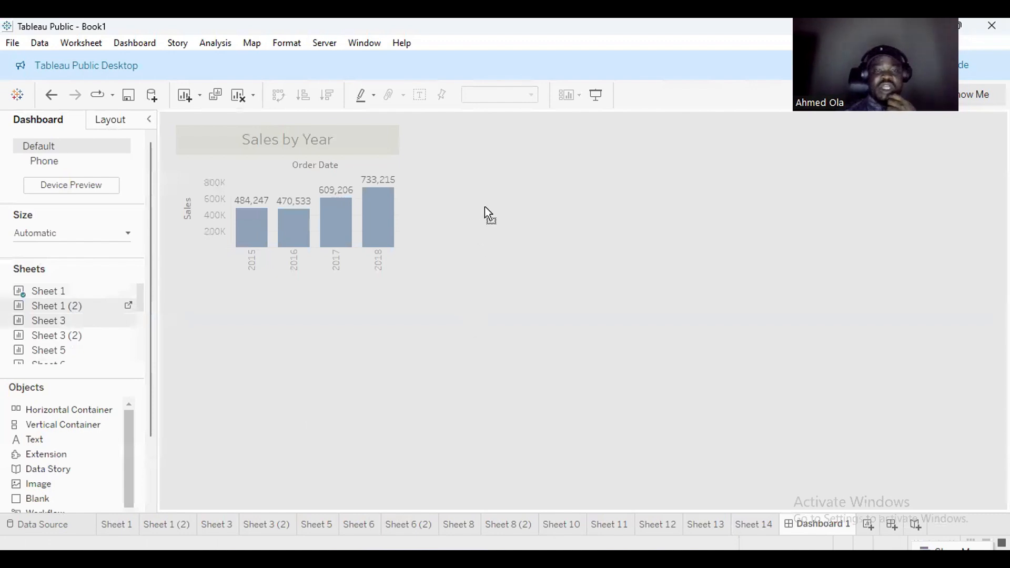
{"action": "left_click_drag", "start_coordinate": [489, 215], "coordinate": [488, 214]}
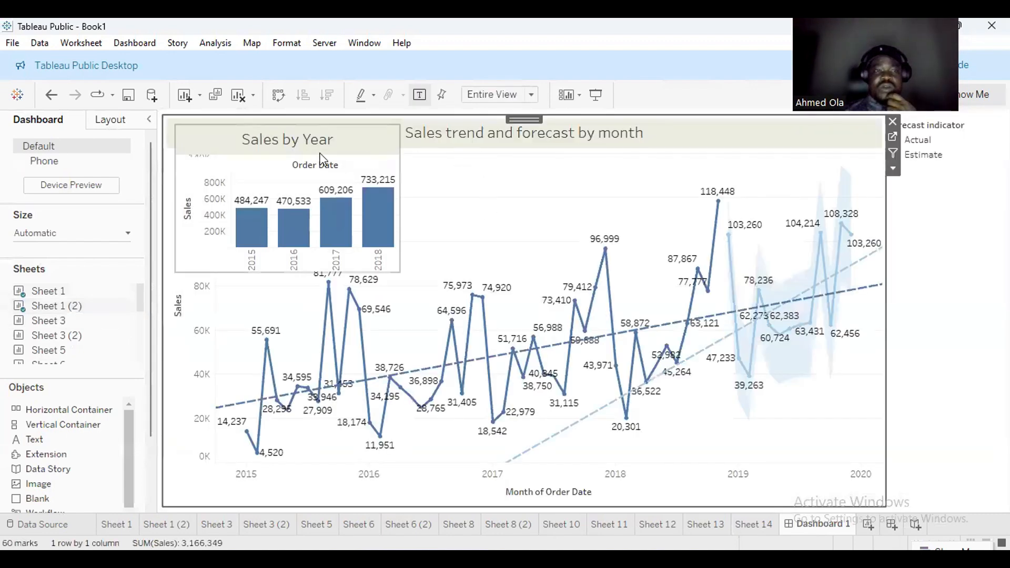
{"action": "left_click", "coordinate": [123, 125]}
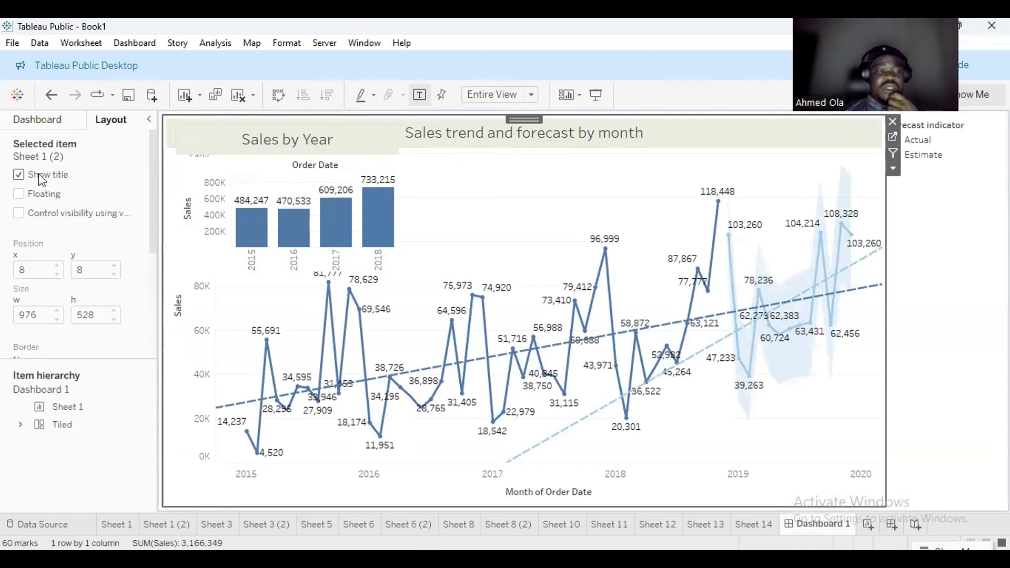
{"action": "left_click", "coordinate": [21, 195]}
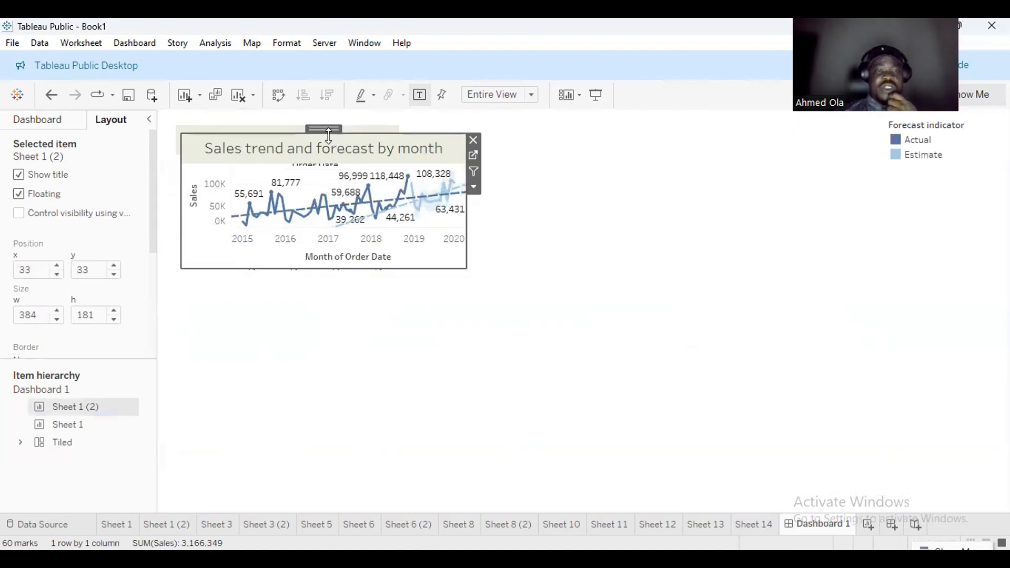
{"action": "left_click_drag", "start_coordinate": [332, 137], "coordinate": [551, 121]}
{"action": "left_click_drag", "start_coordinate": [689, 259], "coordinate": [693, 274]}
Delete the tiled container and the forecast legend's container, confirming Delete Containers.
{"action": "left_click", "coordinate": [649, 326]}
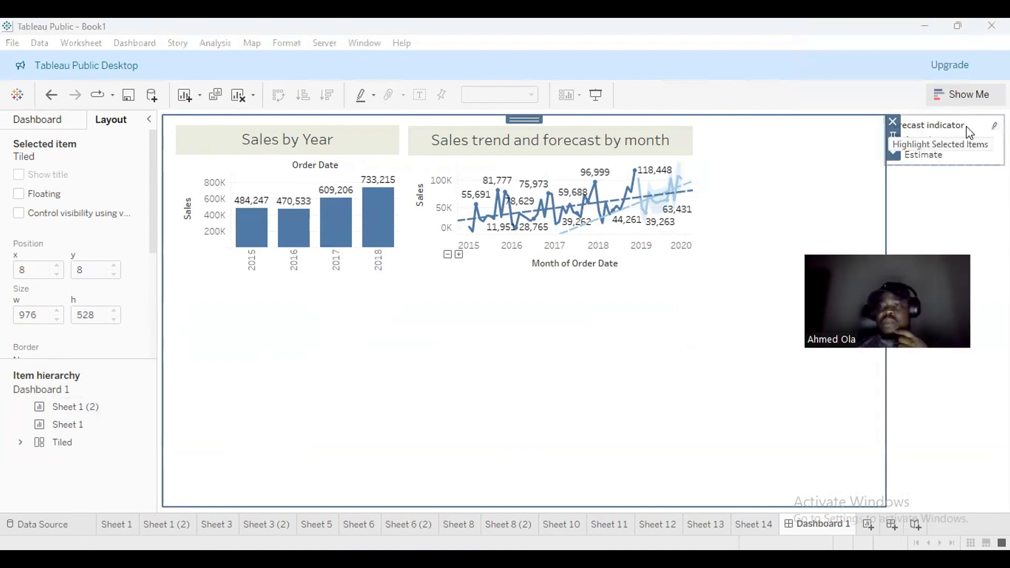
{"action": "left_click", "coordinate": [893, 120]}
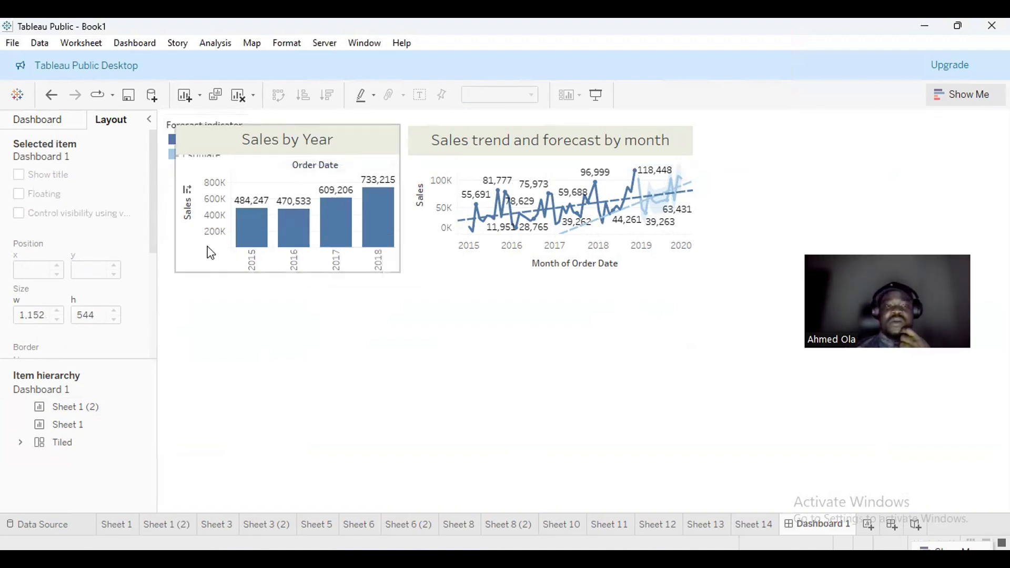
{"action": "left_click", "coordinate": [165, 126]}
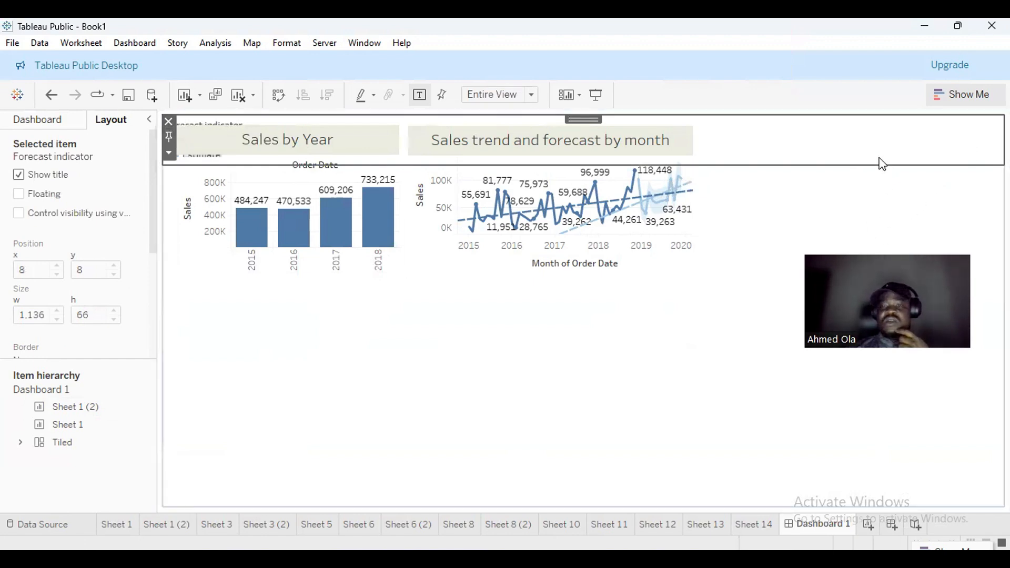
{"action": "double_click", "coordinate": [583, 115]}
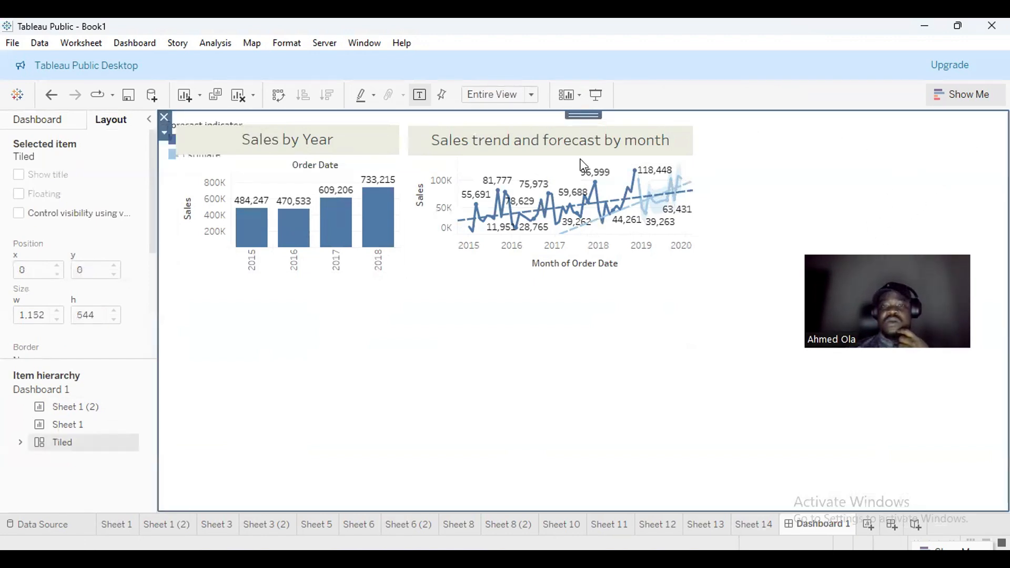
{"action": "left_click", "coordinate": [165, 117]}
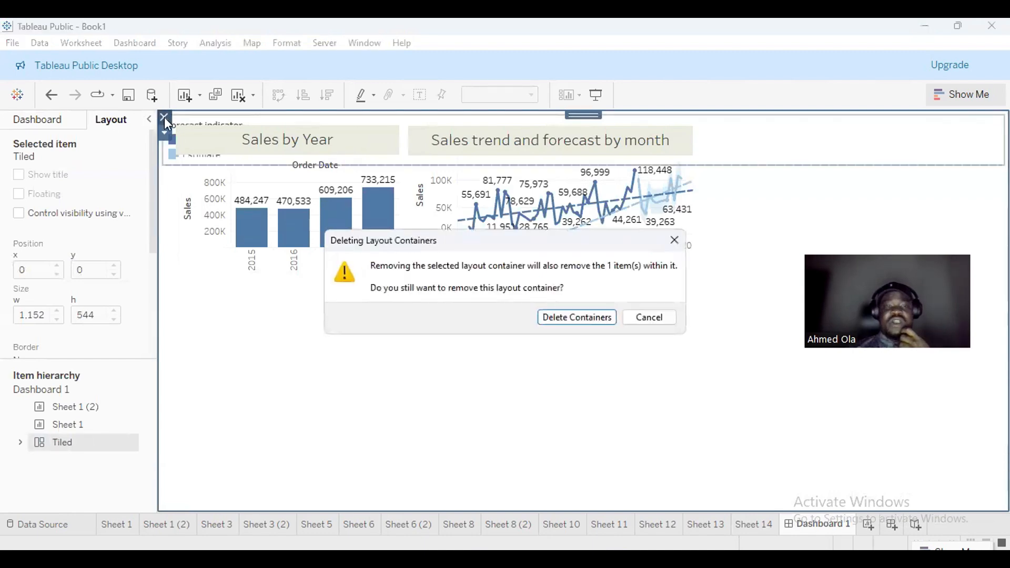
{"action": "left_click", "coordinate": [576, 318]}
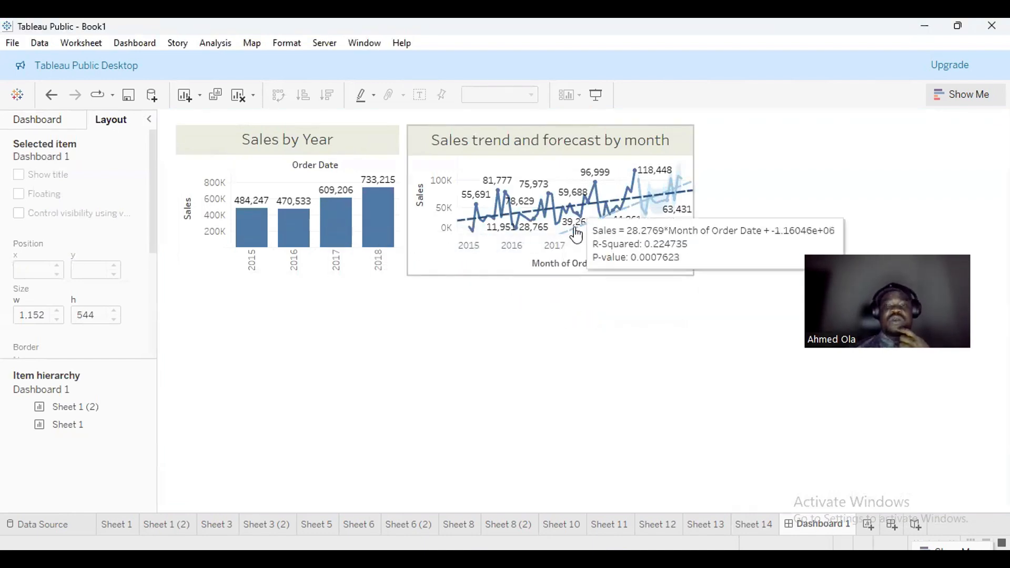
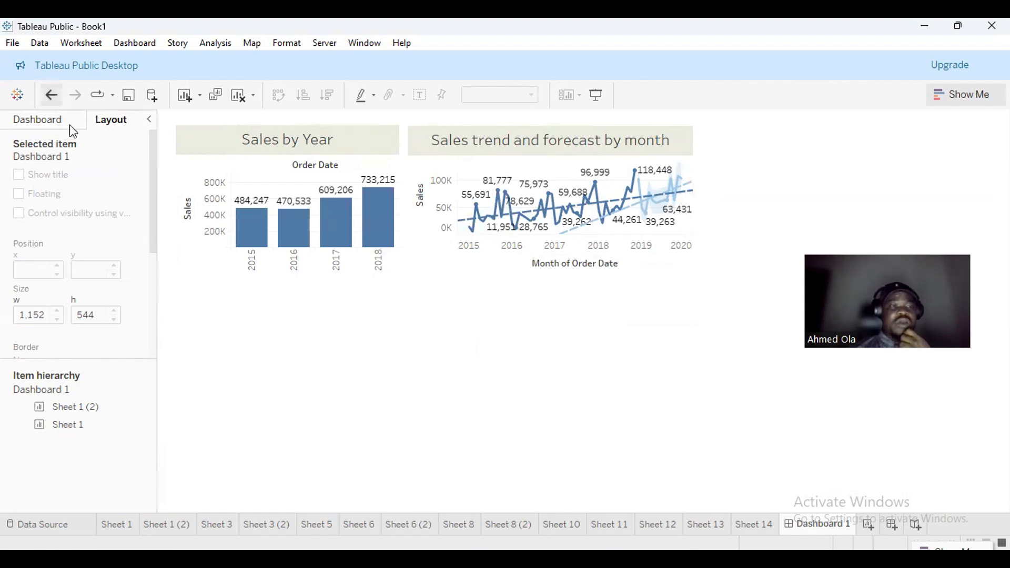
Add Sheet 3's subcategory contribution chart to the dashboard as a floating item.
{"action": "left_click", "coordinate": [54, 129]}
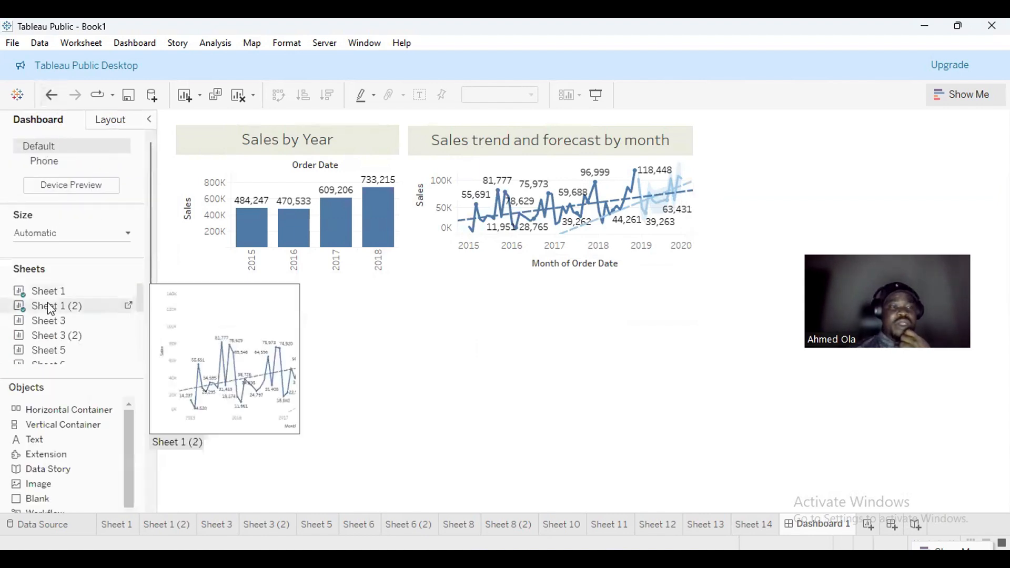
{"action": "mouse_move", "coordinate": [49, 320]}
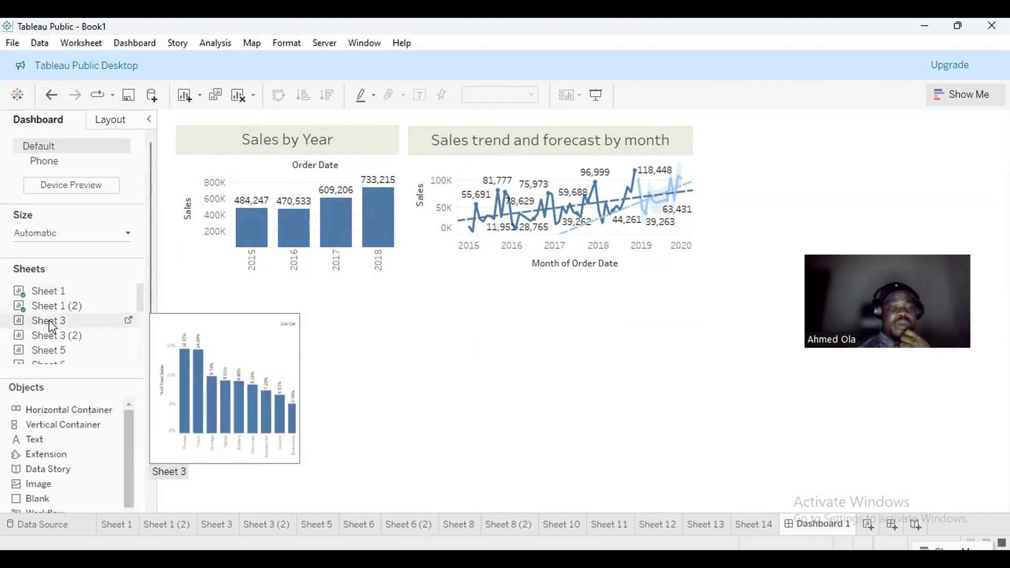
{"action": "left_click_drag", "start_coordinate": [49, 320], "coordinate": [270, 309]}
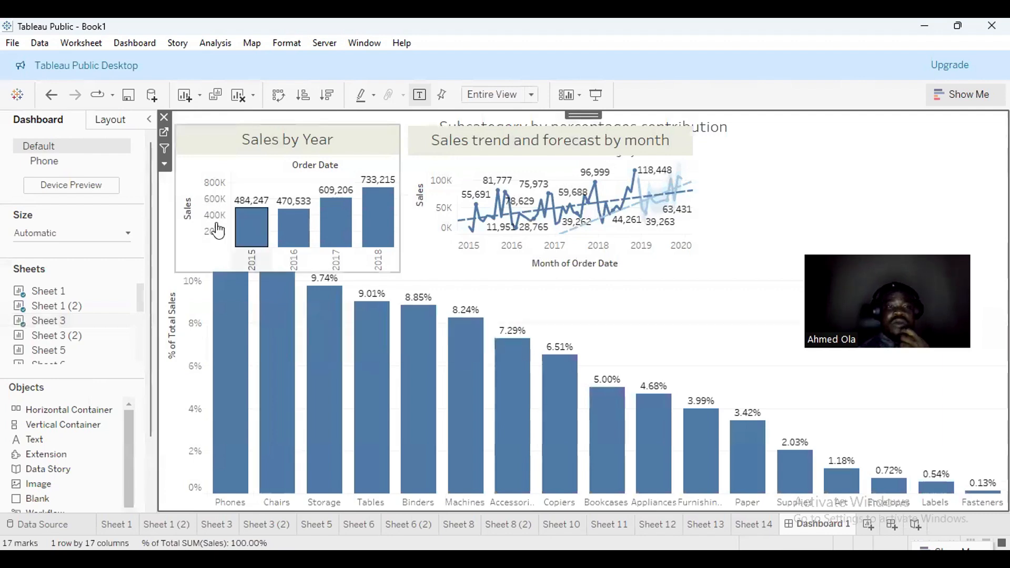
{"action": "left_click", "coordinate": [121, 128]}
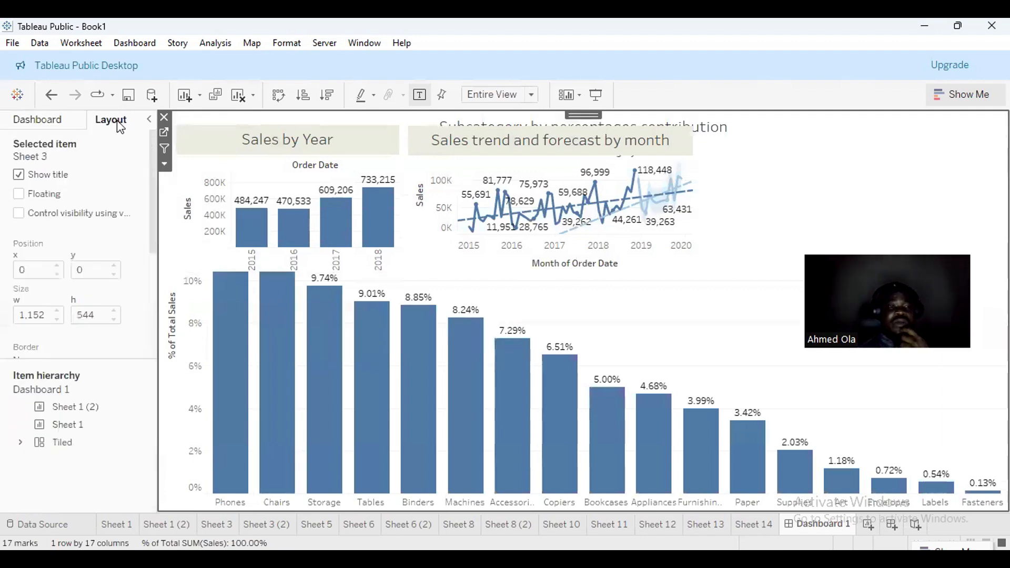
{"action": "left_click", "coordinate": [22, 196]}
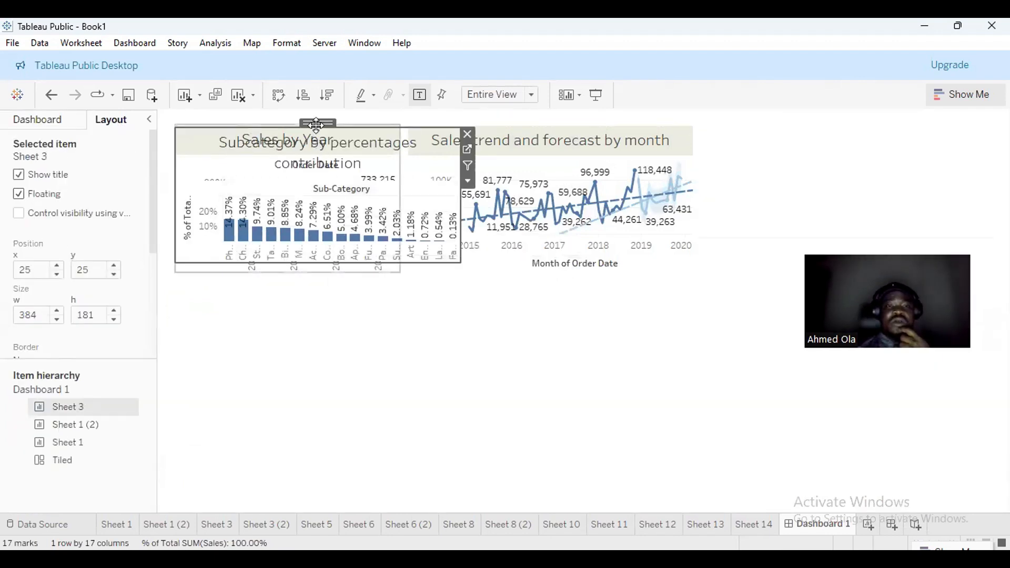
Move the subcategory chart to the top right beside the trend chart and enlarge it slightly.
{"action": "left_click_drag", "start_coordinate": [316, 125], "coordinate": [853, 122]}
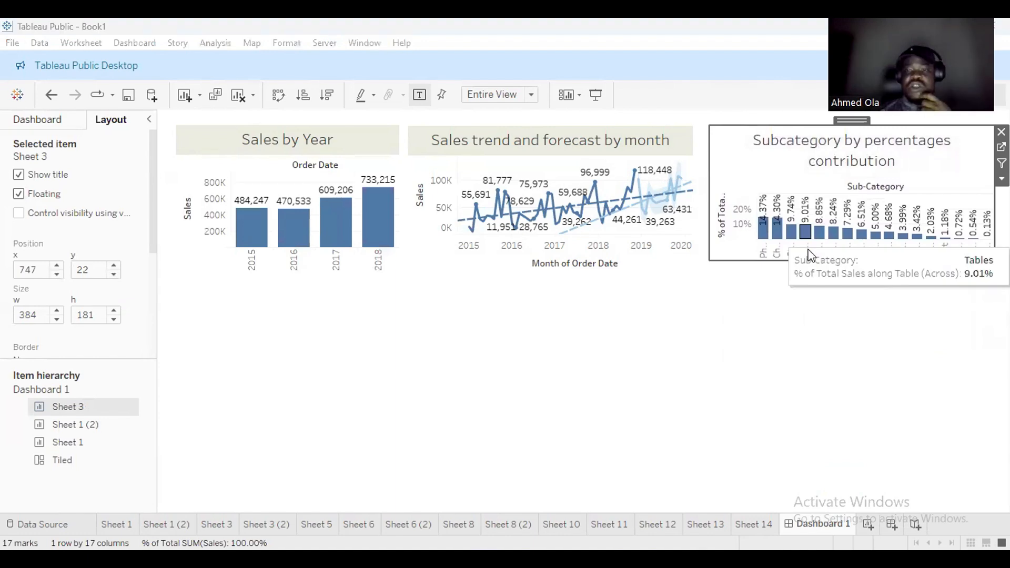
{"action": "left_click_drag", "start_coordinate": [711, 260], "coordinate": [701, 277]}
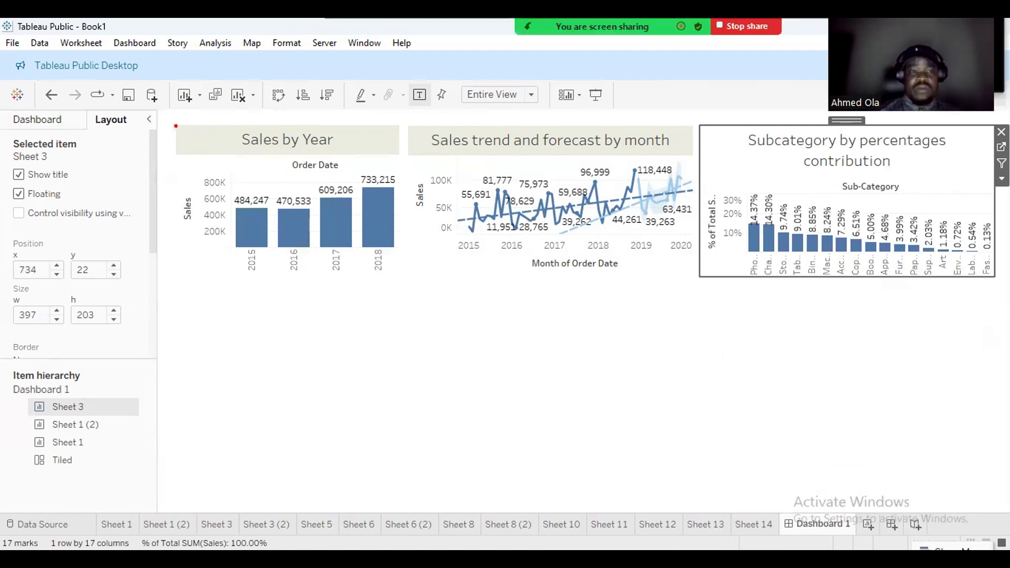
{"action": "mouse_move", "coordinate": [168, 122]}
{"action": "left_mouse_down"}
{"action": "mouse_move", "coordinate": [276, 159]}
{"action": "mouse_move", "coordinate": [402, 161]}
{"action": "left_mouse_up"}
{"action": "left_click_drag", "start_coordinate": [402, 119], "coordinate": [674, 159]}
{"action": "mouse_move", "coordinate": [726, 141]}
{"action": "left_mouse_down"}
{"action": "mouse_move", "coordinate": [964, 166]}
{"action": "mouse_move", "coordinate": [998, 159]}
{"action": "left_mouse_up"}
{"action": "key", "text": "Escape"}
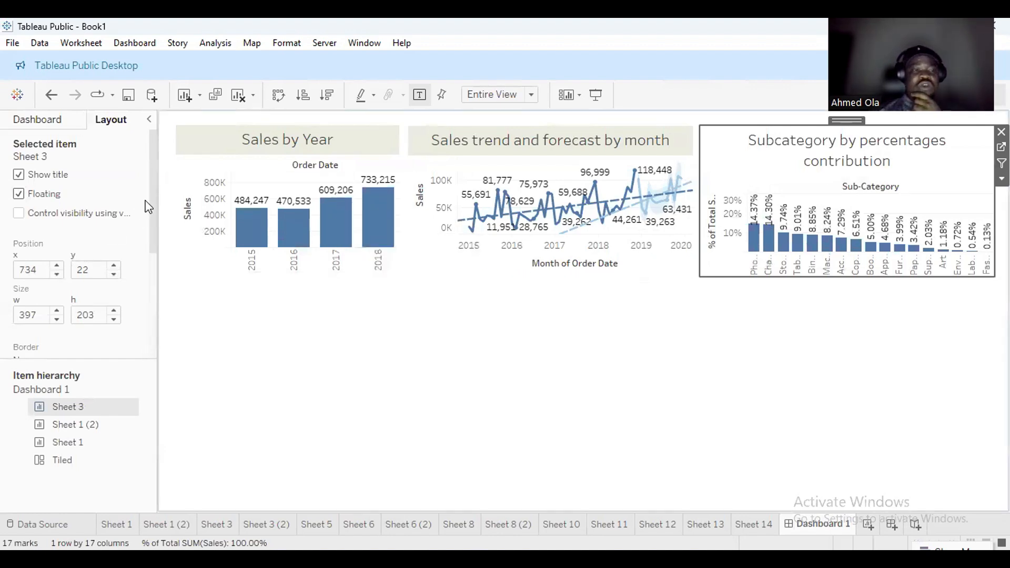
{"action": "left_click", "coordinate": [57, 122]}
{"action": "mouse_move", "coordinate": [38, 337]}
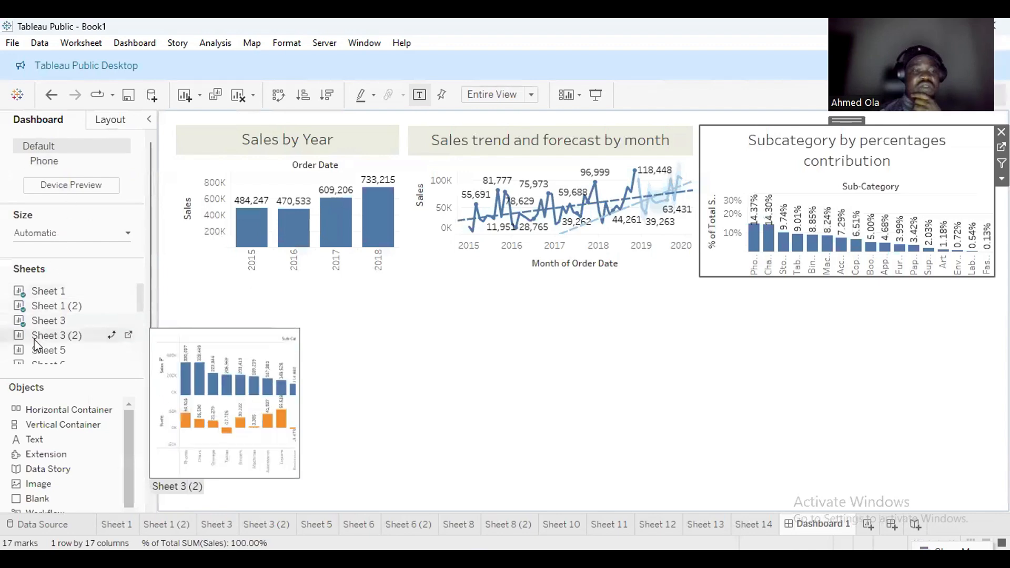
{"action": "left_click_drag", "start_coordinate": [37, 348], "coordinate": [251, 337]}
{"action": "left_click", "coordinate": [19, 195]}
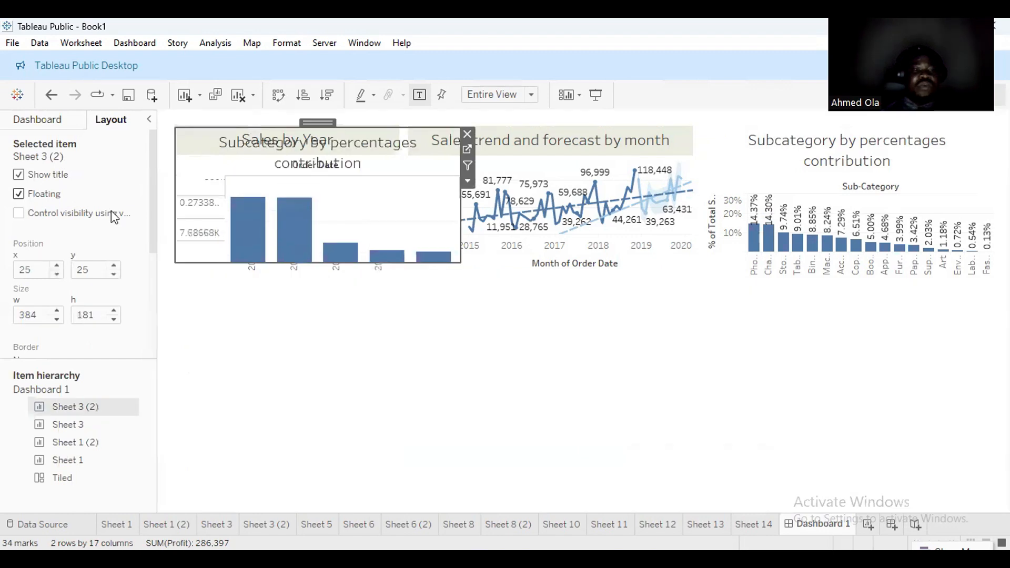
{"action": "left_click_drag", "start_coordinate": [317, 125], "coordinate": [326, 301]}
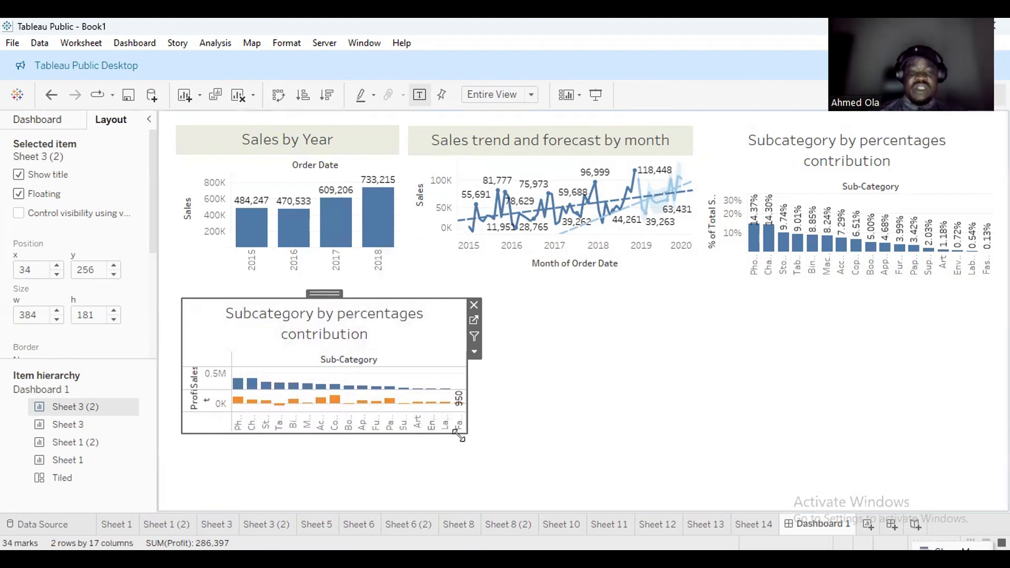
{"action": "left_click_drag", "start_coordinate": [466, 433], "coordinate": [452, 498]}
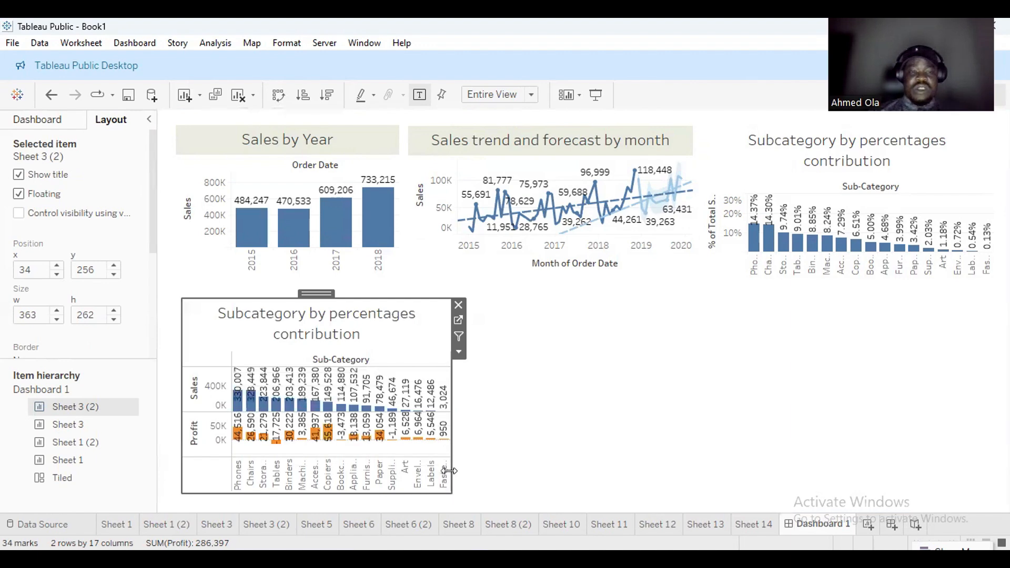
{"action": "left_click_drag", "start_coordinate": [449, 379], "coordinate": [395, 383]}
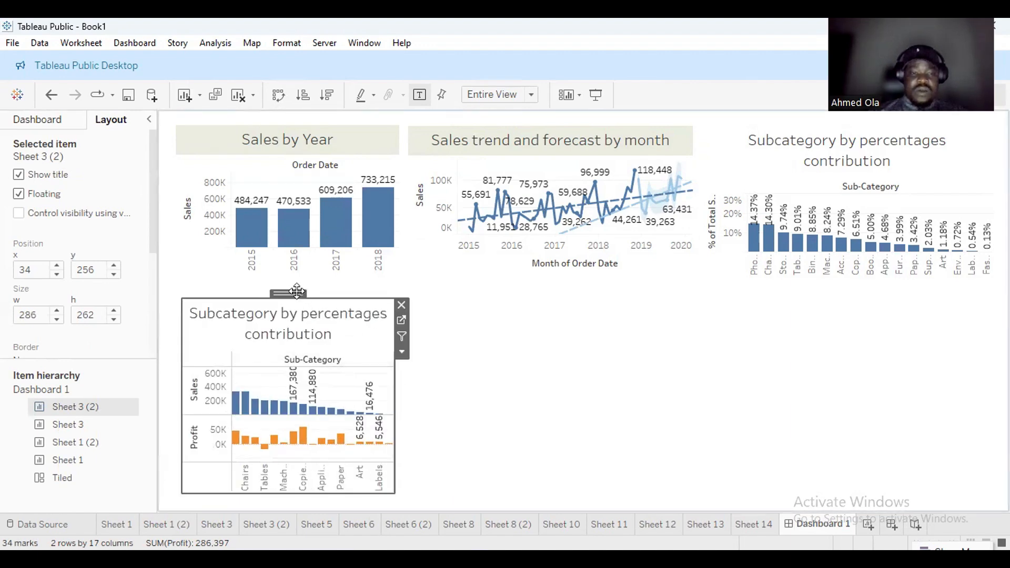
{"action": "left_click", "coordinate": [402, 304]}
{"action": "left_click", "coordinate": [31, 125]}
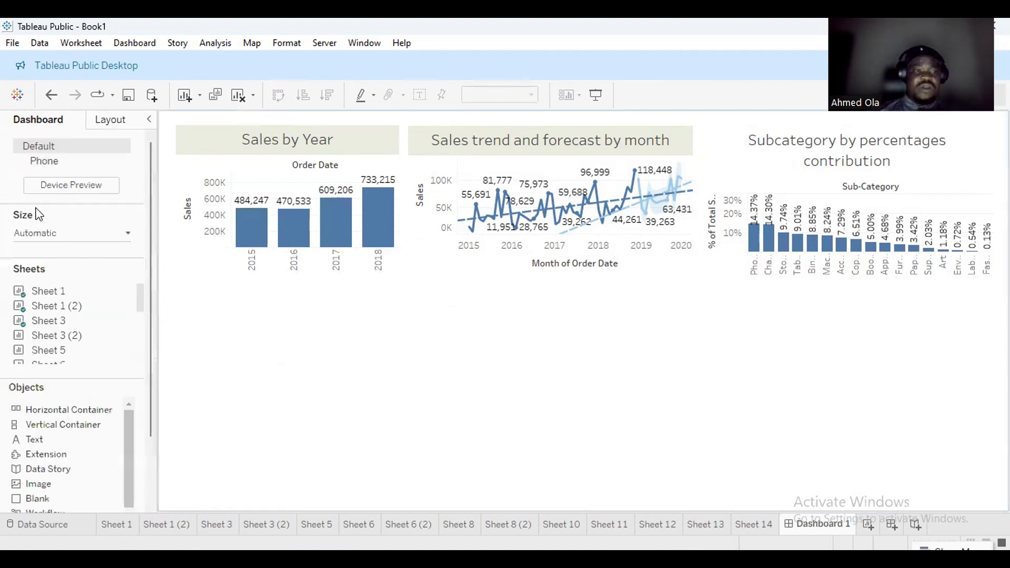
Add Sheet 5's Profit by category pie as a floating item below the trend chart.
{"action": "mouse_move", "coordinate": [40, 337]}
{"action": "left_click_drag", "start_coordinate": [40, 349], "coordinate": [388, 442]}
{"action": "left_click_drag", "start_coordinate": [505, 381], "coordinate": [504, 380]}
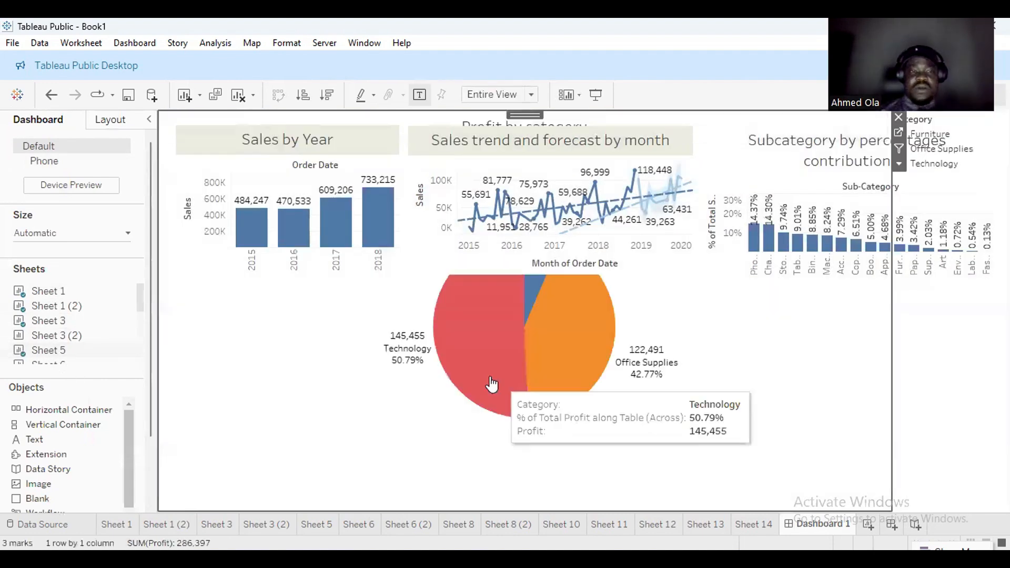
{"action": "left_click", "coordinate": [113, 120]}
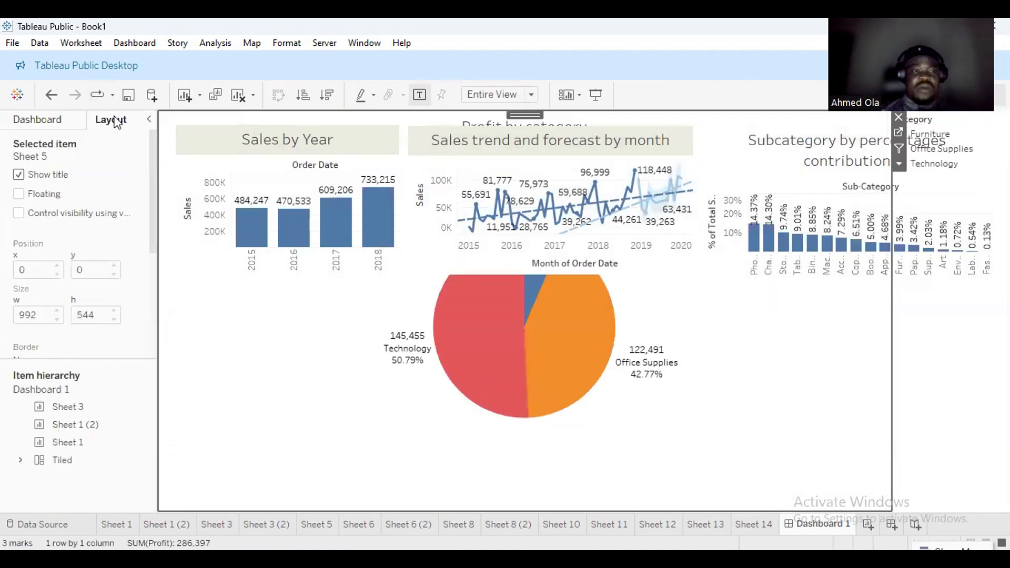
{"action": "left_click", "coordinate": [19, 194]}
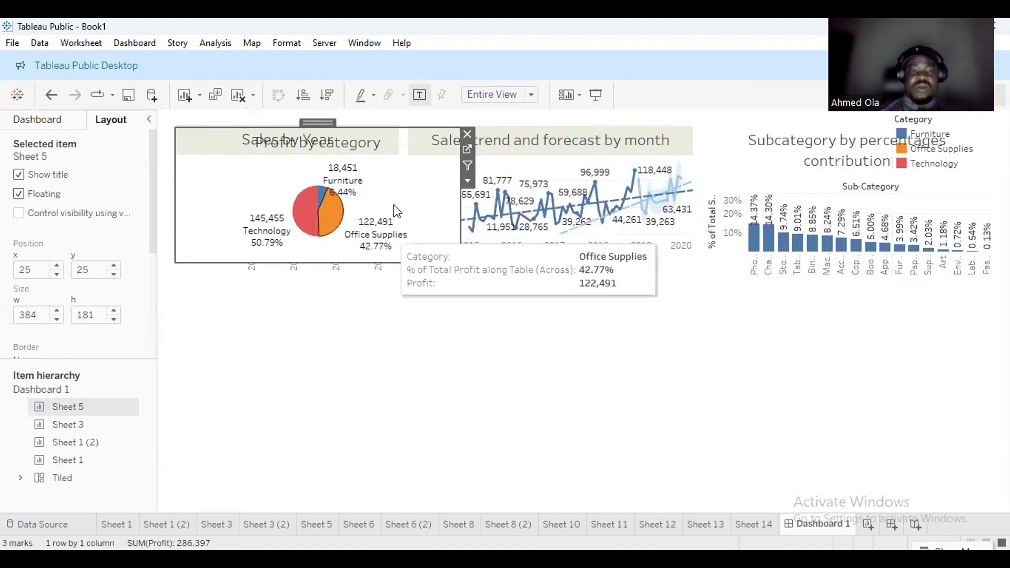
{"action": "left_click_drag", "start_coordinate": [321, 121], "coordinate": [557, 311]}
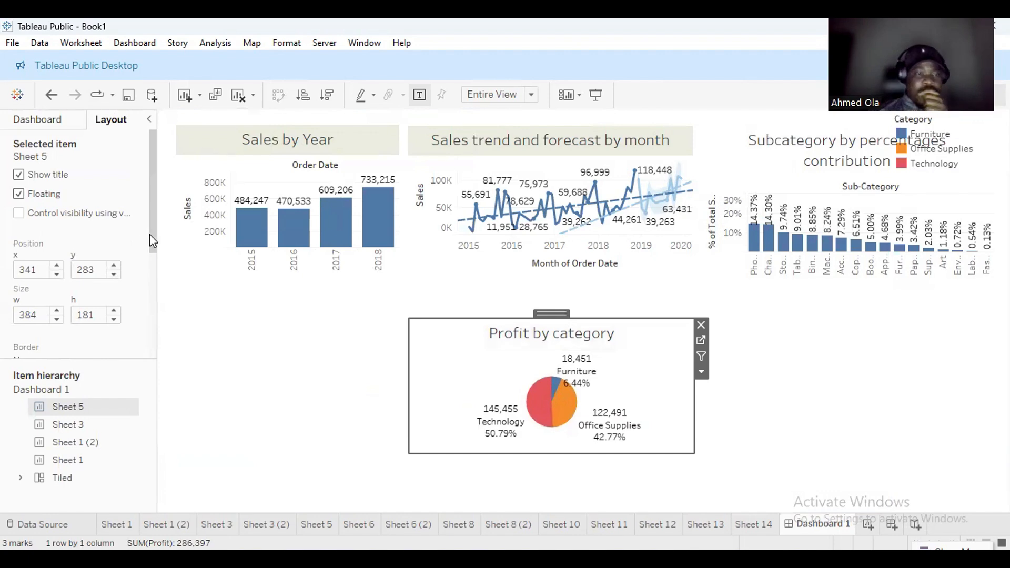
Bring back the sheets list and scroll down to the remaining sheets.
{"action": "left_click", "coordinate": [38, 120]}
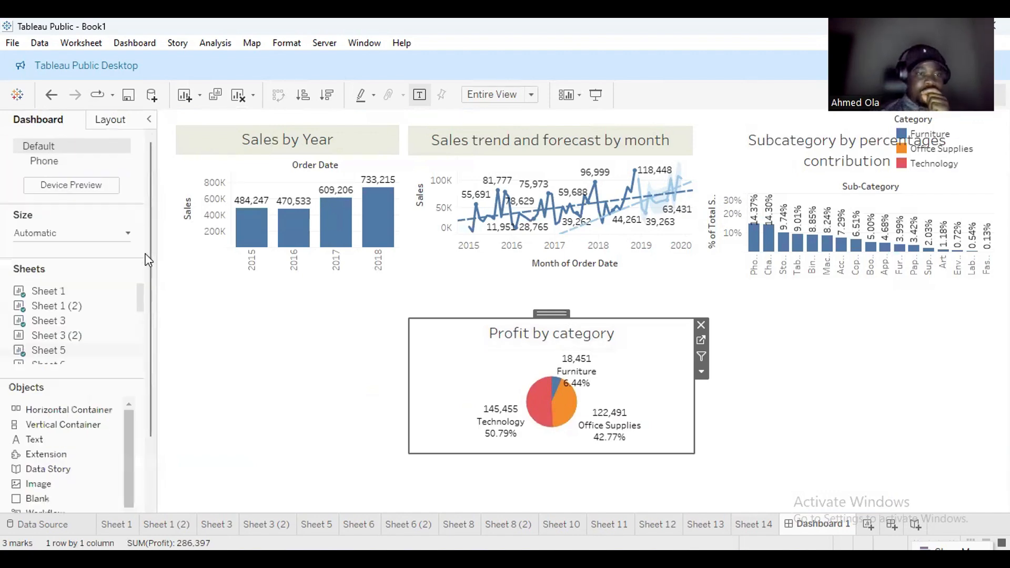
{"action": "scroll", "coordinate": [149, 261], "scroll_direction": "down", "scroll_amount": 3}
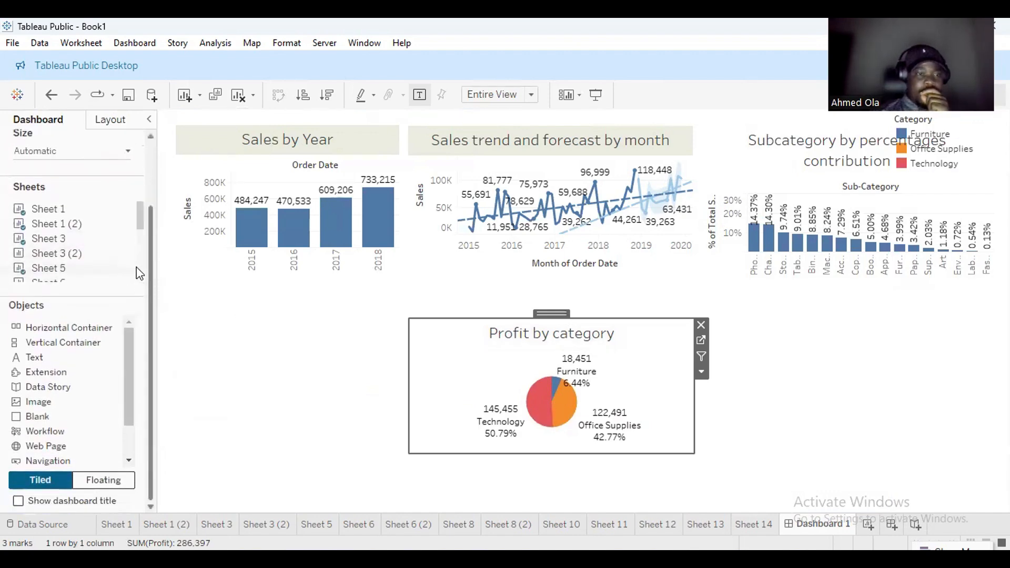
{"action": "left_click", "coordinate": [139, 273]}
Add Sheet 6 (2)'s 12k - 15k Customers chart floating at bottom left, sized to show all seven customers.
{"action": "mouse_move", "coordinate": [78, 230]}
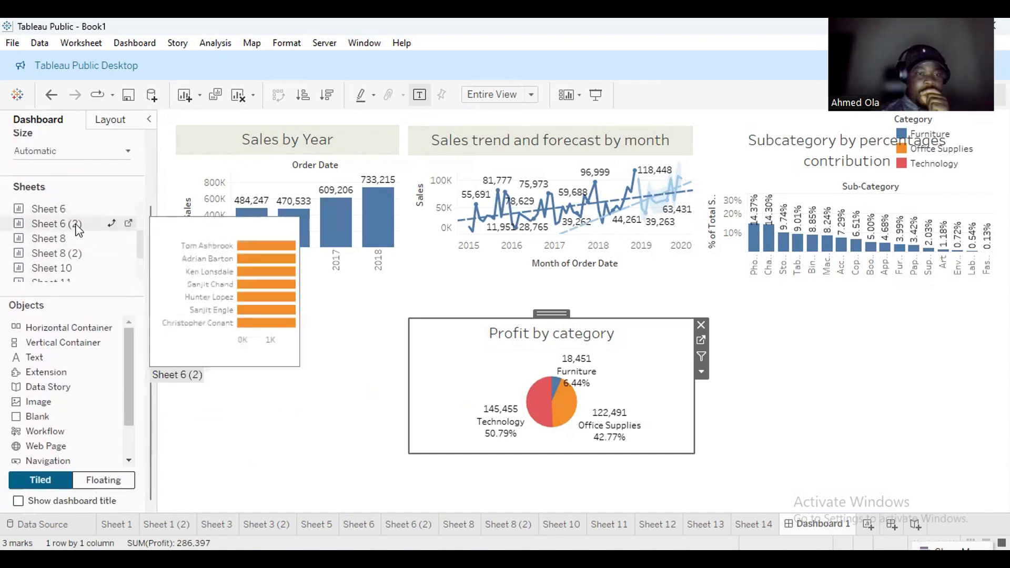
{"action": "left_click_drag", "start_coordinate": [54, 228], "coordinate": [796, 380]}
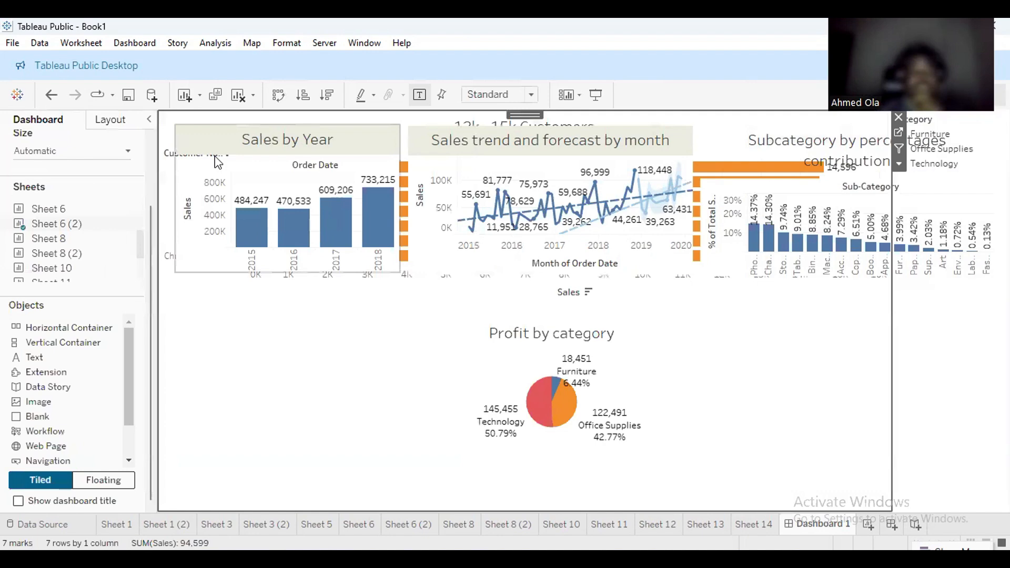
{"action": "left_click", "coordinate": [110, 120]}
{"action": "left_click", "coordinate": [30, 174]}
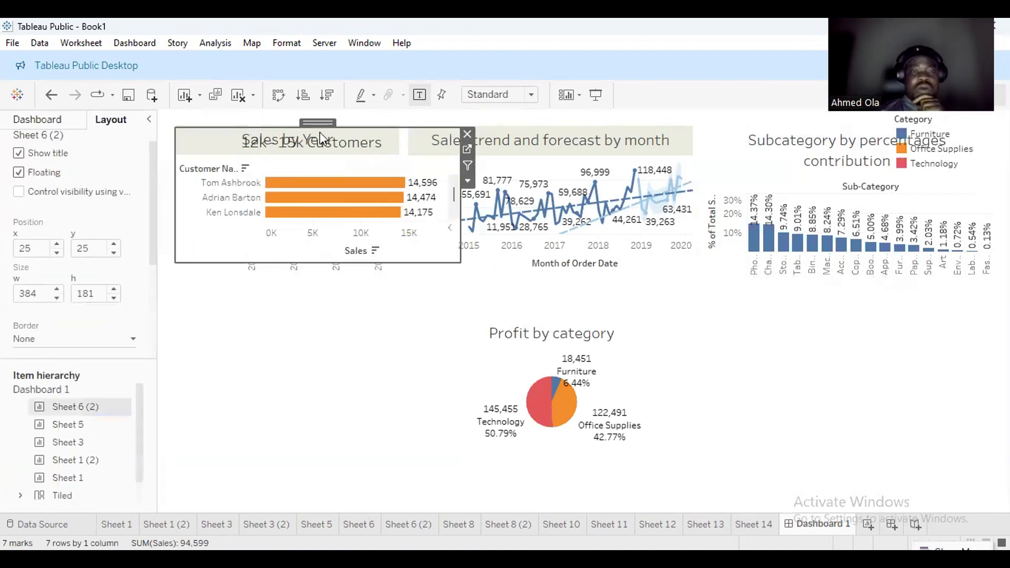
{"action": "left_click_drag", "start_coordinate": [409, 147], "coordinate": [863, 336]}
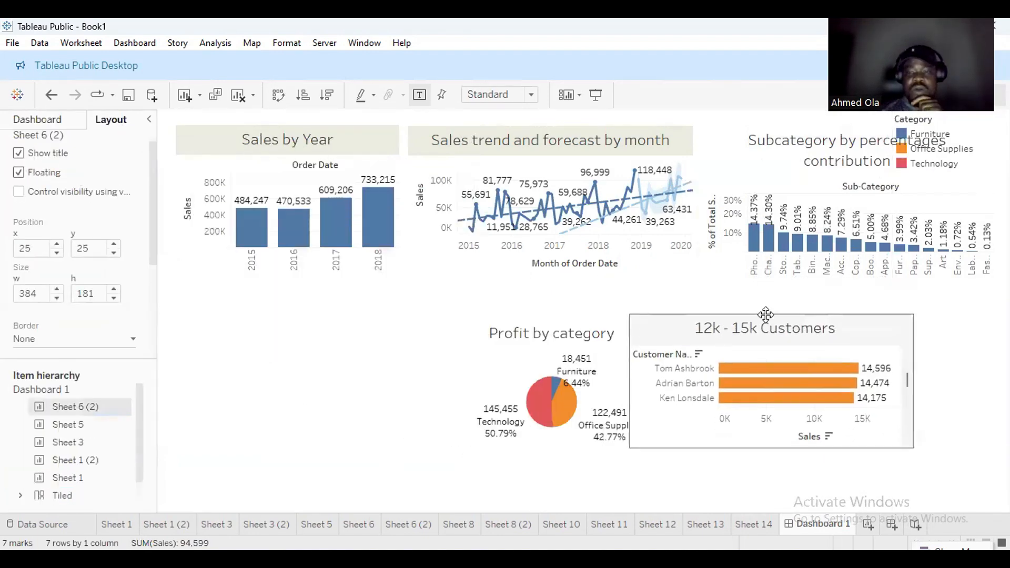
{"action": "left_click_drag", "start_coordinate": [913, 450], "coordinate": [964, 511]}
{"action": "left_click_drag", "start_coordinate": [805, 310], "coordinate": [303, 308]}
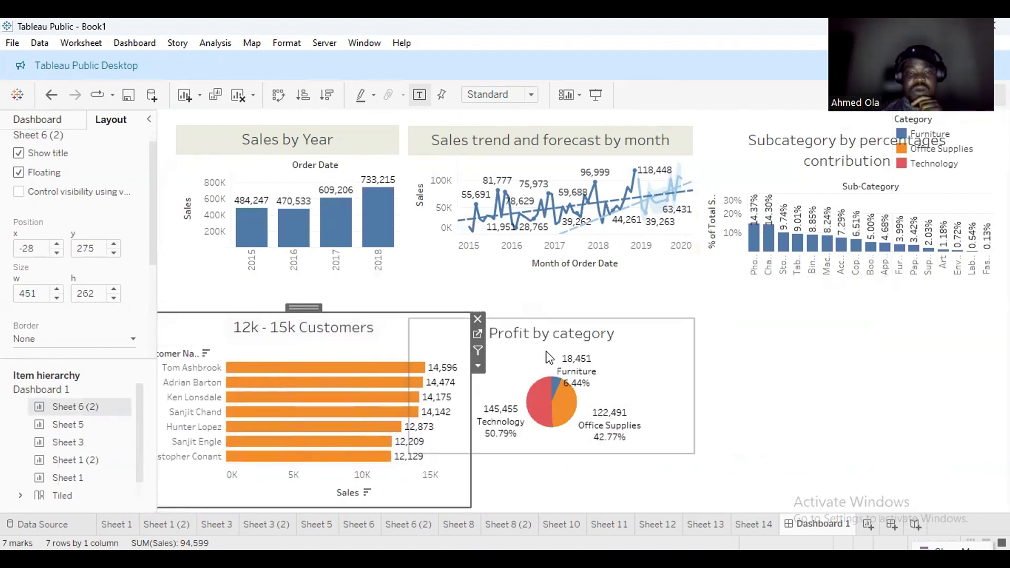
Shift the Profit by category pie right, make it taller, and delete the empty tiled container.
{"action": "left_click", "coordinate": [591, 365]}
{"action": "left_click_drag", "start_coordinate": [556, 314], "coordinate": [636, 315]}
{"action": "left_click_drag", "start_coordinate": [775, 453], "coordinate": [770, 494]}
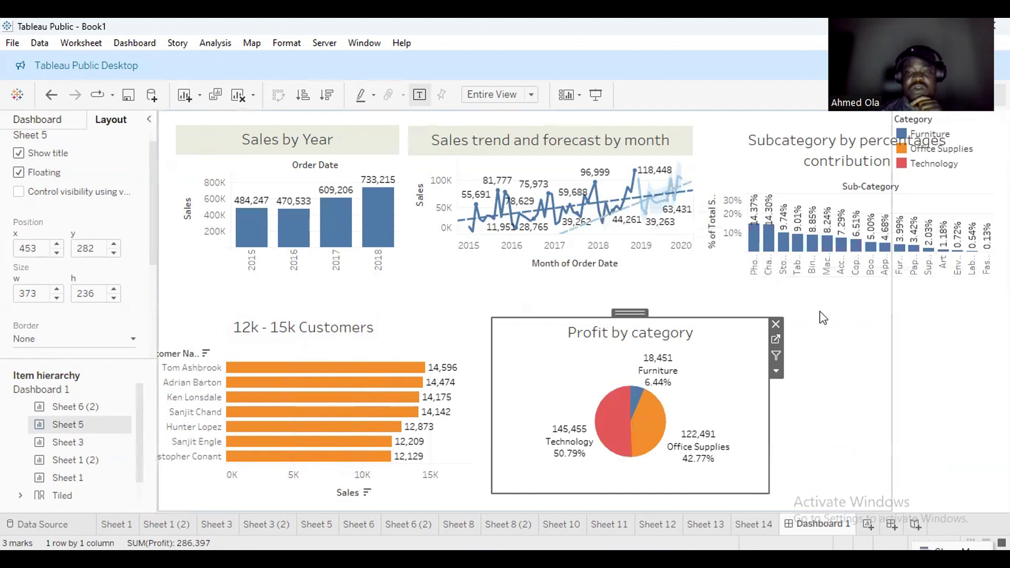
{"action": "left_click", "coordinate": [838, 344]}
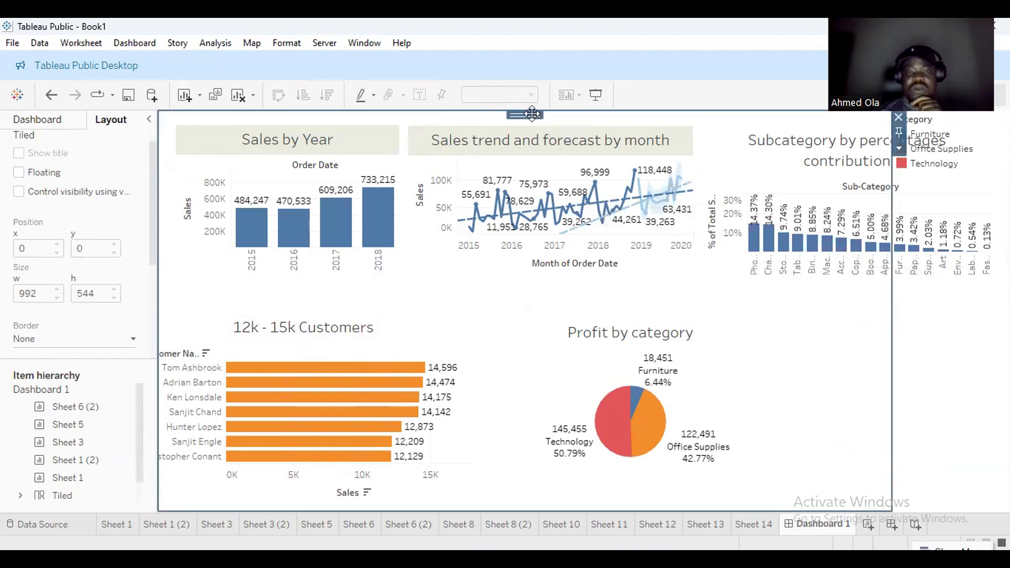
{"action": "left_click_drag", "start_coordinate": [532, 113], "coordinate": [574, 162]}
{"action": "left_click_drag", "start_coordinate": [550, 116], "coordinate": [554, 130]}
{"action": "left_click", "coordinate": [899, 117]}
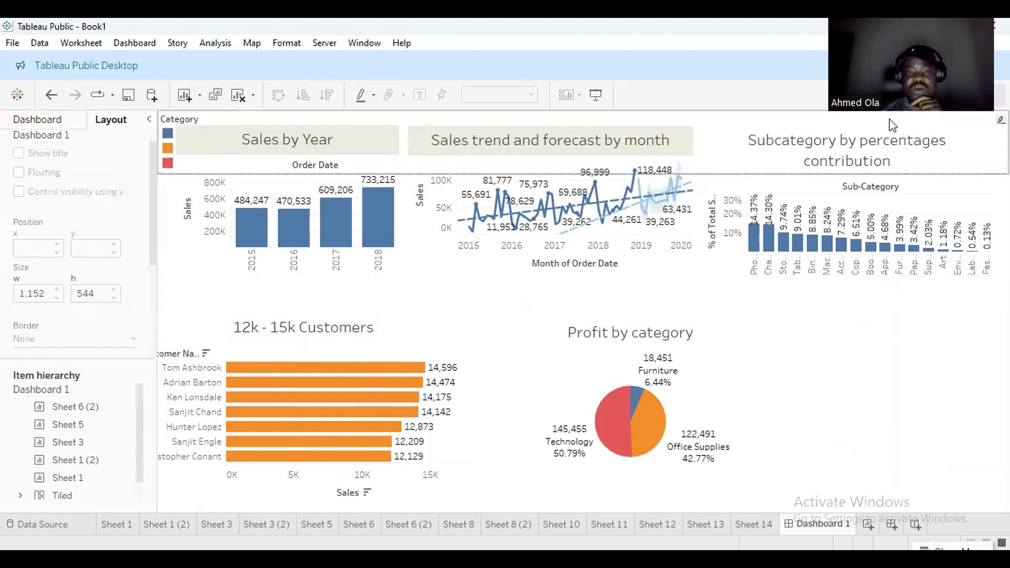
Remove the Category legend from the dashboard and return to the sheets list.
{"action": "left_click", "coordinate": [166, 119]}
{"action": "left_click", "coordinate": [163, 117]}
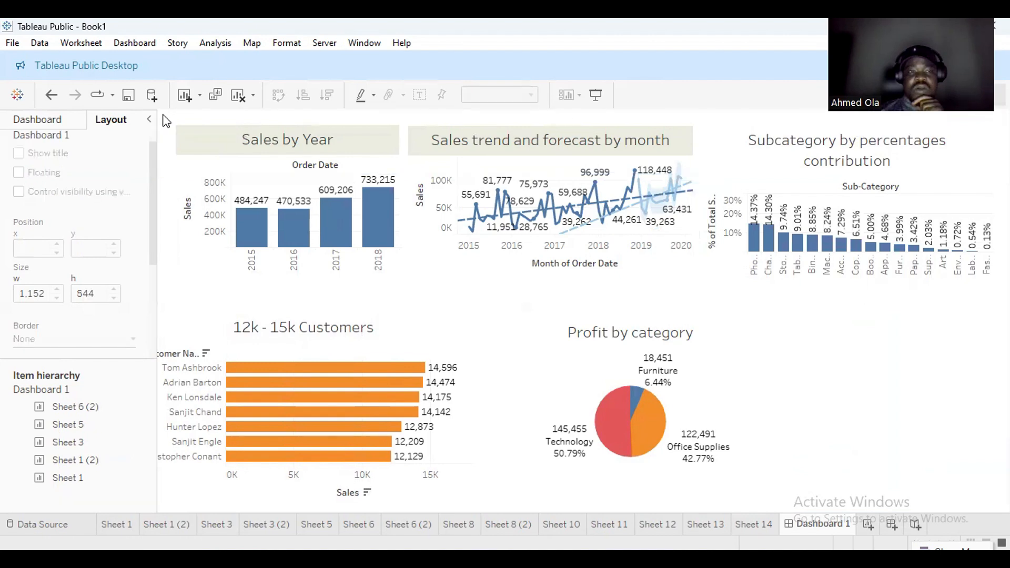
{"action": "left_click", "coordinate": [684, 375]}
{"action": "left_click_drag", "start_coordinate": [682, 370], "coordinate": [668, 365]}
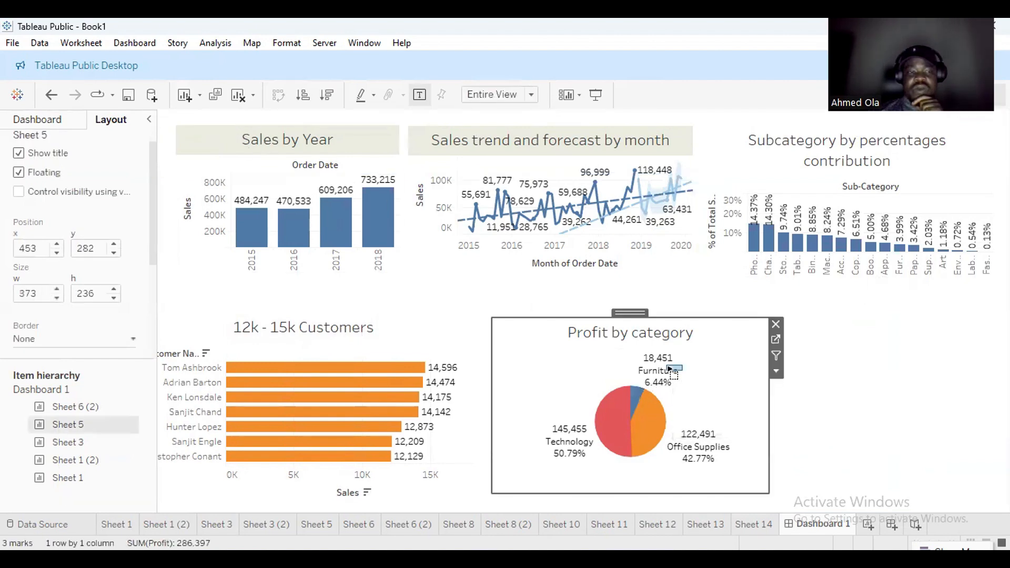
{"action": "left_click", "coordinate": [841, 404]}
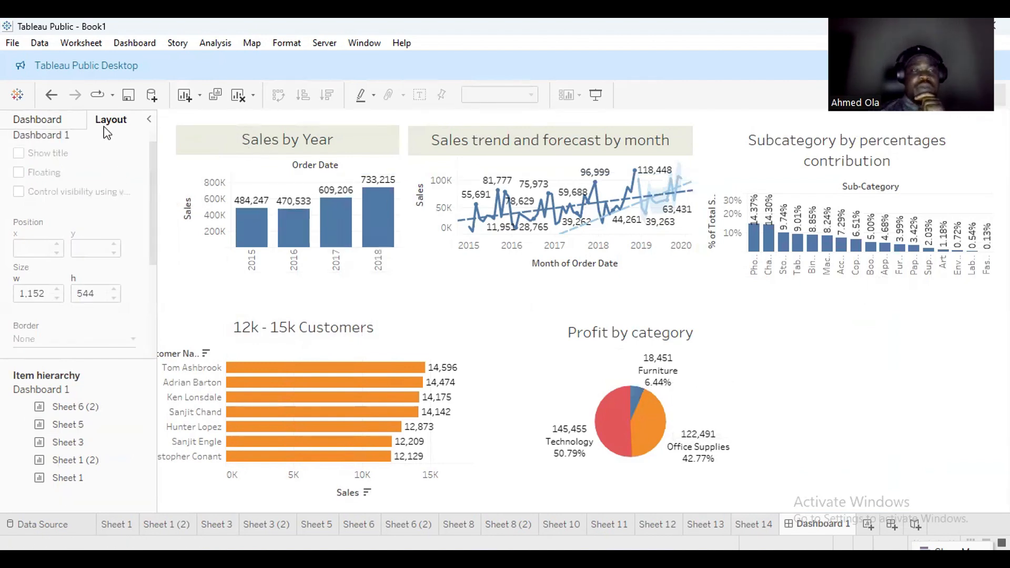
{"action": "left_click", "coordinate": [56, 120]}
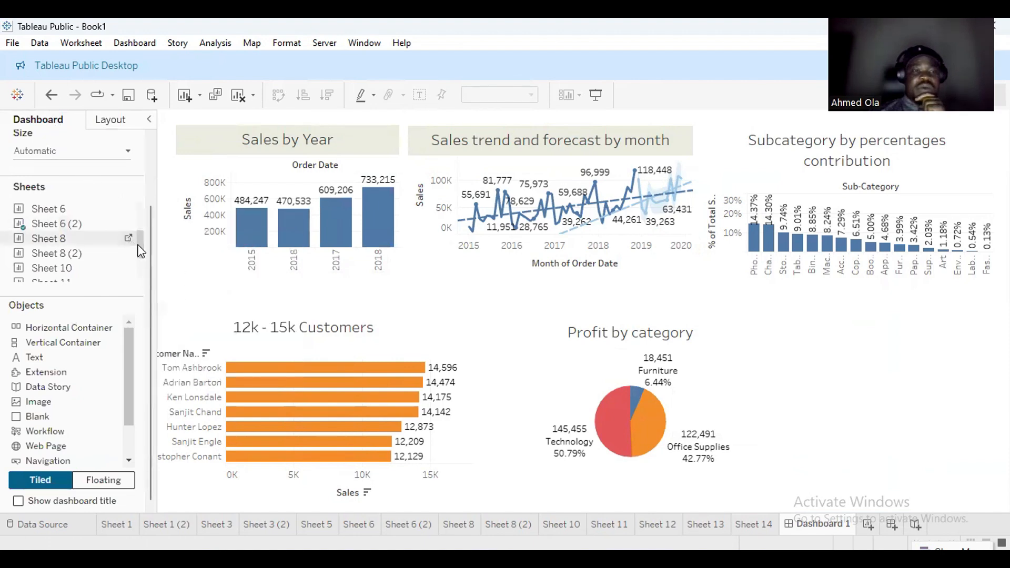
Drop the Sheet 10 bubble chart onto the dashboard and remove its Sub-Category legend.
{"action": "scroll", "coordinate": [135, 243], "scroll_direction": "down", "scroll_amount": 1}
{"action": "mouse_move", "coordinate": [68, 245]}
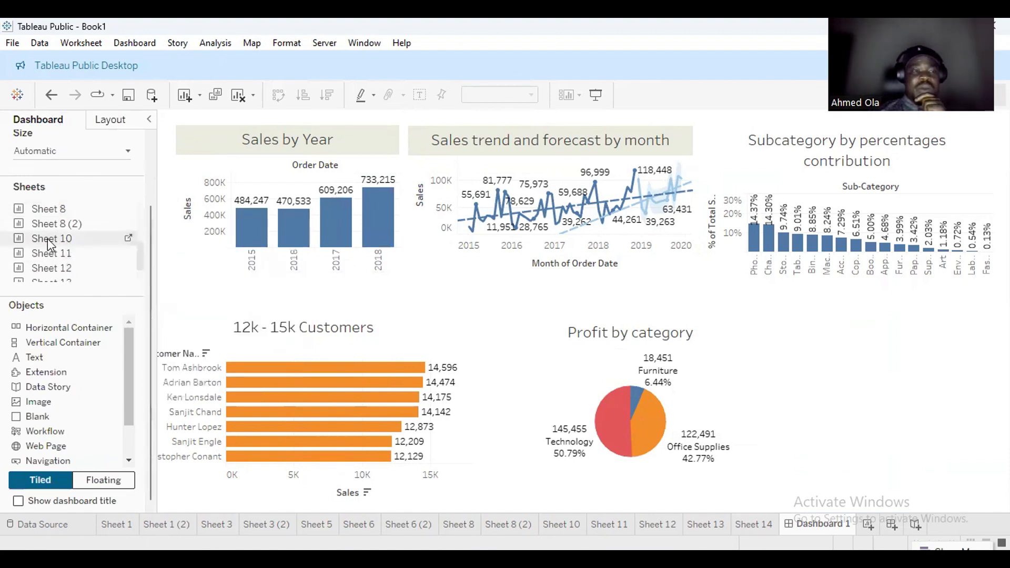
{"action": "left_click_drag", "start_coordinate": [437, 510], "coordinate": [817, 416]}
{"action": "left_click_drag", "start_coordinate": [832, 380], "coordinate": [832, 380]}
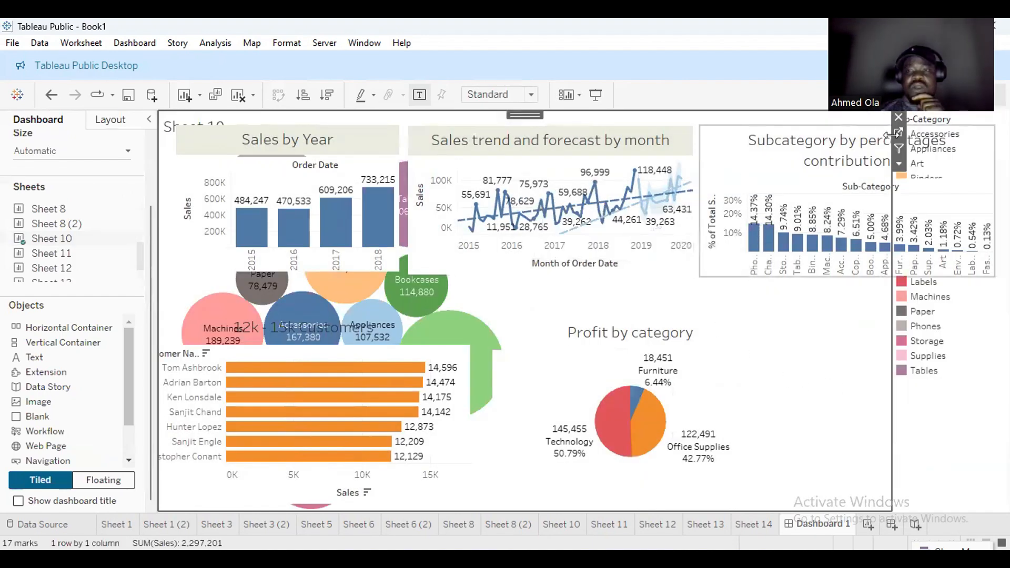
{"action": "left_click", "coordinate": [951, 119]}
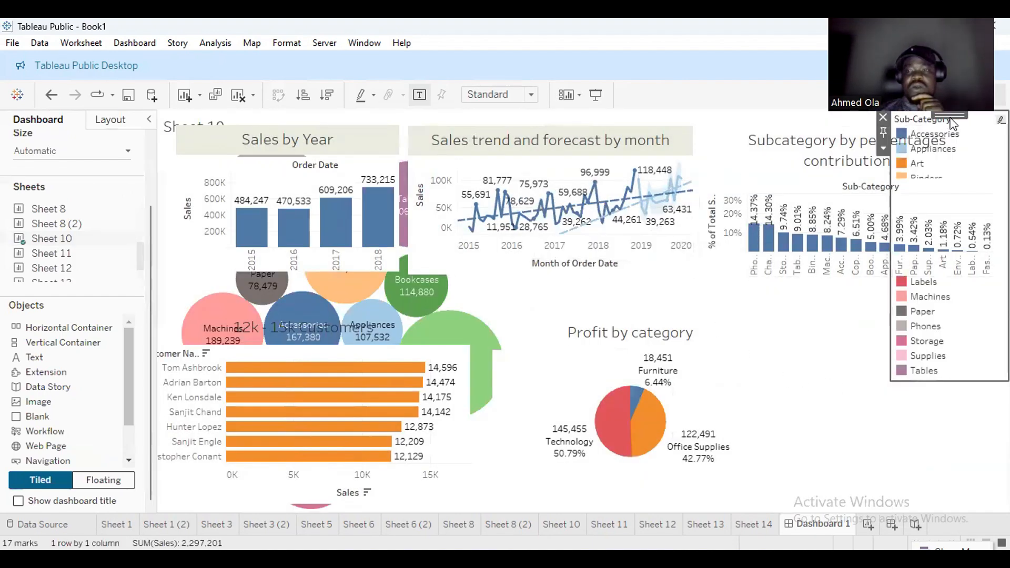
{"action": "left_click", "coordinate": [883, 117]}
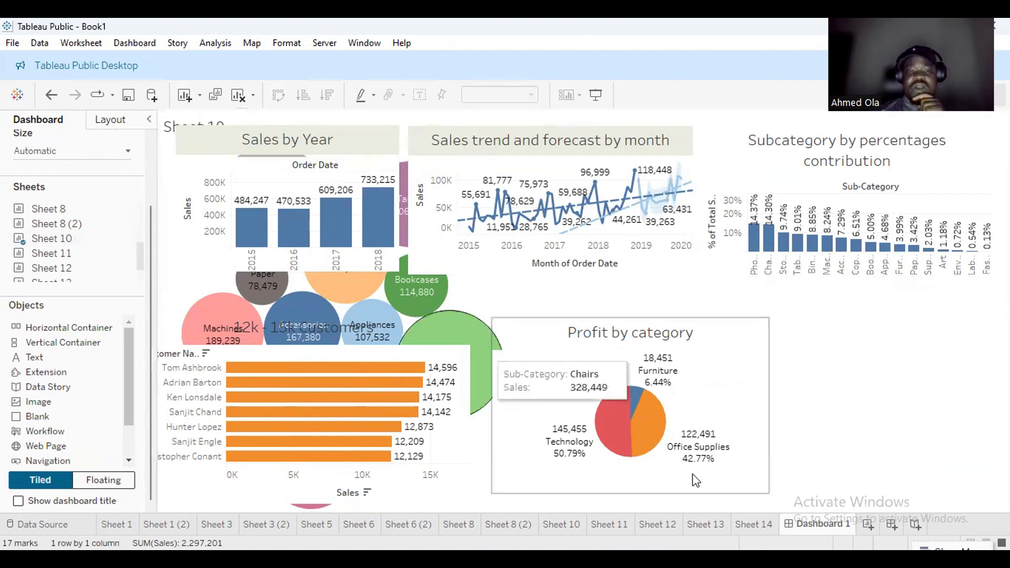
Make the Sheet 10 chart floating and move it to the lower right.
{"action": "left_click", "coordinate": [812, 441]}
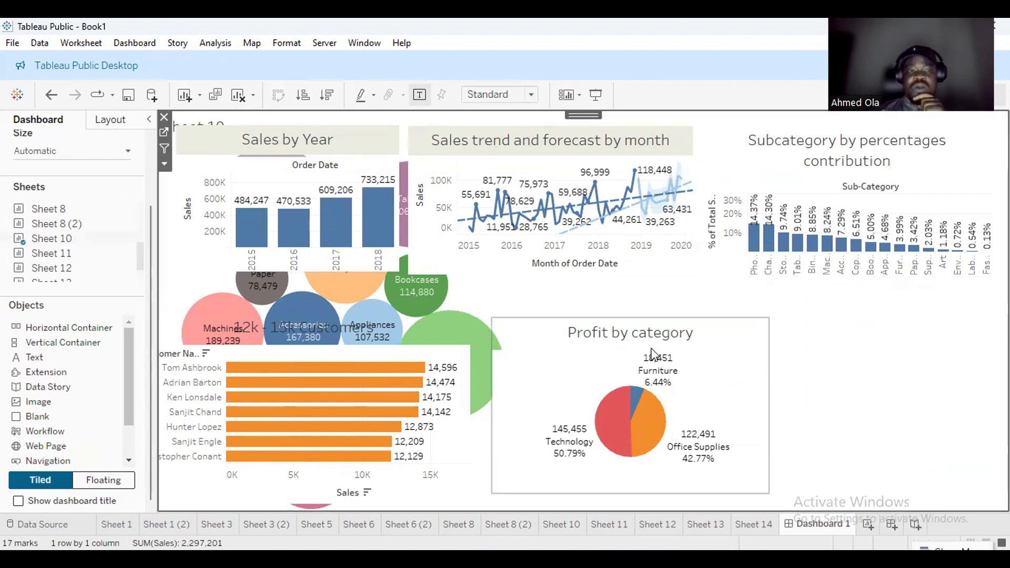
{"action": "left_click", "coordinate": [110, 120]}
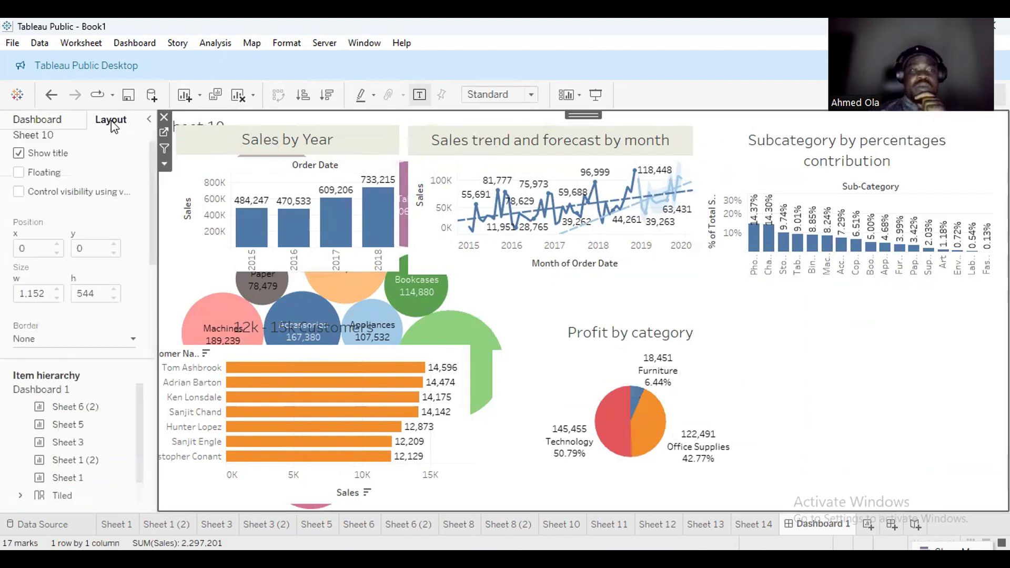
{"action": "left_click", "coordinate": [24, 174]}
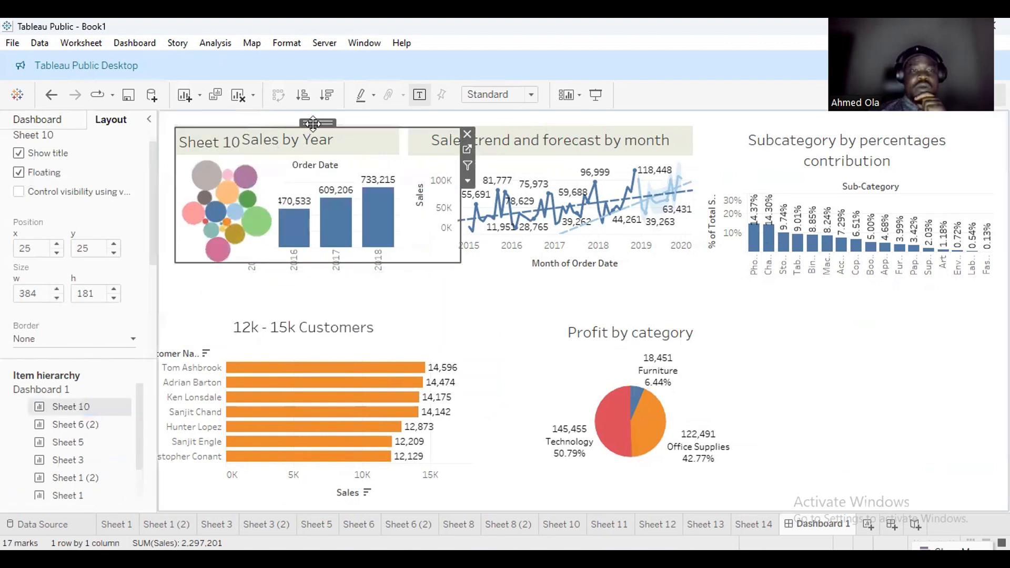
{"action": "left_click_drag", "start_coordinate": [314, 123], "coordinate": [897, 322]}
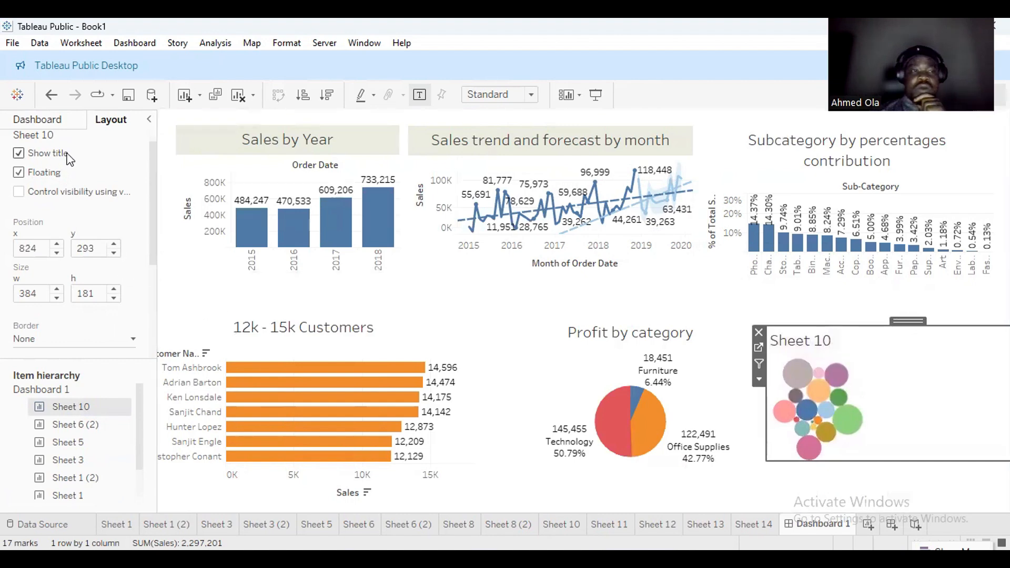
Shift the 12k - 15k Customers chart and Profit by category pie up beneath the top row.
{"action": "left_click", "coordinate": [50, 121]}
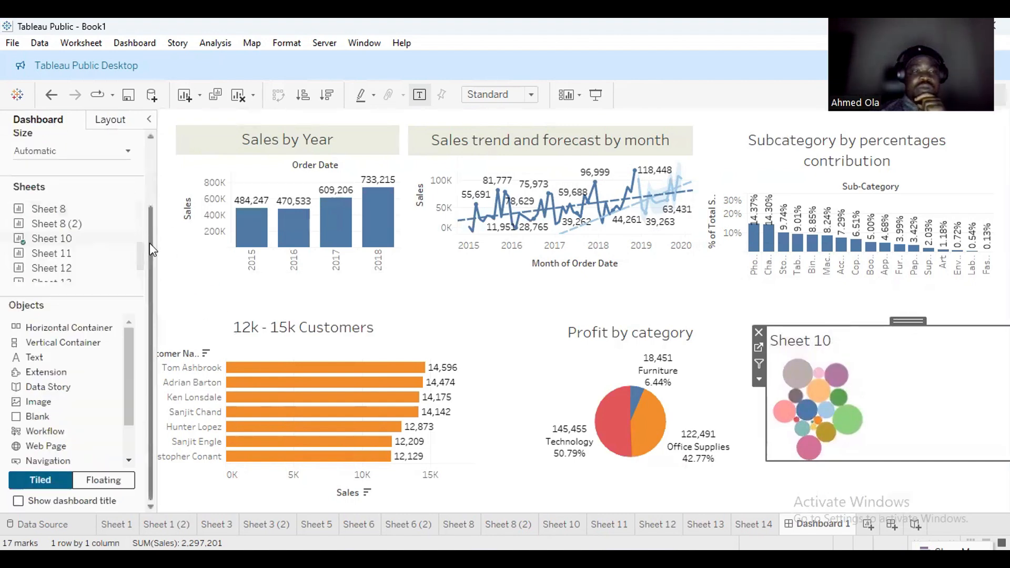
{"action": "scroll", "coordinate": [122, 428], "scroll_direction": "down", "scroll_amount": 1}
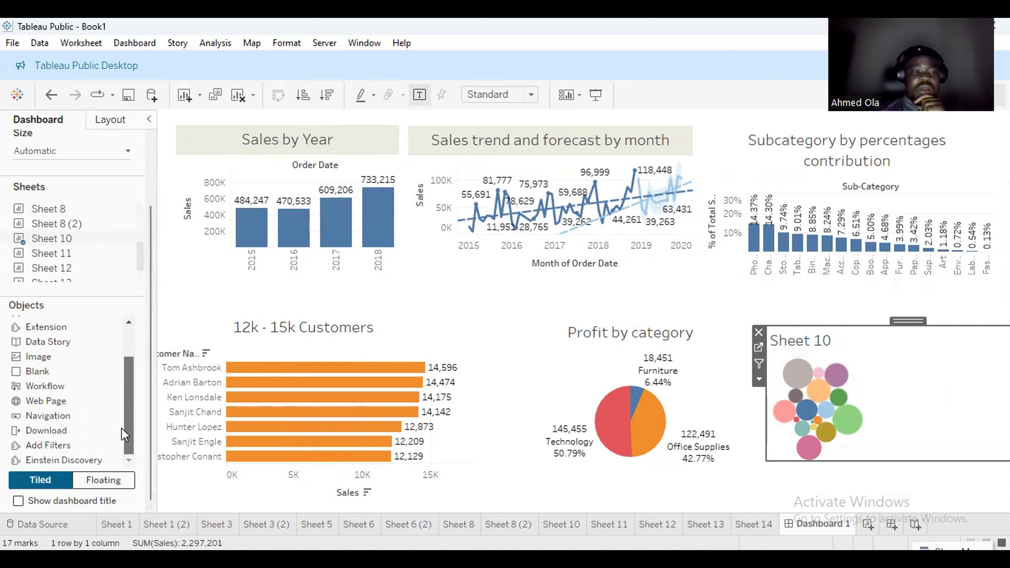
{"action": "mouse_move", "coordinate": [64, 262]}
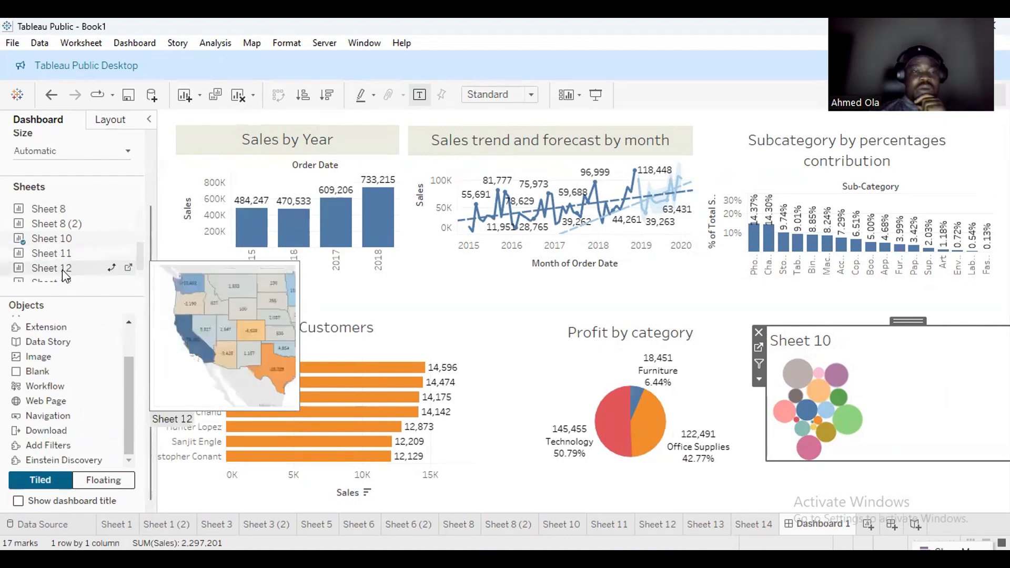
{"action": "left_click", "coordinate": [137, 275]}
{"action": "scroll", "coordinate": [141, 262], "scroll_direction": "down", "scroll_amount": 1}
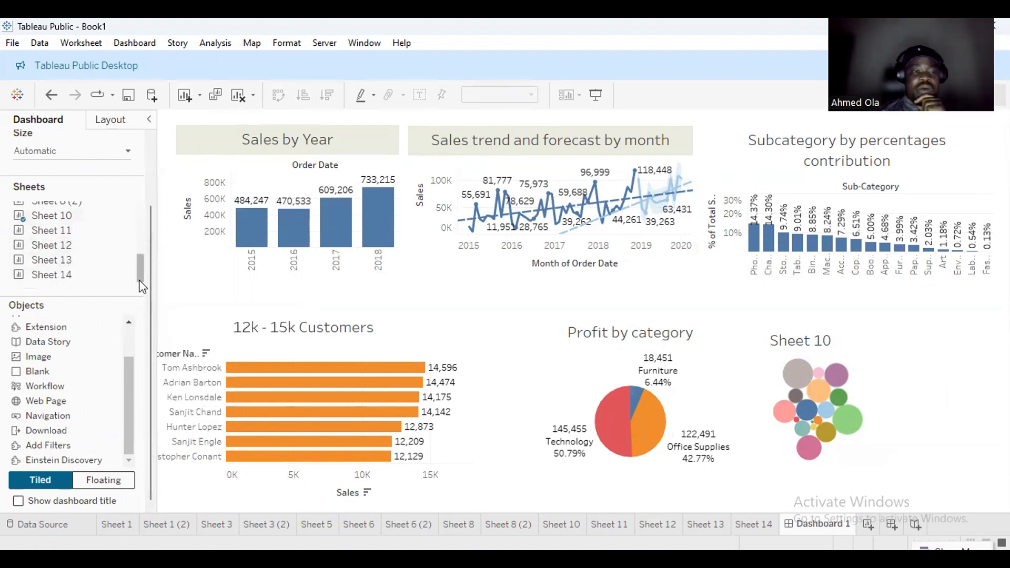
{"action": "mouse_move", "coordinate": [78, 277]}
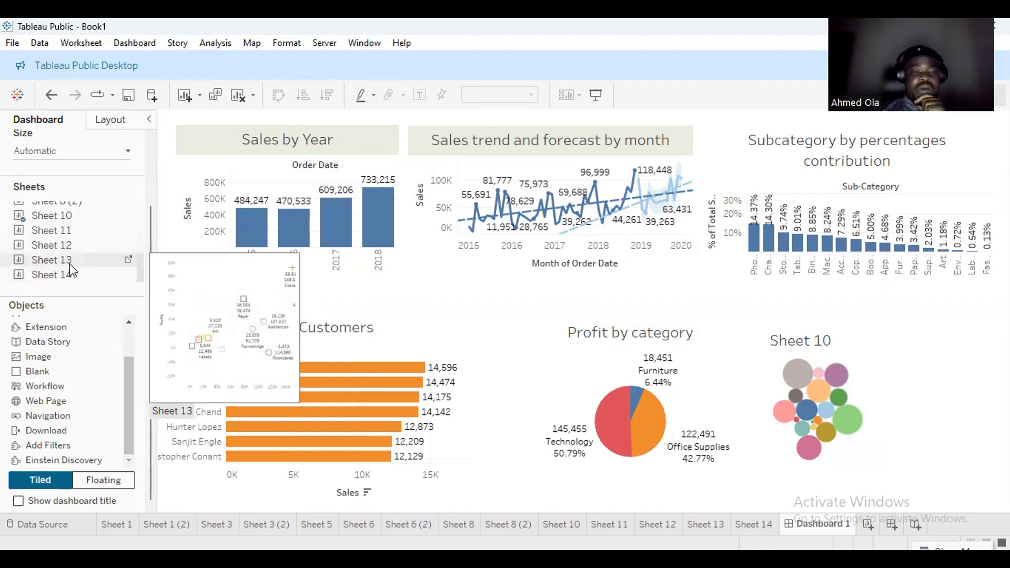
{"action": "left_click", "coordinate": [555, 353]}
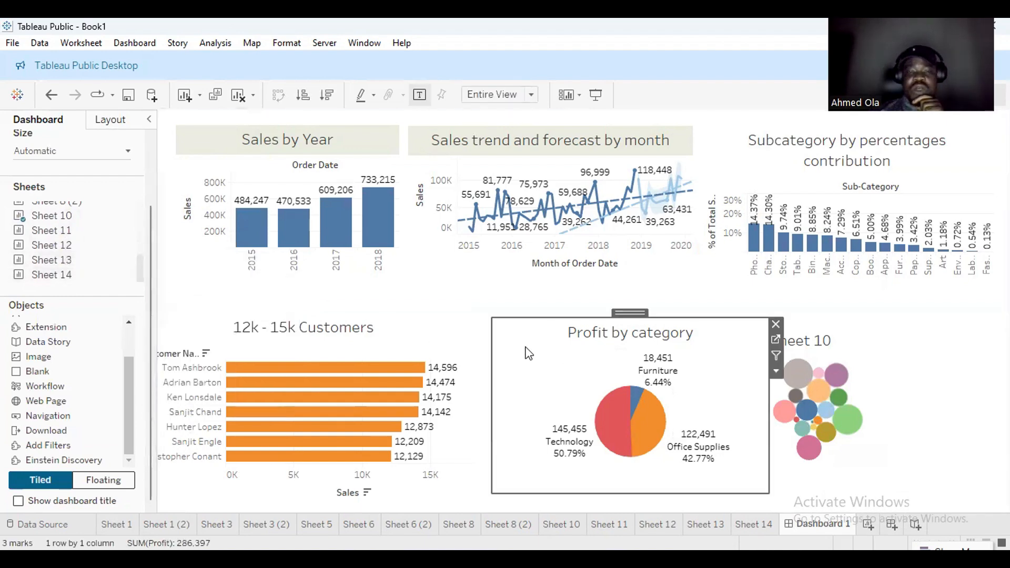
{"action": "left_click", "coordinate": [348, 344]}
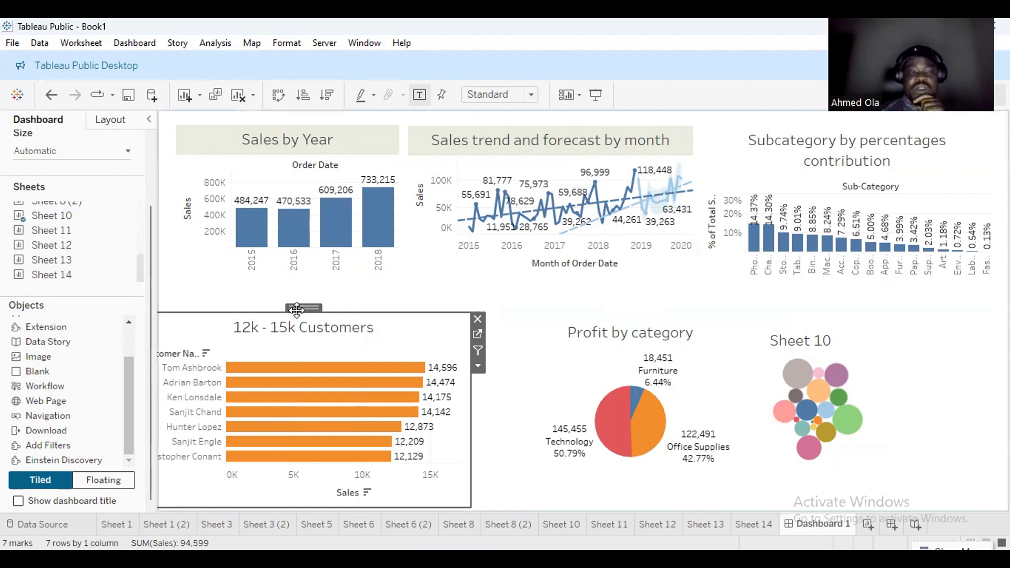
{"action": "left_click_drag", "start_coordinate": [299, 309], "coordinate": [298, 286]}
{"action": "left_click", "coordinate": [574, 338]}
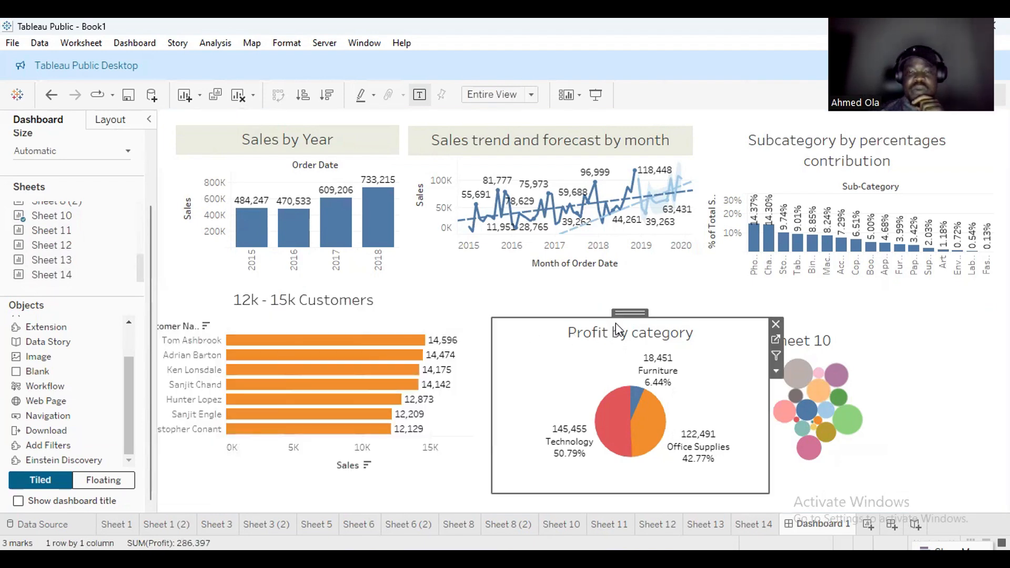
{"action": "left_click_drag", "start_coordinate": [623, 317], "coordinate": [623, 289]}
Remove the Sheet 10 bubble chart and narrow the Profit by category pie.
{"action": "left_click", "coordinate": [837, 371]}
{"action": "left_click", "coordinate": [901, 345]}
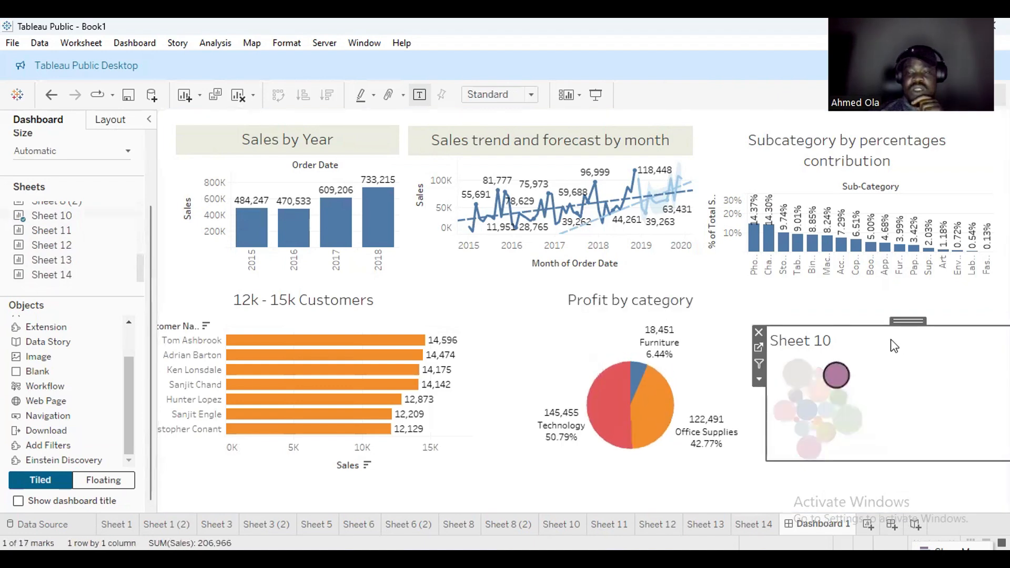
{"action": "left_click", "coordinate": [756, 333]}
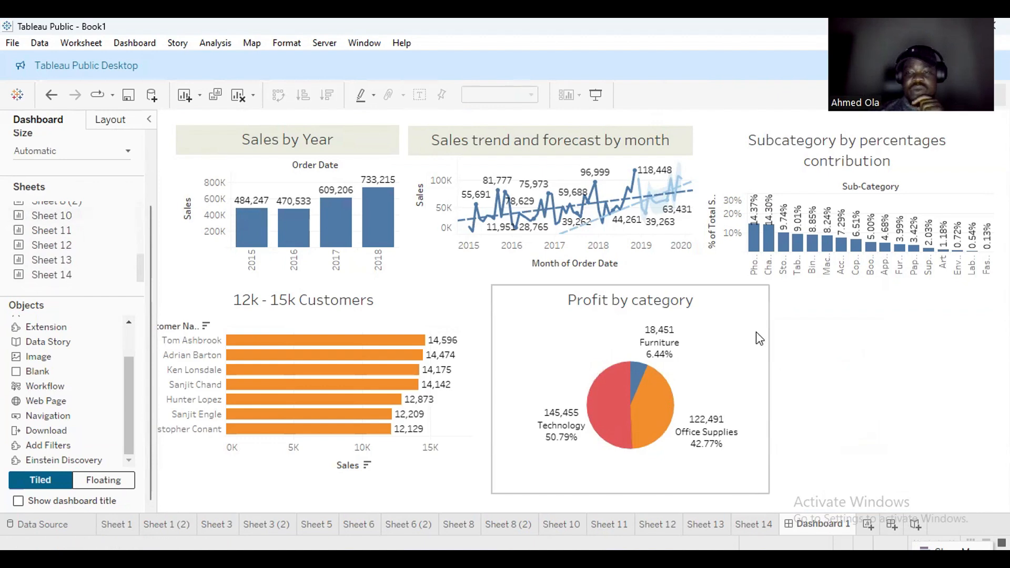
{"action": "left_click", "coordinate": [752, 367]}
{"action": "left_click_drag", "start_coordinate": [768, 380], "coordinate": [725, 379]}
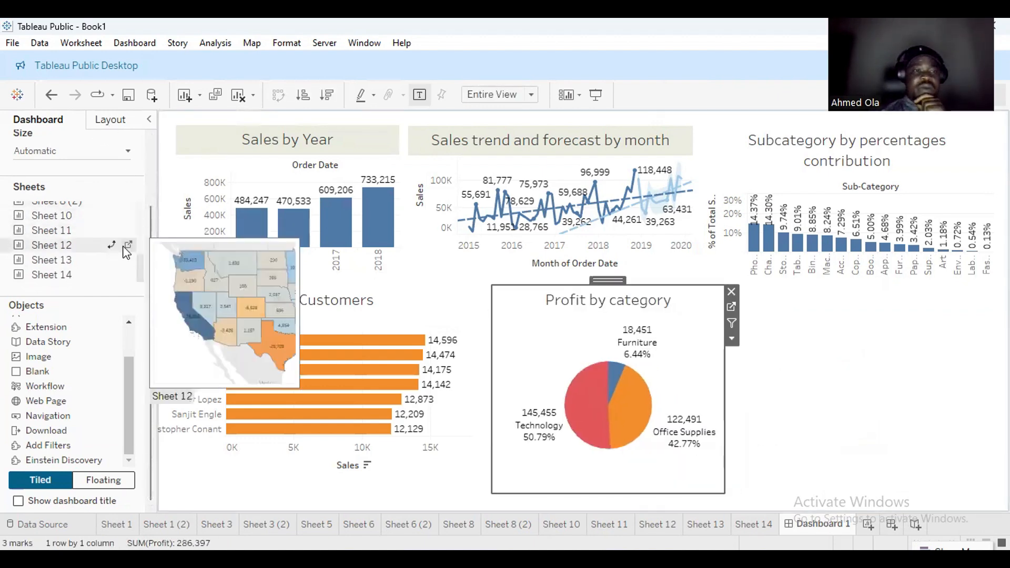
Add the Sheet 12 profit map as a floating item at the lower right, made taller.
{"action": "mouse_move", "coordinate": [115, 260]}
{"action": "left_click_drag", "start_coordinate": [87, 248], "coordinate": [867, 382]}
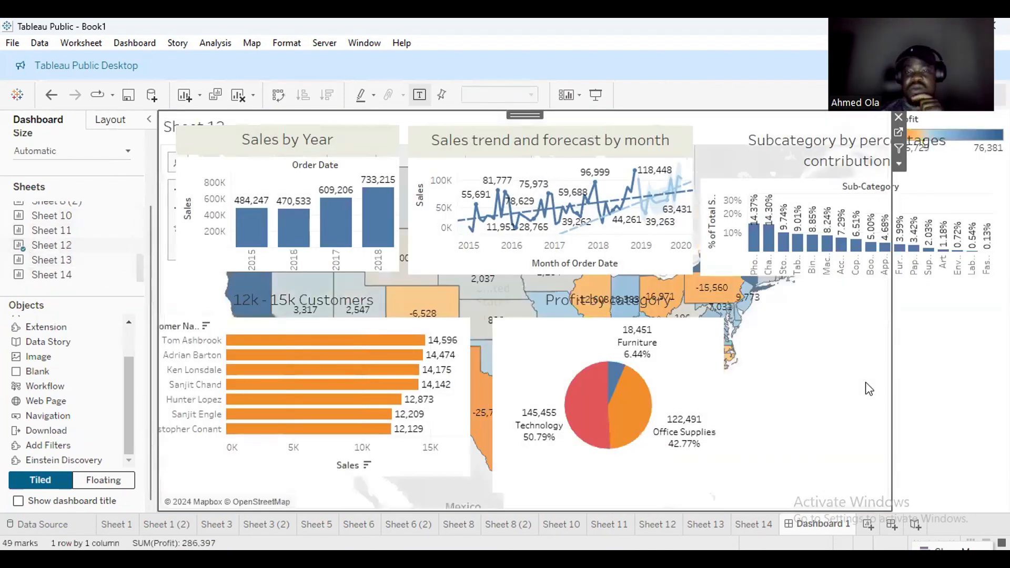
{"action": "left_click", "coordinate": [111, 120]}
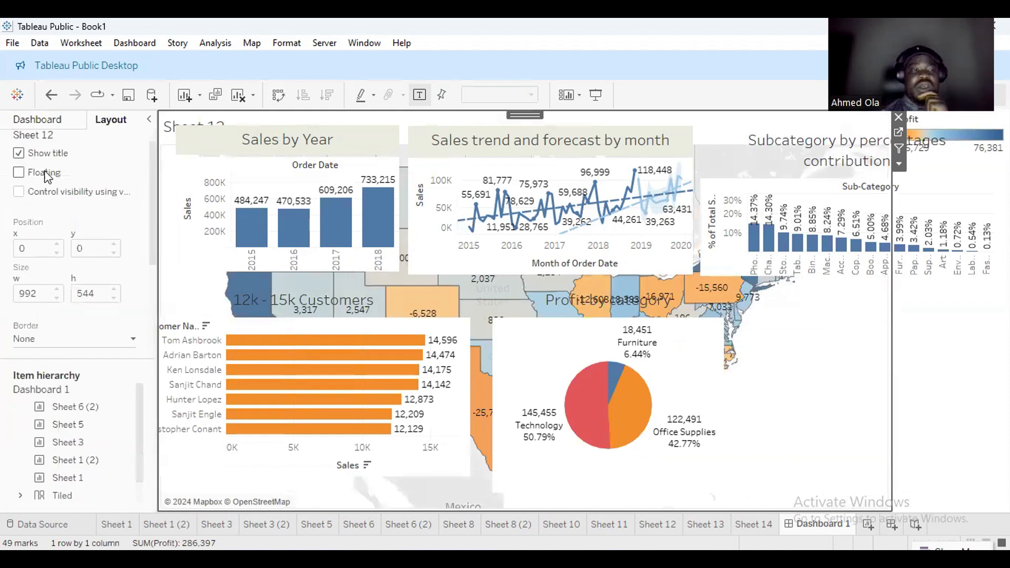
{"action": "left_click", "coordinate": [20, 174]}
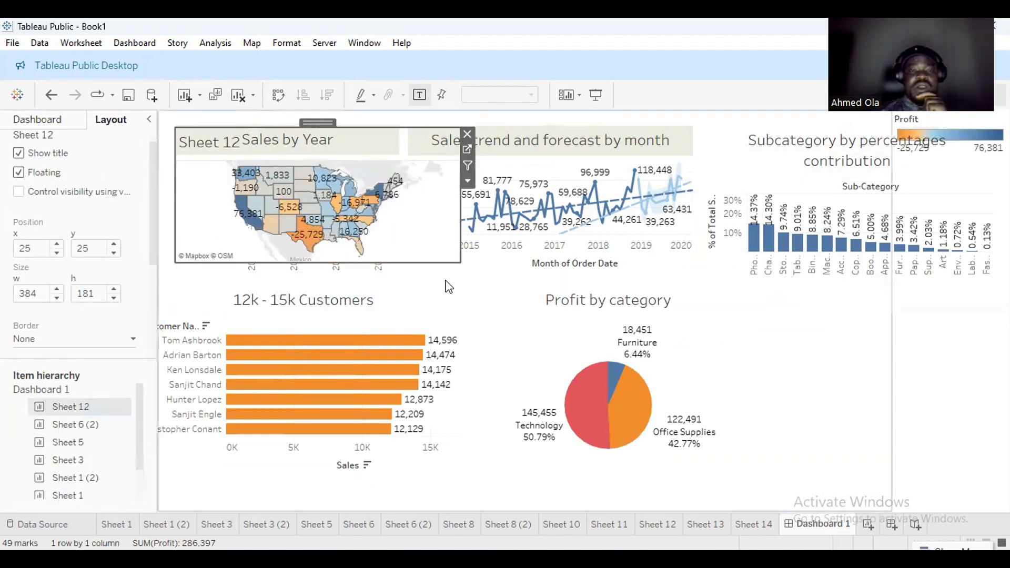
{"action": "left_click_drag", "start_coordinate": [404, 238], "coordinate": [458, 356]}
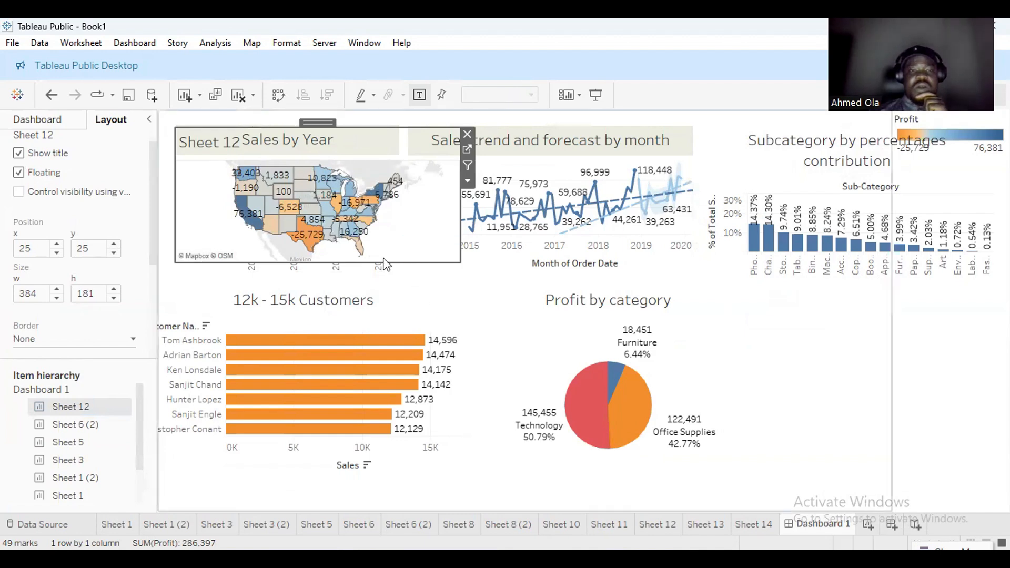
{"action": "left_click_drag", "start_coordinate": [318, 124], "coordinate": [854, 300]}
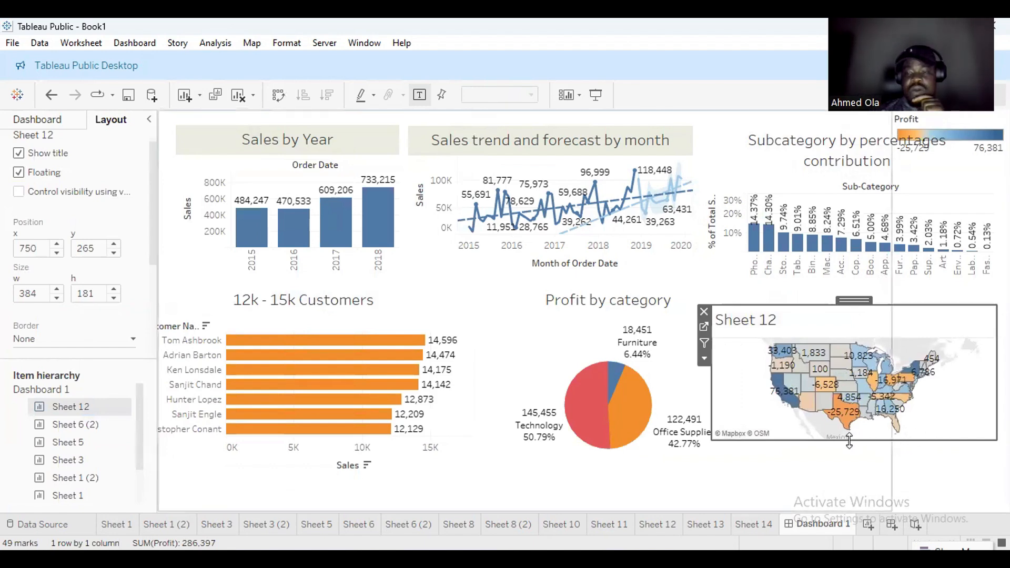
{"action": "left_click_drag", "start_coordinate": [848, 441], "coordinate": [821, 501]}
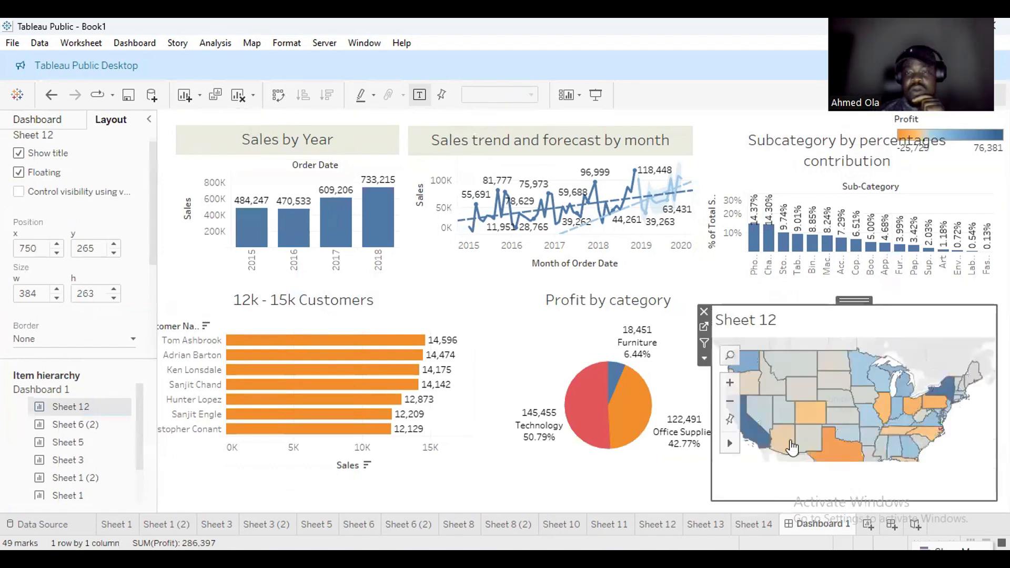
Delete the empty tiled container and the Profit legend strip across the top.
{"action": "left_click", "coordinate": [741, 298]}
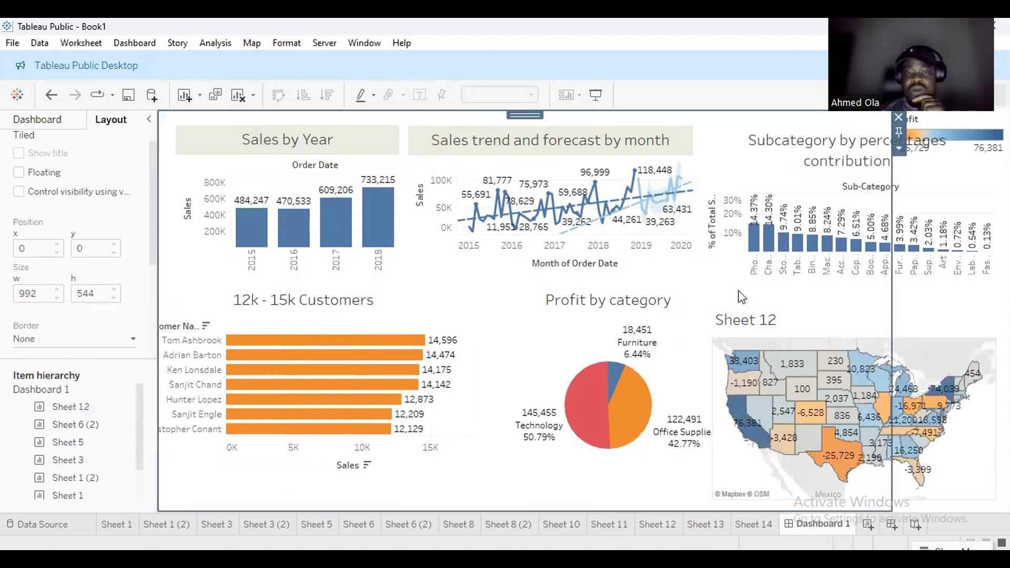
{"action": "left_click", "coordinate": [899, 117]}
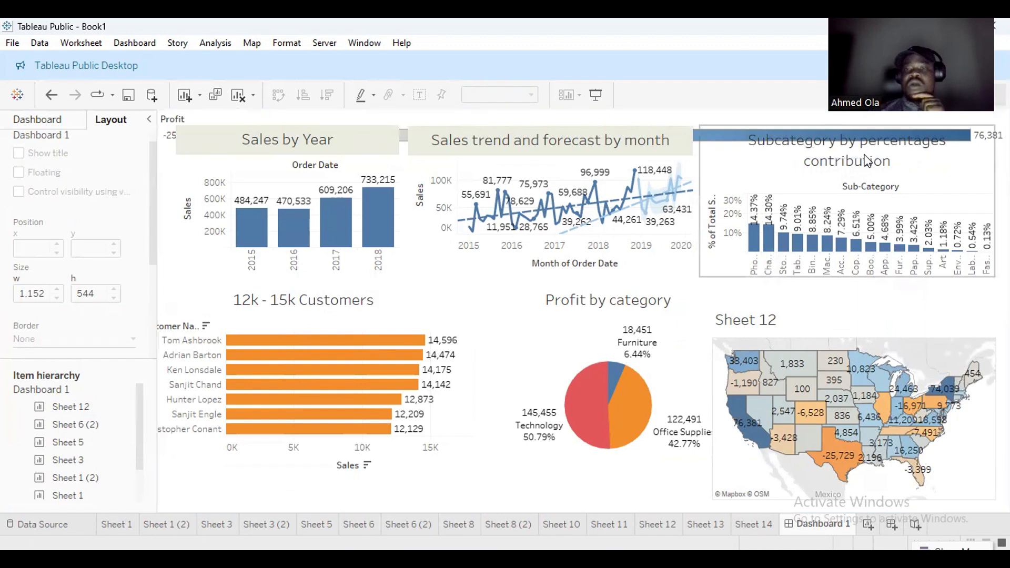
{"action": "left_click", "coordinate": [695, 136]}
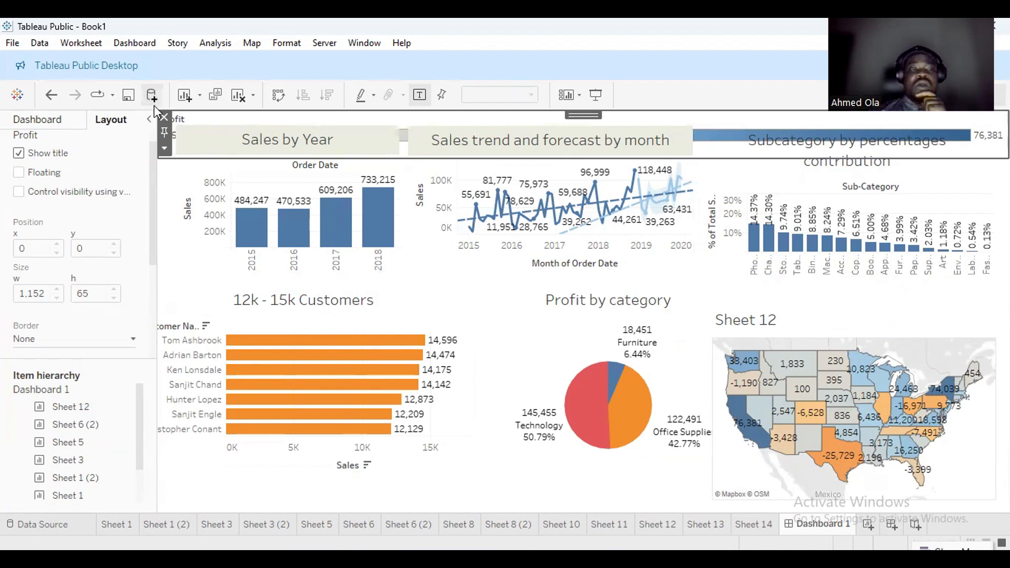
{"action": "left_click", "coordinate": [162, 116]}
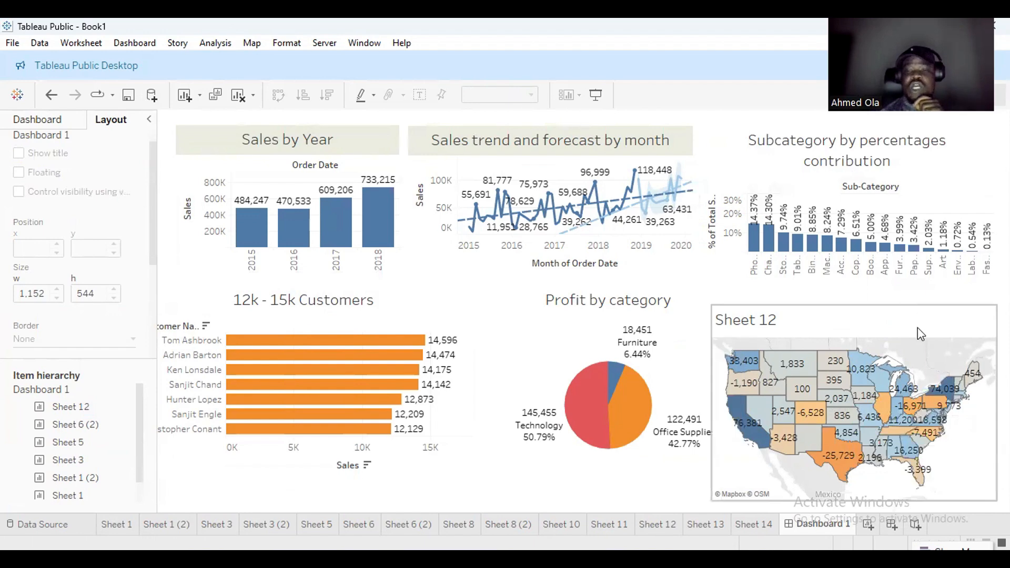
Check in the Dashboard pane that Dashboard 1's Size remains Automatic.
{"action": "left_click", "coordinate": [62, 124]}
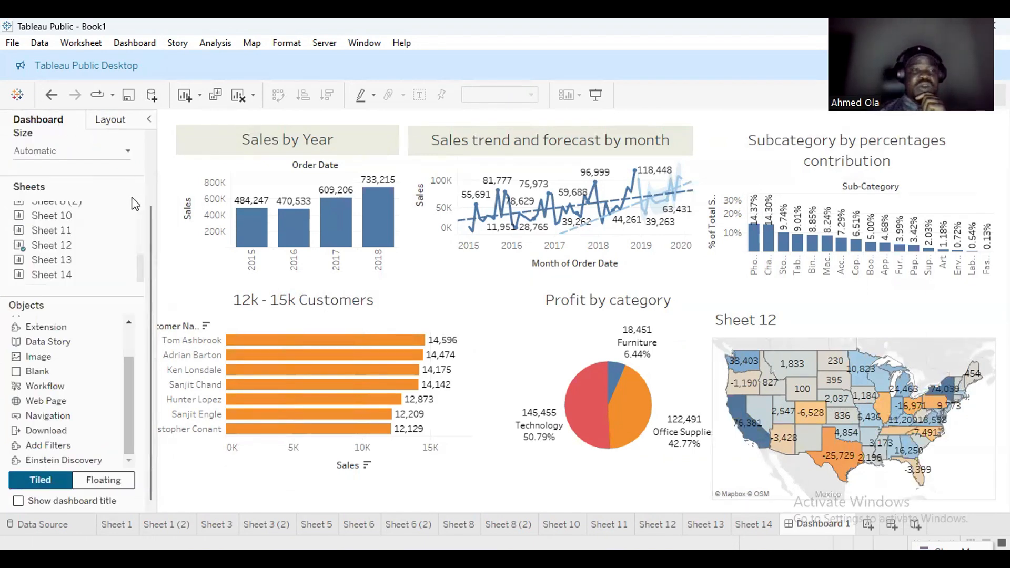
{"action": "scroll", "coordinate": [151, 202], "scroll_direction": "up", "scroll_amount": 2}
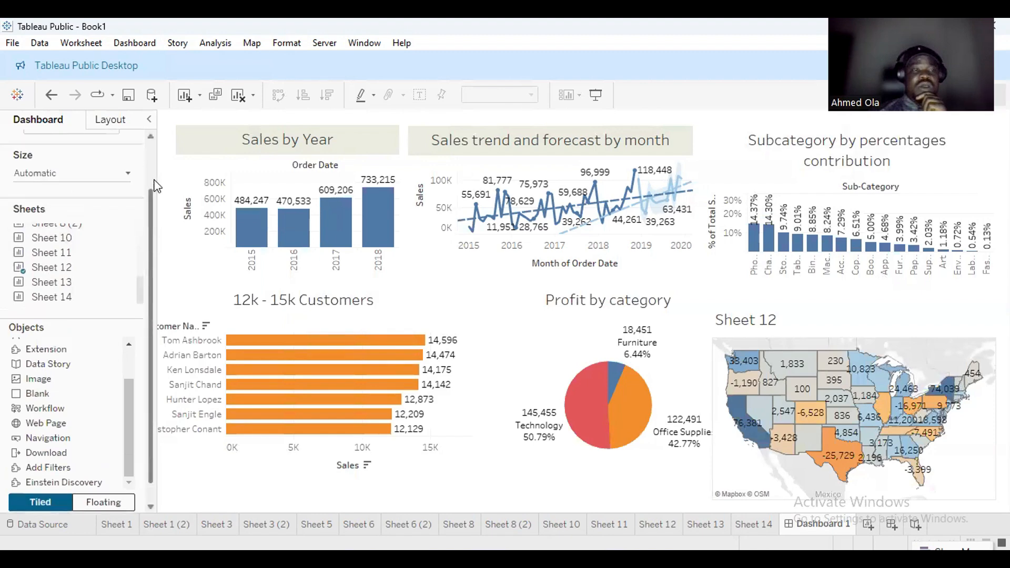
{"action": "scroll", "coordinate": [150, 193], "scroll_direction": "down", "scroll_amount": 2}
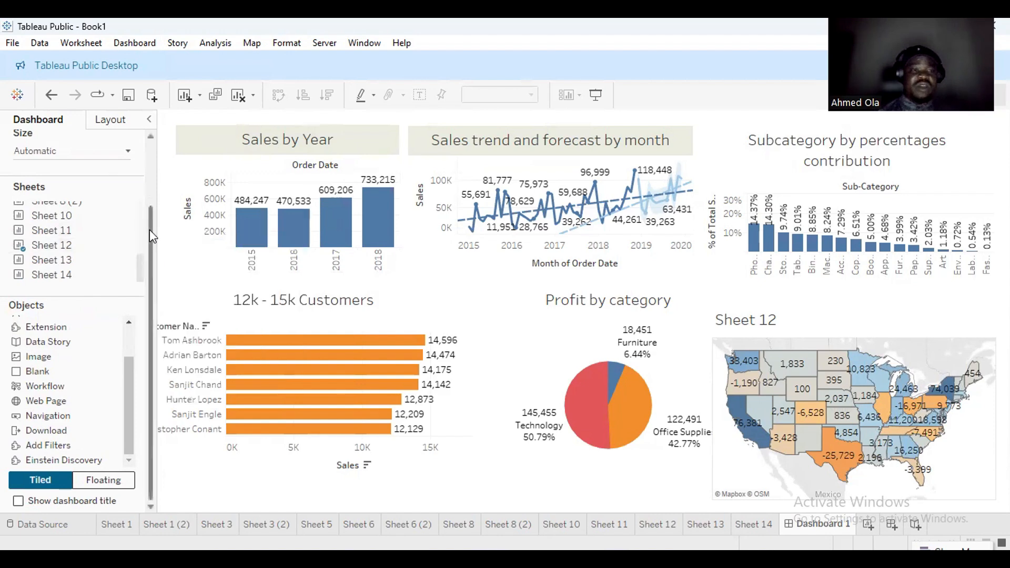
{"action": "left_click_drag", "start_coordinate": [149, 230], "coordinate": [150, 140]}
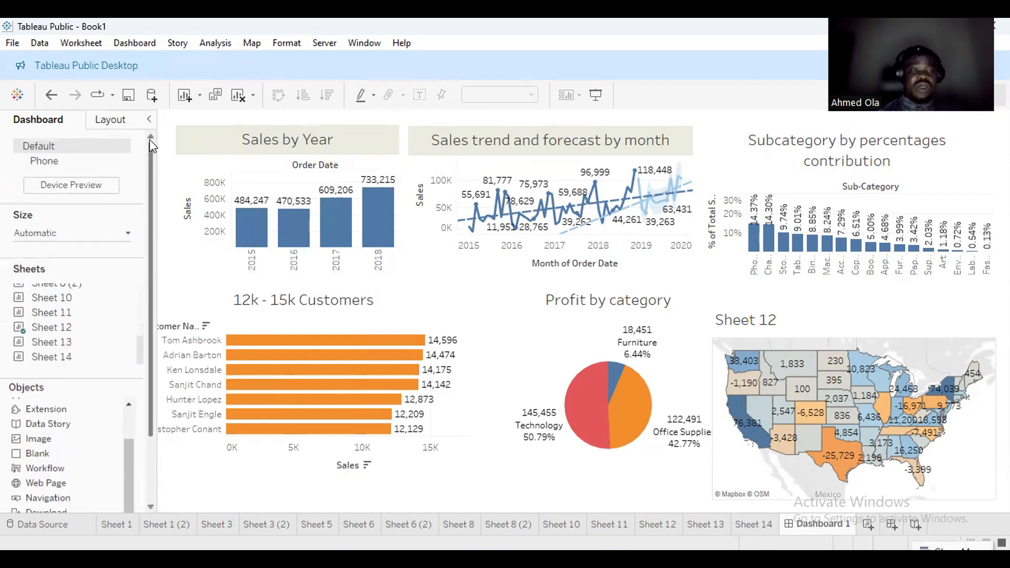
{"action": "left_click", "coordinate": [126, 242]}
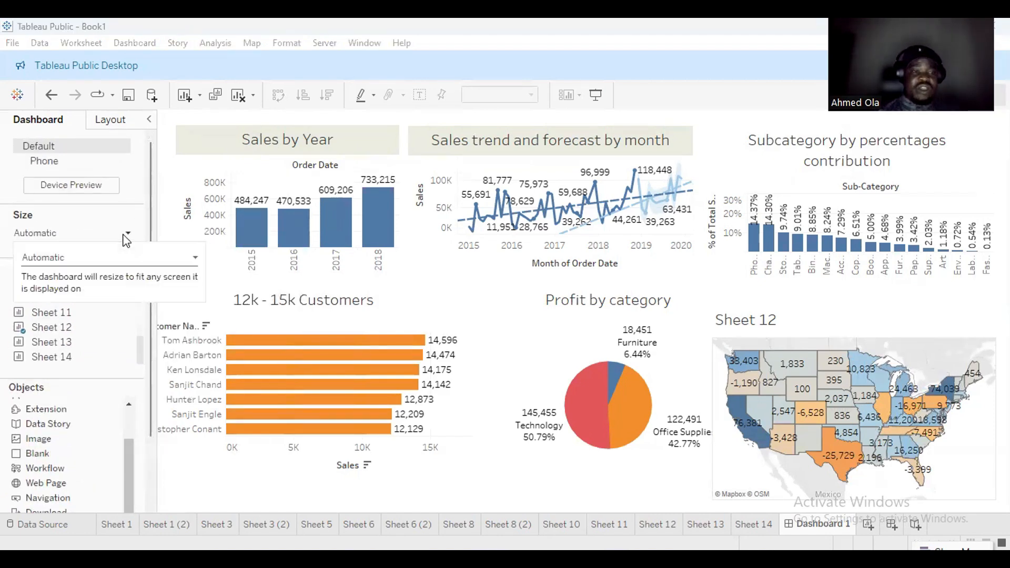
{"action": "left_click", "coordinate": [144, 217]}
{"action": "scroll", "coordinate": [147, 254], "scroll_direction": "down", "scroll_amount": 3}
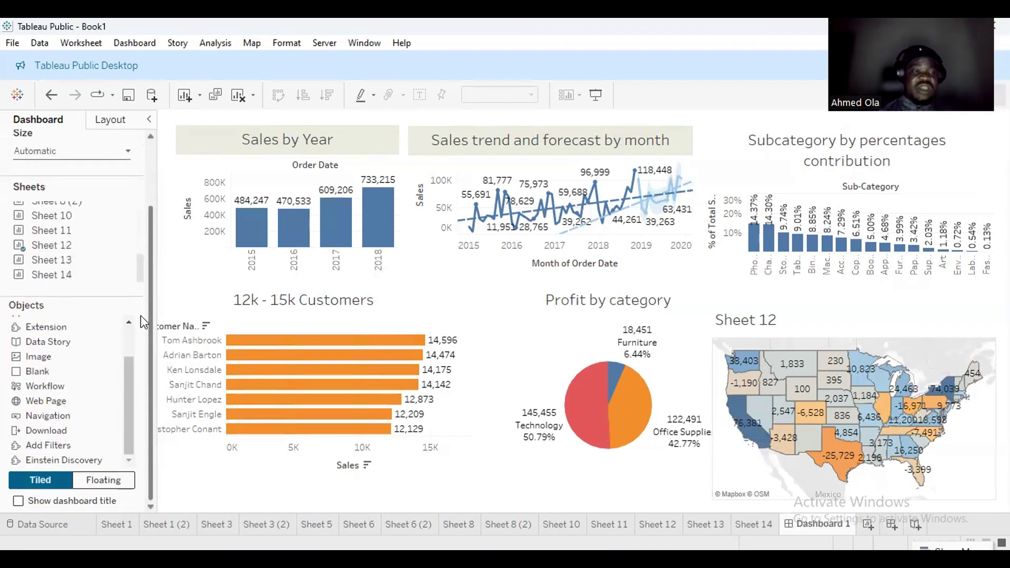
Insert an Image object with no file chosen, then add a Blank object.
{"action": "double_click", "coordinate": [46, 357]}
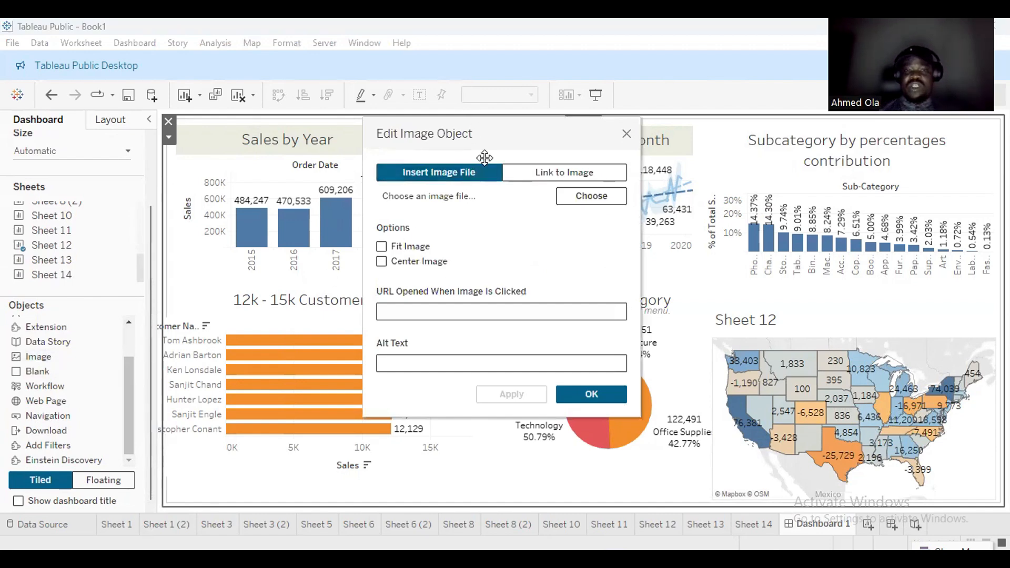
{"action": "left_click_drag", "start_coordinate": [485, 157], "coordinate": [510, 174]}
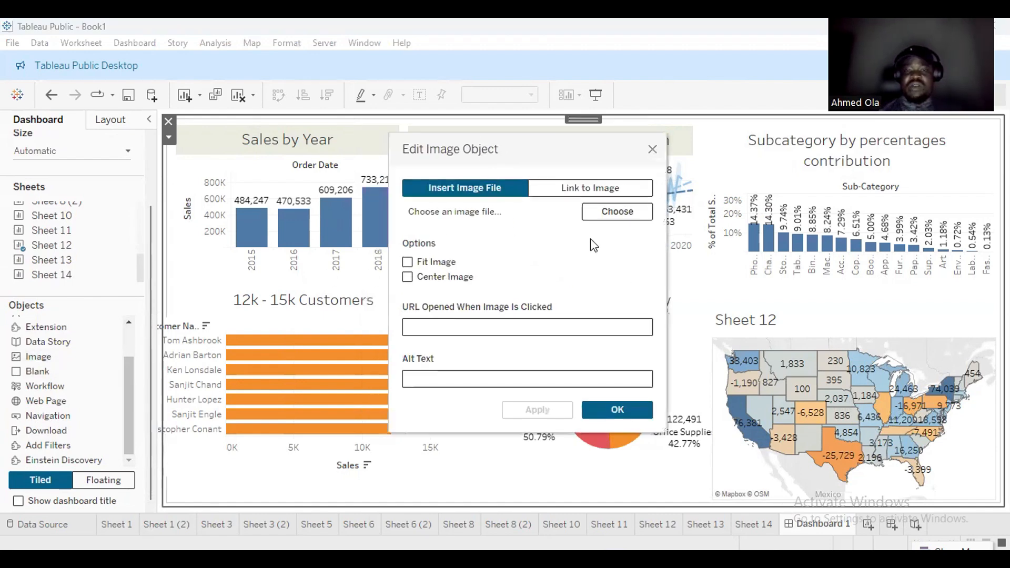
{"action": "left_click", "coordinate": [614, 217]}
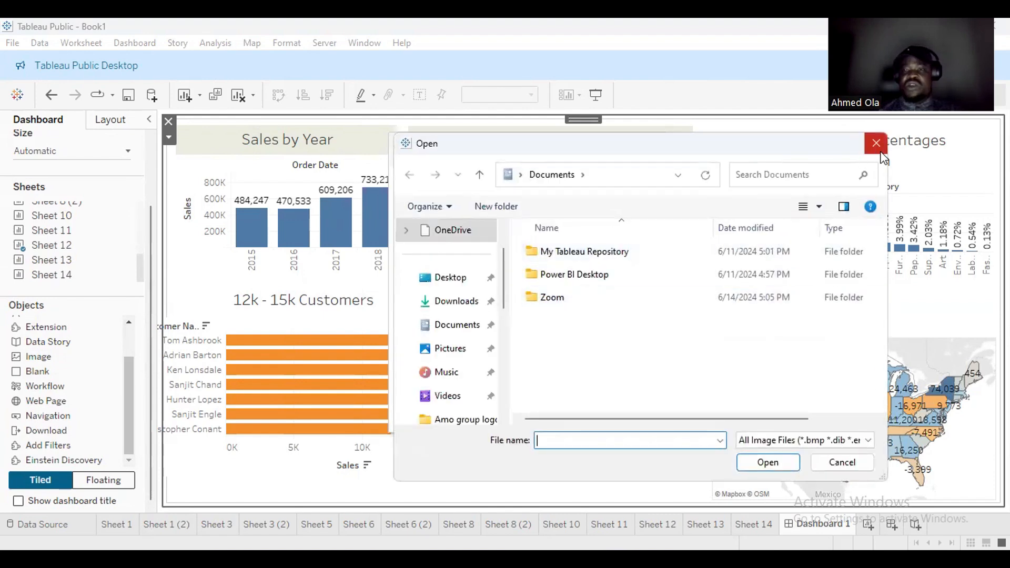
{"action": "left_click", "coordinate": [880, 150]}
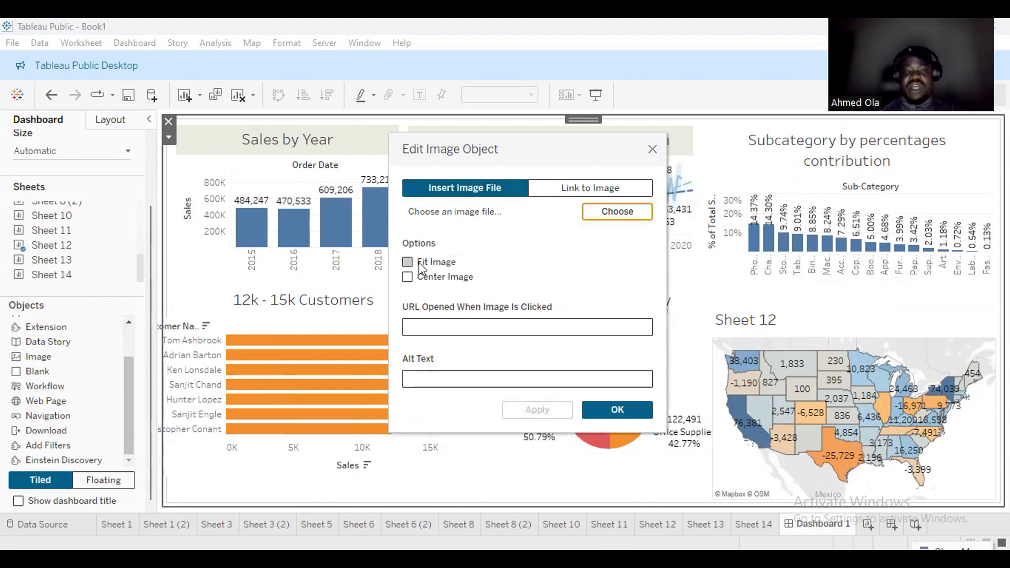
{"action": "left_click", "coordinate": [653, 151]}
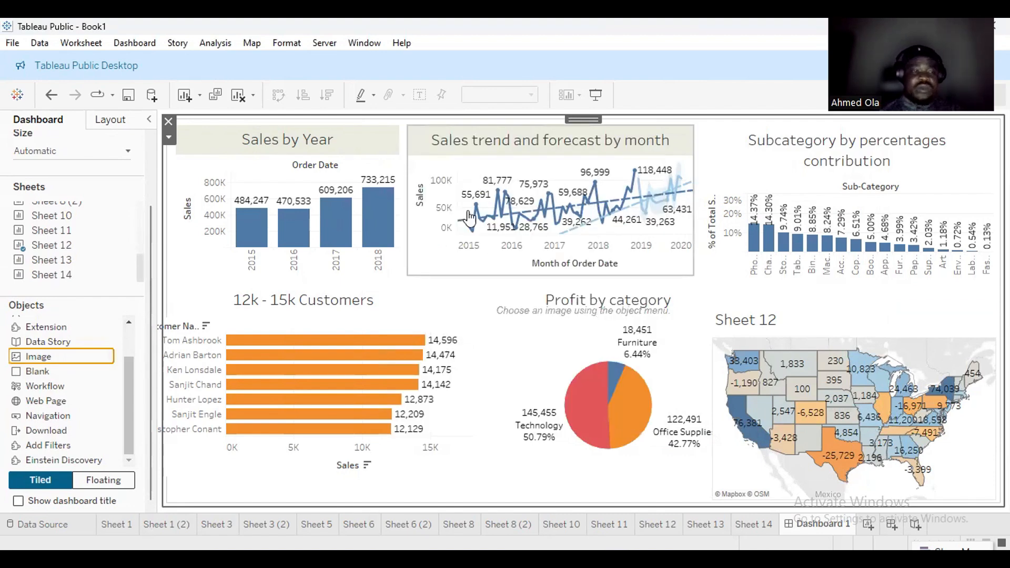
{"action": "double_click", "coordinate": [55, 374]}
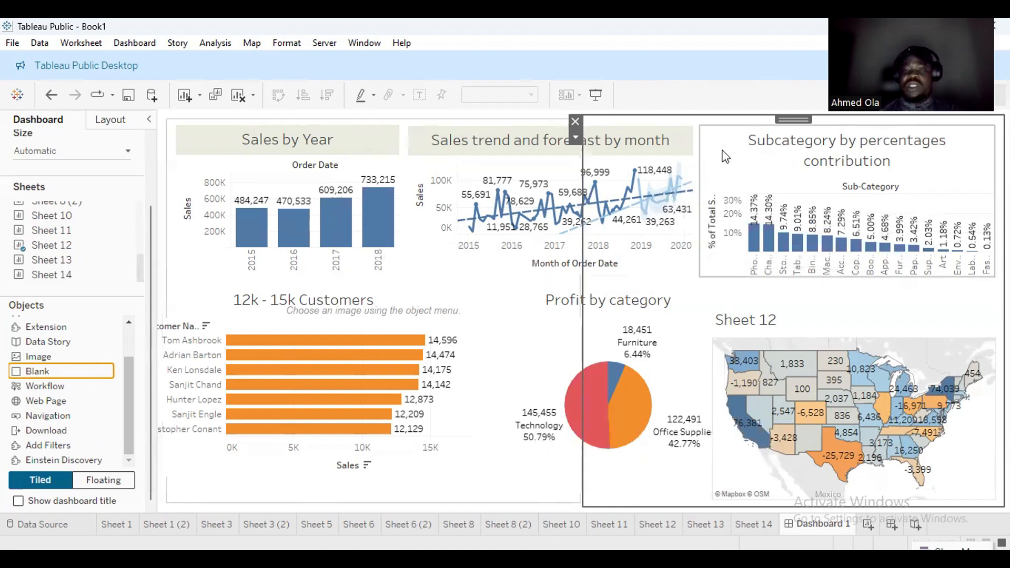
Remove the blank space and add a Web Page object with the URL youtube.com.
{"action": "left_click", "coordinate": [575, 122]}
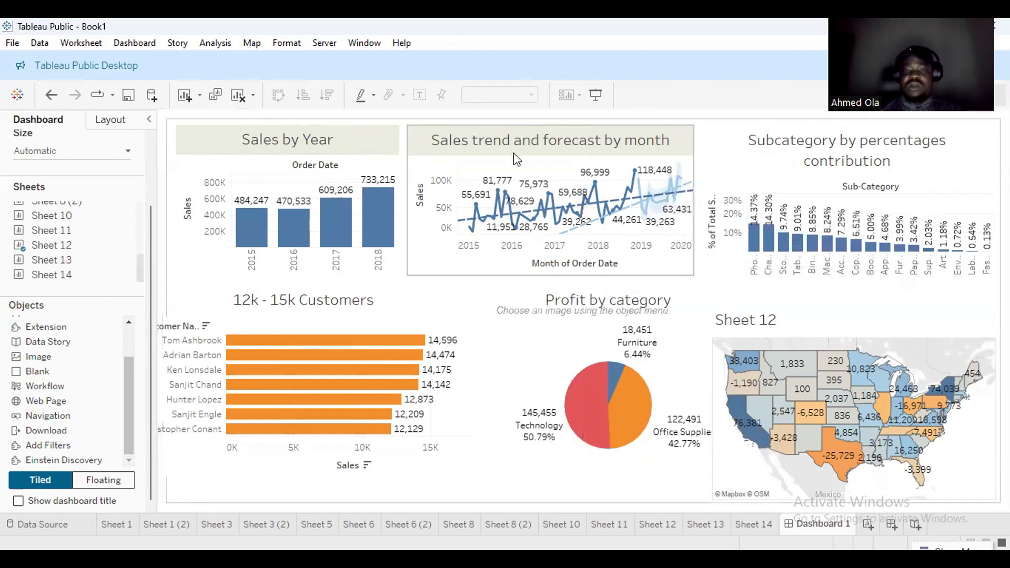
{"action": "double_click", "coordinate": [54, 403]}
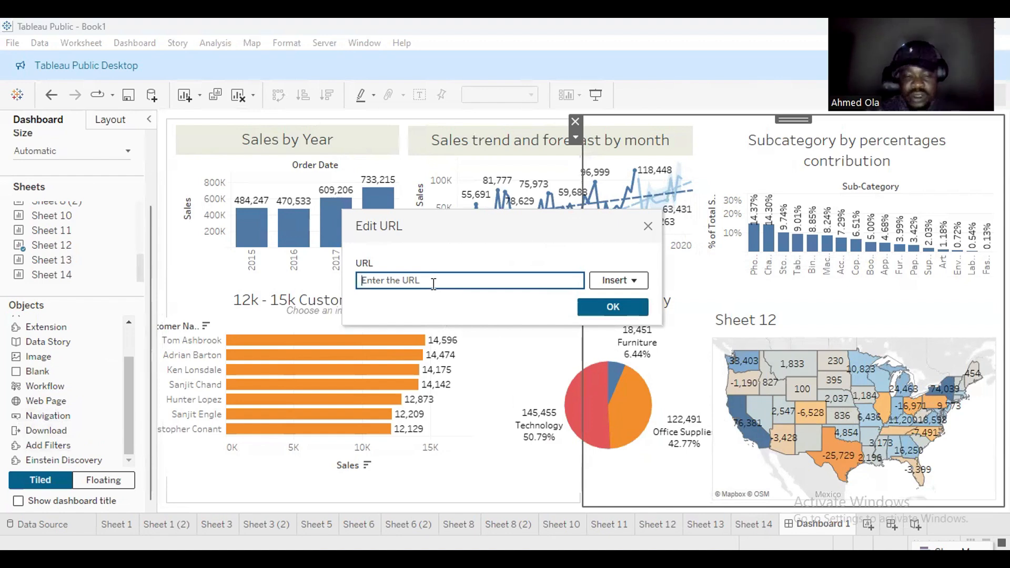
{"action": "type", "text": "yout"}
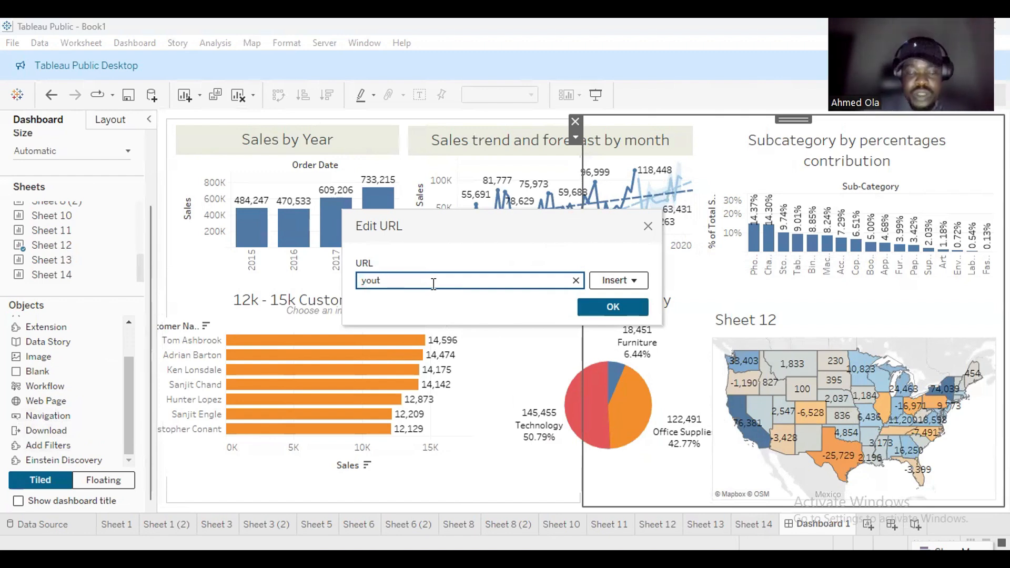
{"action": "type", "text": "ube.com"}
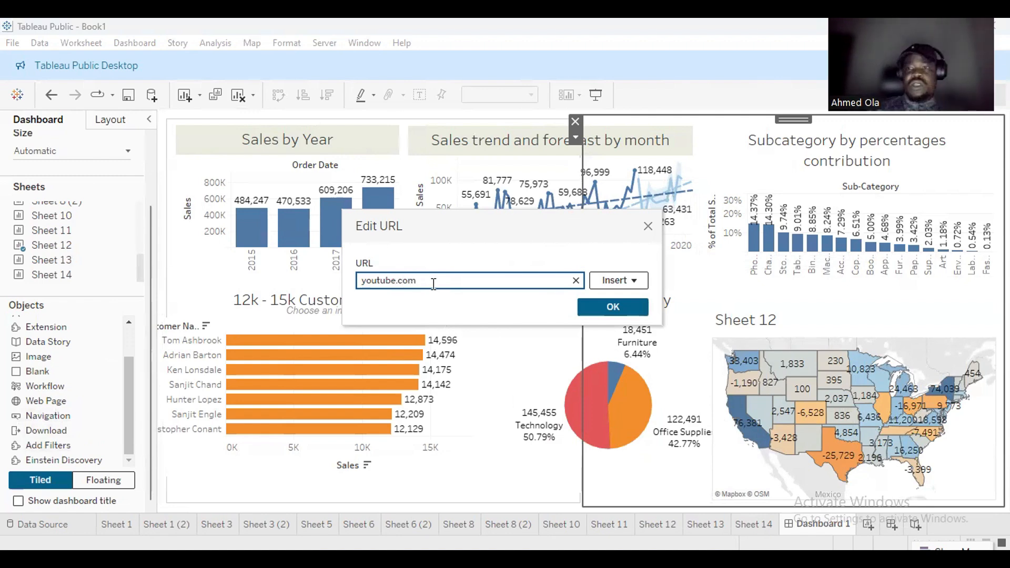
{"action": "left_click", "coordinate": [595, 303]}
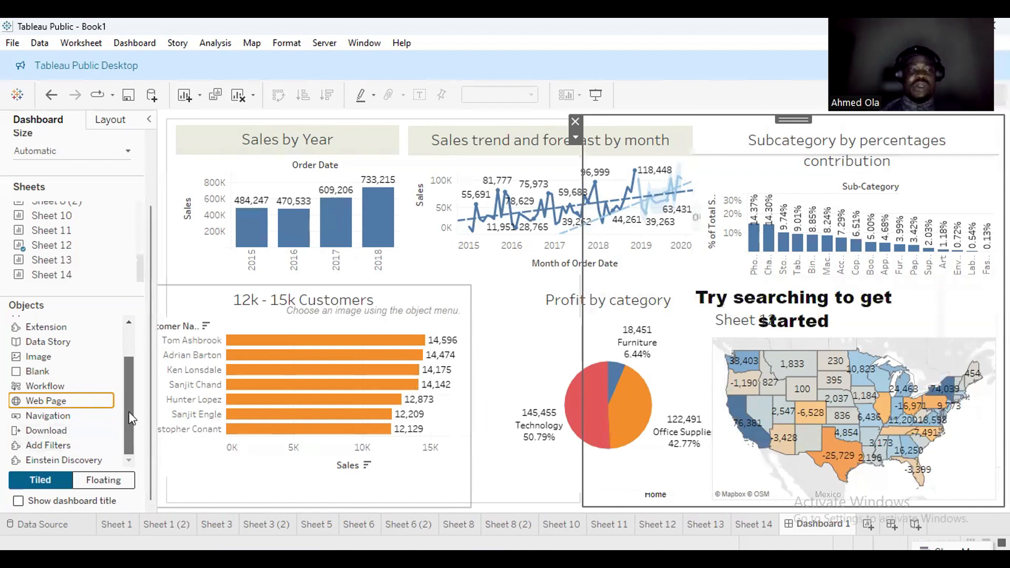
{"action": "left_click_drag", "start_coordinate": [131, 419], "coordinate": [141, 285]}
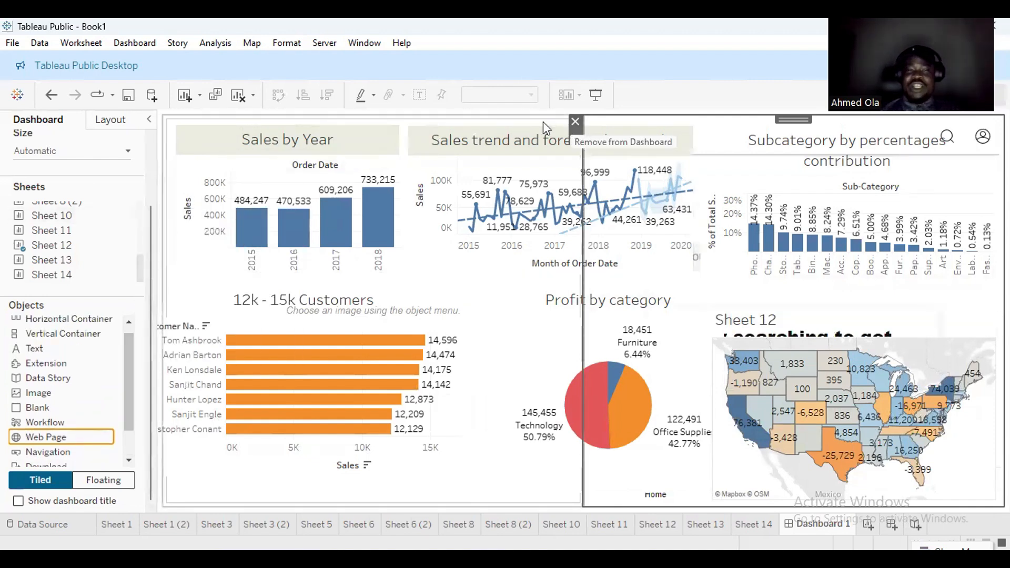
{"action": "left_click_drag", "start_coordinate": [149, 254], "coordinate": [150, 163]}
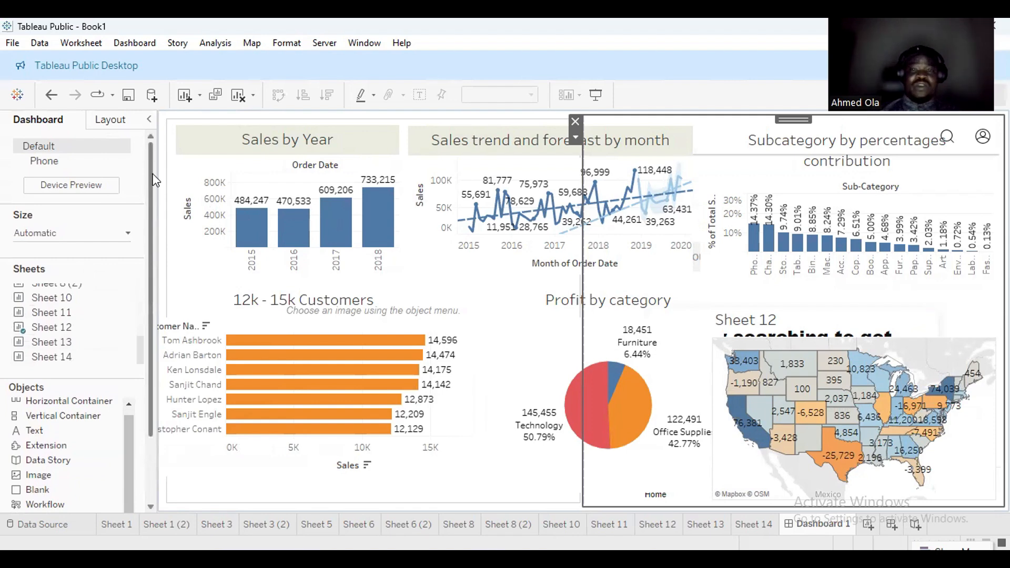
Remove the Web Page object from Dashboard 1.
{"action": "left_click", "coordinate": [575, 121]}
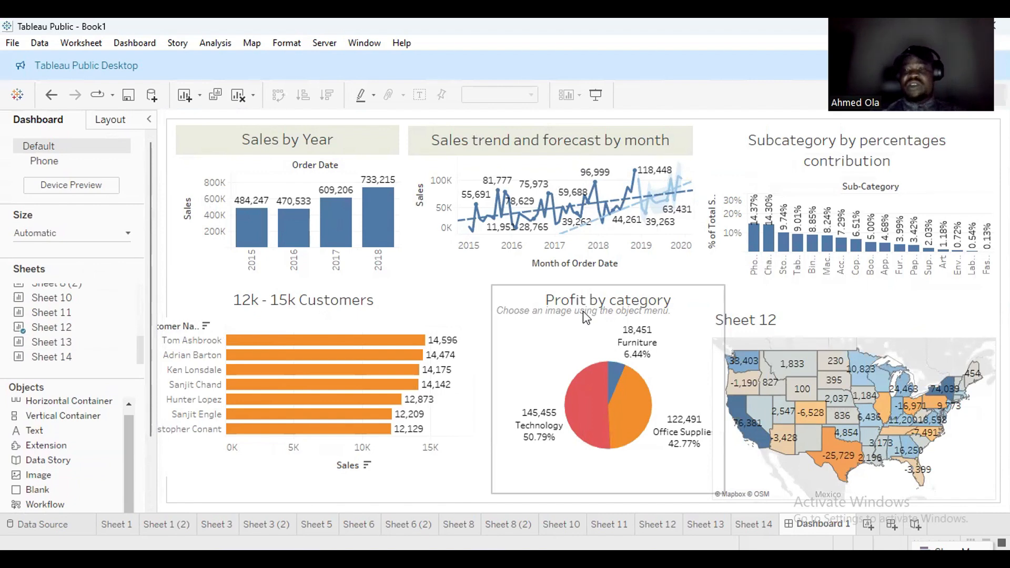
Save As 'e-commerce analysis', a Tableau Workbook (*.twb) in the Workbooks folder.
{"action": "left_click", "coordinate": [13, 44]}
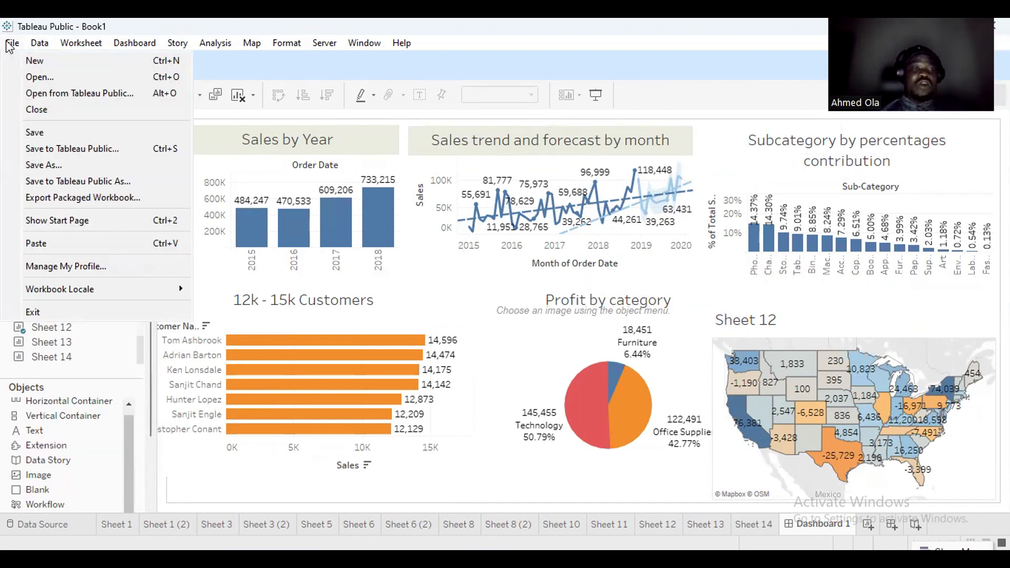
{"action": "left_click", "coordinate": [75, 166]}
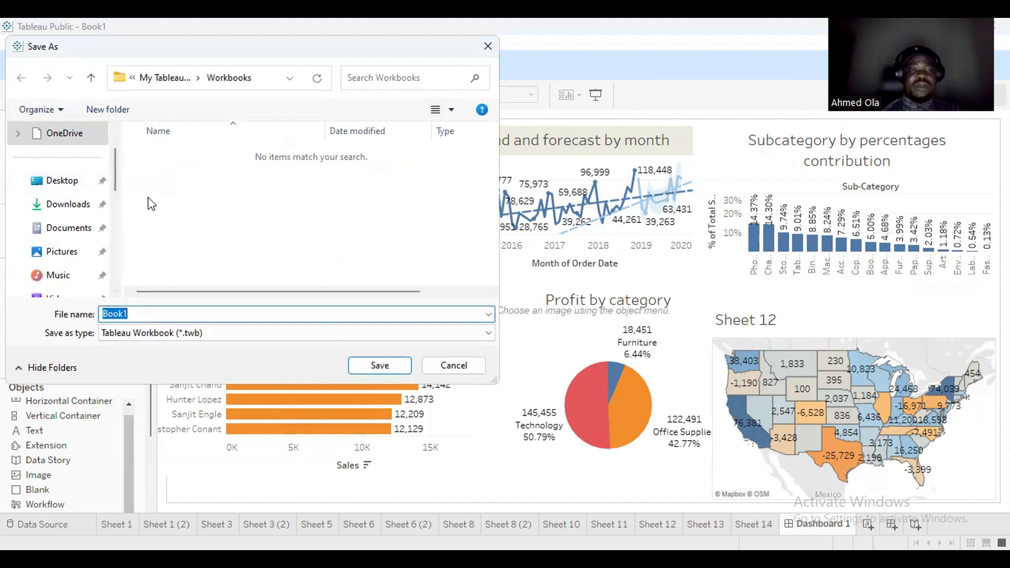
{"action": "type", "text": "Order"}
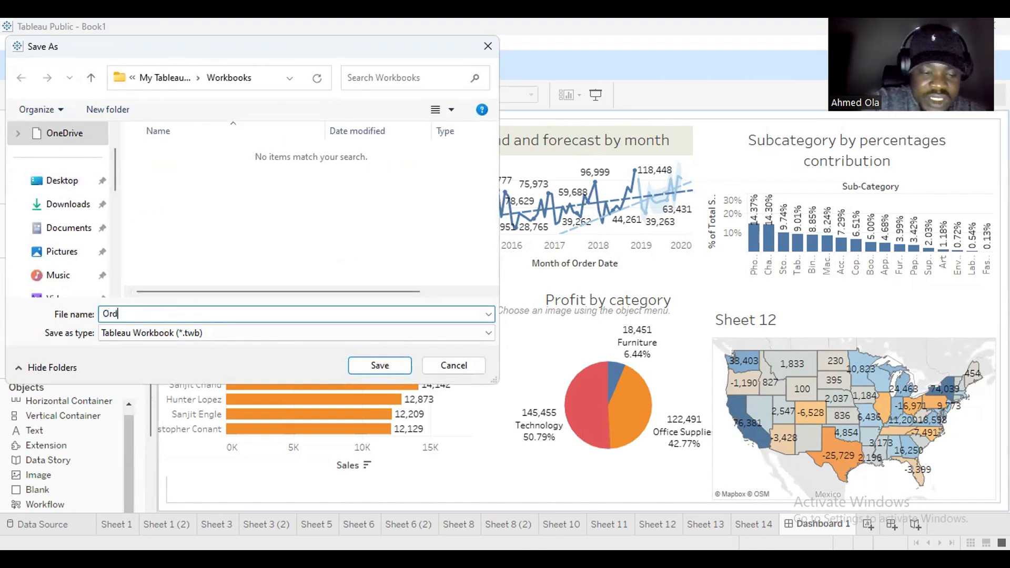
{"action": "key", "text": "BackSpace"}
{"action": "key", "text": "BackSpace"}
{"action": "key", "text": "BackSpace"}
{"action": "key", "text": "BackSpace"}
{"action": "key", "text": "BackSpace"}
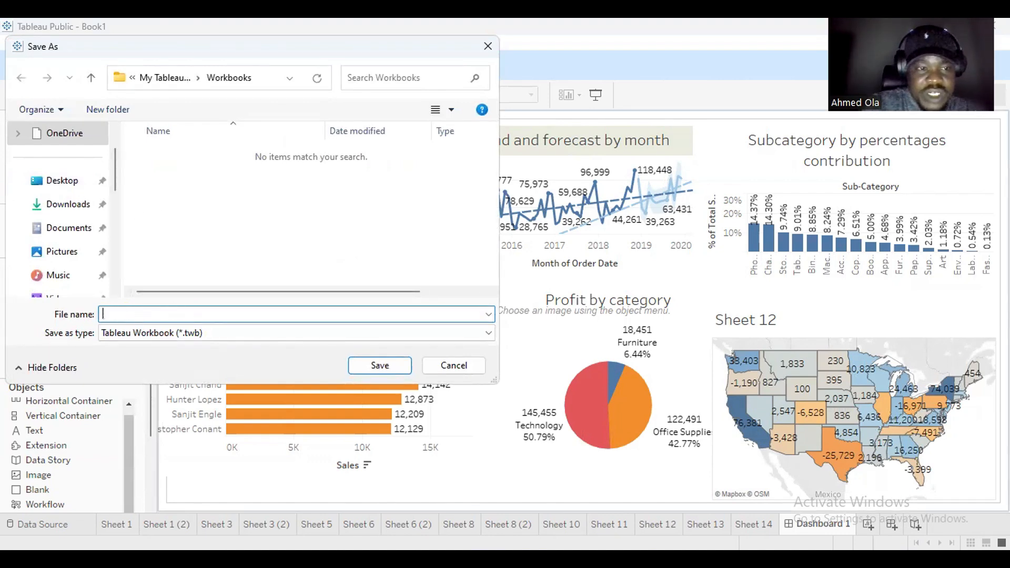
{"action": "type", "text": "3\\"}
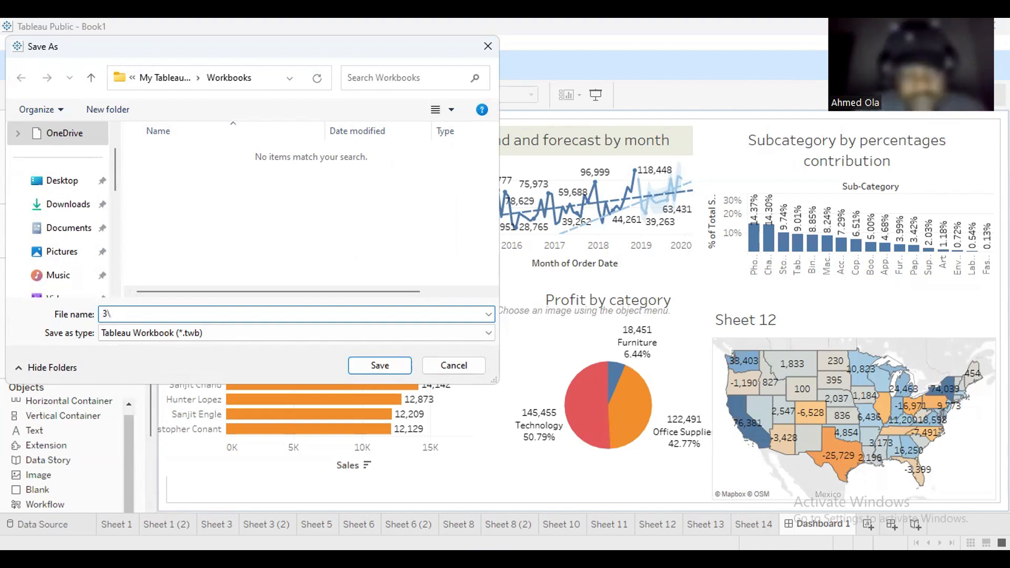
{"action": "type", "text": "e-c"}
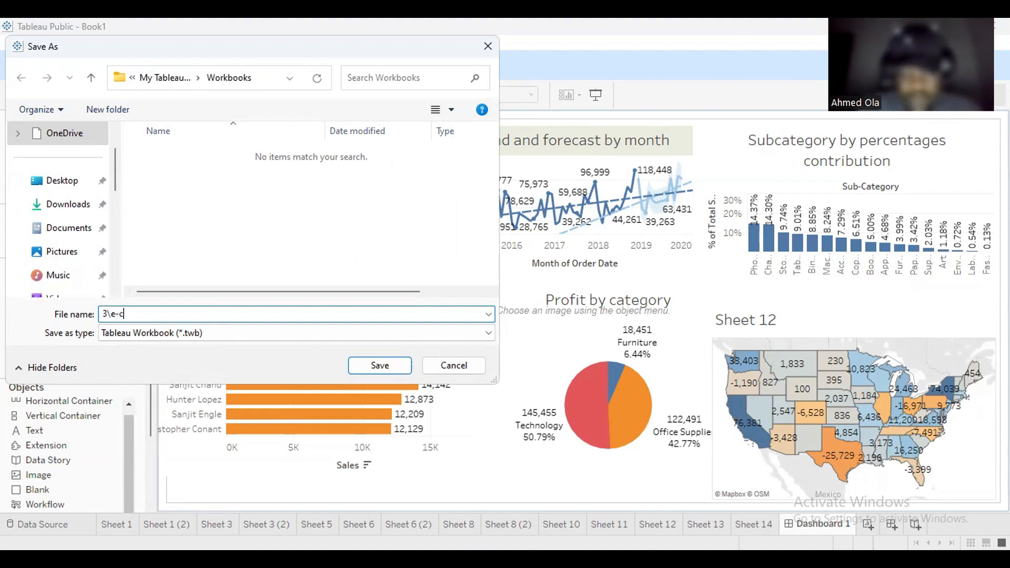
{"action": "type", "text": "ommerce anal"}
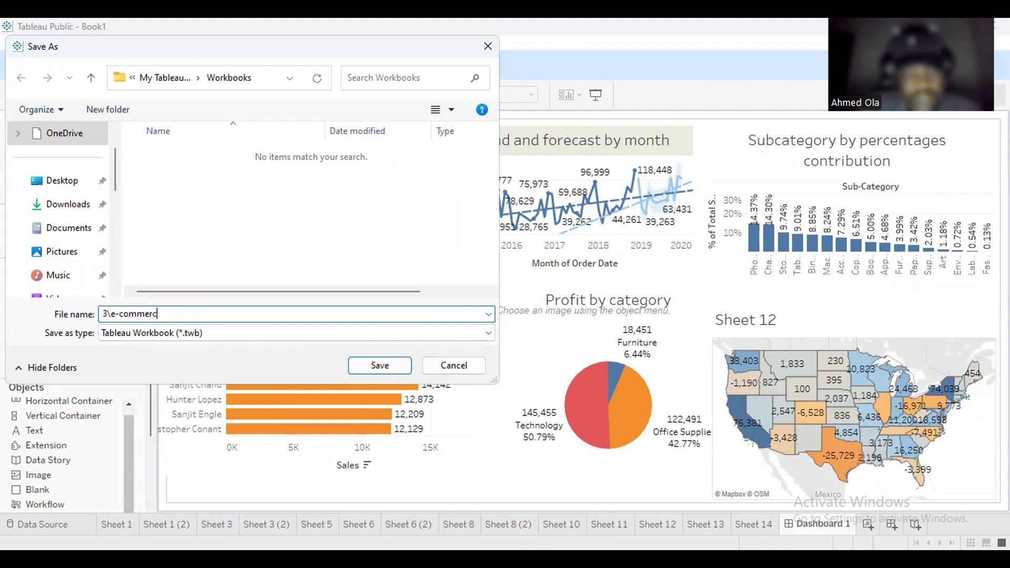
{"action": "type", "text": "ysis"}
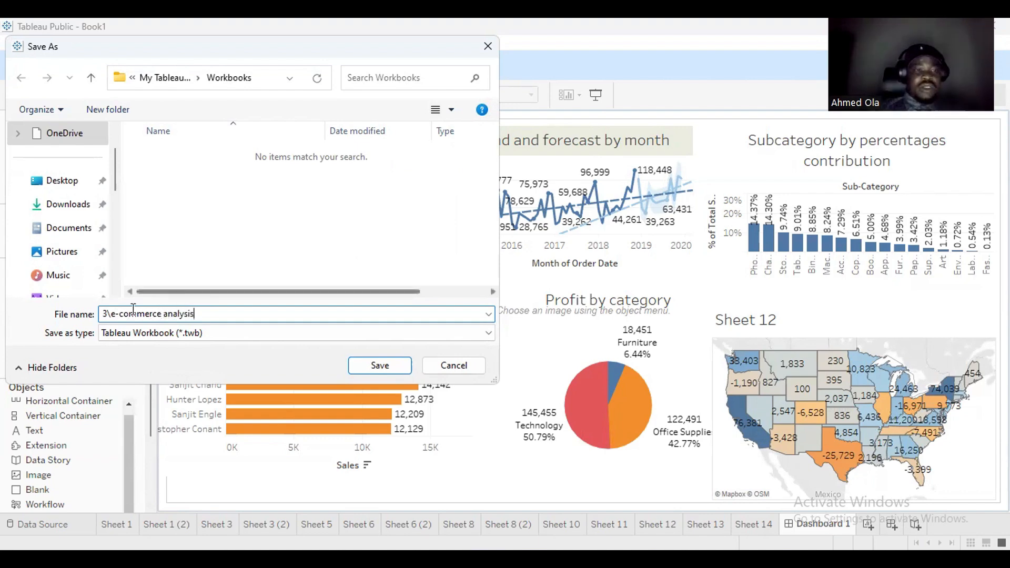
{"action": "left_click", "coordinate": [113, 314]}
{"action": "key", "text": "BackSpace"}
{"action": "key", "text": "BackSpace"}
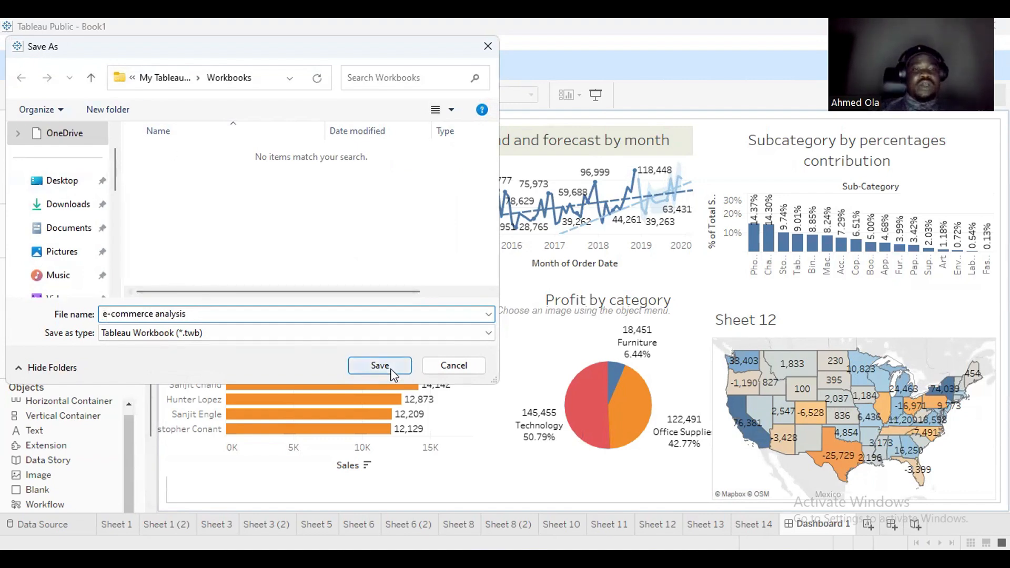
{"action": "left_click", "coordinate": [387, 368]}
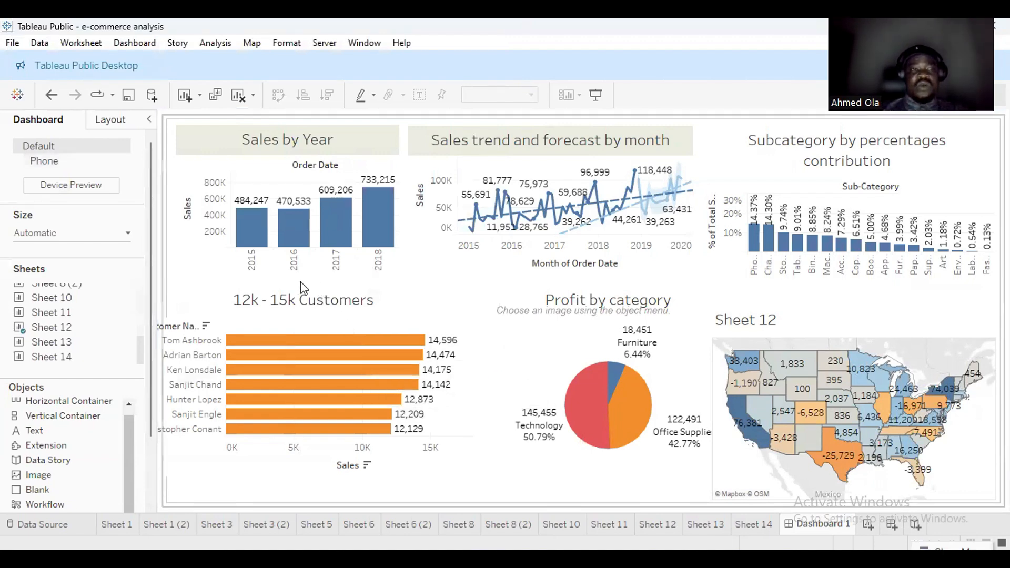
Bring up the File menu of the e-commerce analysis workbook in Tableau Public.
{"action": "mouse_move", "coordinate": [389, 243]}
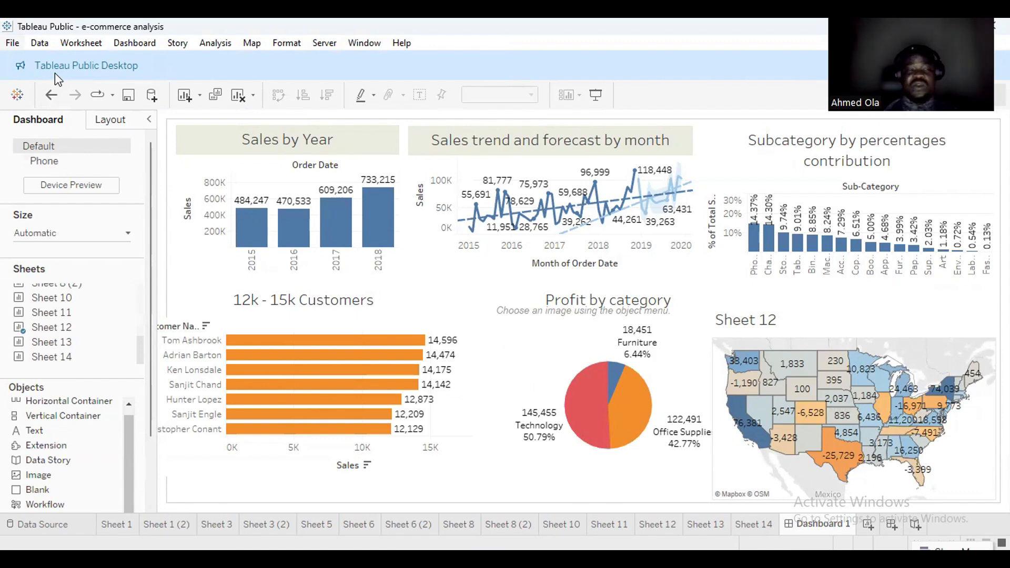
{"action": "left_click", "coordinate": [12, 44]}
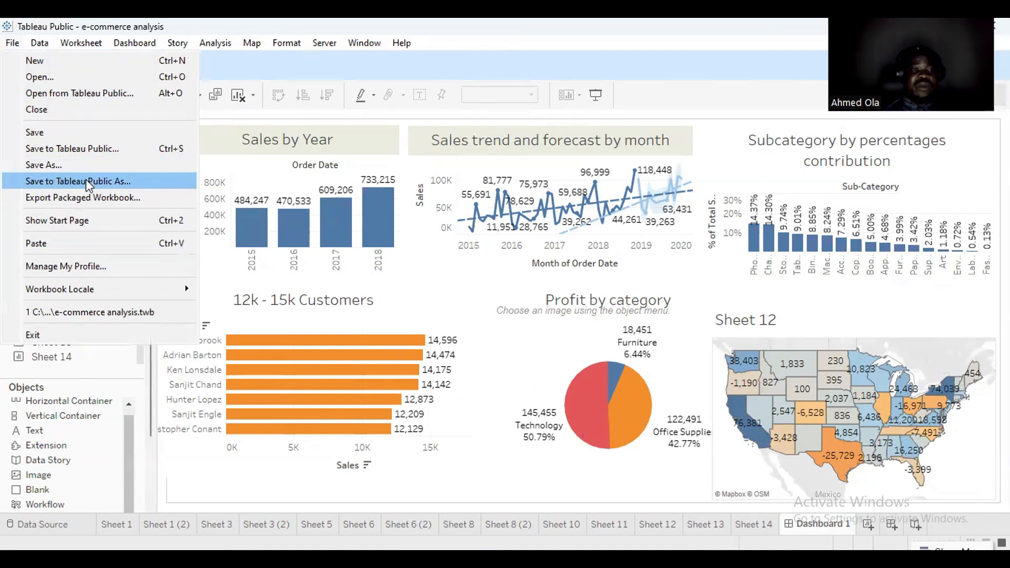
Choose Save to Tableau Public As to start publishing the workbook.
{"action": "left_click", "coordinate": [106, 150]}
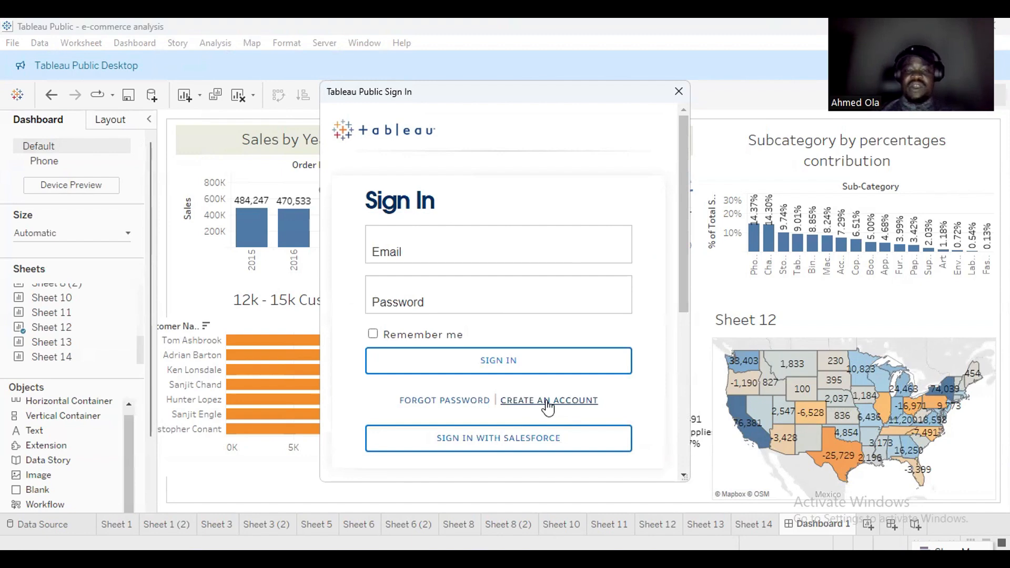
{"action": "left_click_drag", "start_coordinate": [687, 308], "coordinate": [685, 345]}
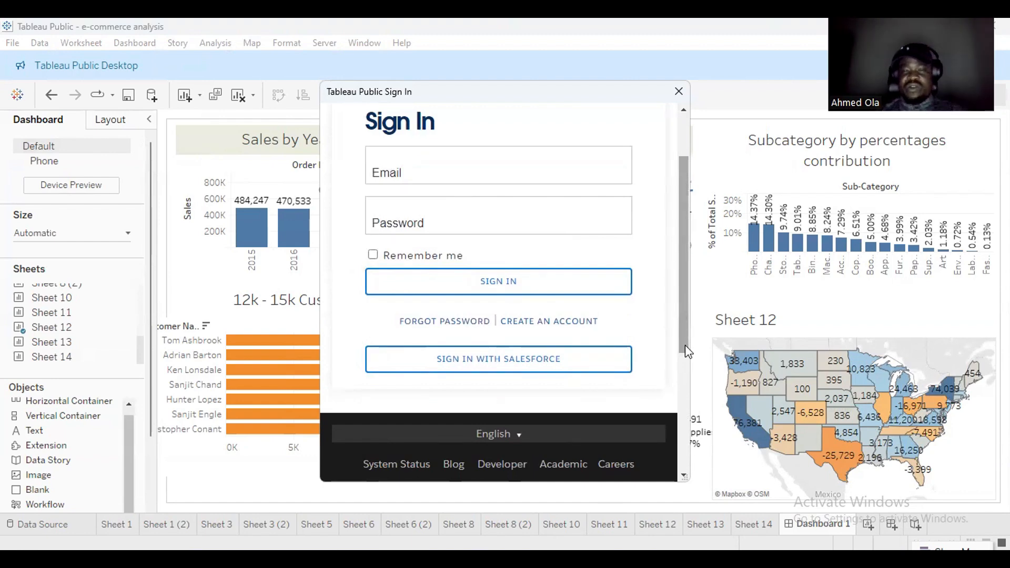
{"action": "left_click_drag", "start_coordinate": [685, 346], "coordinate": [678, 296]}
Sign in with the account e-mail and password, correcting the mistyped password.
{"action": "left_click", "coordinate": [467, 253]}
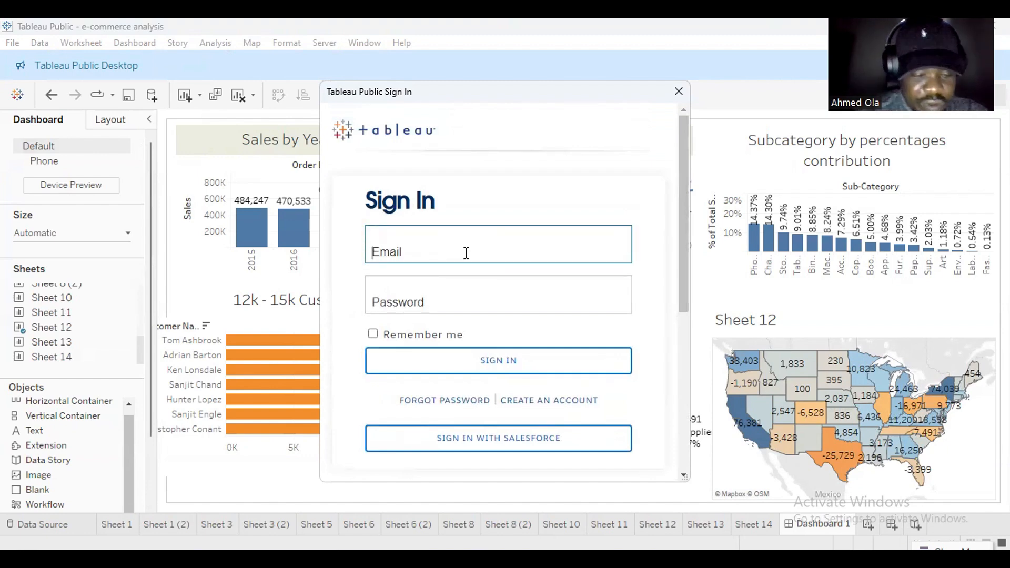
{"action": "left_click", "coordinate": [463, 297]}
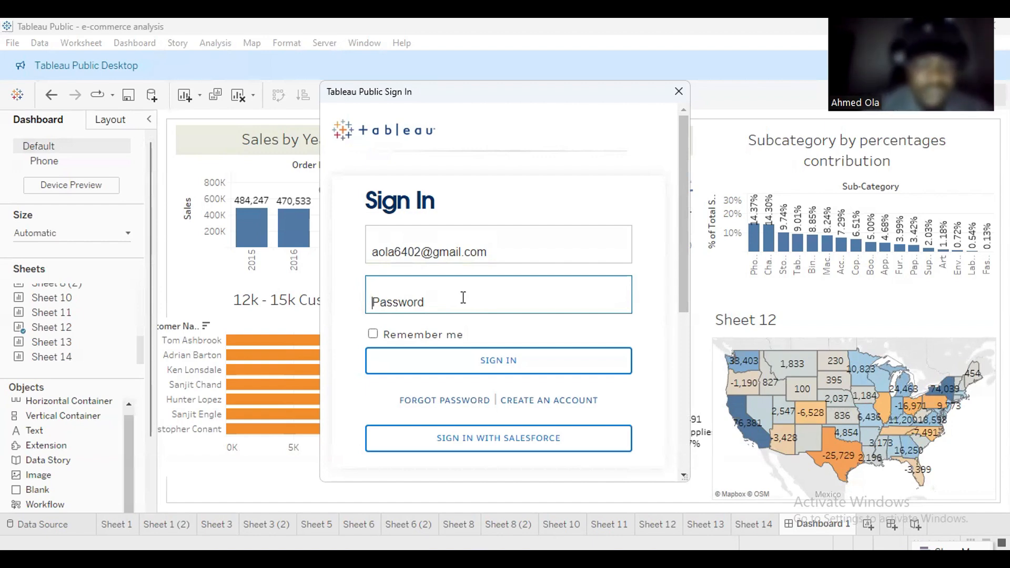
{"action": "type", "text": "•••"}
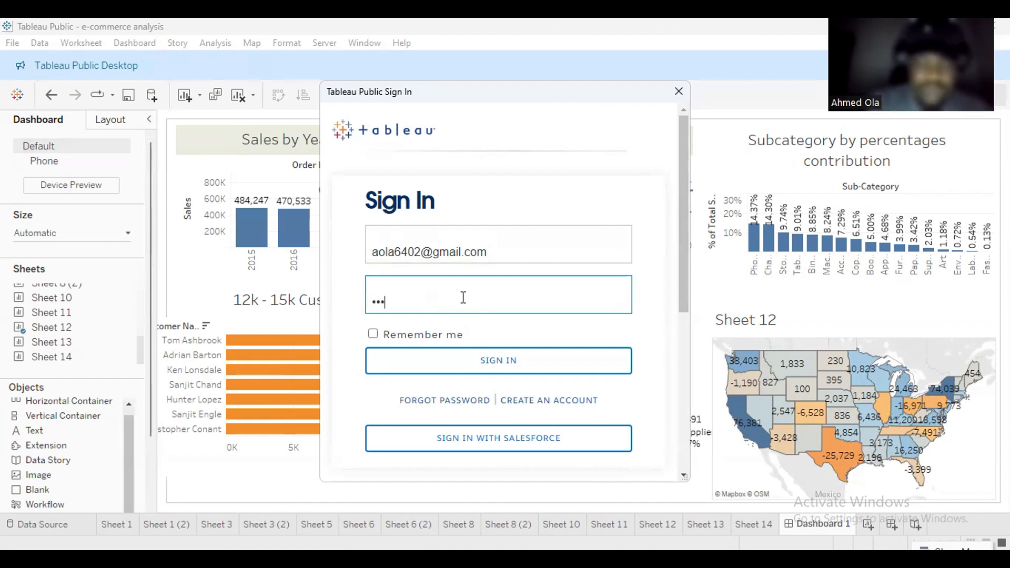
{"action": "type", "text": "••••"}
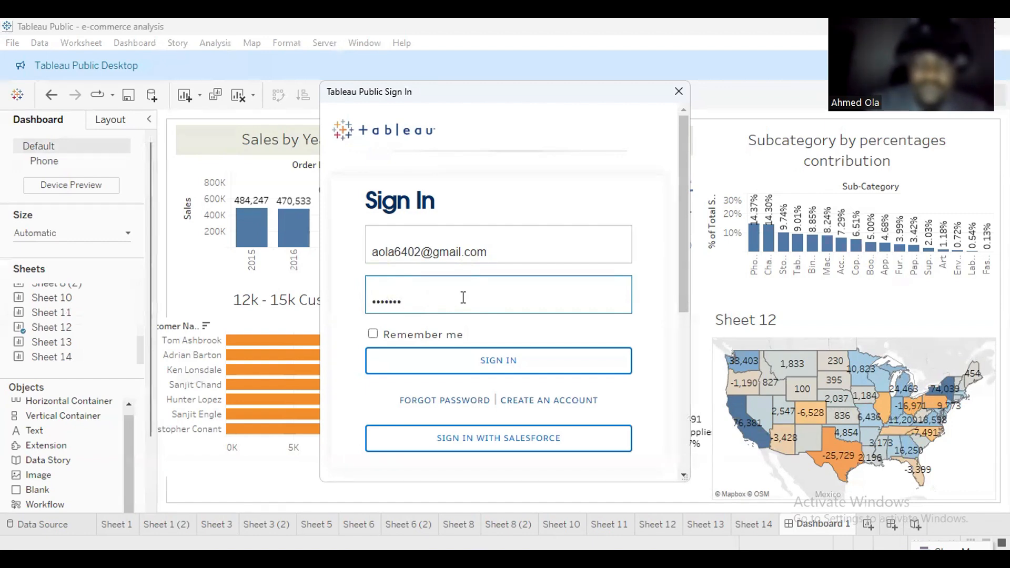
{"action": "key", "text": "BackSpace"}
{"action": "key", "text": "BackSpace"}
{"action": "key", "text": "BackSpace"}
{"action": "key", "text": "BackSpace"}
{"action": "key", "text": "BackSpace"}
{"action": "key", "text": "BackSpace"}
{"action": "key", "text": "BackSpace"}
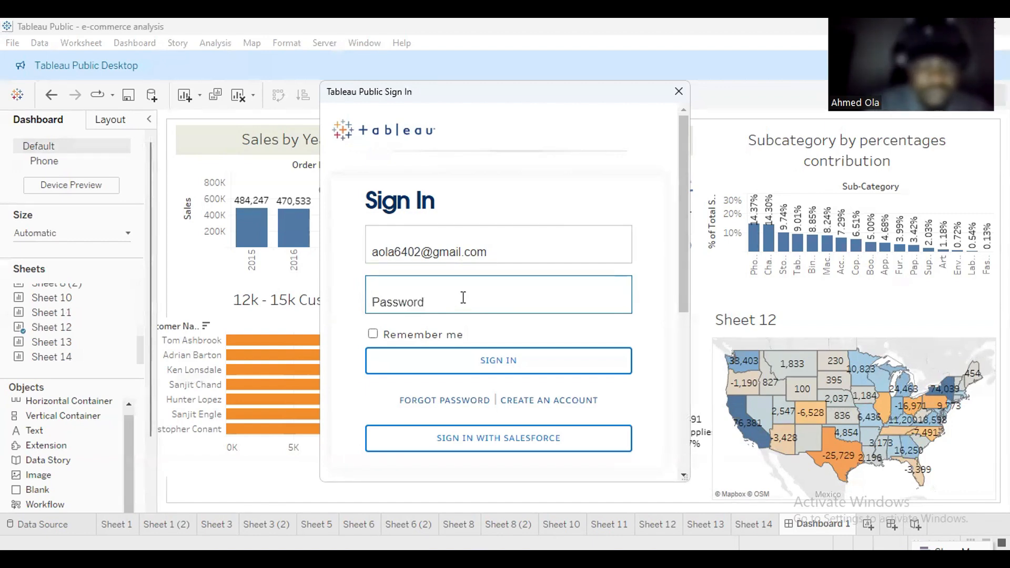
{"action": "type", "text": "•••••"}
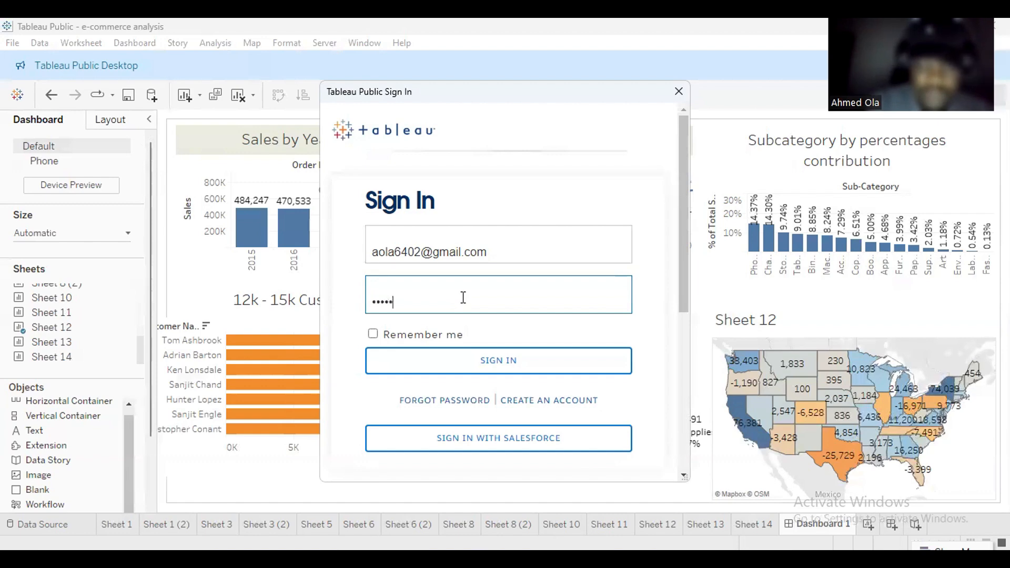
{"action": "type", "text": "•••"}
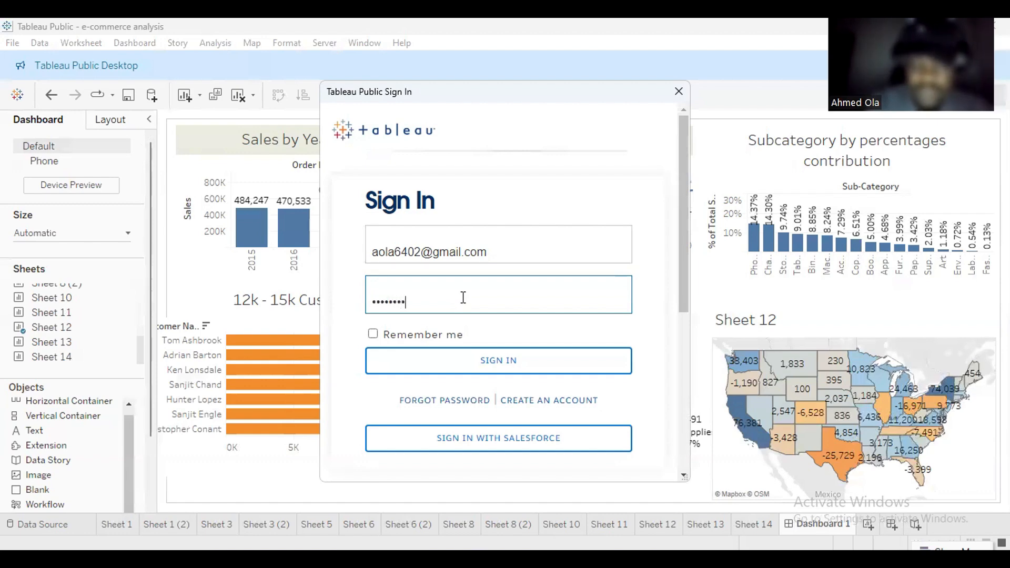
{"action": "type", "text": "••••"}
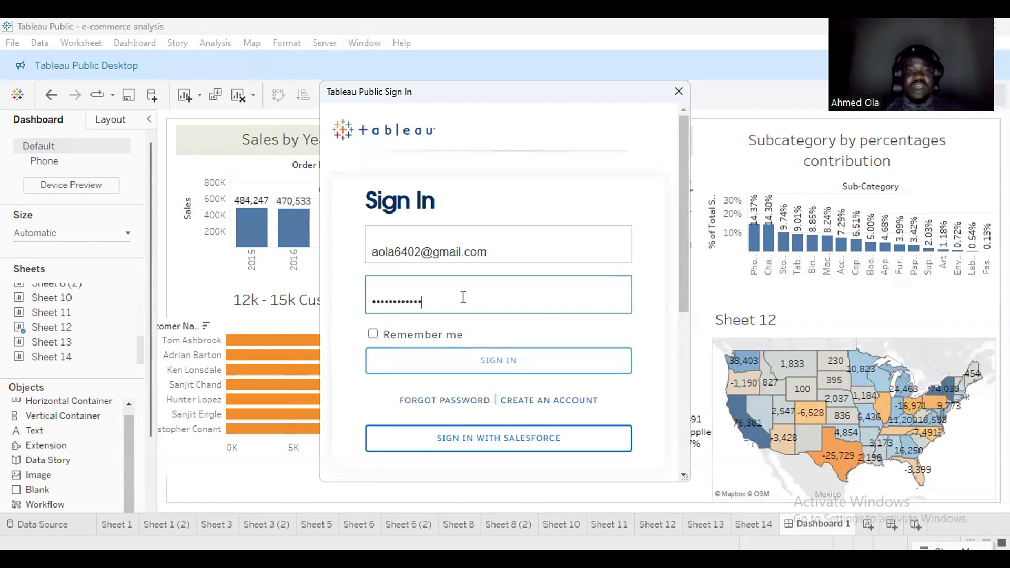
{"action": "key", "text": "Return"}
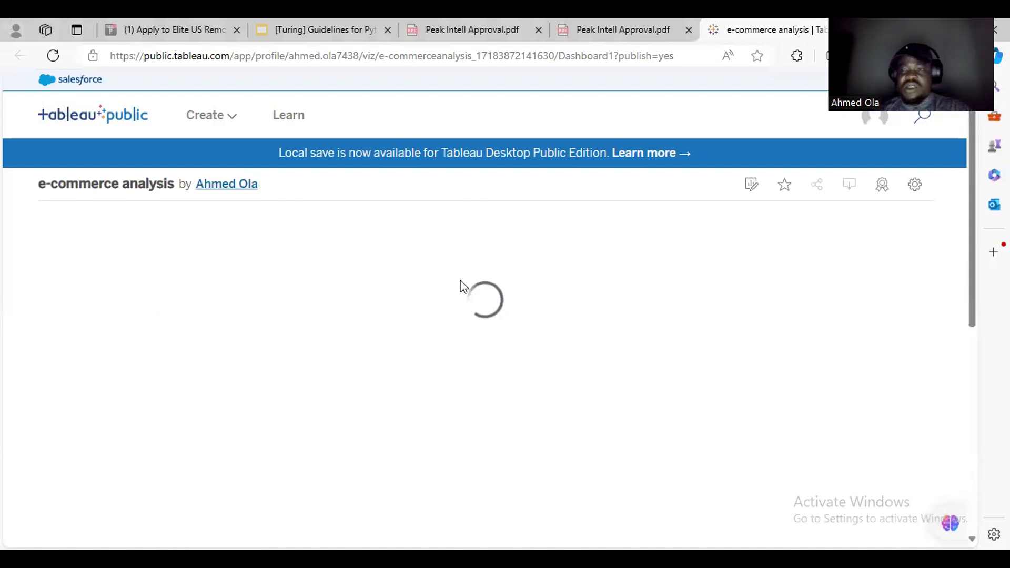
Scroll to Details and highlight the view count, workbook title, and published/updated dates.
{"action": "scroll", "coordinate": [978, 353], "scroll_direction": "down", "scroll_amount": 2}
{"action": "scroll", "coordinate": [978, 353], "scroll_direction": "down", "scroll_amount": 5}
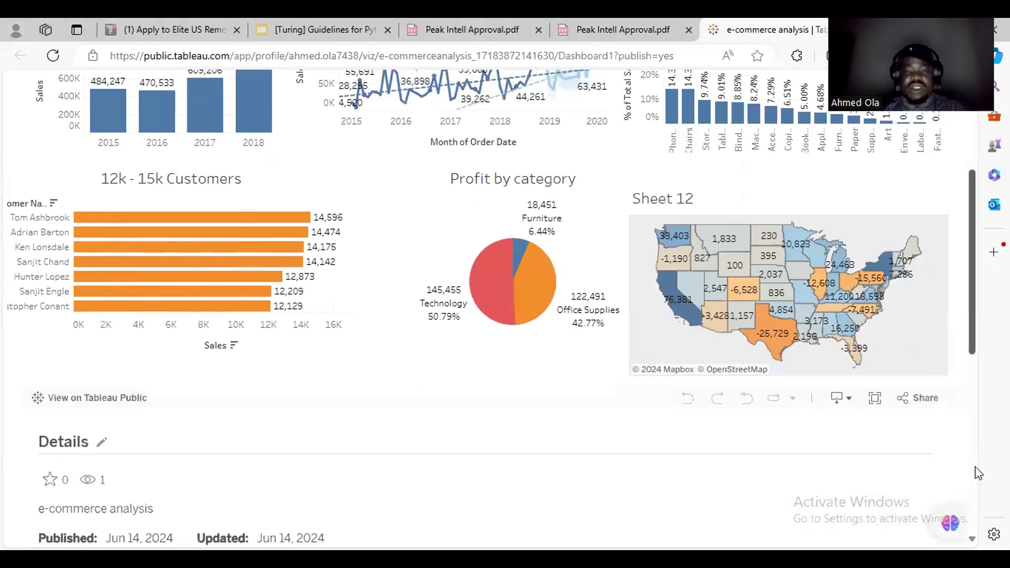
{"action": "scroll", "coordinate": [977, 377], "scroll_direction": "up", "scroll_amount": 6}
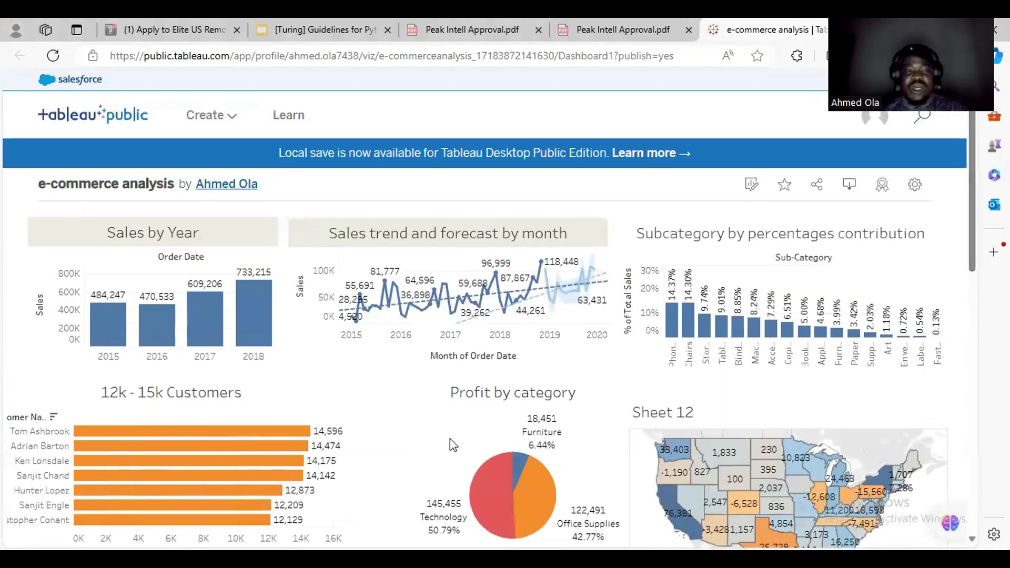
{"action": "scroll", "coordinate": [454, 464], "scroll_direction": "down", "scroll_amount": 5}
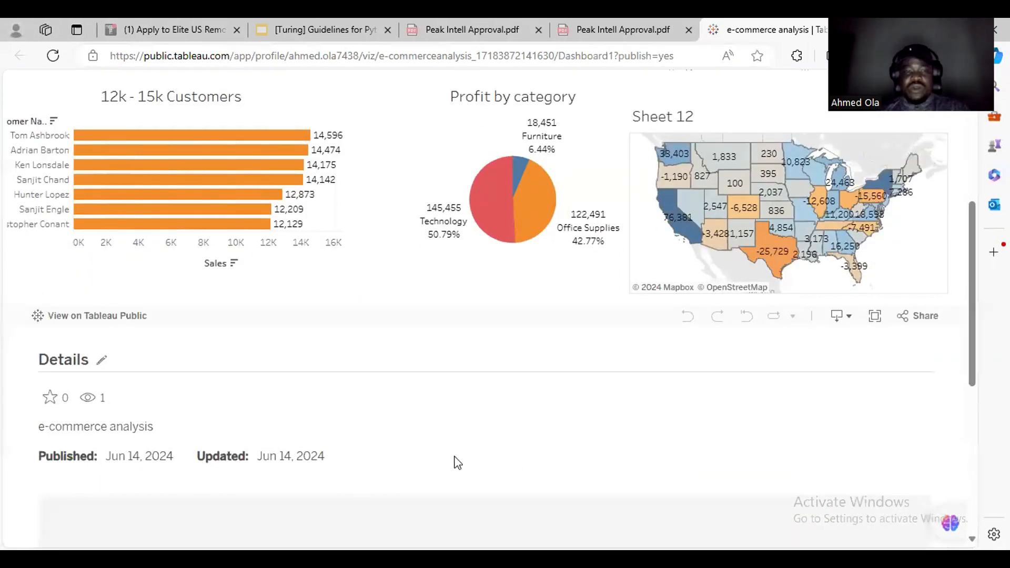
{"action": "scroll", "coordinate": [456, 463], "scroll_direction": "down", "scroll_amount": 2}
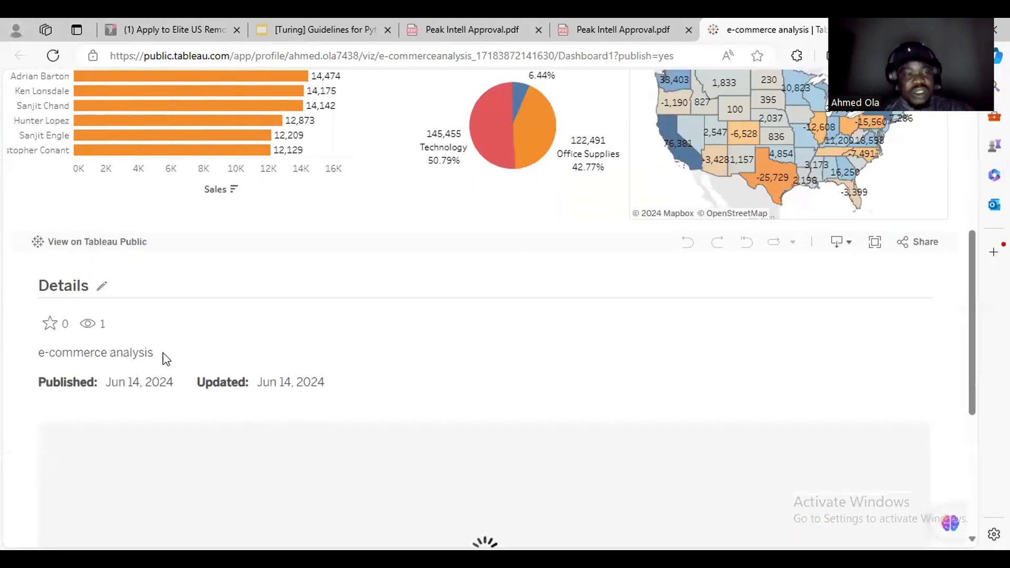
{"action": "mouse_move", "coordinate": [71, 308]}
{"action": "left_mouse_down"}
{"action": "mouse_move", "coordinate": [111, 339]}
{"action": "mouse_move", "coordinate": [135, 339]}
{"action": "left_mouse_up"}
{"action": "left_click_drag", "start_coordinate": [25, 344], "coordinate": [183, 360]}
{"action": "mouse_move", "coordinate": [6, 364]}
{"action": "left_mouse_down"}
{"action": "mouse_move", "coordinate": [131, 393]}
{"action": "mouse_move", "coordinate": [345, 403]}
{"action": "left_mouse_up"}
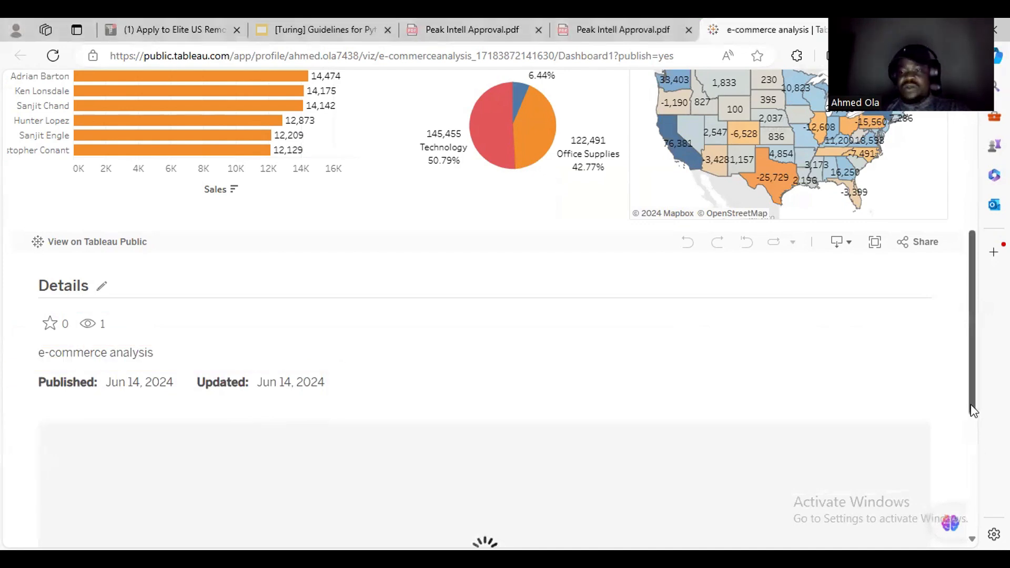
{"action": "left_click_drag", "start_coordinate": [974, 413], "coordinate": [974, 291]}
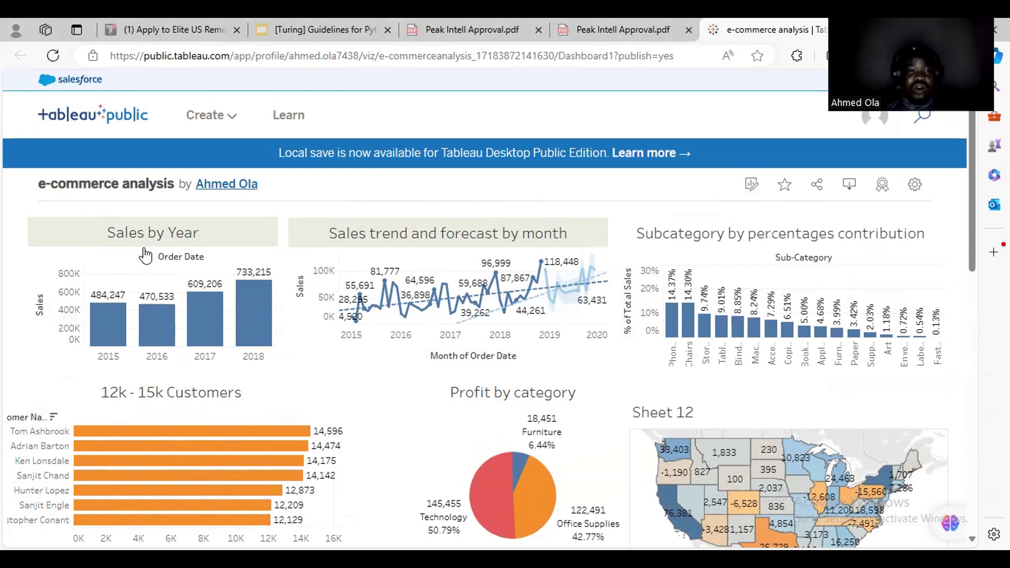
{"action": "mouse_move", "coordinate": [151, 319]}
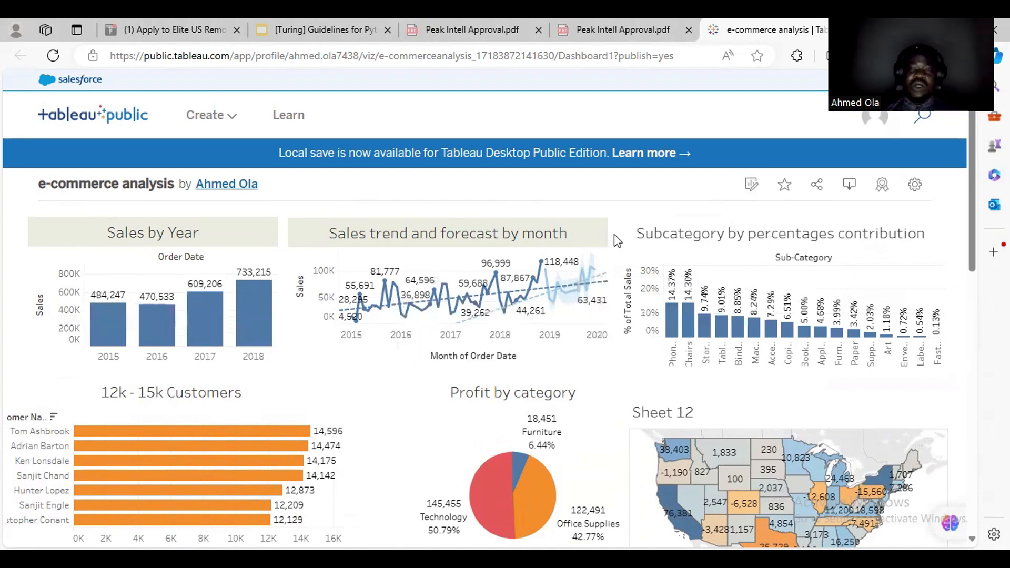
Add the dashboard to favourites and copy its share link.
{"action": "left_click", "coordinate": [785, 192]}
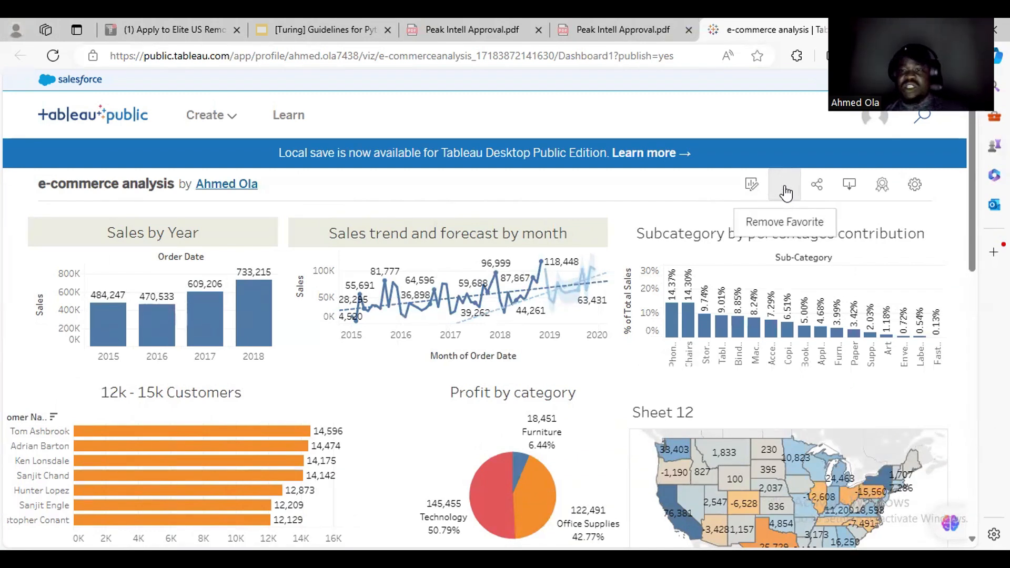
{"action": "left_click", "coordinate": [822, 190]}
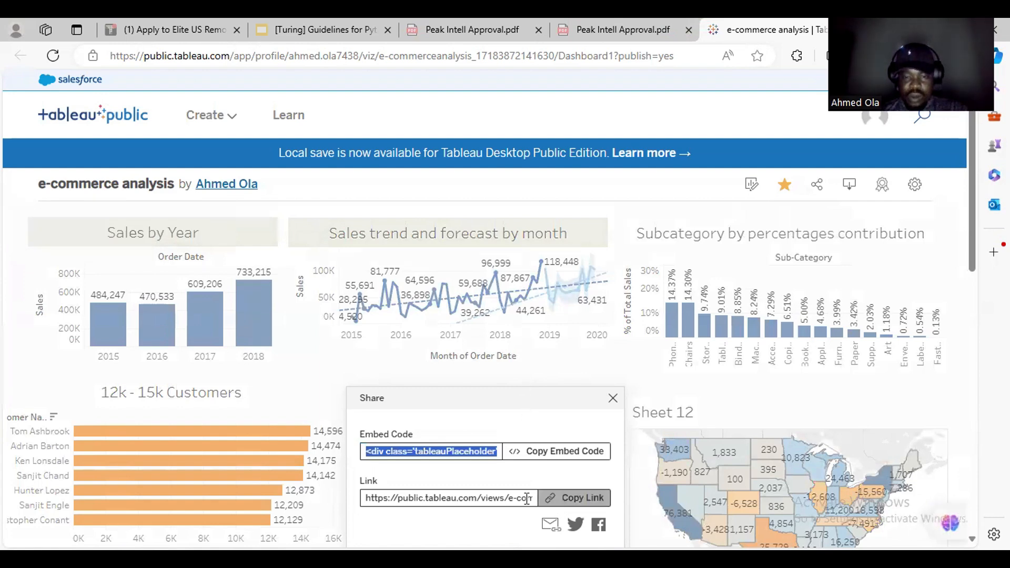
{"action": "left_click", "coordinate": [582, 503]}
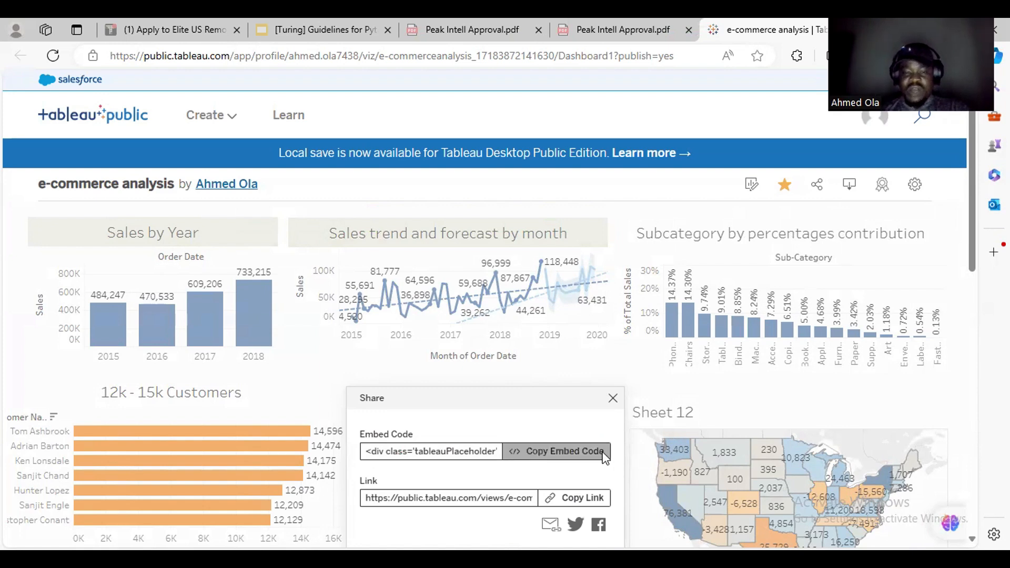
Try sharing by e-mail, then dismiss the app picker and close the Share dialog.
{"action": "scroll", "coordinate": [975, 264], "scroll_direction": "down", "scroll_amount": 2}
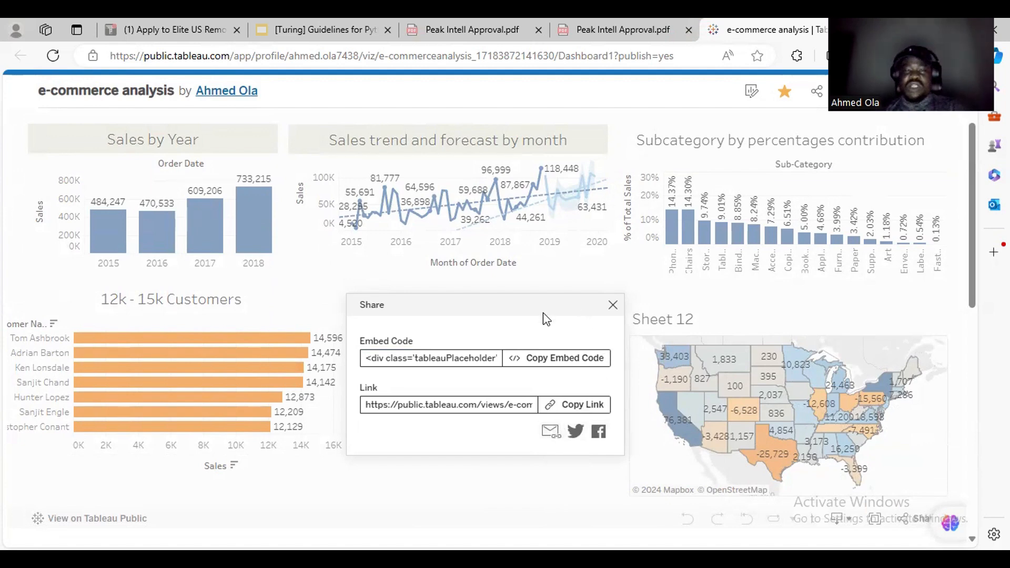
{"action": "left_click", "coordinate": [550, 431]}
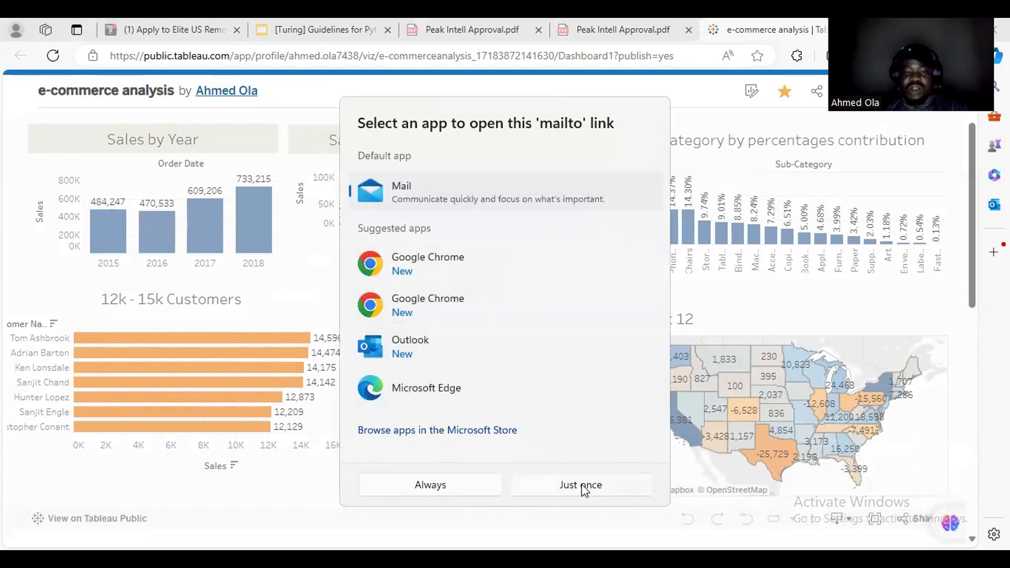
{"action": "left_click", "coordinate": [685, 100]}
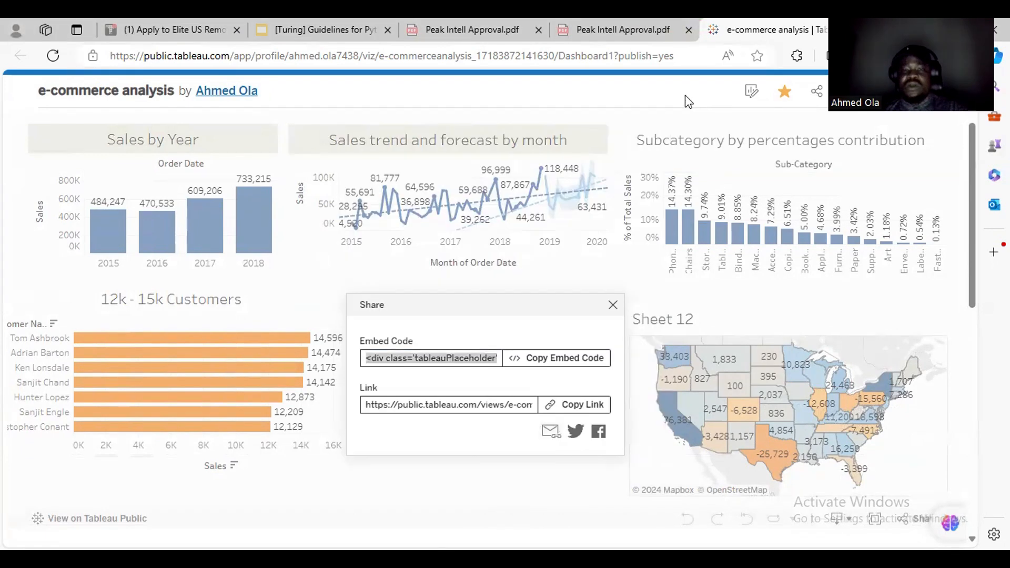
{"action": "left_click", "coordinate": [613, 303]}
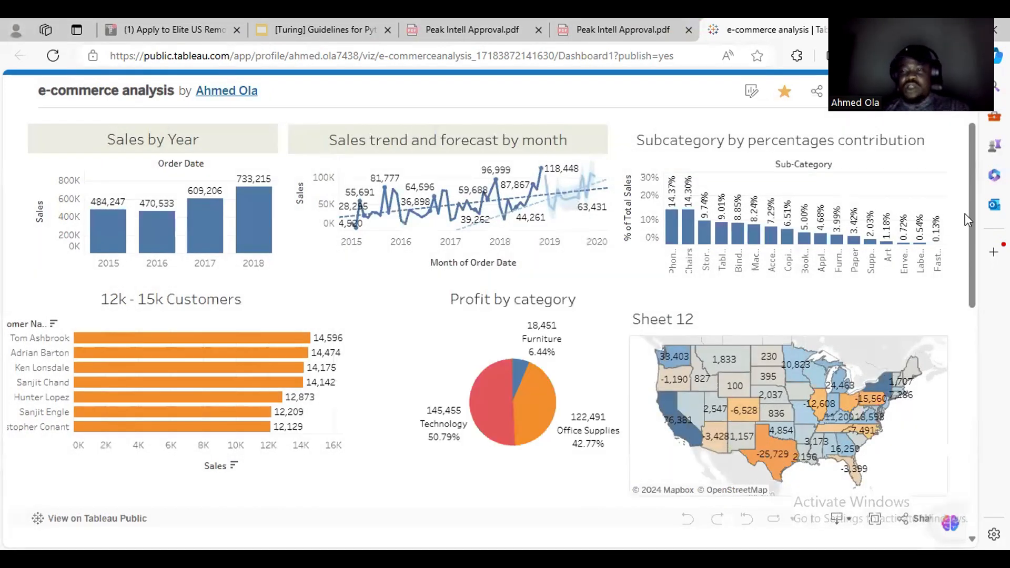
Download the dashboard as a PDF: This View, Automatic scaling, Letter, Portrait.
{"action": "scroll", "coordinate": [968, 205], "scroll_direction": "up", "scroll_amount": 3}
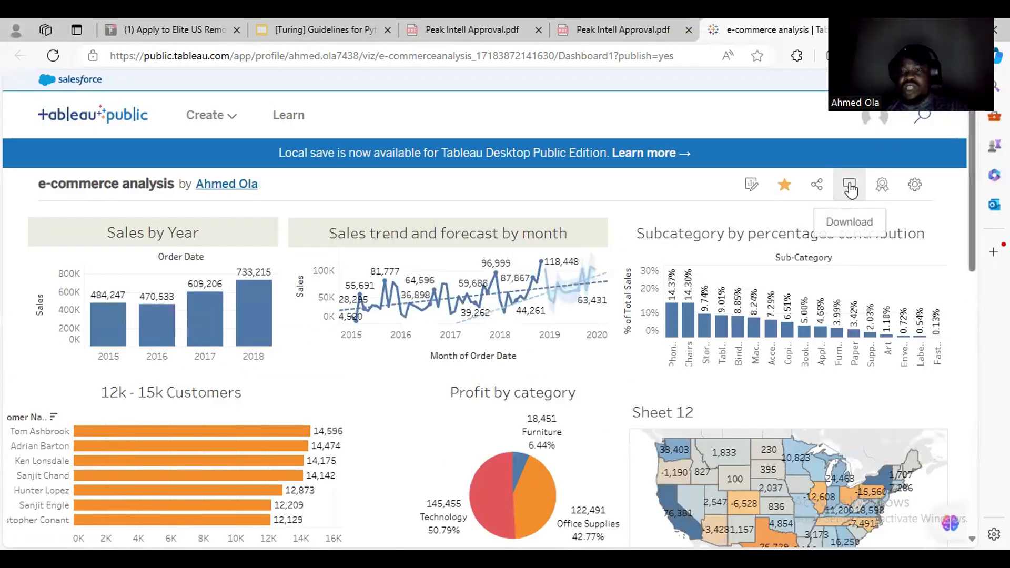
{"action": "left_click", "coordinate": [850, 188]}
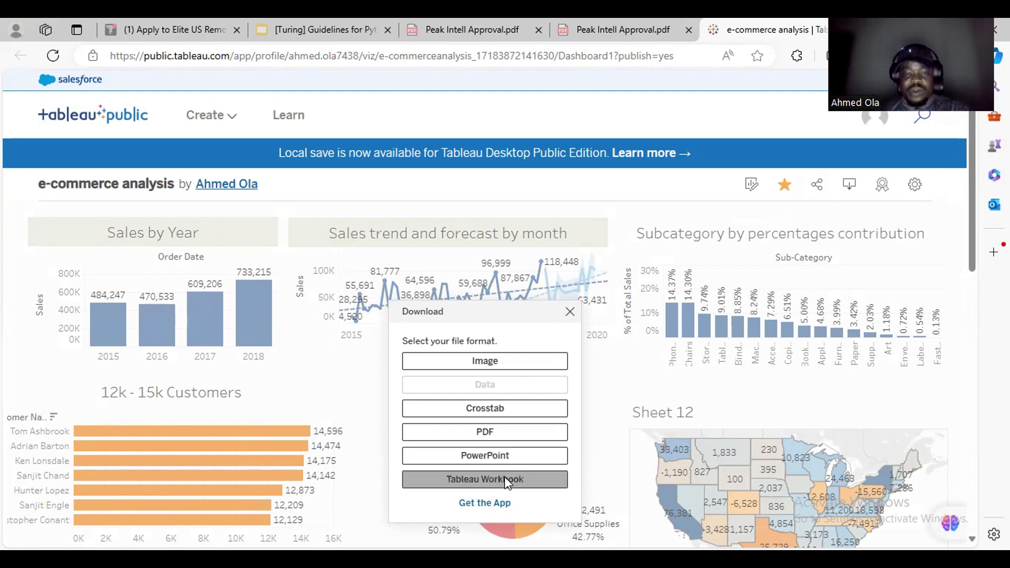
{"action": "left_click", "coordinate": [514, 431]}
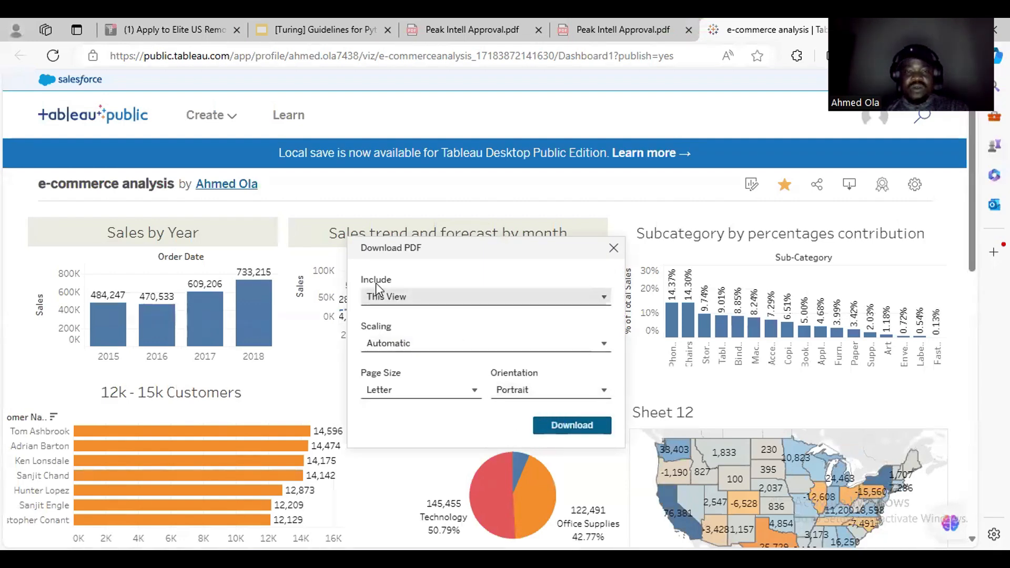
{"action": "left_click", "coordinate": [569, 429]}
{"action": "scroll", "coordinate": [647, 273], "scroll_direction": "down", "scroll_amount": 5}
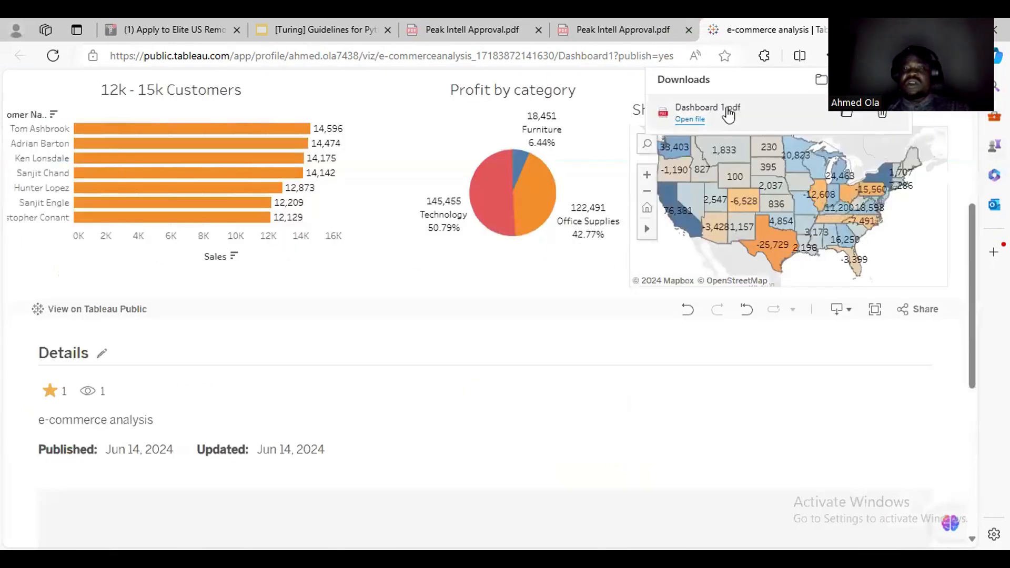
Open Dashboard 1.pdf in Edge, zoom in three times, then return to the e-commerce analysis tab.
{"action": "left_click", "coordinate": [727, 108]}
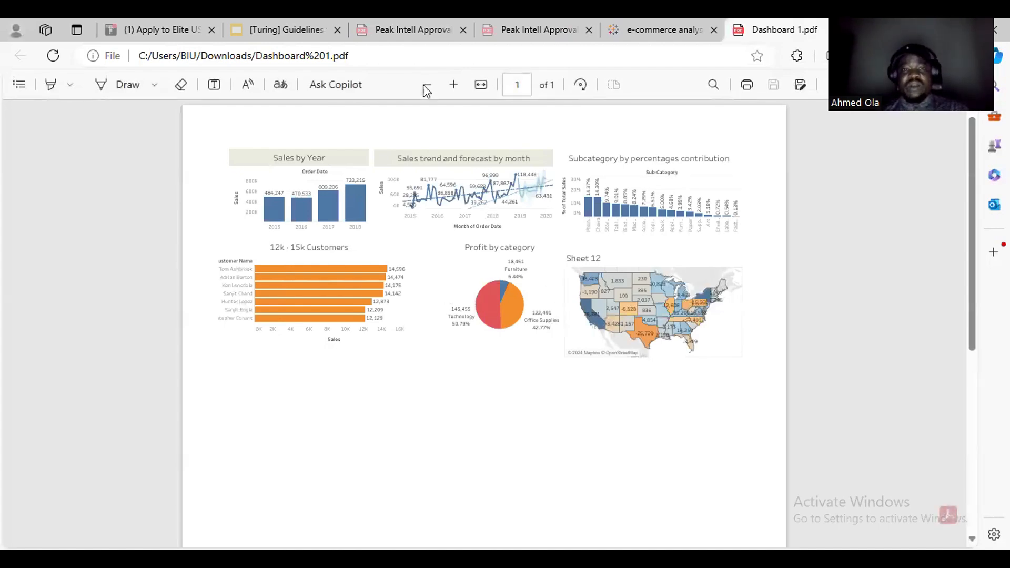
{"action": "left_click", "coordinate": [453, 84]}
{"action": "left_click", "coordinate": [454, 85]}
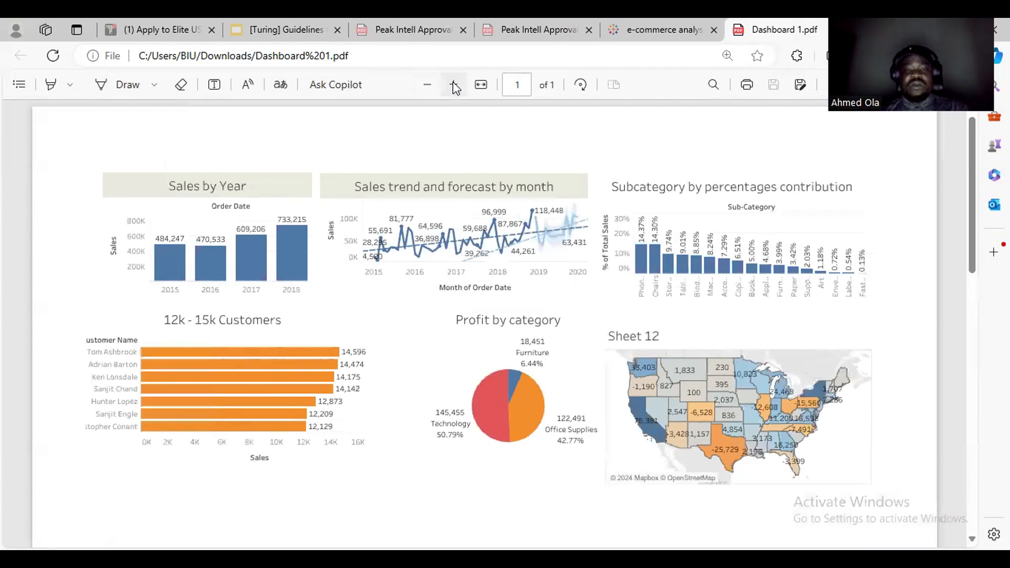
{"action": "left_click", "coordinate": [454, 85]}
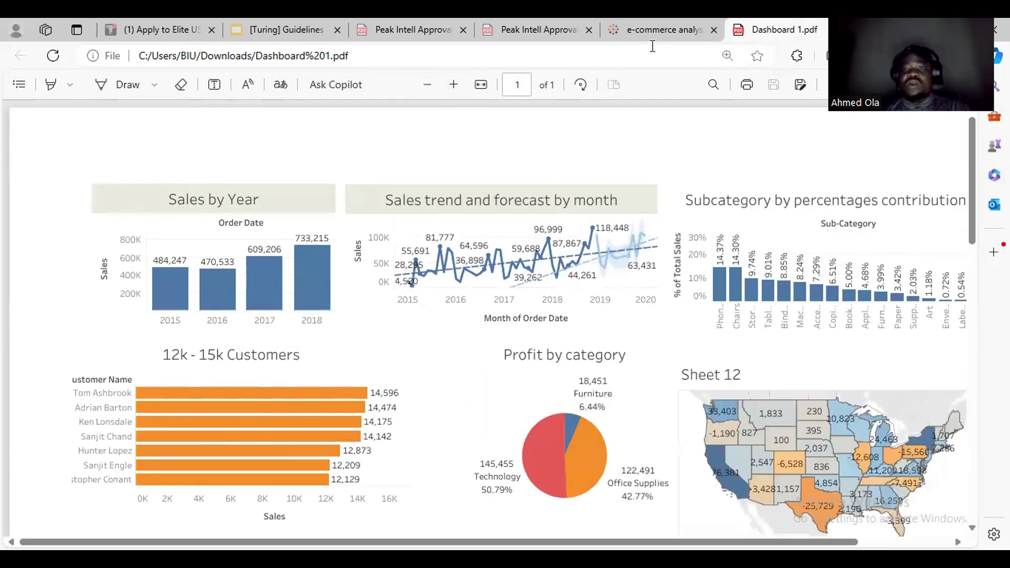
{"action": "left_click", "coordinate": [663, 21]}
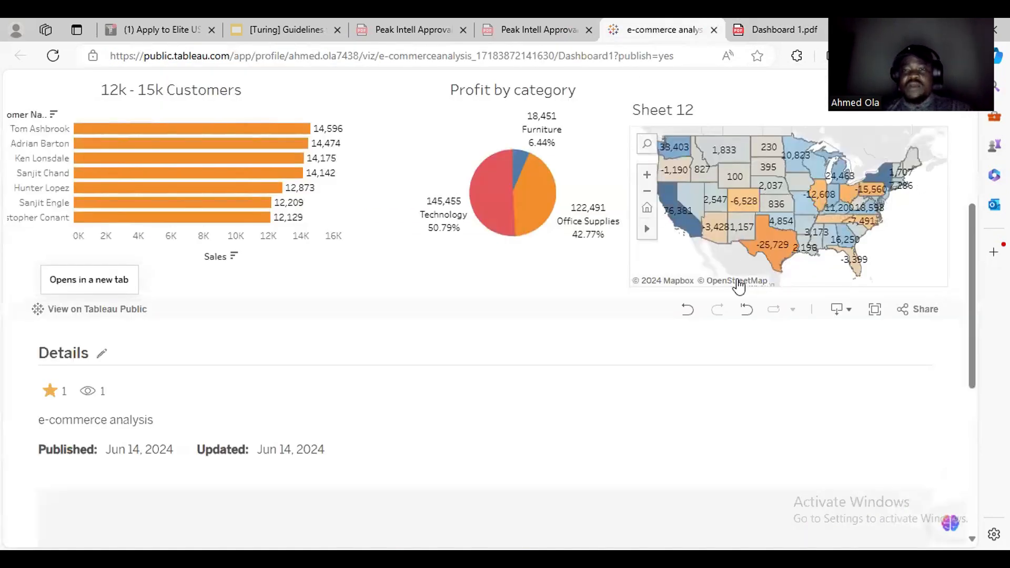
{"action": "scroll", "coordinate": [737, 293], "scroll_direction": "up", "scroll_amount": 2}
{"action": "scroll", "coordinate": [731, 332], "scroll_direction": "up", "scroll_amount": 3}
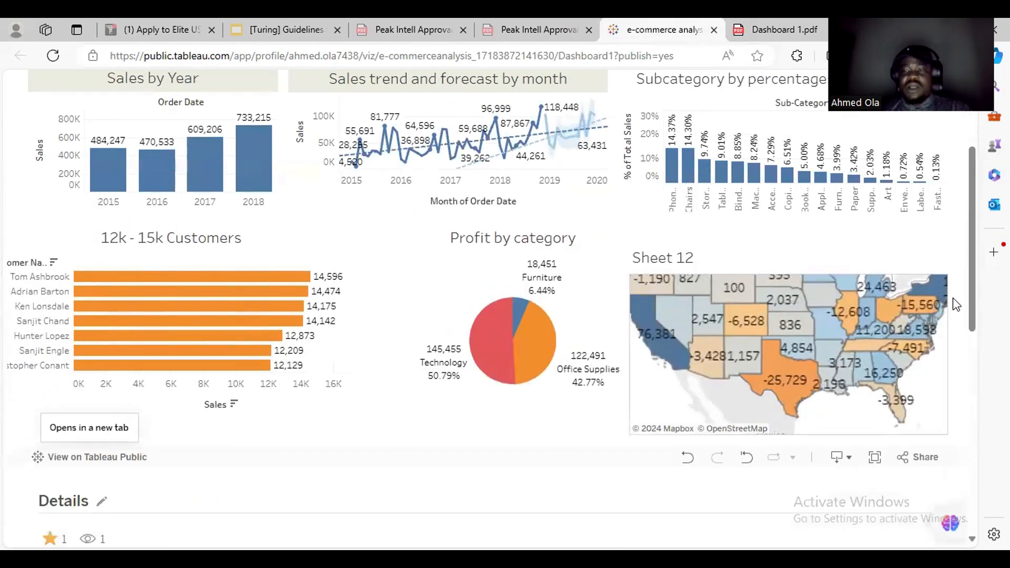
{"action": "left_click_drag", "start_coordinate": [974, 301], "coordinate": [969, 208]}
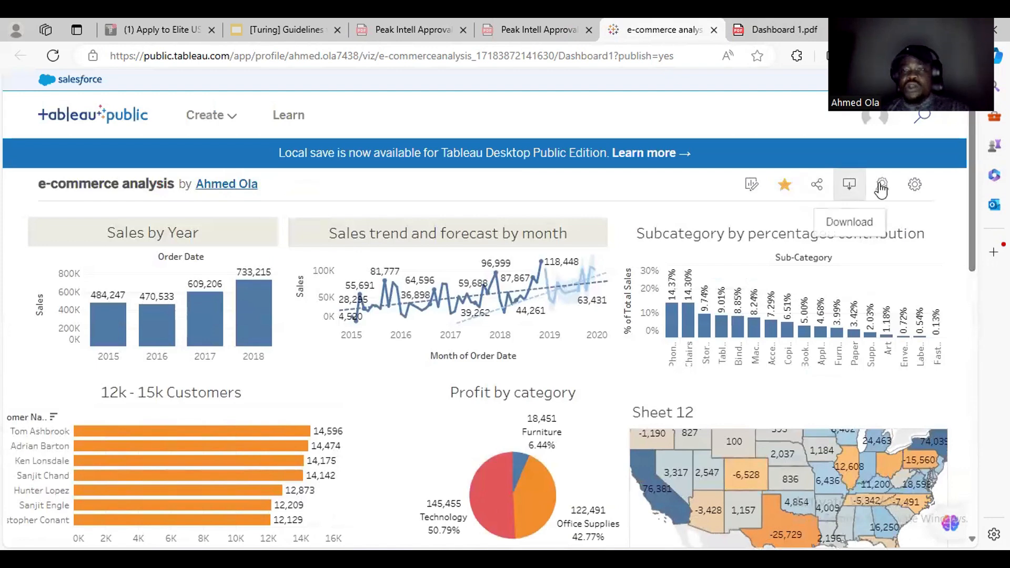
{"action": "left_click", "coordinate": [914, 187]}
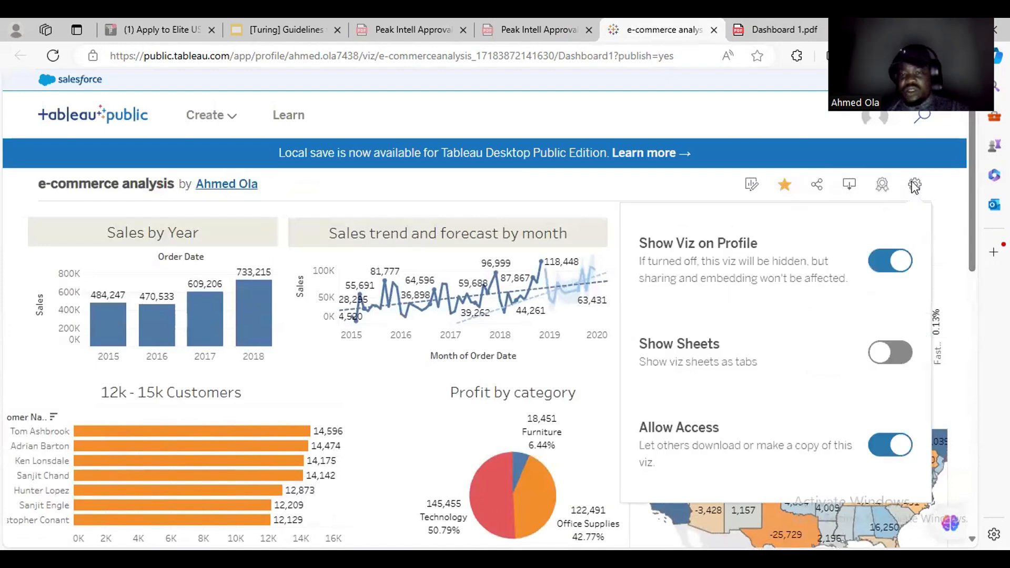
{"action": "left_click", "coordinate": [897, 447]}
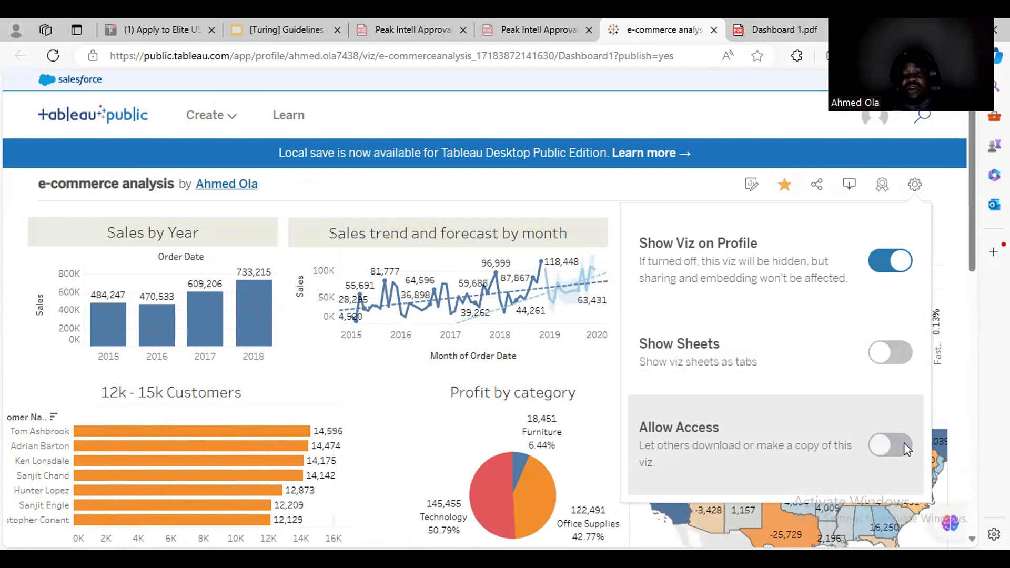
{"action": "double_click", "coordinate": [893, 446]}
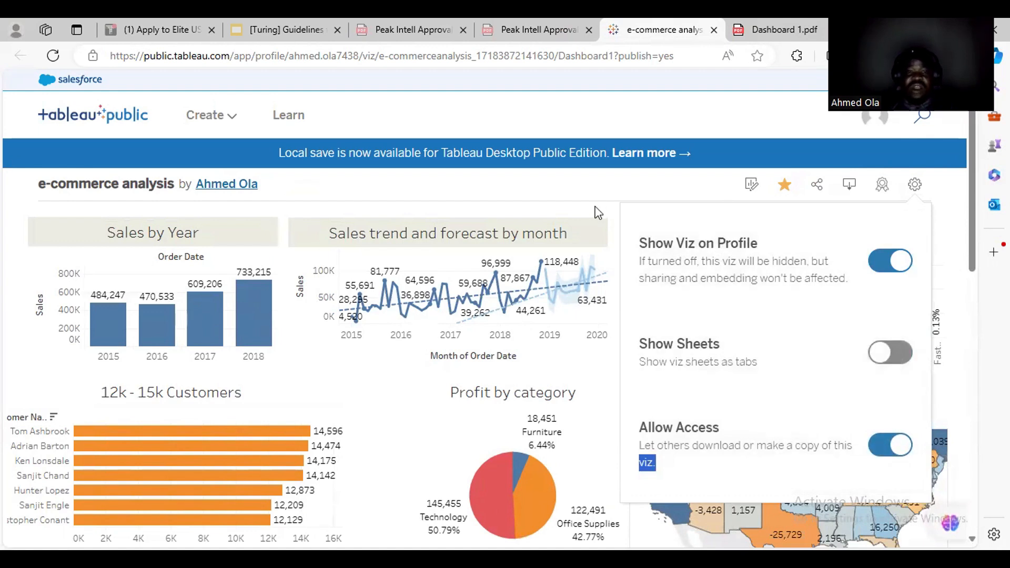
{"action": "left_click", "coordinate": [613, 188]}
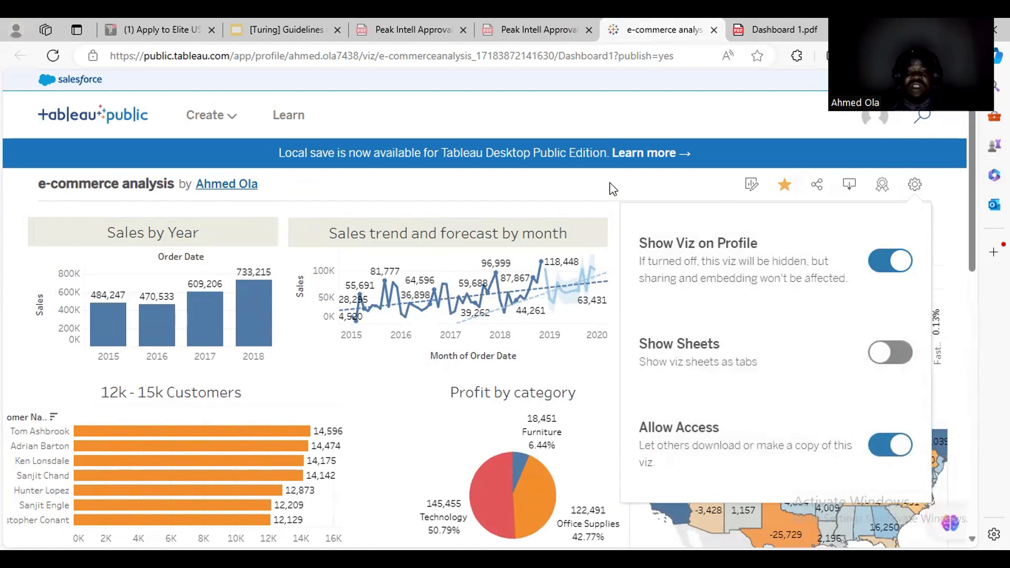
Launch web editing from the Edit icon, briefly visiting Tableau Desktop before returning to Edge.
{"action": "left_click", "coordinate": [763, 188]}
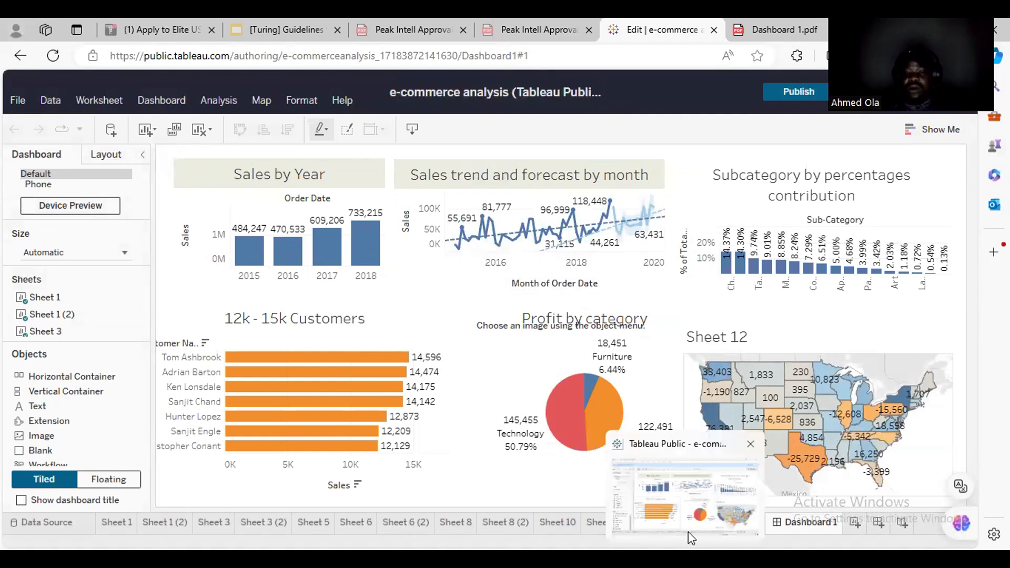
{"action": "left_click", "coordinate": [688, 532]}
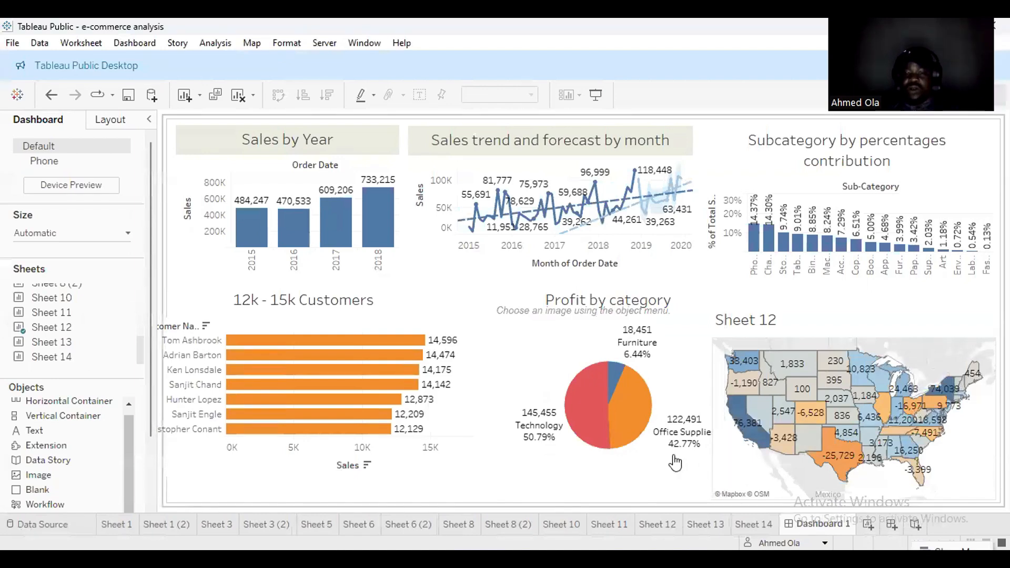
{"action": "mouse_move", "coordinate": [455, 559]}
{"action": "left_click", "coordinate": [455, 495]}
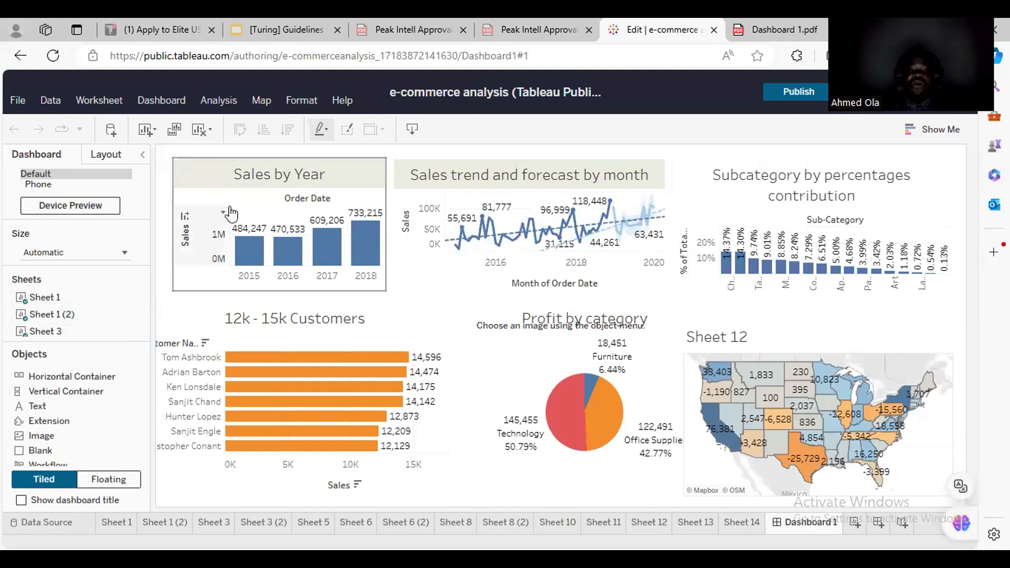
Select the Sales by Year chart zone on Dashboard 1 in the web editor.
{"action": "mouse_move", "coordinate": [554, 214]}
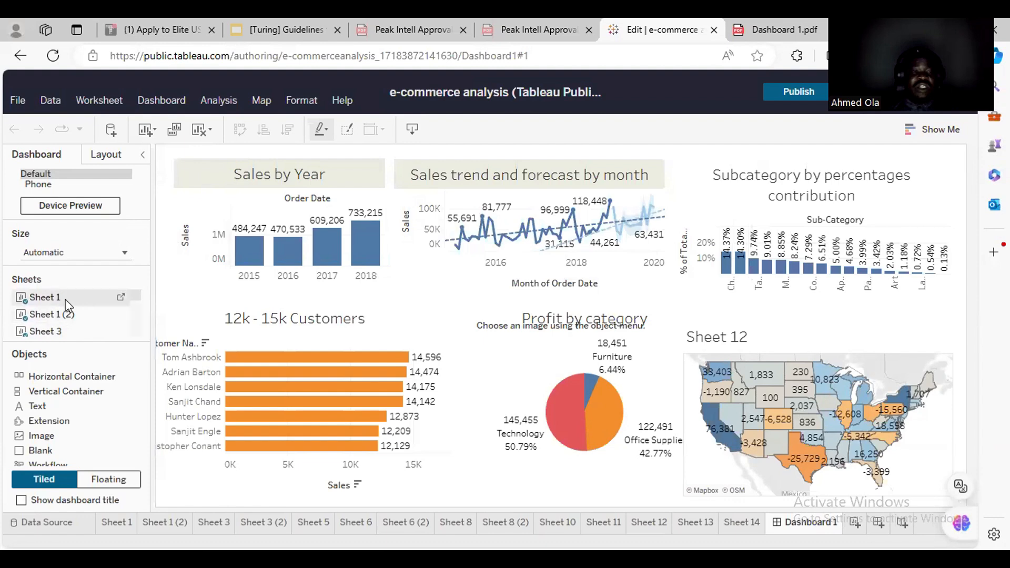
{"action": "left_click_drag", "start_coordinate": [139, 301], "coordinate": [135, 331]}
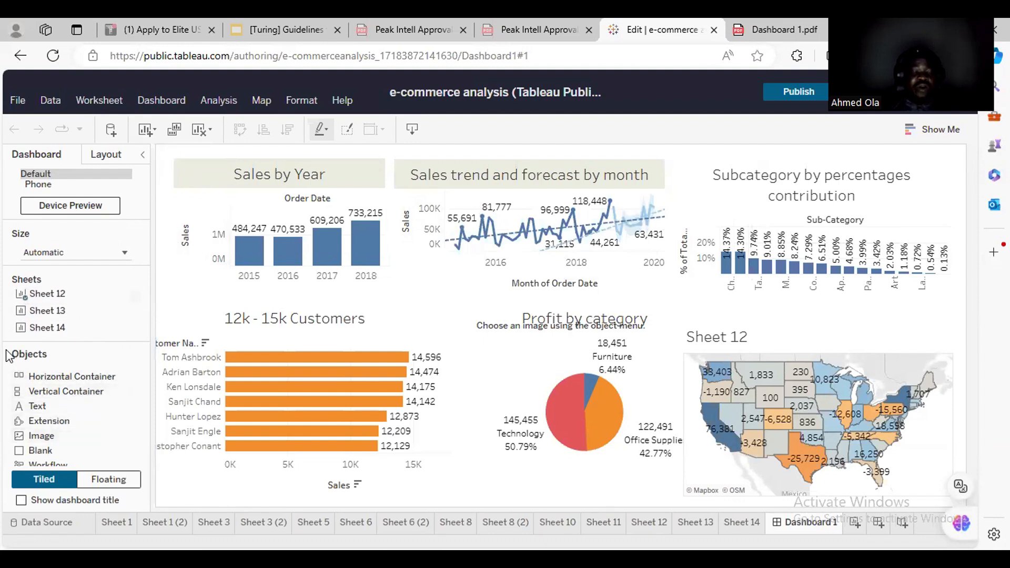
{"action": "left_click_drag", "start_coordinate": [8, 346], "coordinate": [113, 456]}
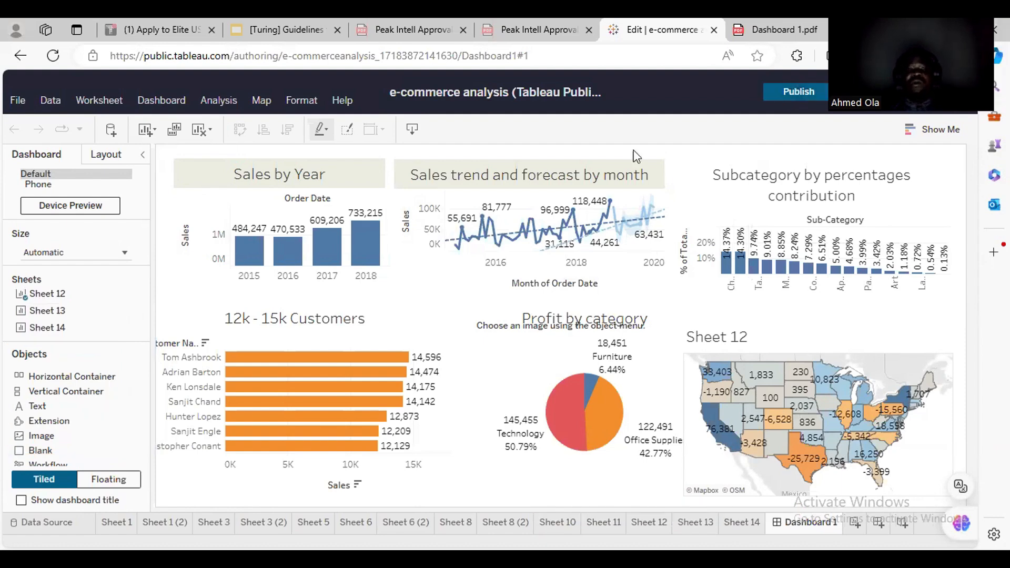
{"action": "left_click", "coordinate": [259, 212]}
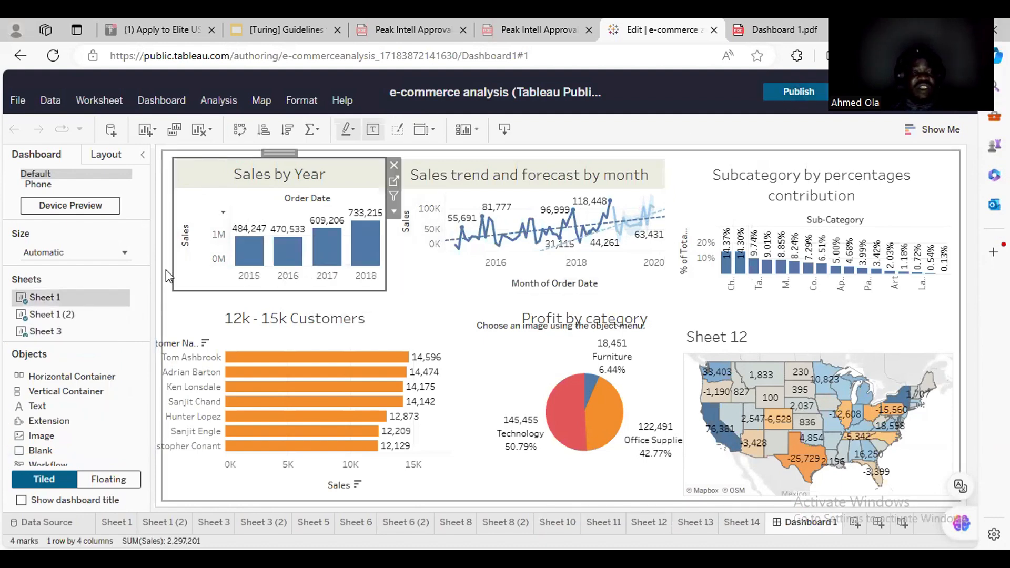
In Sheet 1, add QUARTER under YEAR(Order Date), colour the bars red, and publish.
{"action": "left_click", "coordinate": [121, 298]}
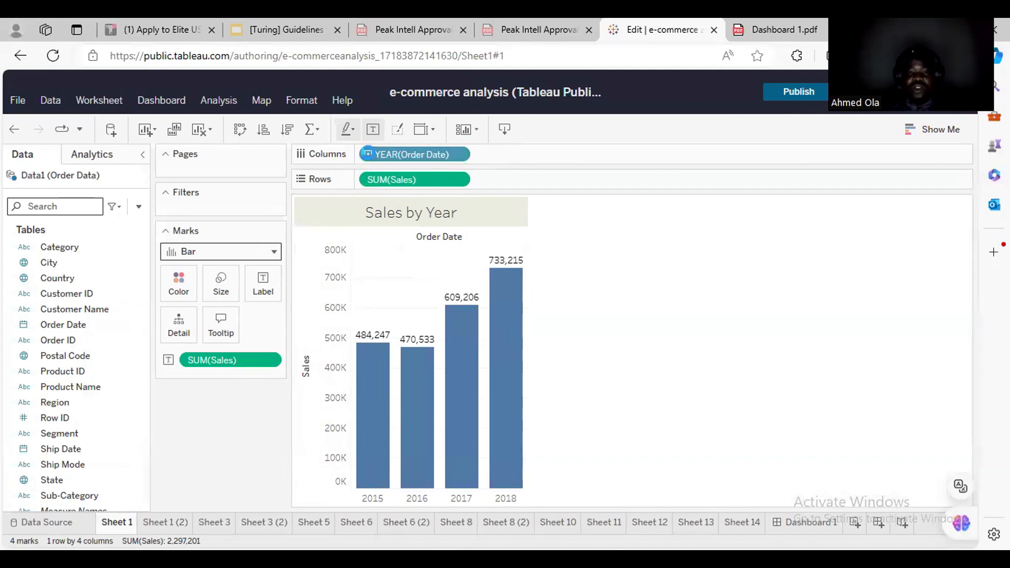
{"action": "left_click", "coordinate": [367, 154]}
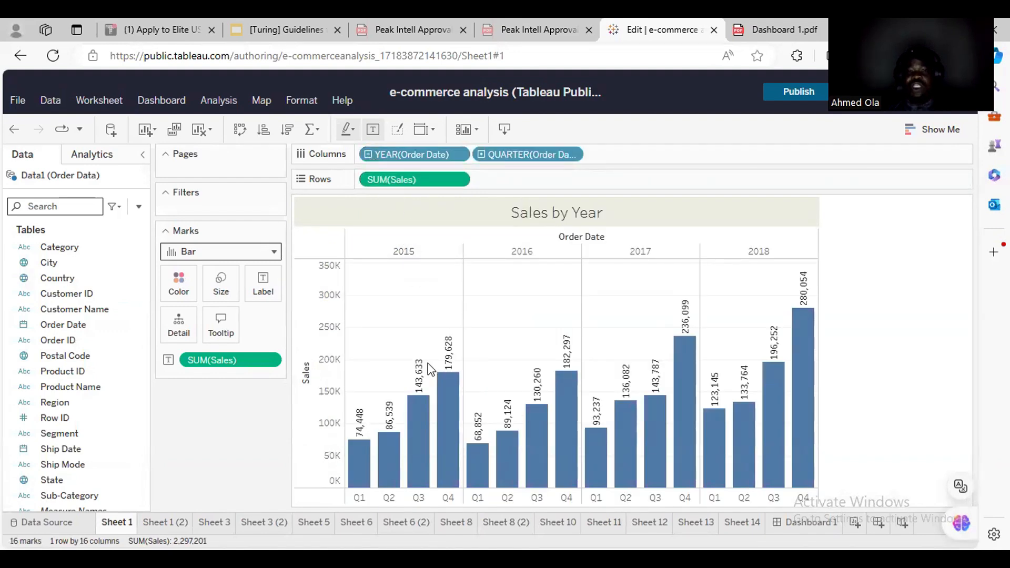
{"action": "left_click", "coordinate": [180, 284]}
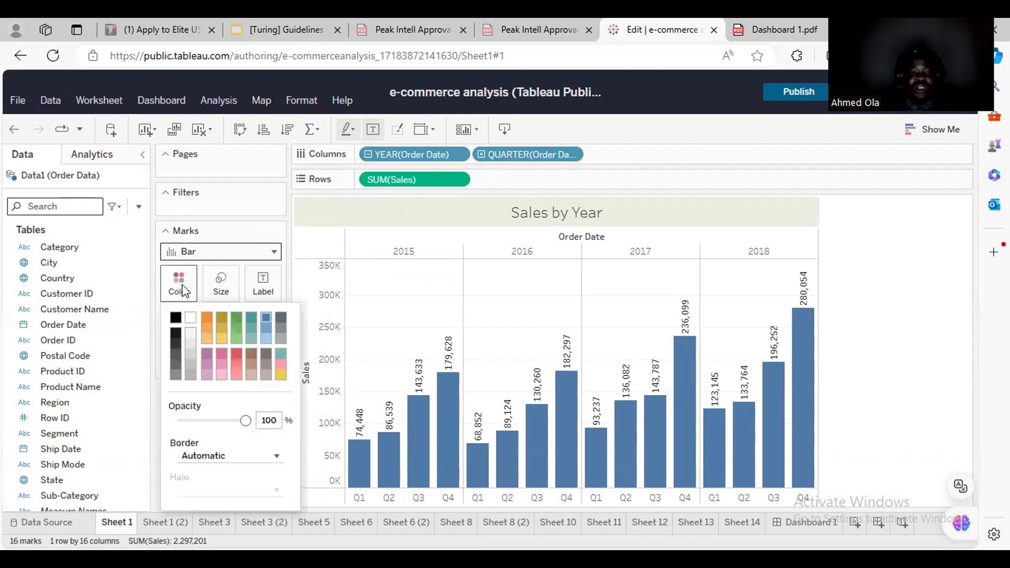
{"action": "left_click", "coordinate": [239, 355]}
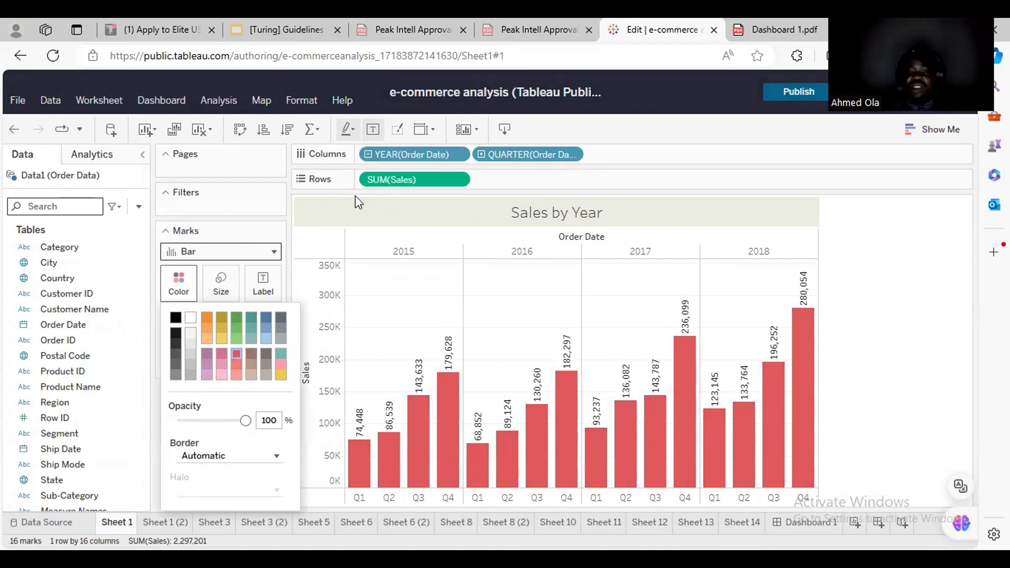
{"action": "left_click", "coordinate": [796, 90]}
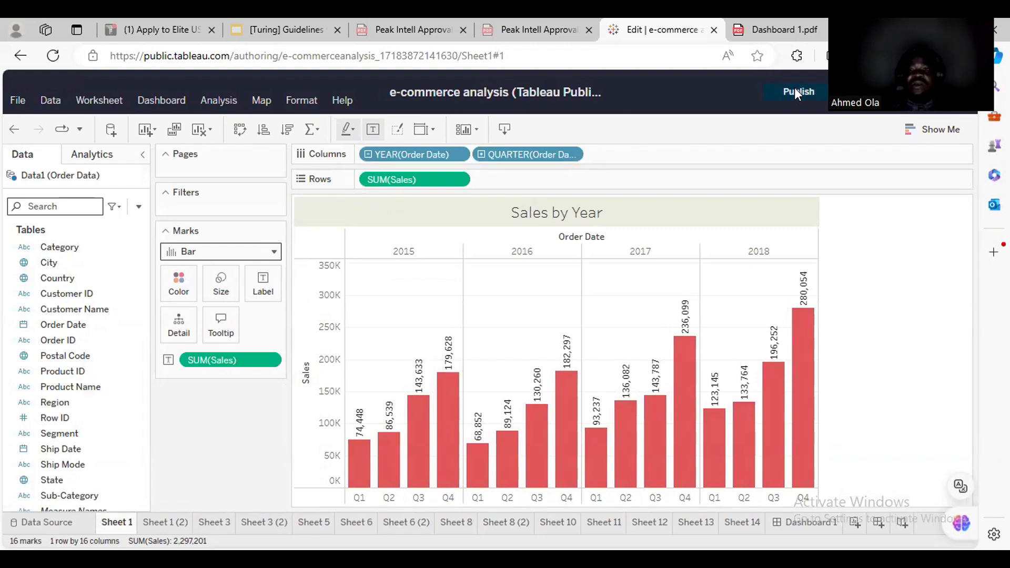
{"action": "left_click", "coordinate": [843, 92]}
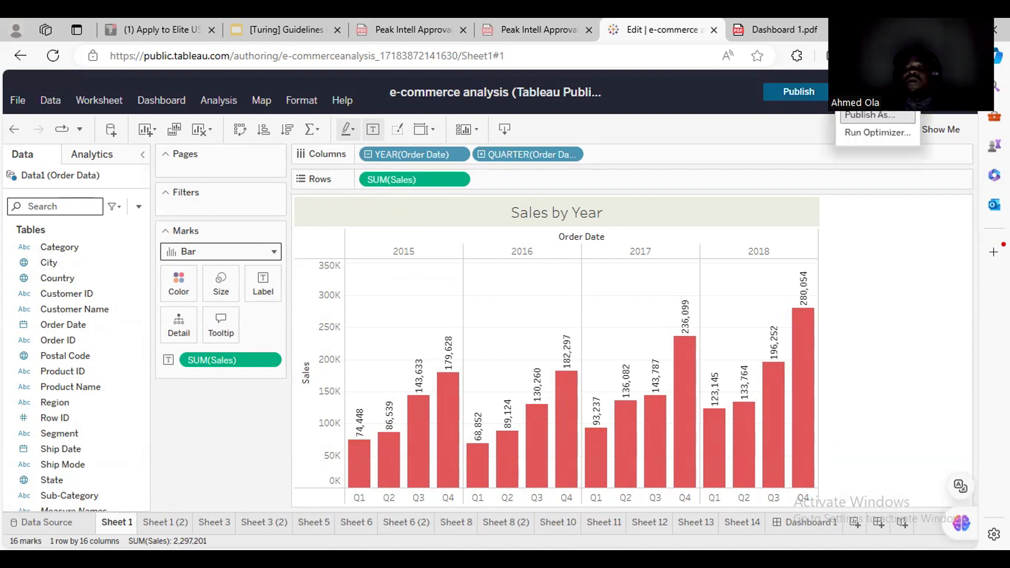
{"action": "left_click", "coordinate": [798, 92]}
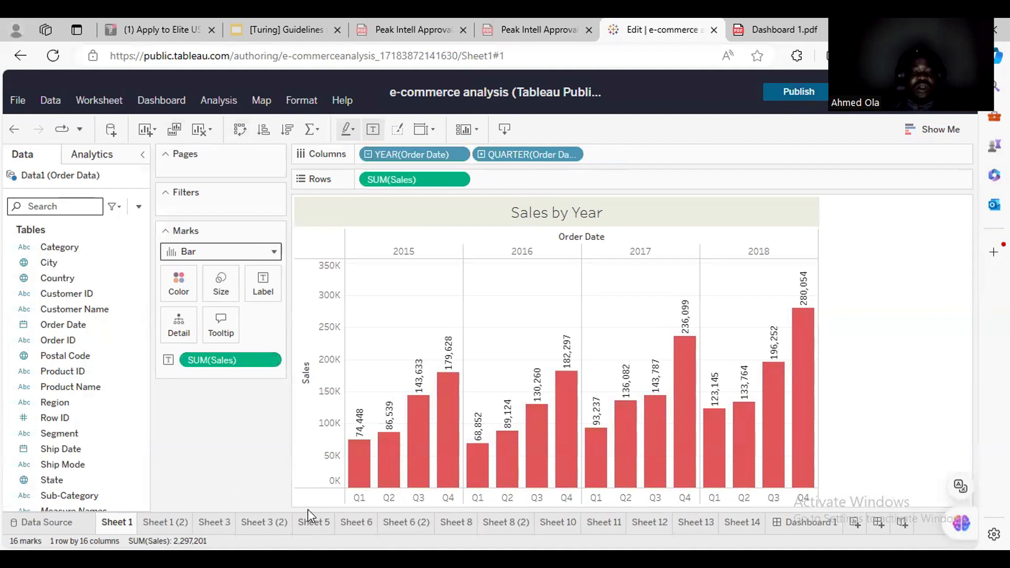
Switch to the Dashboard 1 tab to view the red quarterly Sales by Year bars.
{"action": "left_click", "coordinate": [811, 533]}
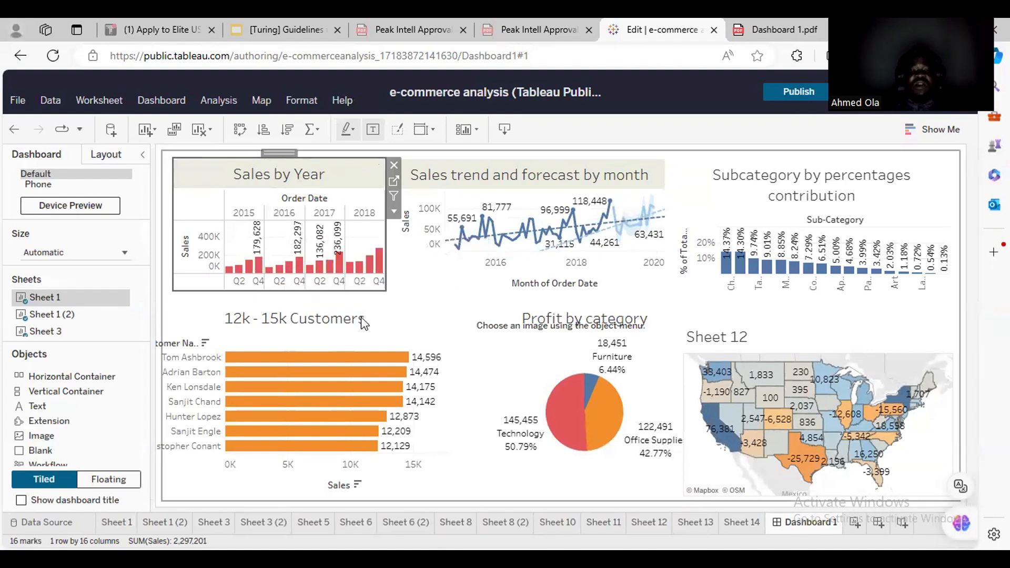
{"action": "mouse_move", "coordinate": [861, 261]}
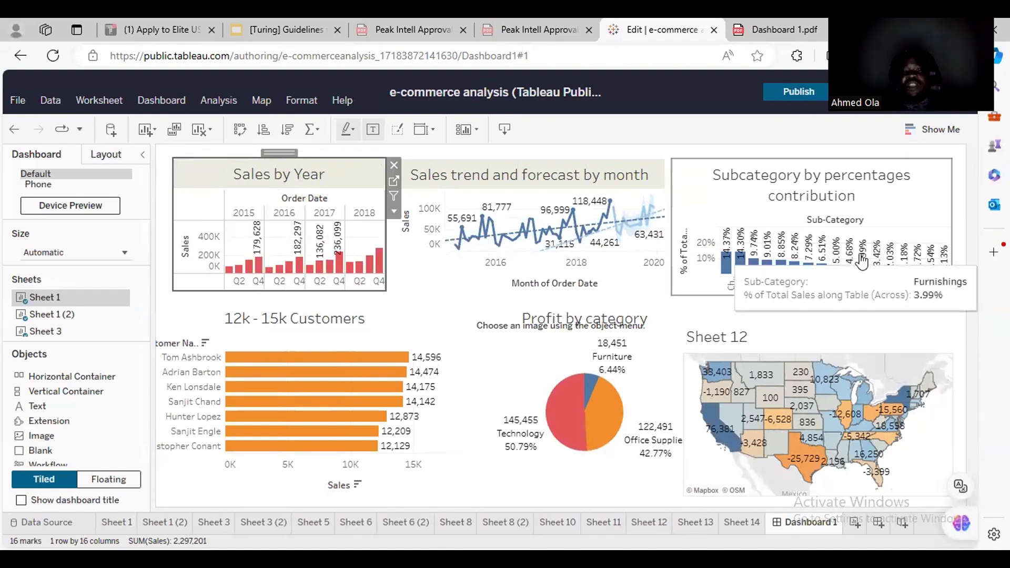